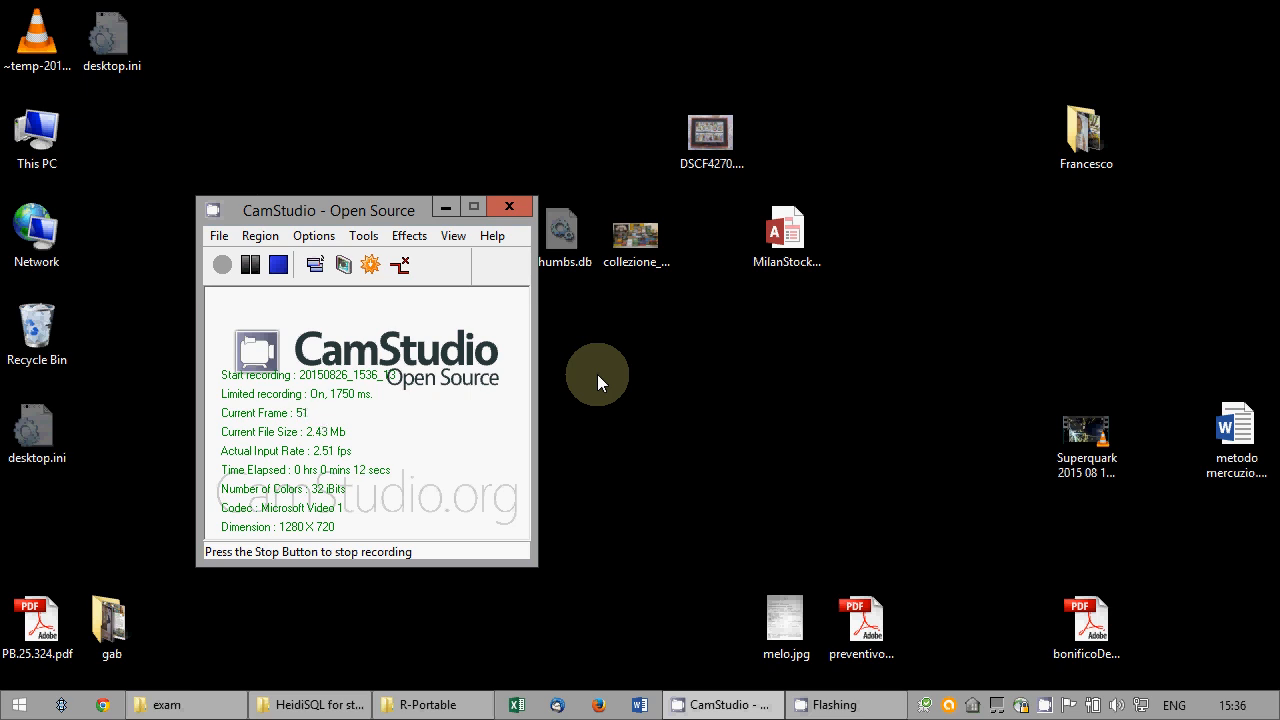
- From This PC, go to the \\ubz01fst network server
left_click(445, 207)
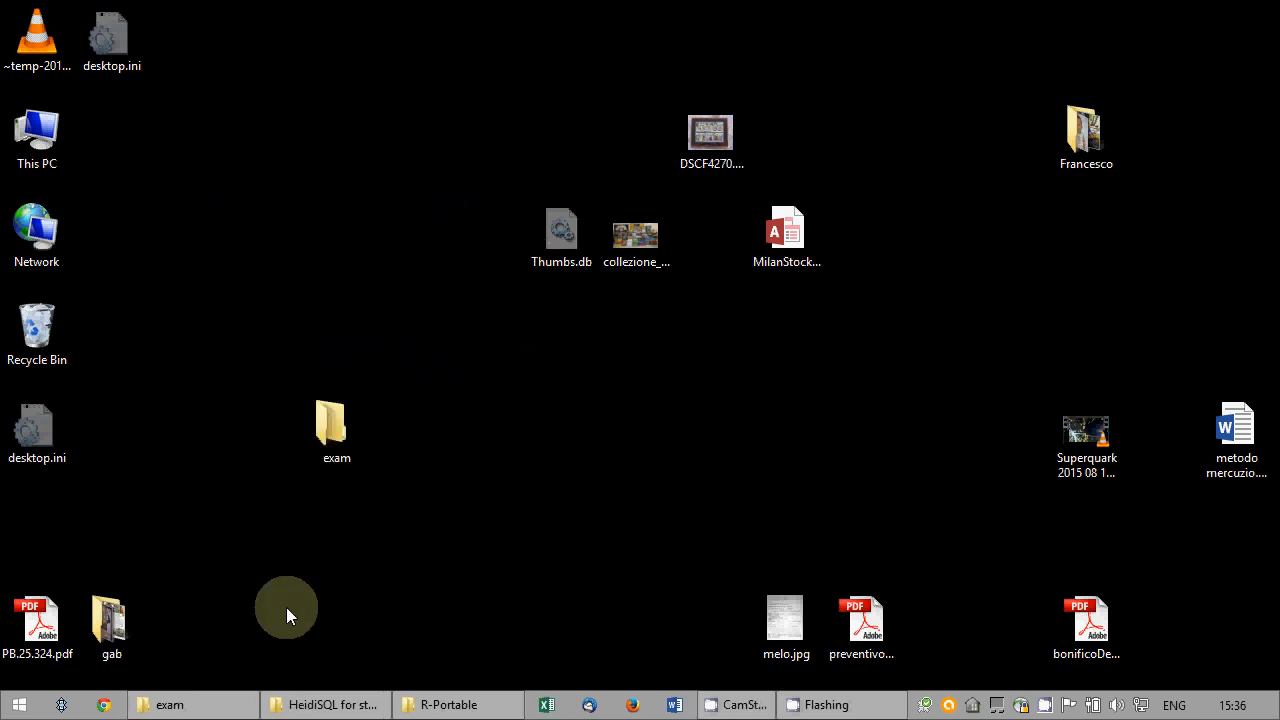
double_click(40, 156)
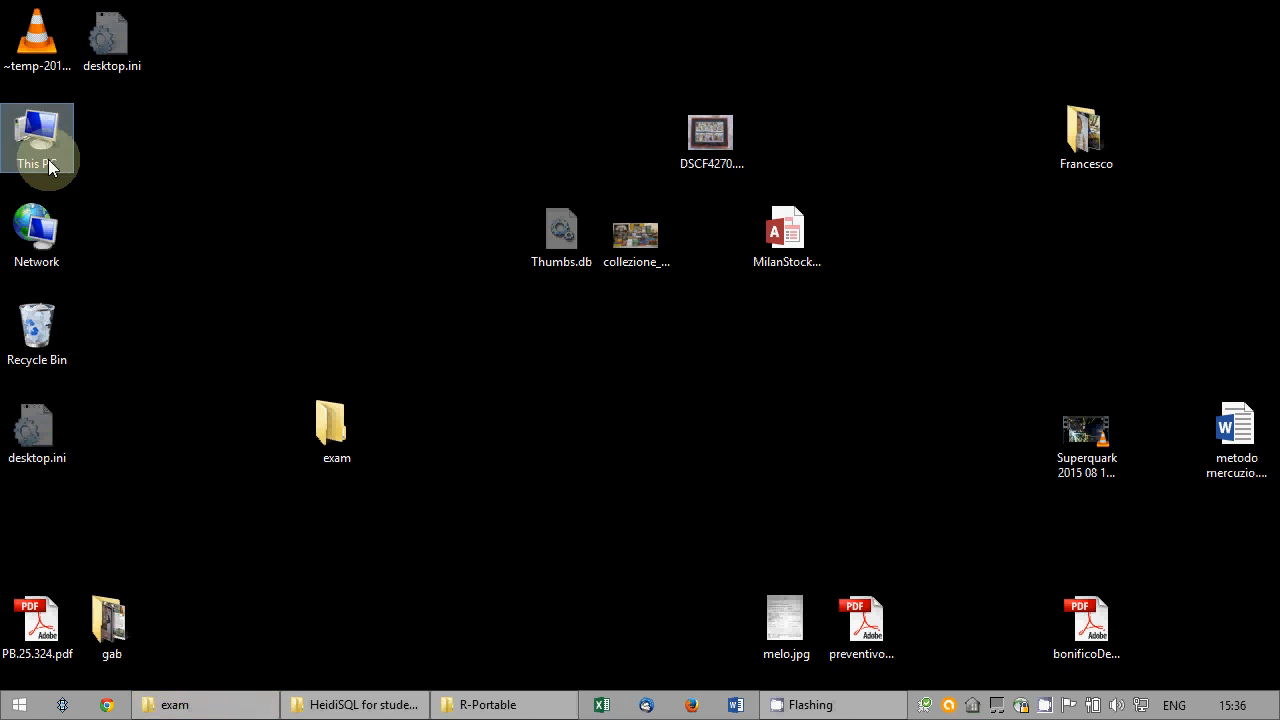
left_click(545, 176)
type("\\ub")
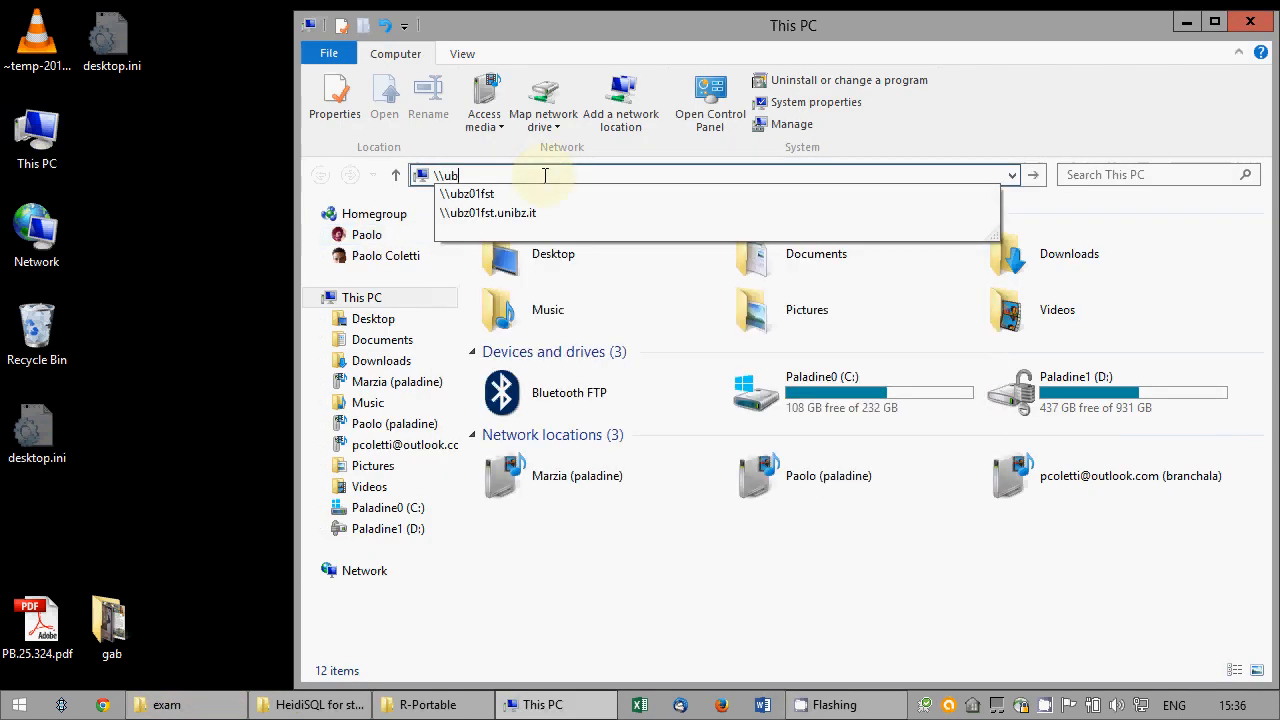
key("Down")
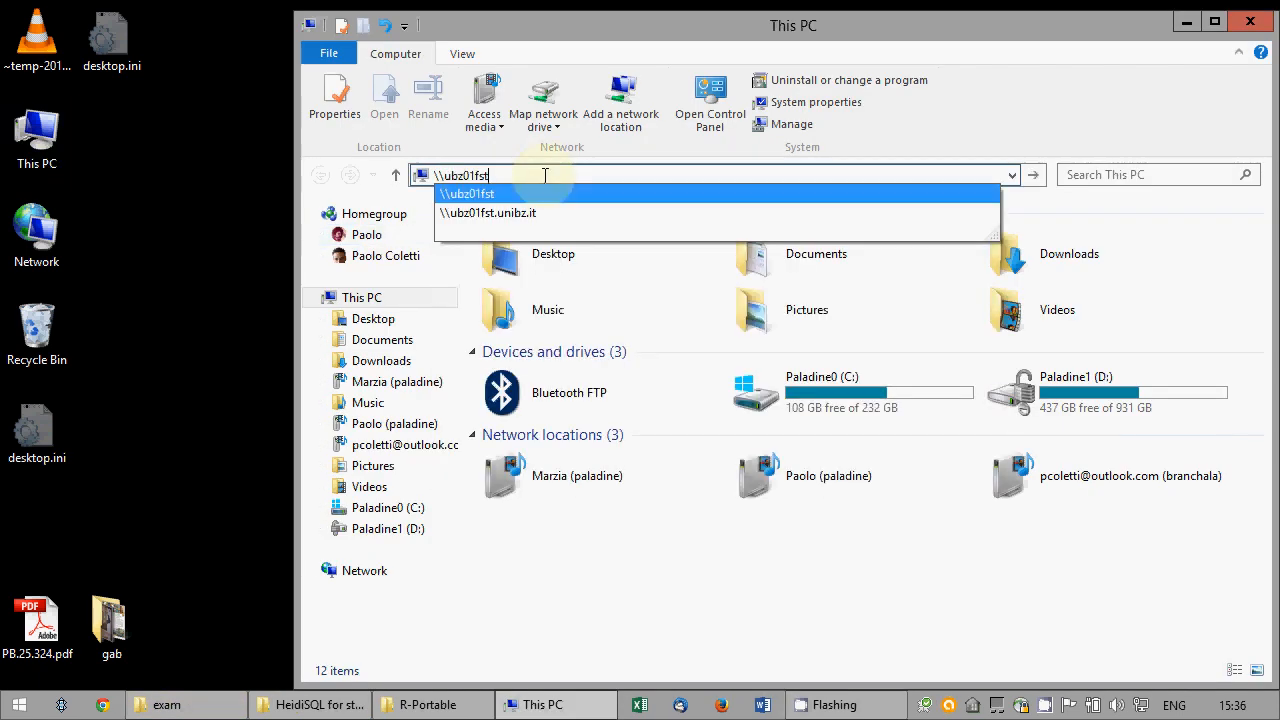
key("Return")
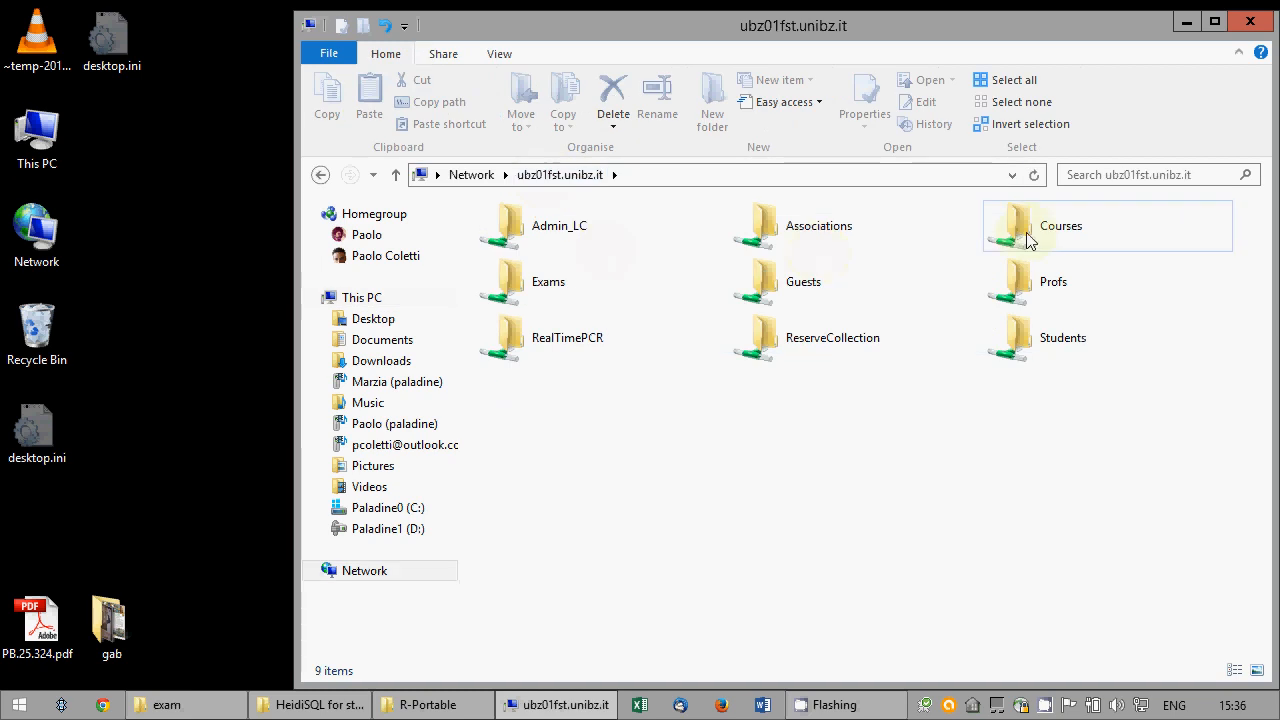
- Open Courses, then the instructor's exam folder, then the student's personal folder
left_click(550, 289)
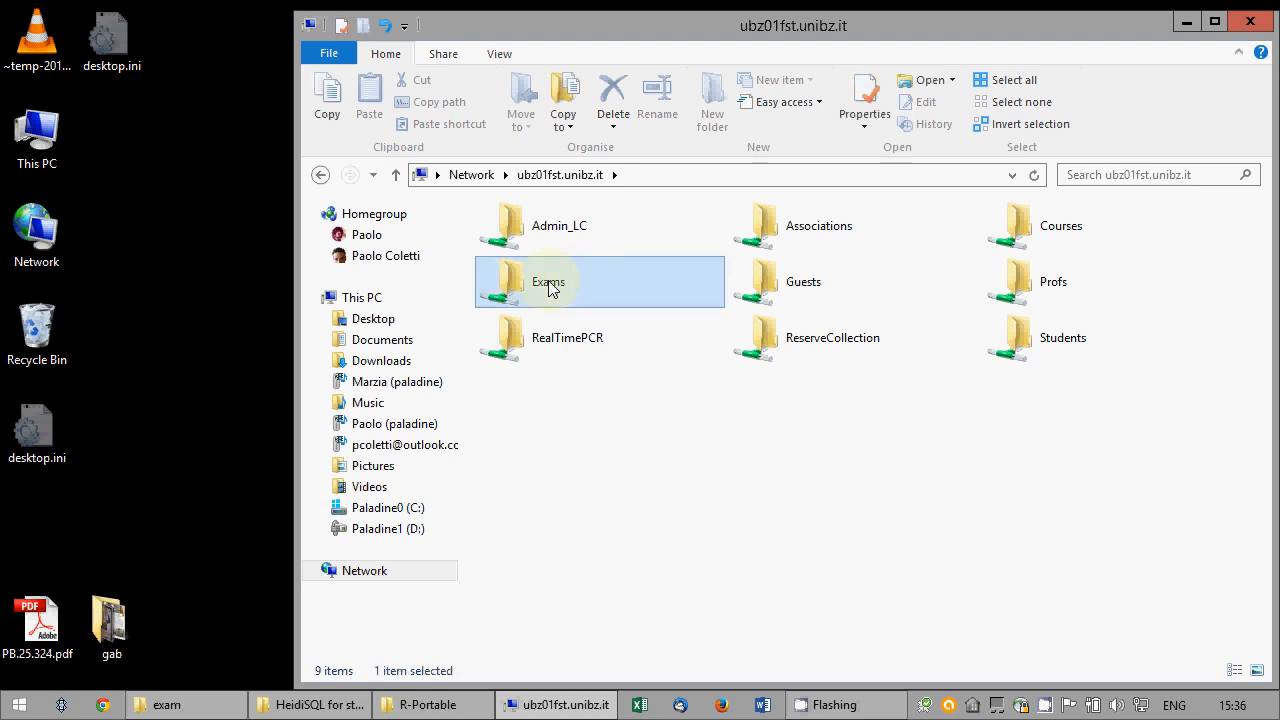
double_click(548, 289)
left_click(851, 387)
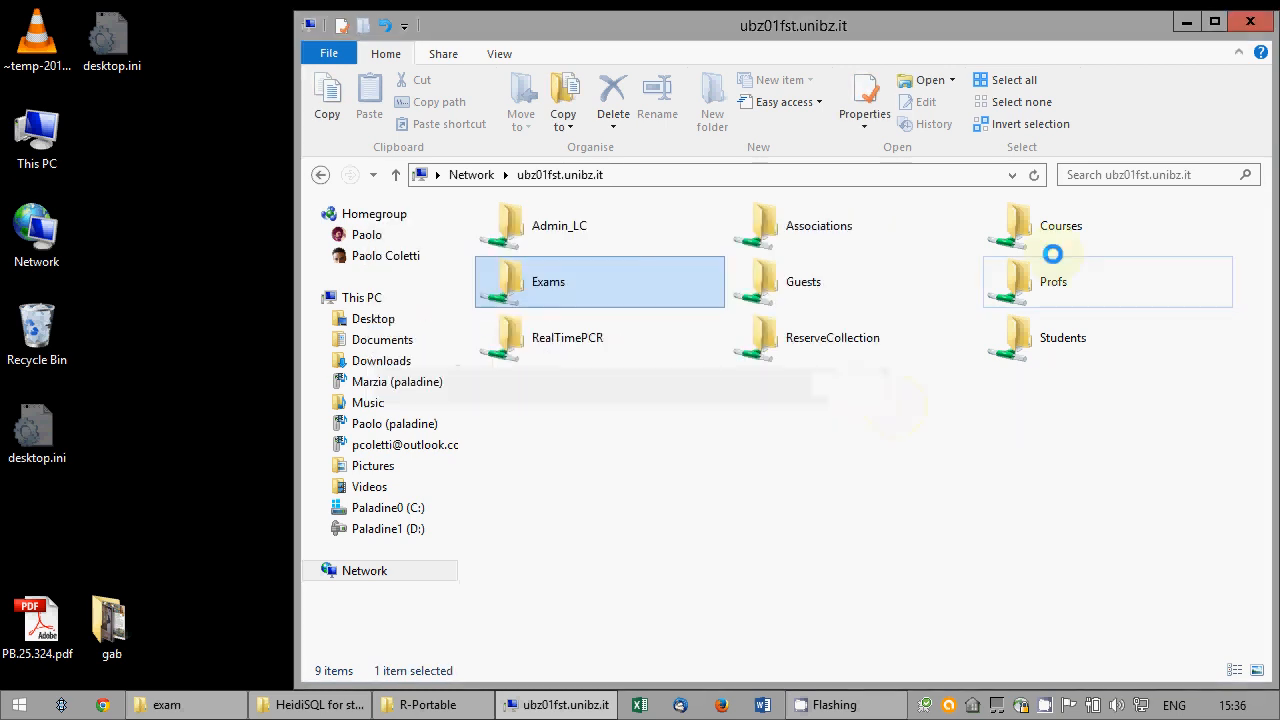
double_click(1021, 233)
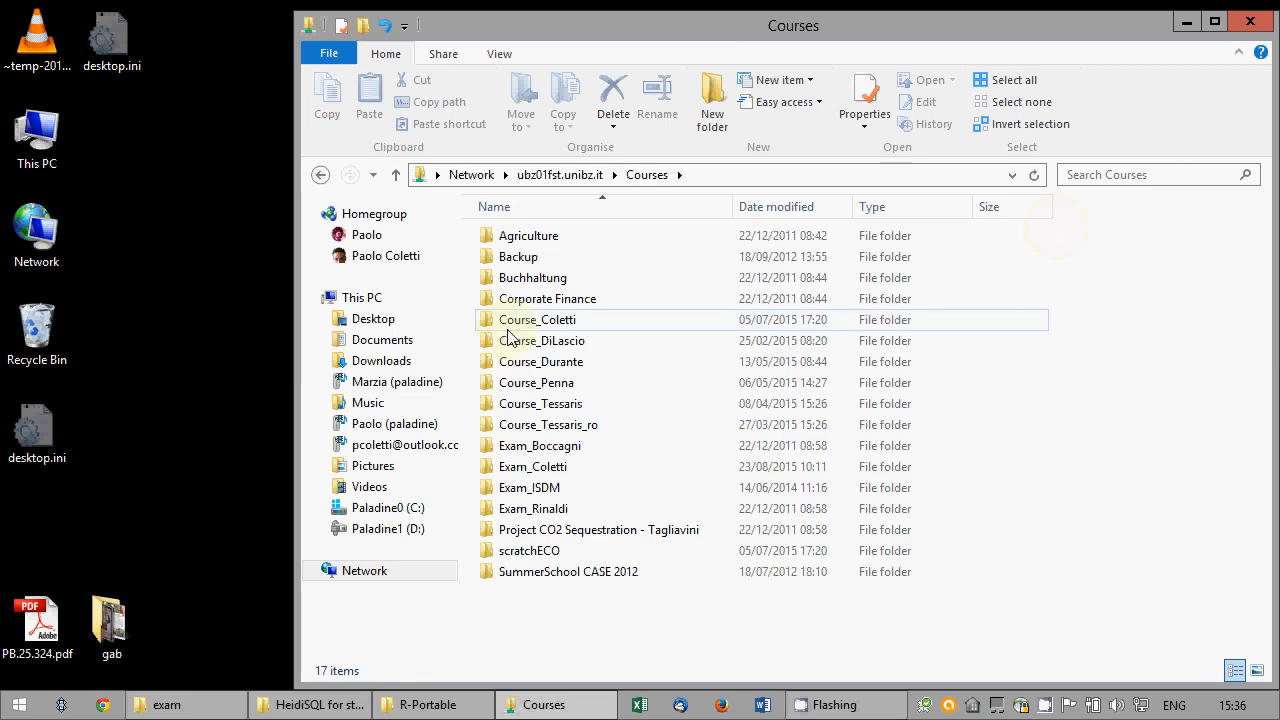
double_click(527, 467)
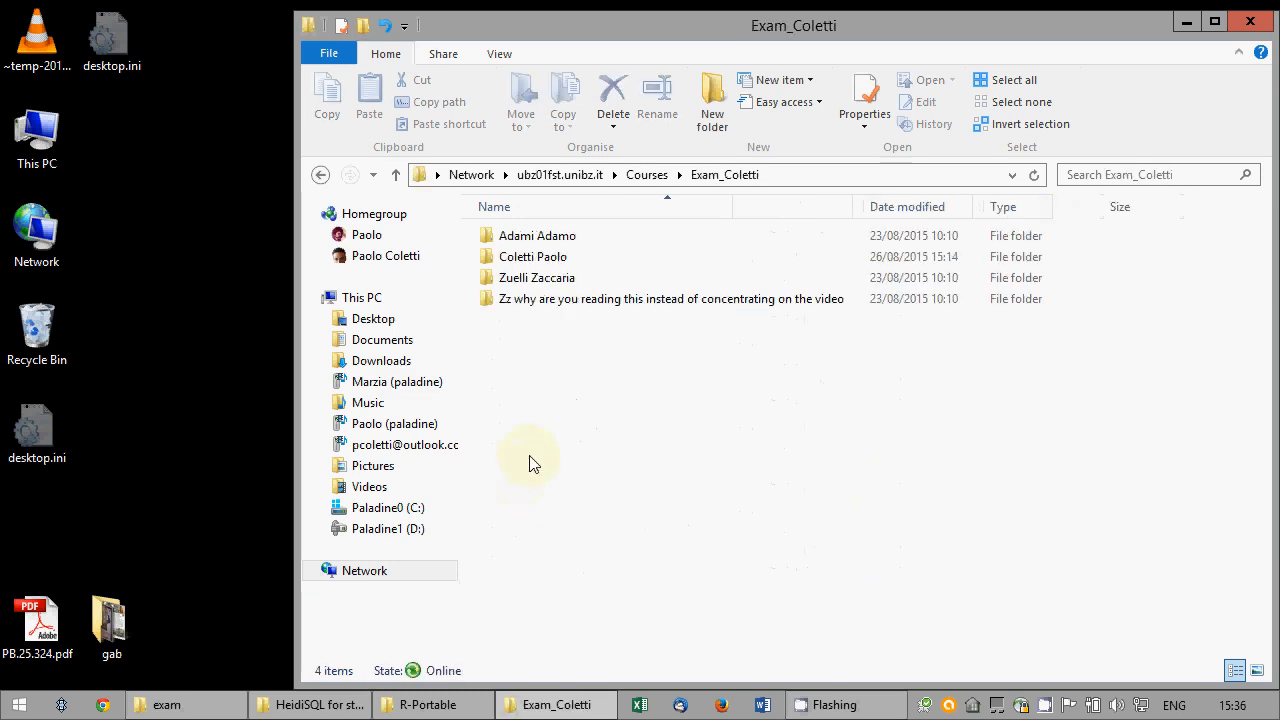
double_click(527, 256)
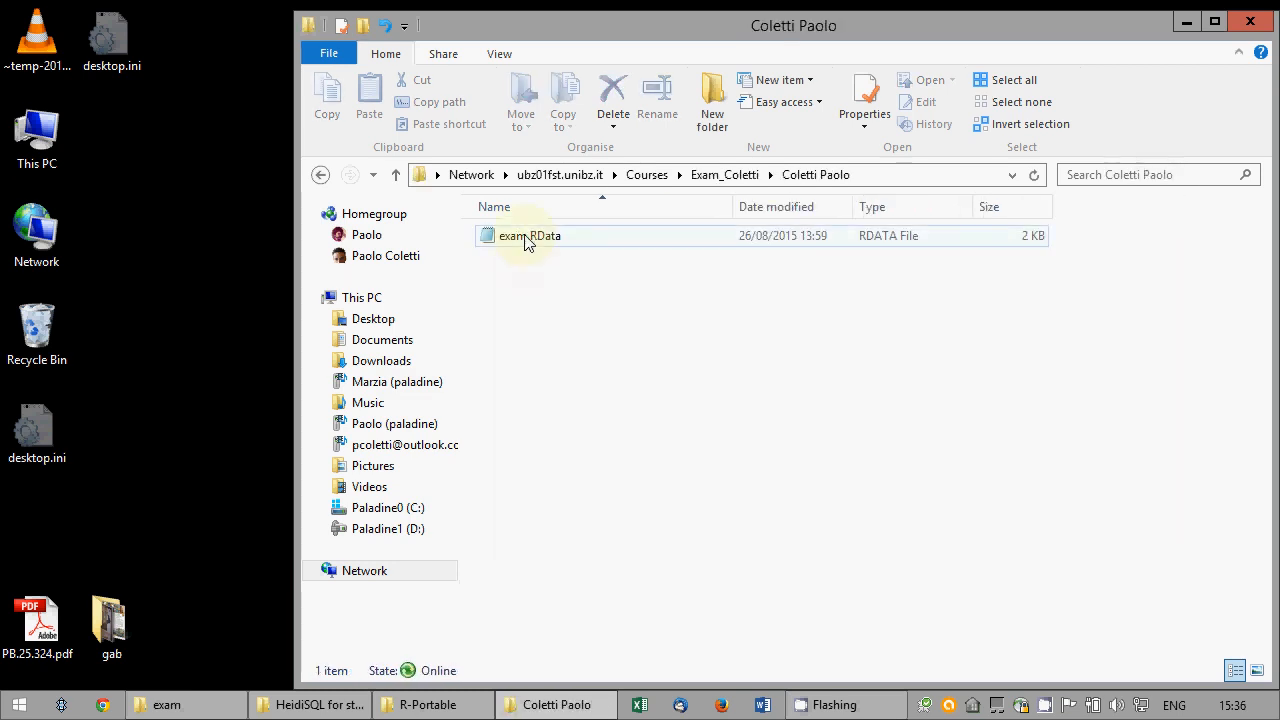
- Copy exam.RData into the desktop exam folder, accepting the security warning, and open that folder
left_click_drag(586, 28, 752, 55)
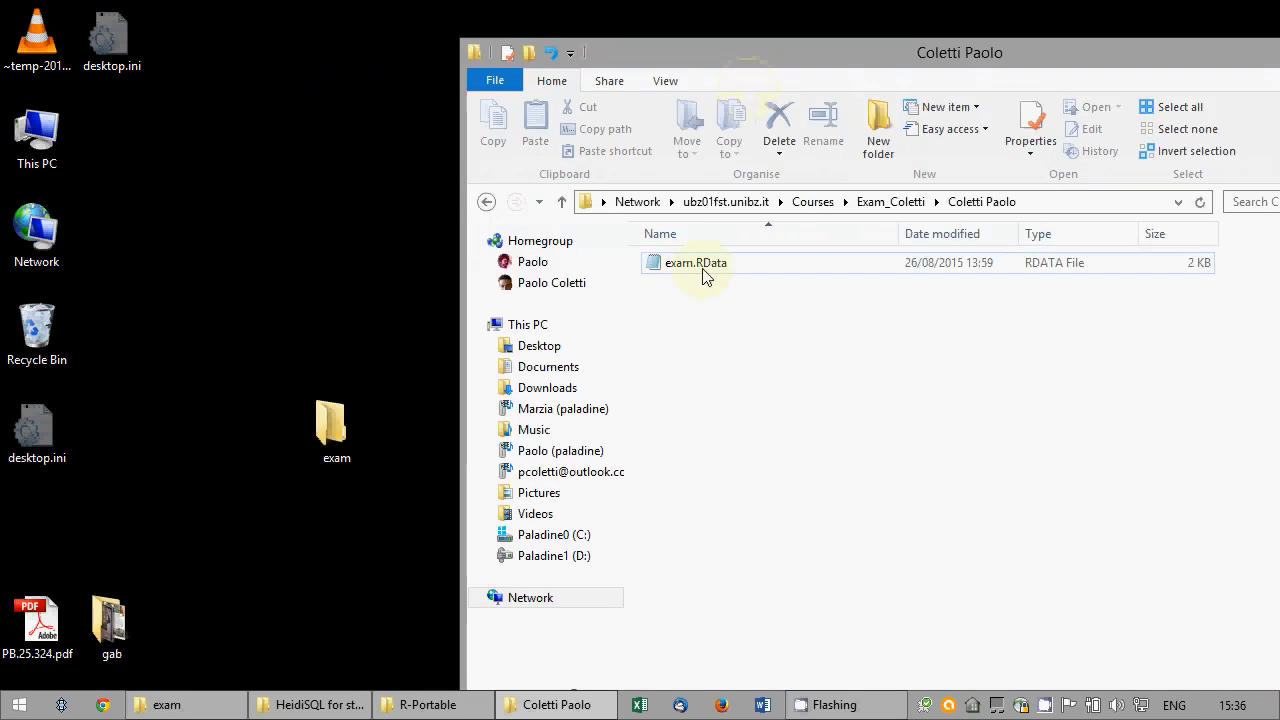
left_click_drag(703, 276, 314, 416)
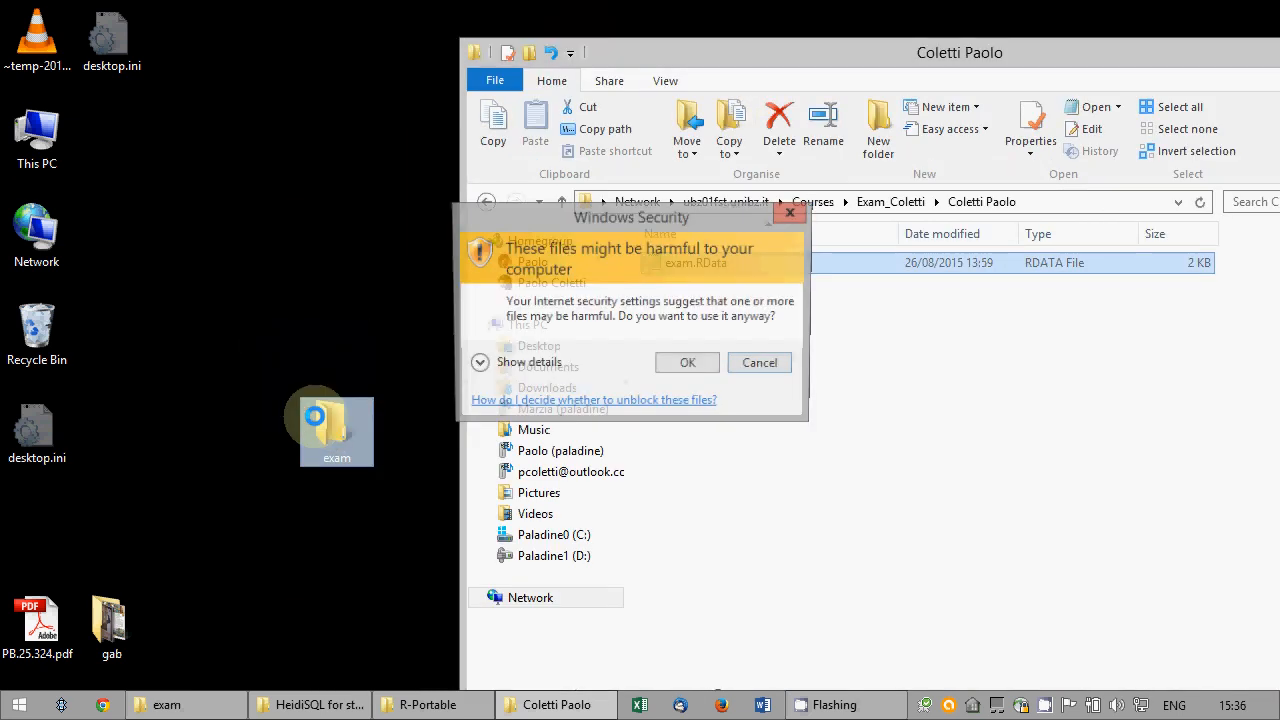
left_click(689, 364)
left_click_drag(1029, 57, 808, 51)
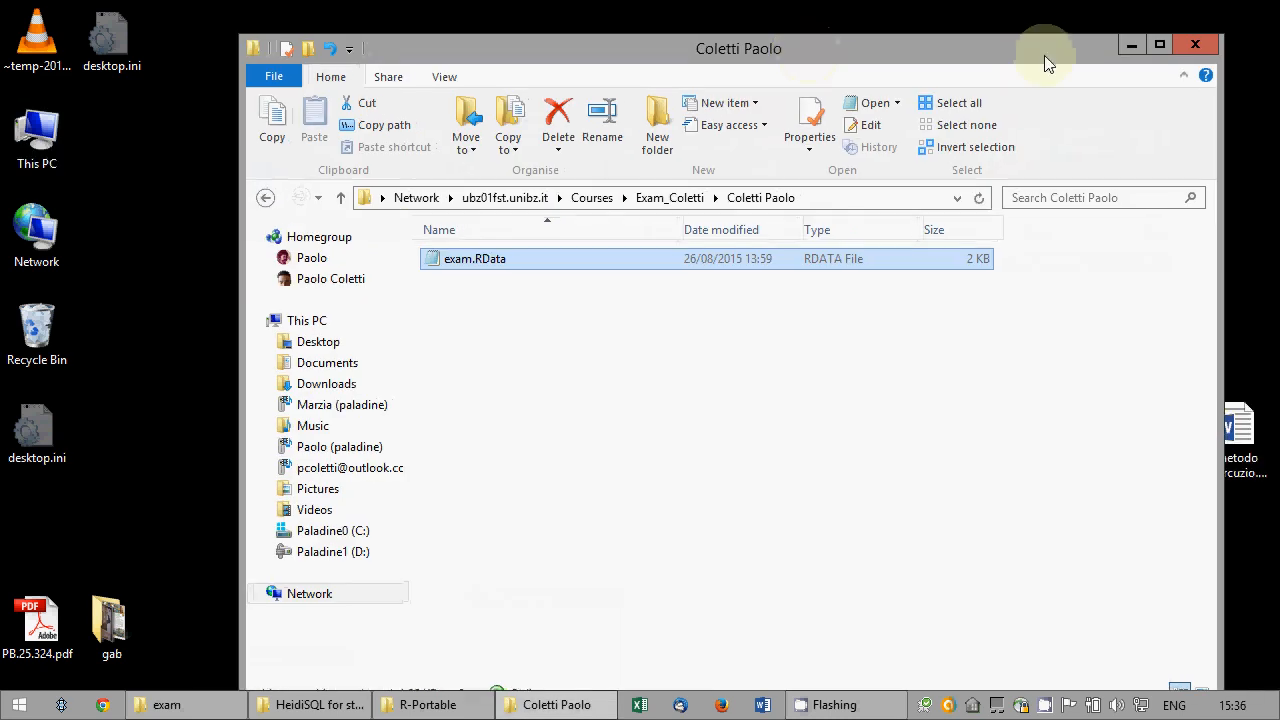
left_click(1133, 45)
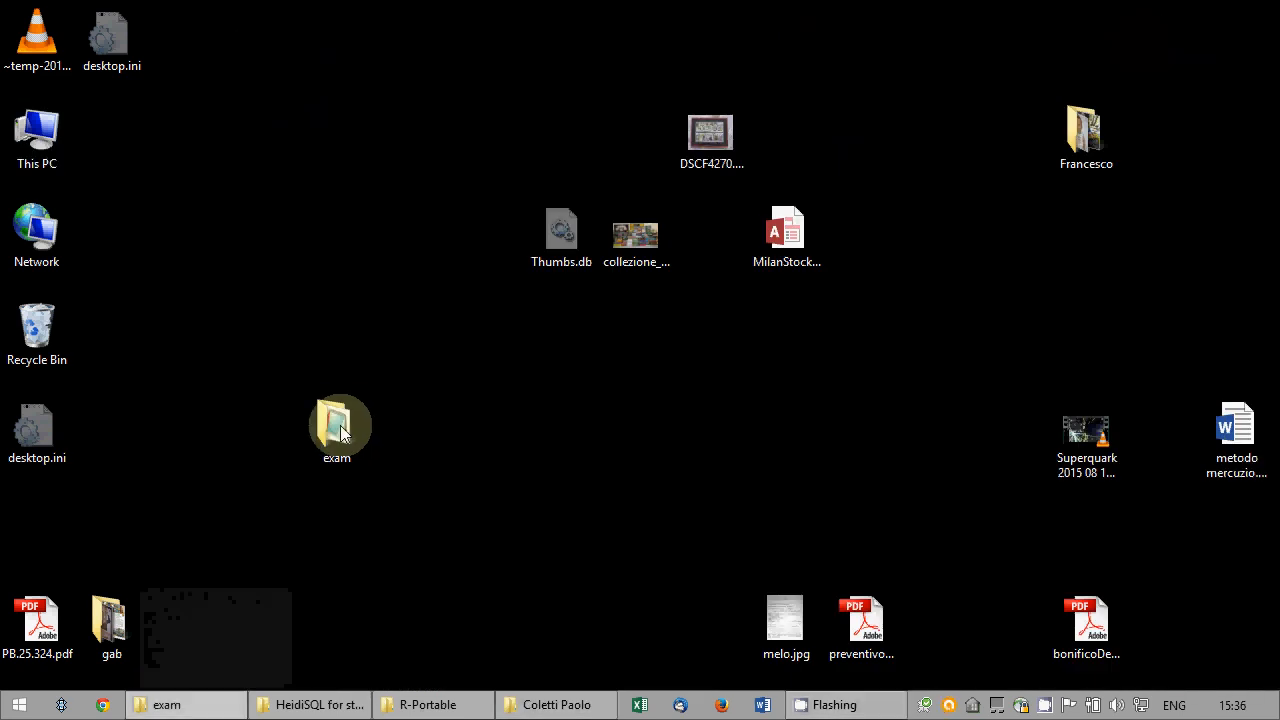
double_click(340, 425)
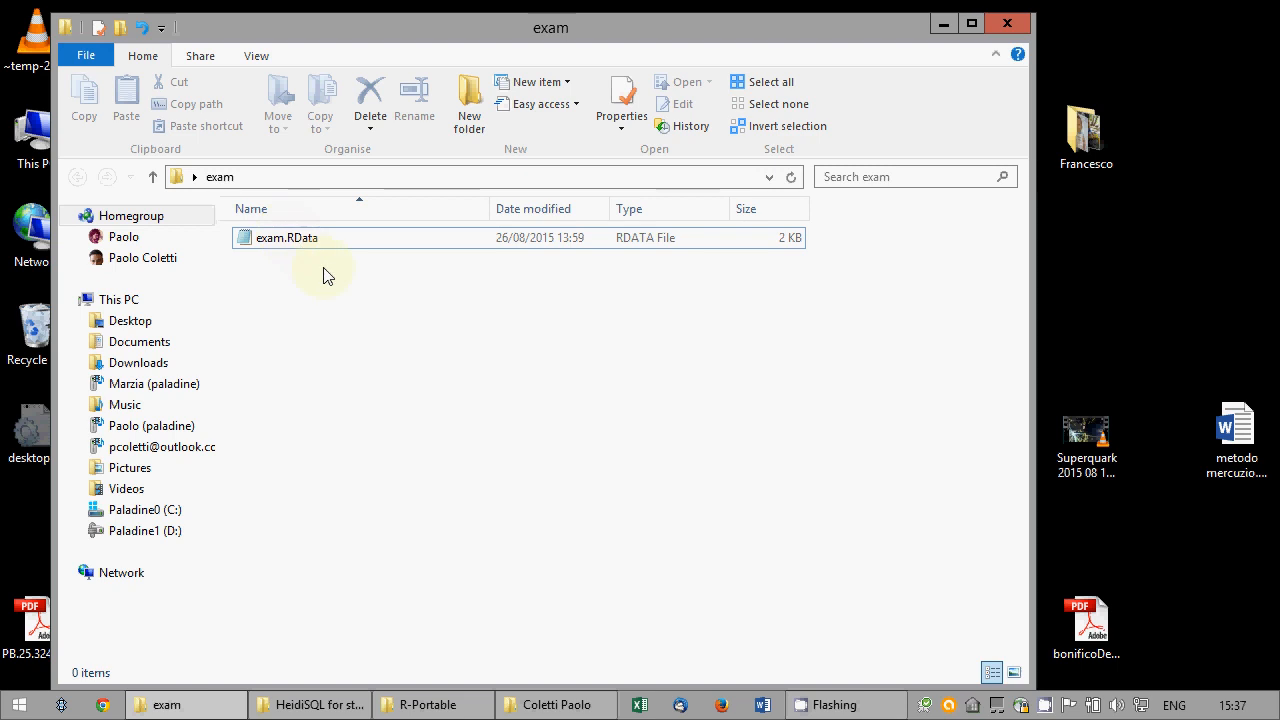
- Launch heidisql.exe from the HeidiSQL for students folder
left_click(321, 705)
left_click(548, 360)
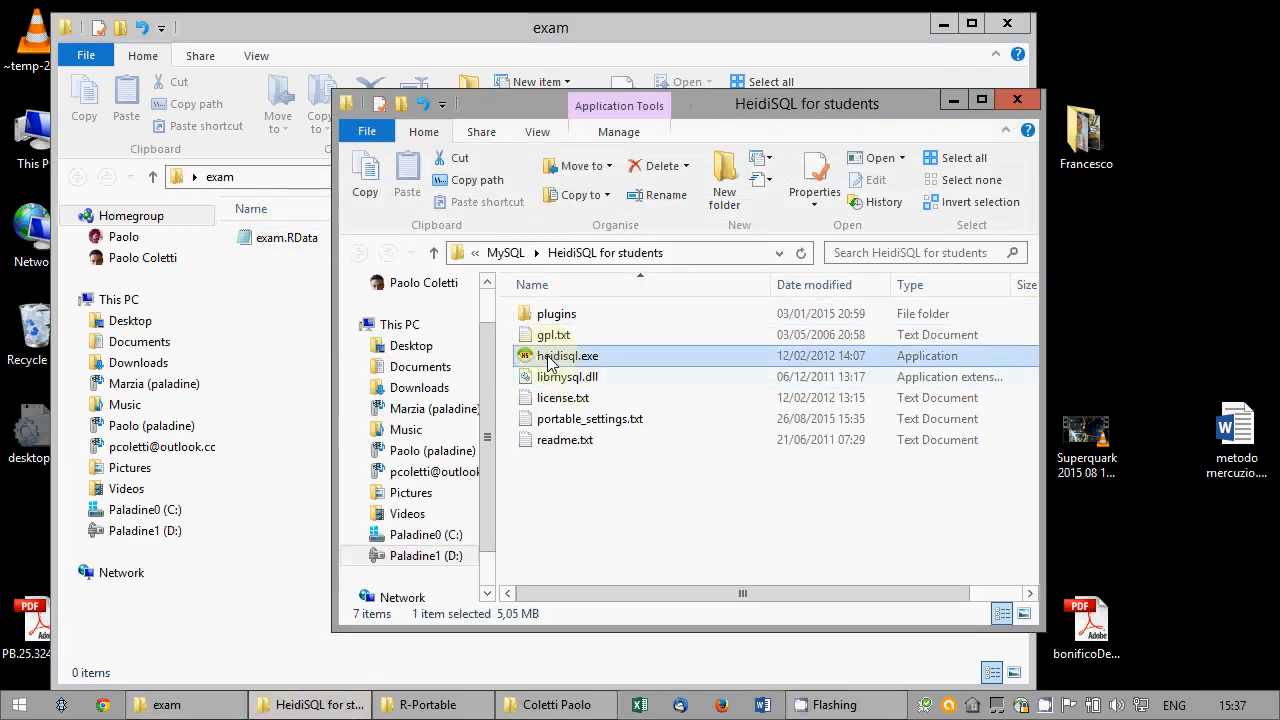
double_click(548, 360)
- Log in to the alcor.inf.unibz.it session with the username and password
left_click(343, 249)
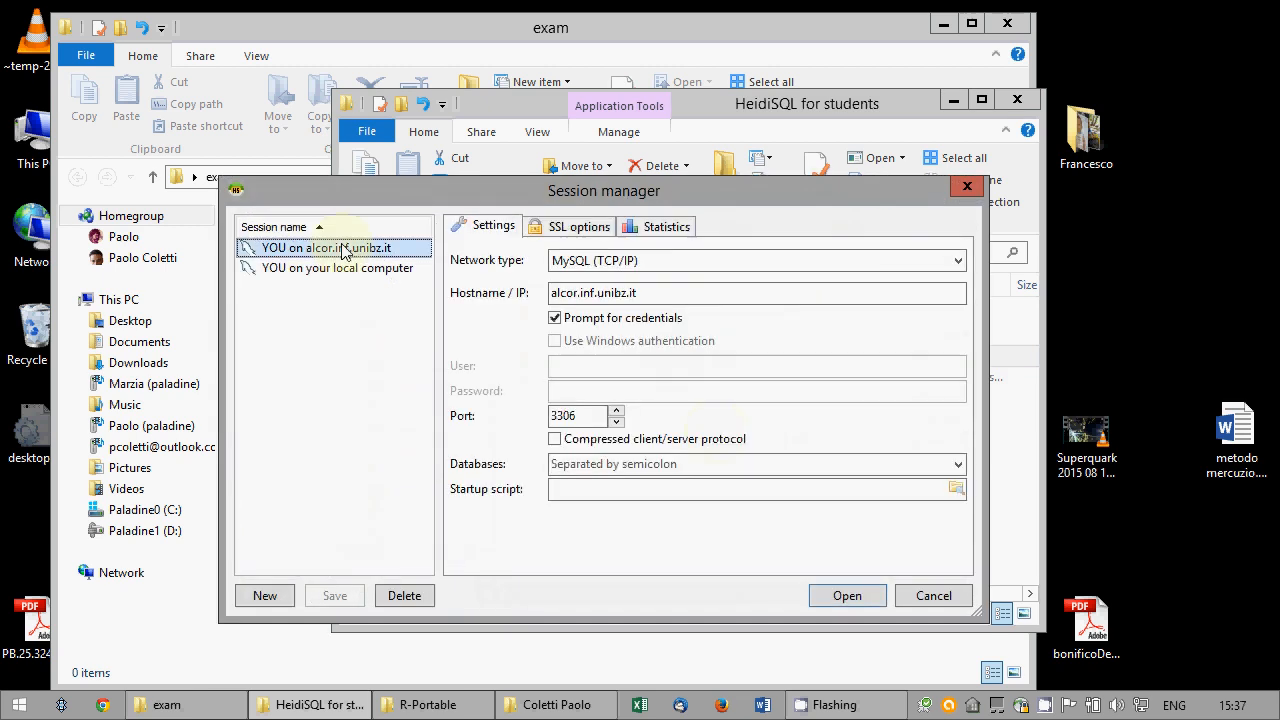
double_click(343, 249)
type("pcolet")
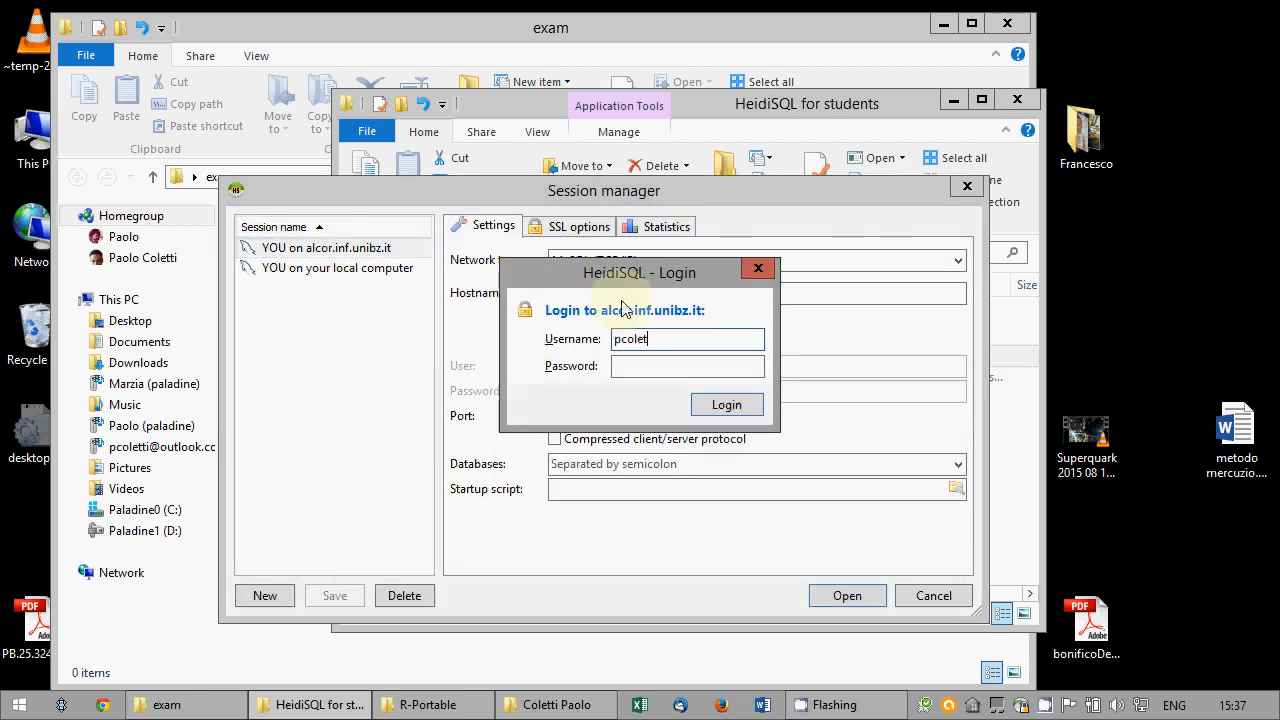
type("ti")
key("Tab")
type("•••••••")
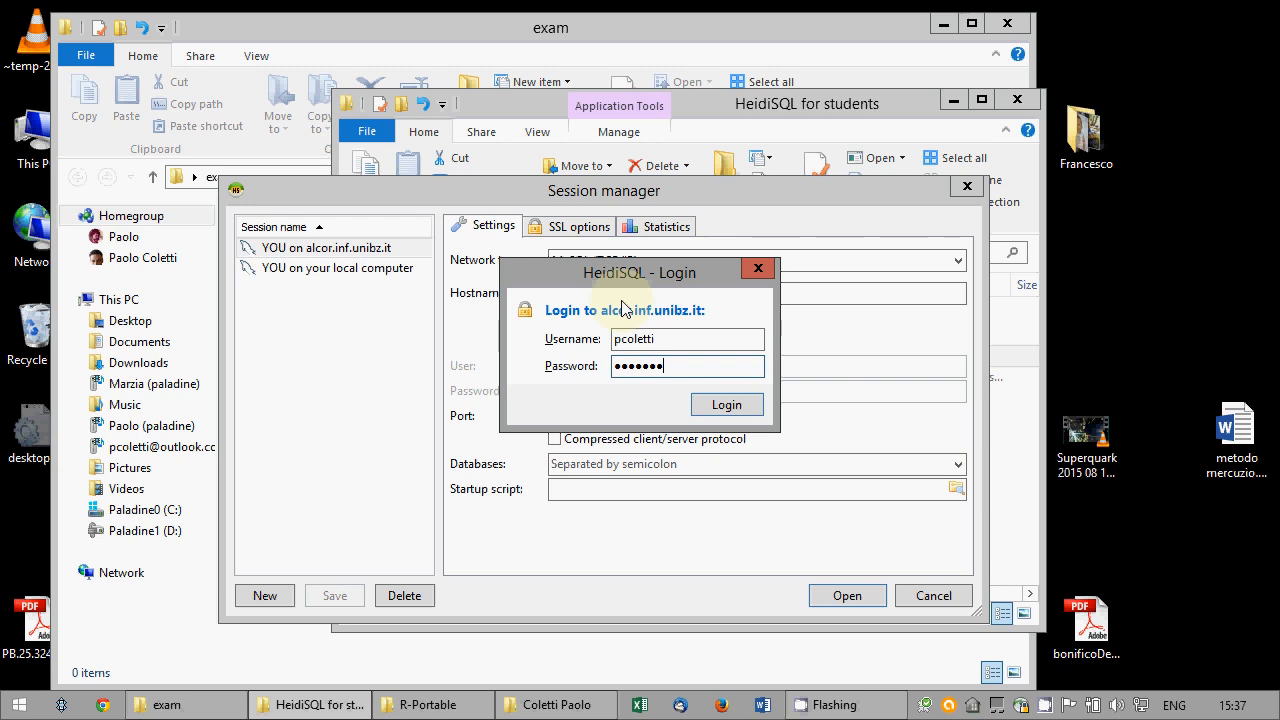
key("Return")
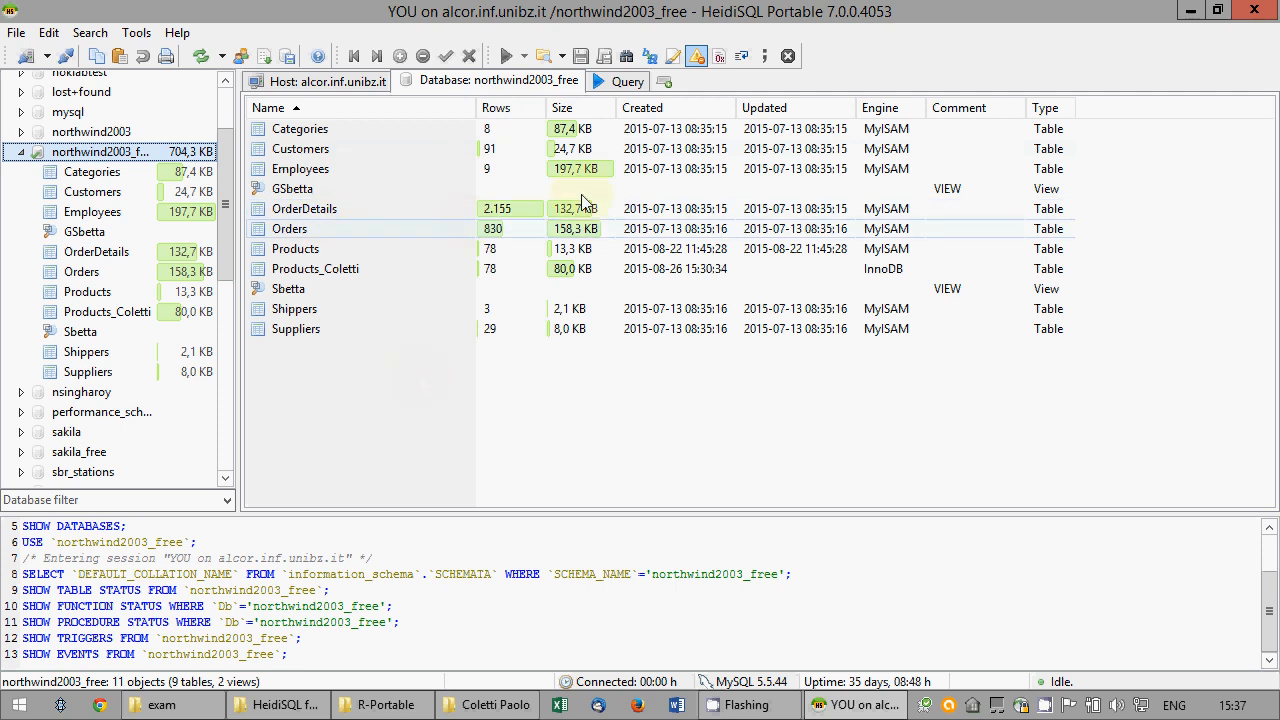
- Expand northwind2003_free in the database tree and start a blank SQL query
double_click(76, 158)
left_click(76, 133)
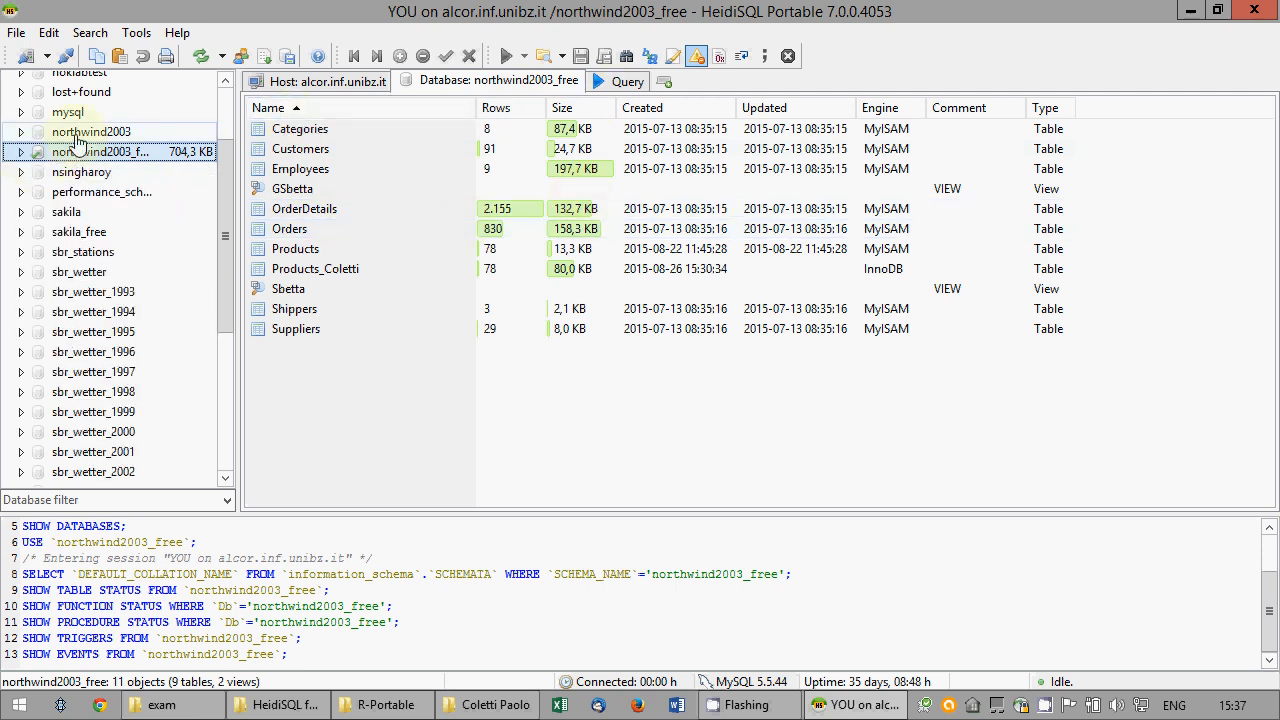
left_click(75, 152)
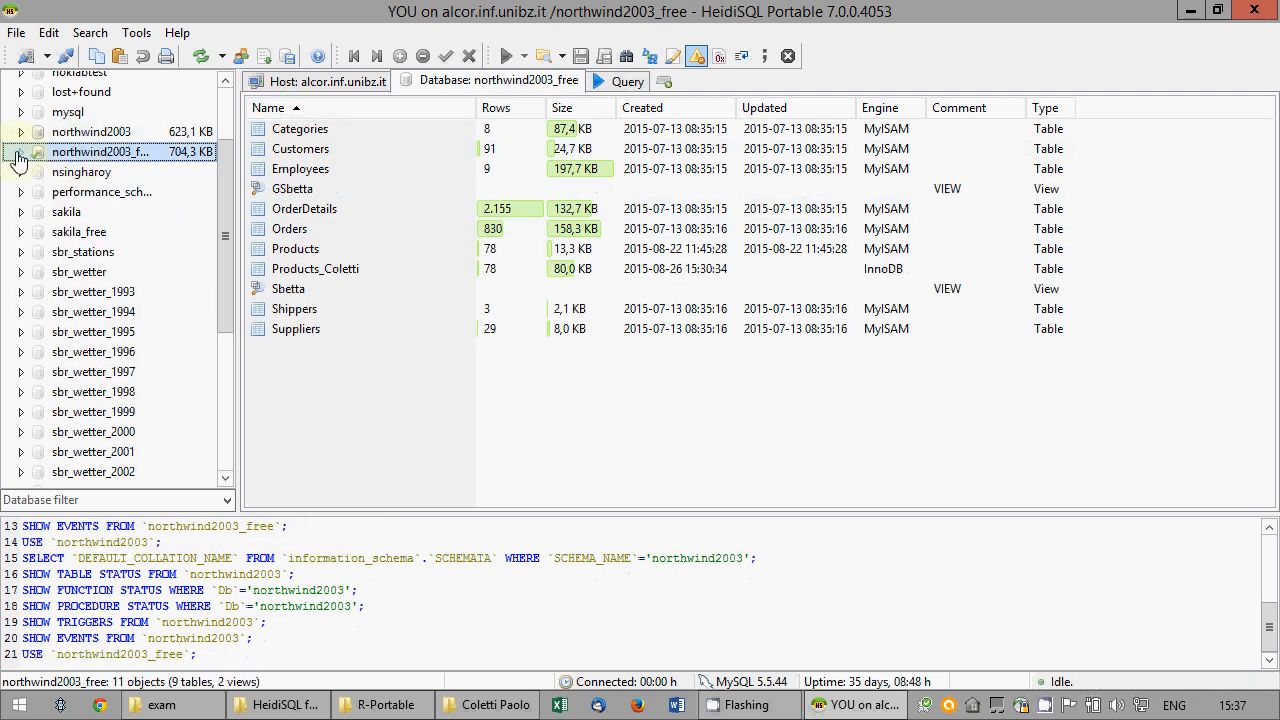
double_click(76, 152)
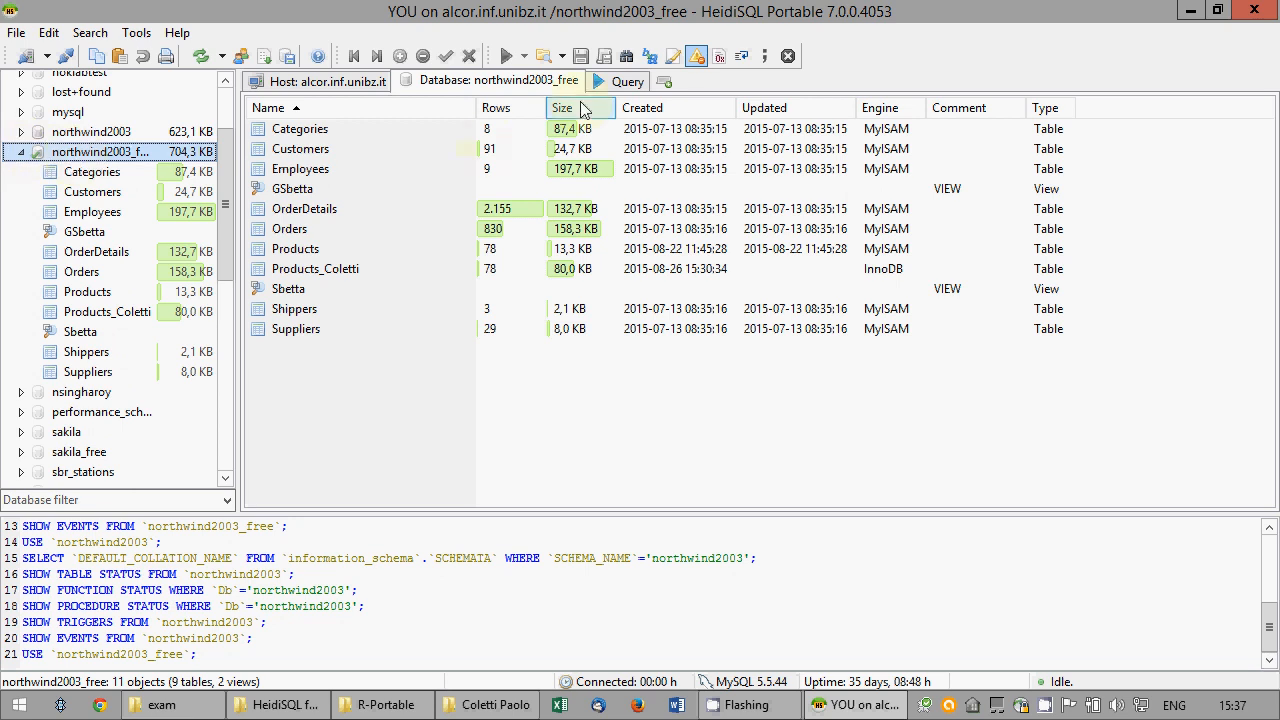
left_click(625, 82)
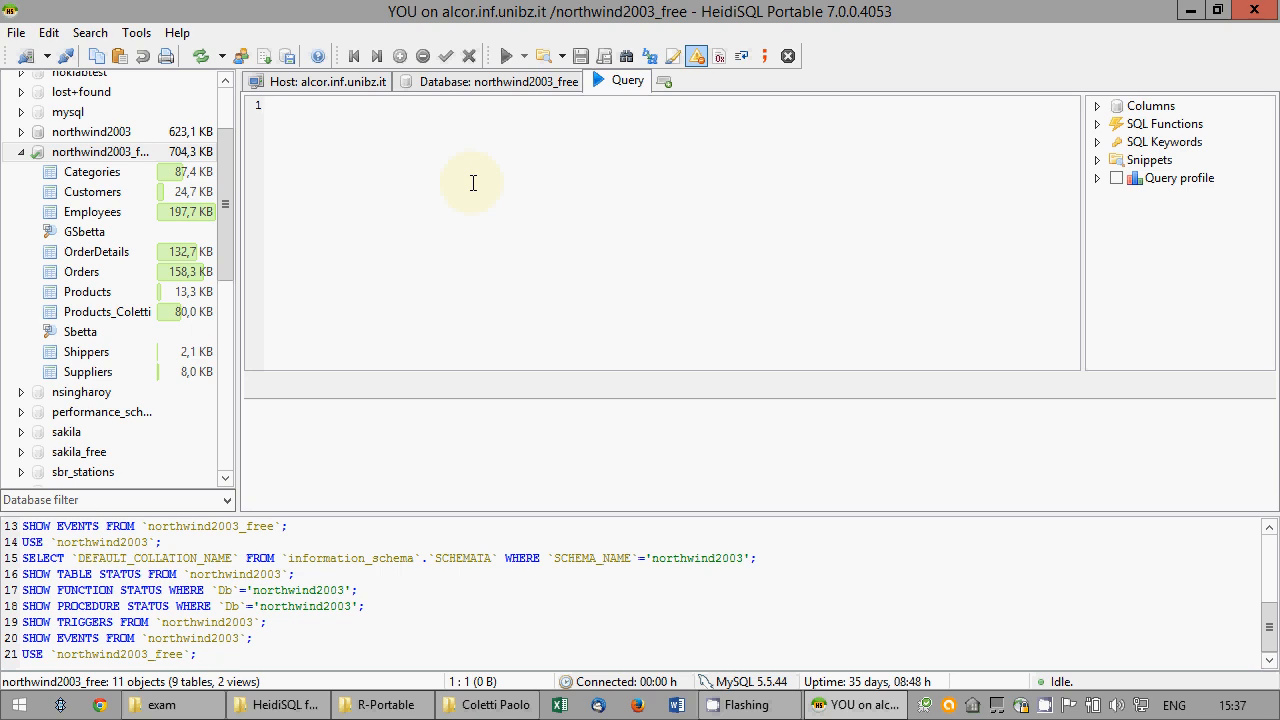
- Write the first query line: 'select CategoryName'
type("select CategoryName")
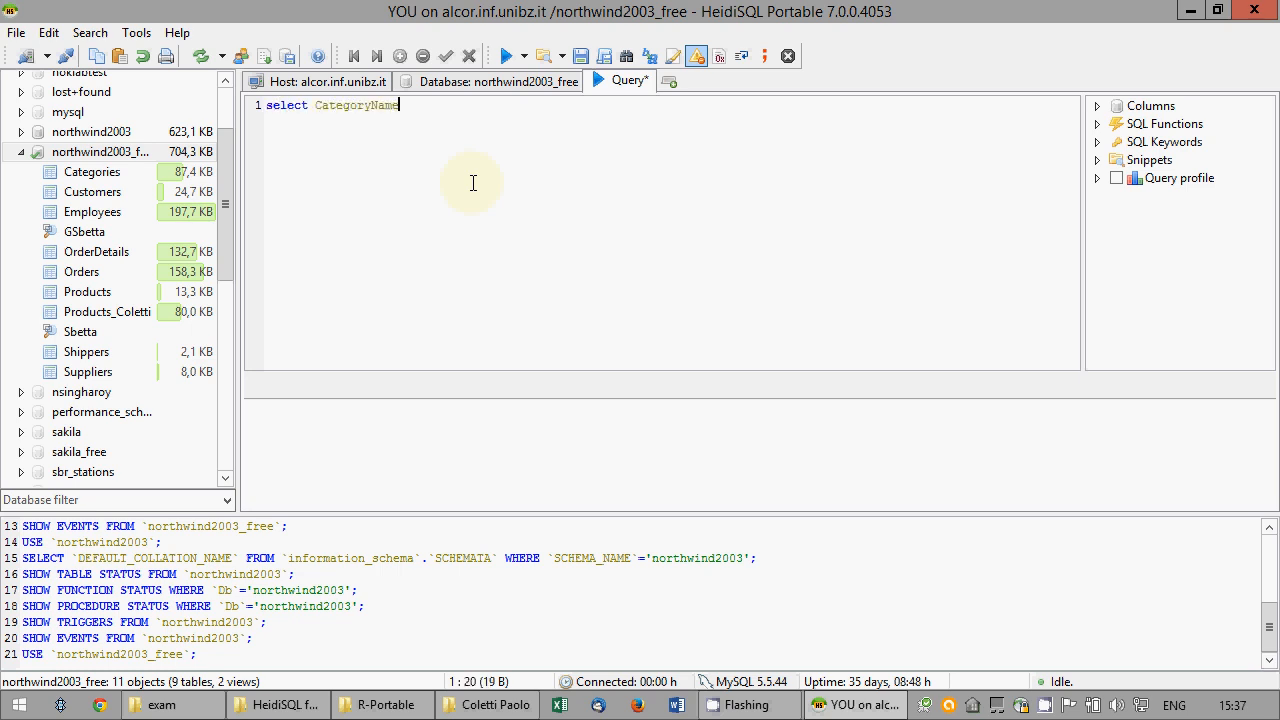
key("Return")
- Add 'from Categories inner join Products on Categories.CategoryID=Products.CategoryID'
type("from Categories inner ")
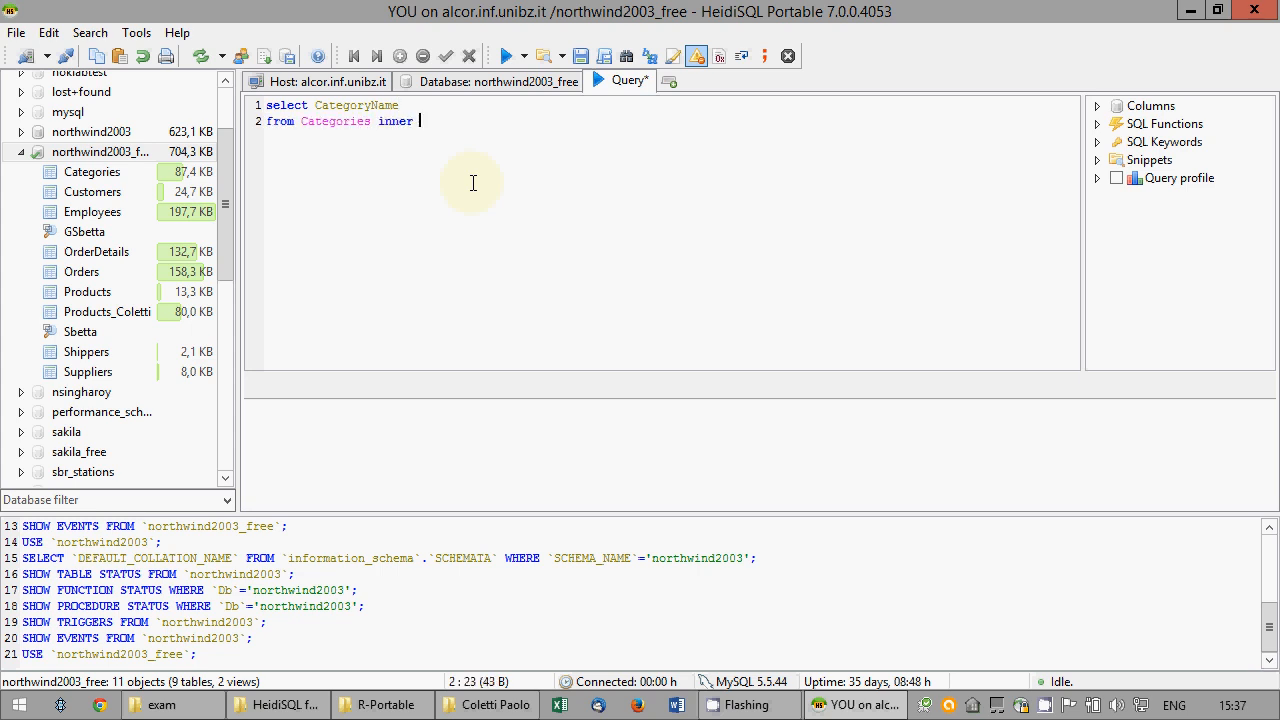
type("join Products on categoric")
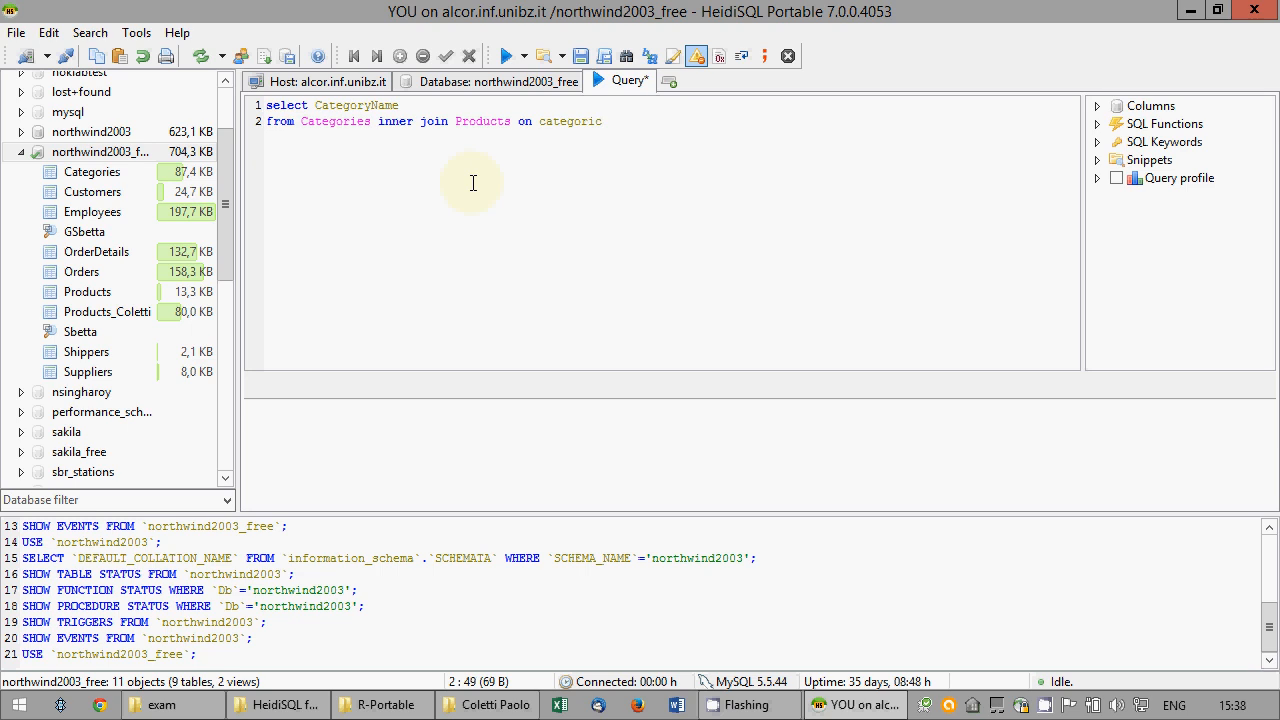
key("ctrl+shift+Left")
type("Categories.")
key("Return")
type("=")
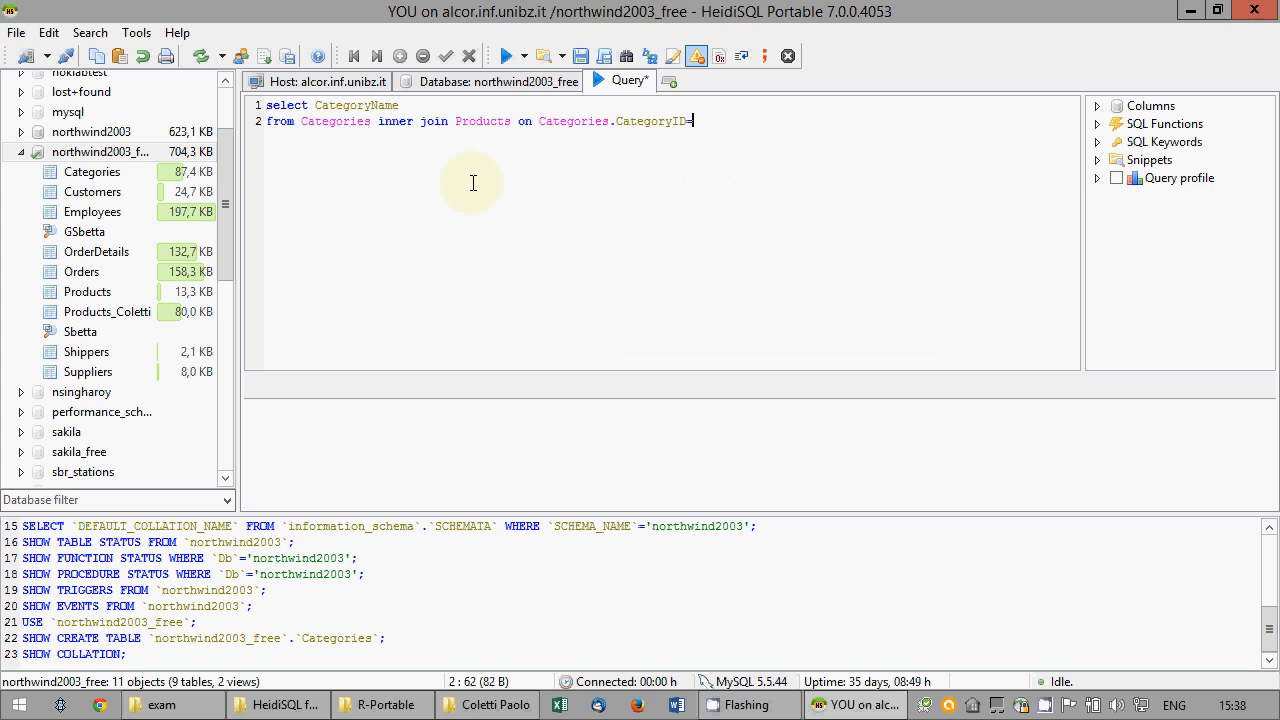
type("Products.")
key("Return")
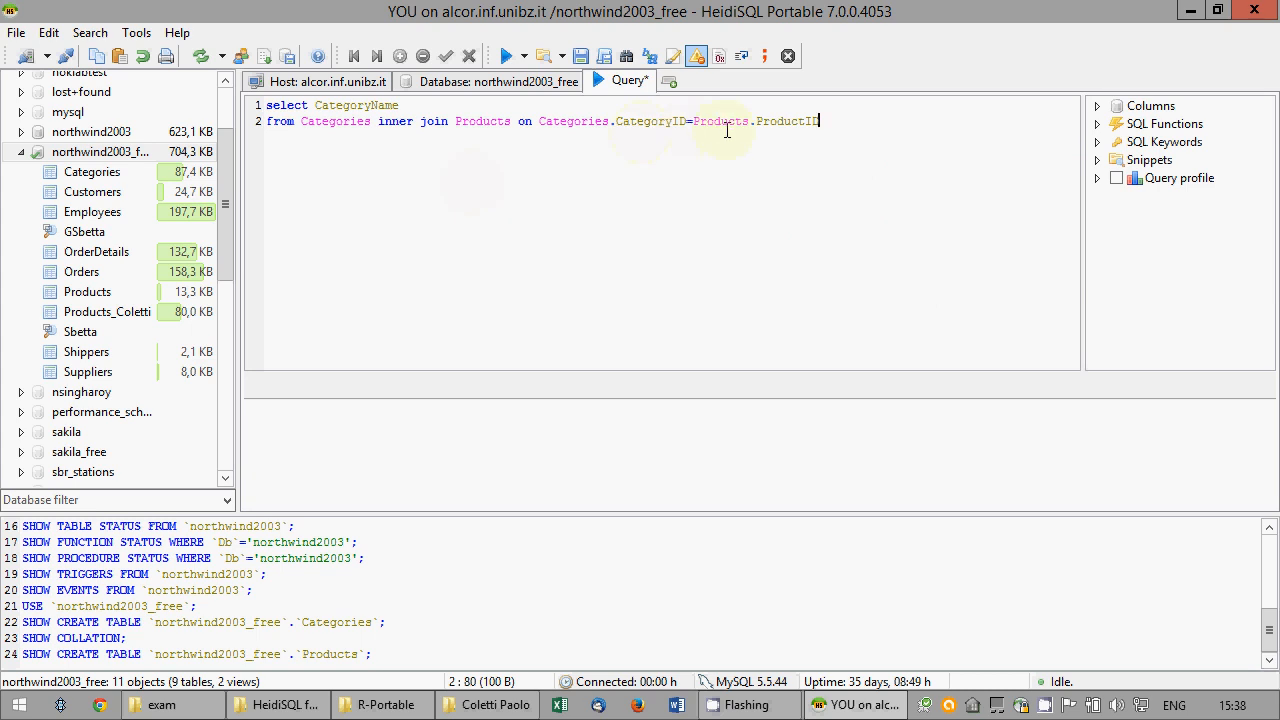
left_click_drag(756, 121, 806, 122)
type("Category")
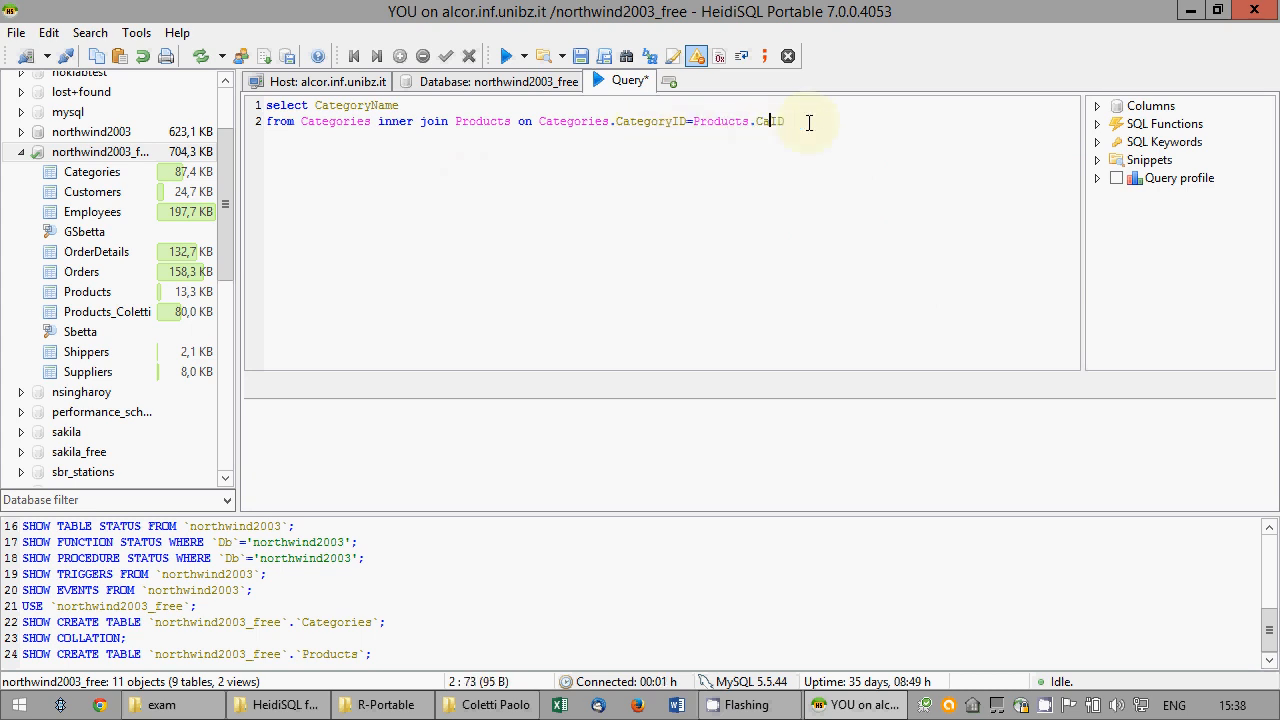
left_click(852, 121)
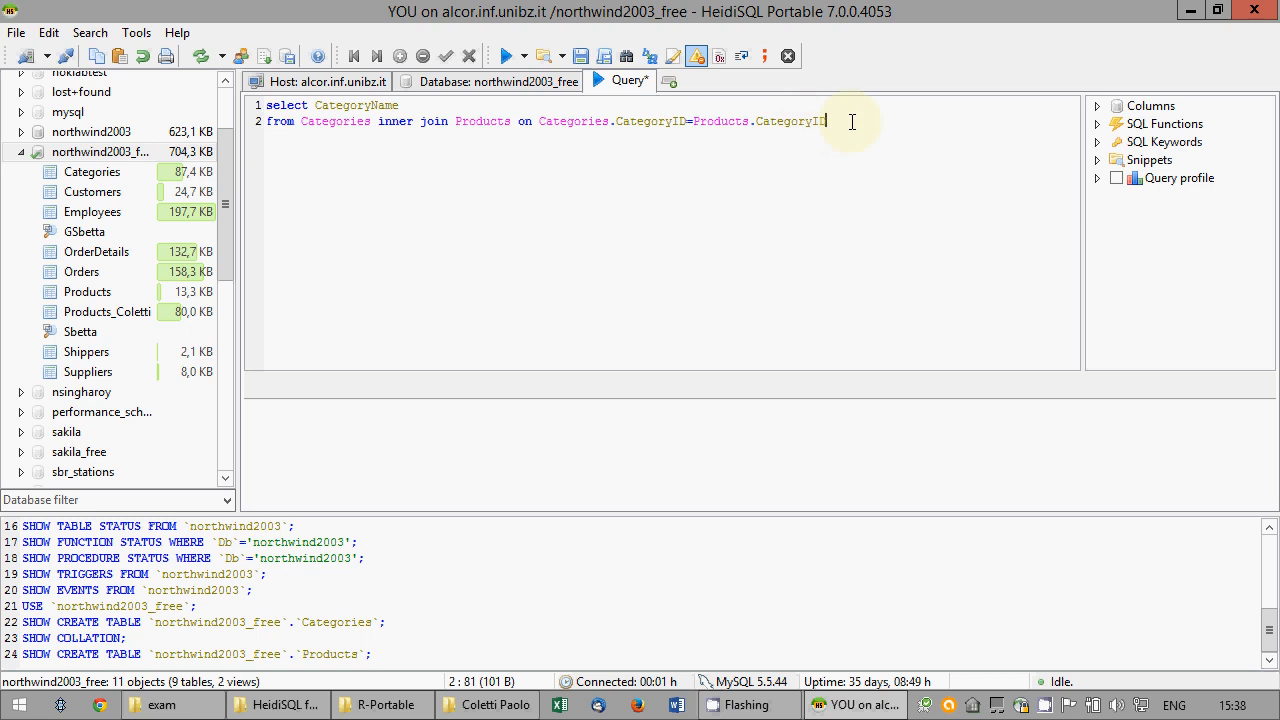
- Add a third line 'group by CategoryName'
key("Return")
type("grpoup")
key("BackSpace")
key("BackSpace")
key("BackSpace")
key("BackSpace")
type("oup by Cat")
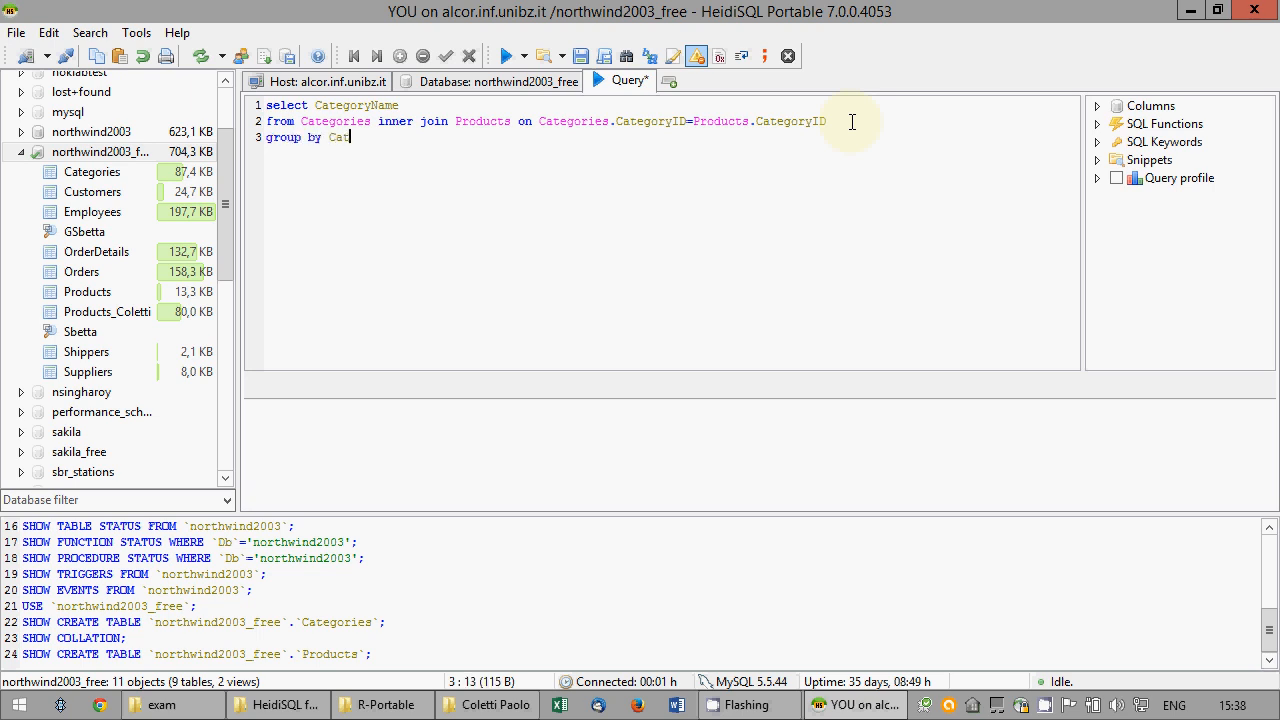
type("egoryName")
- Add sum(Quantity) and an inner join of OrderDetails on ProductID
type(";")
left_click(516, 105)
type(", ")
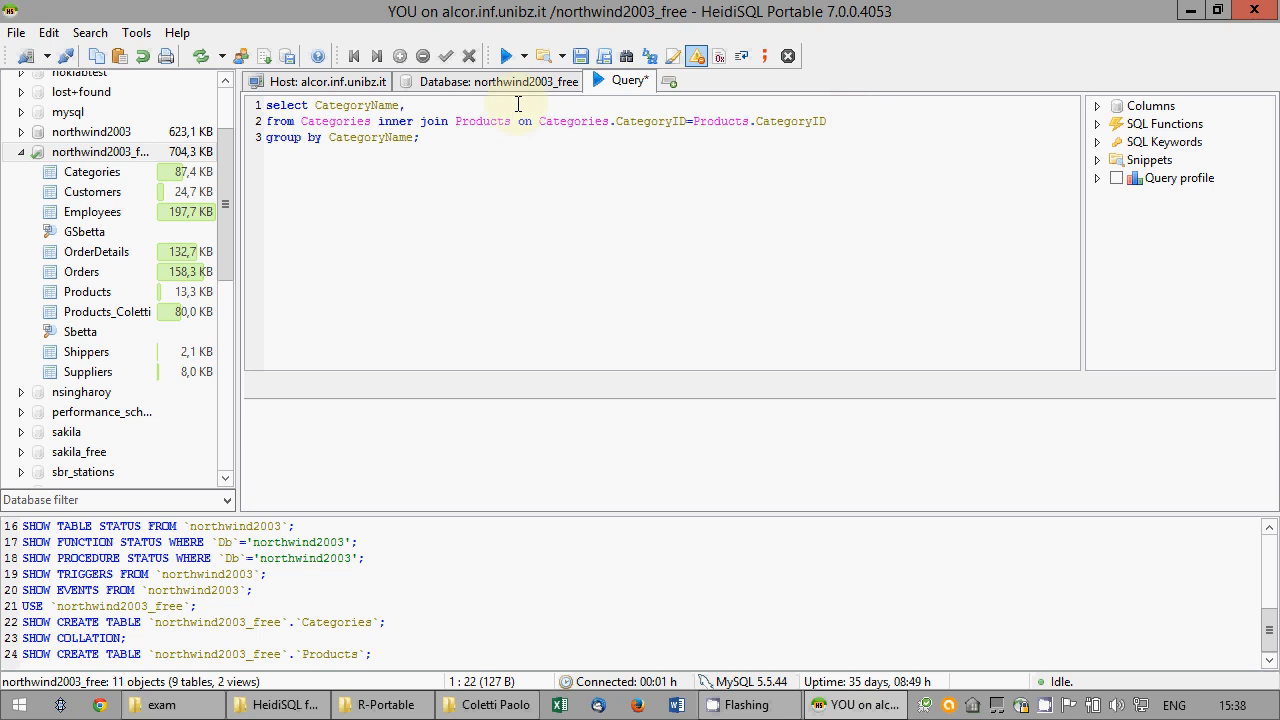
type("sum(Quantity)")
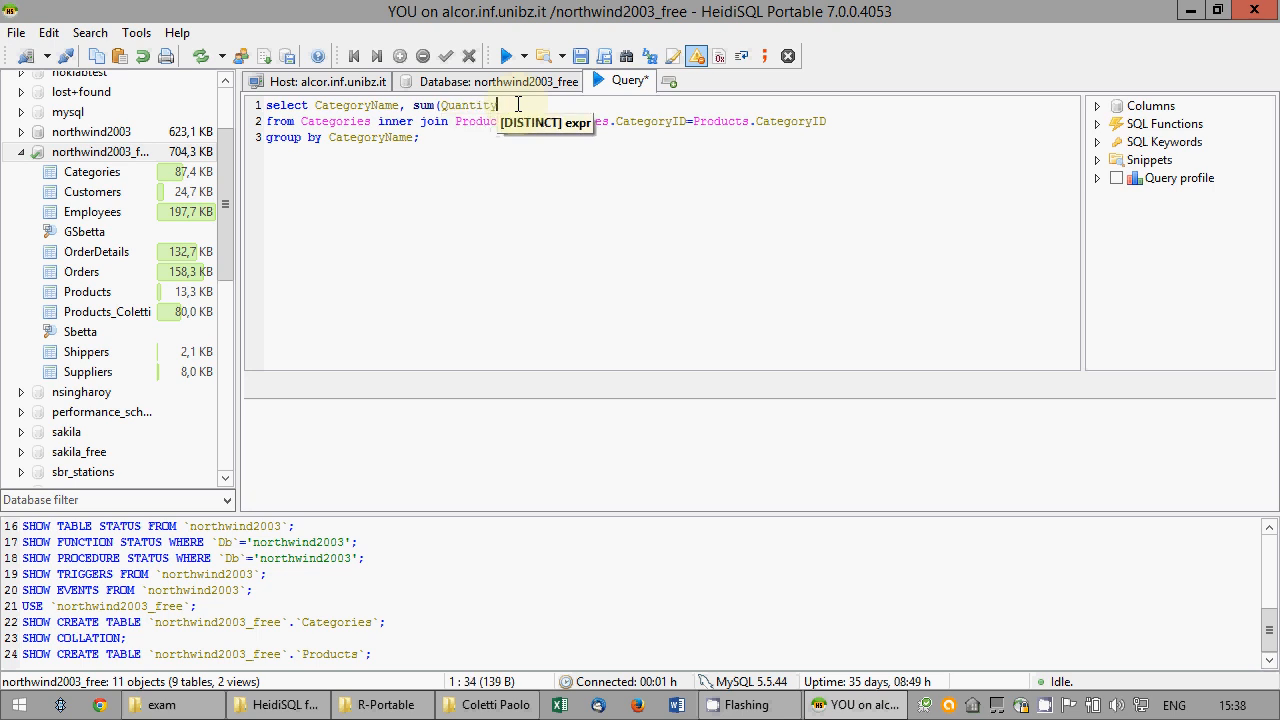
left_click(845, 121)
key("Return")
type("in")
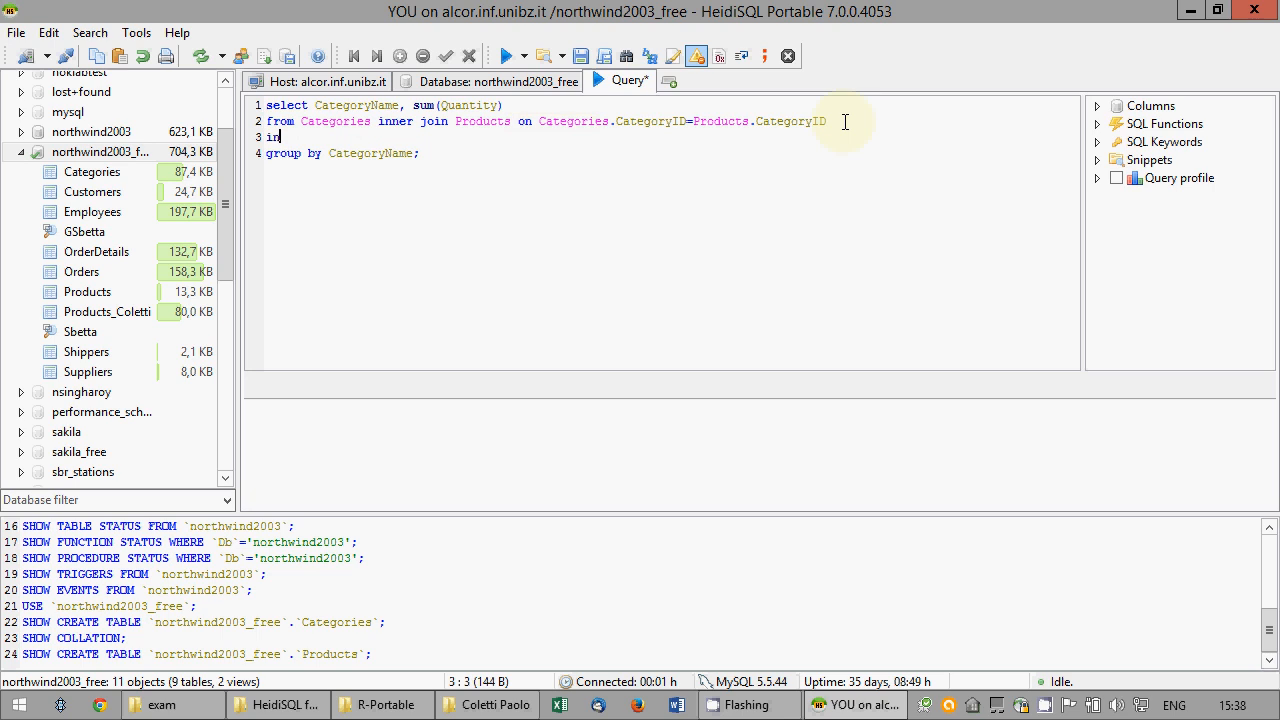
type("ner join Or")
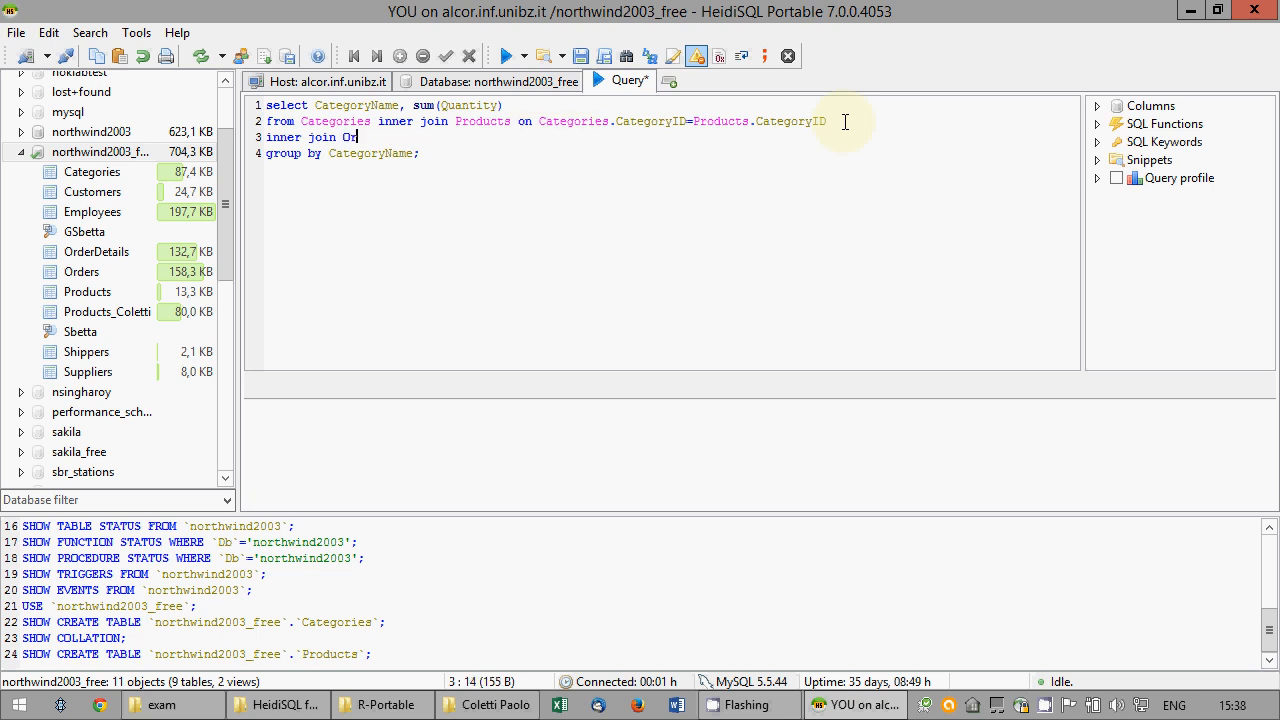
type("derDetails on Products.")
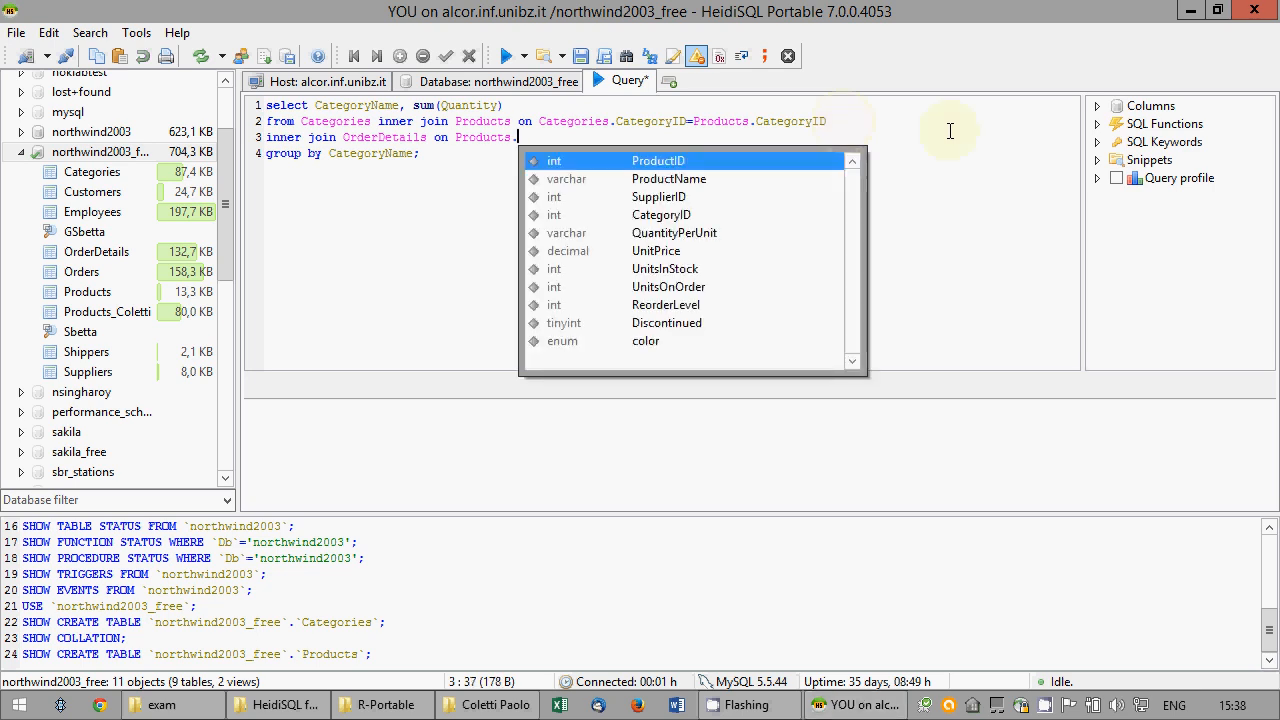
double_click(674, 165)
type("=OrderDetails.")
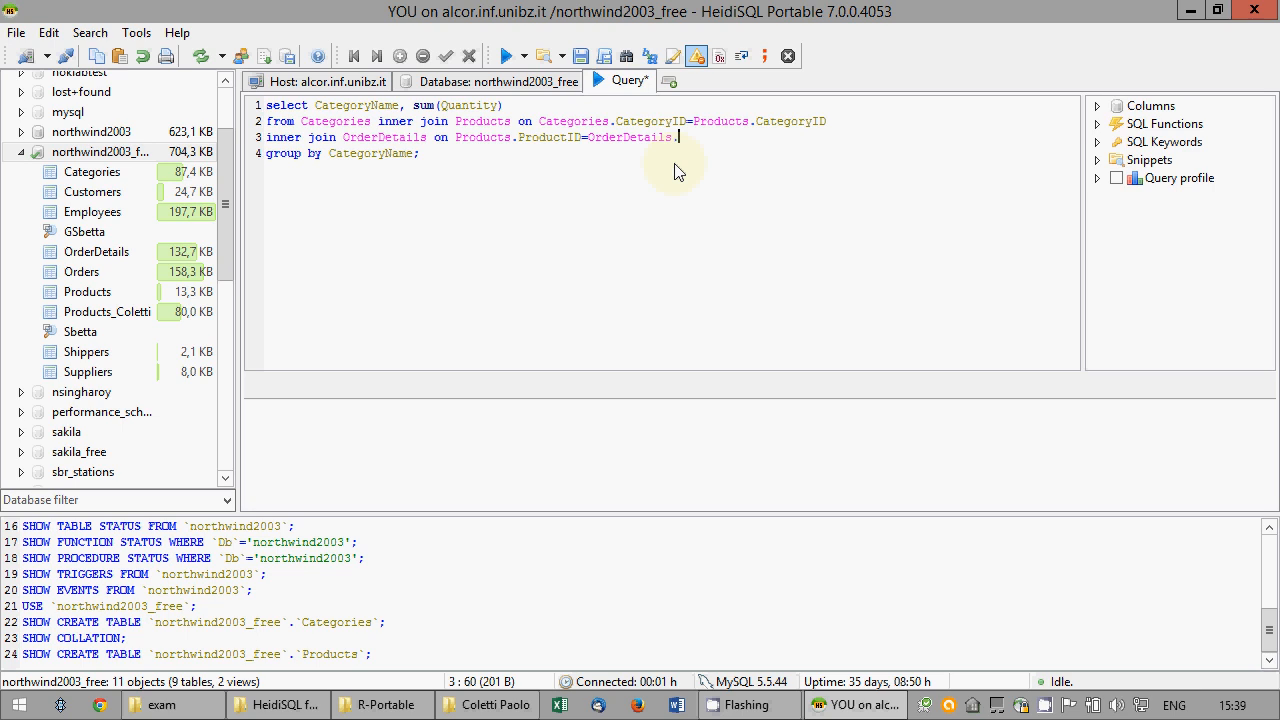
double_click(773, 173)
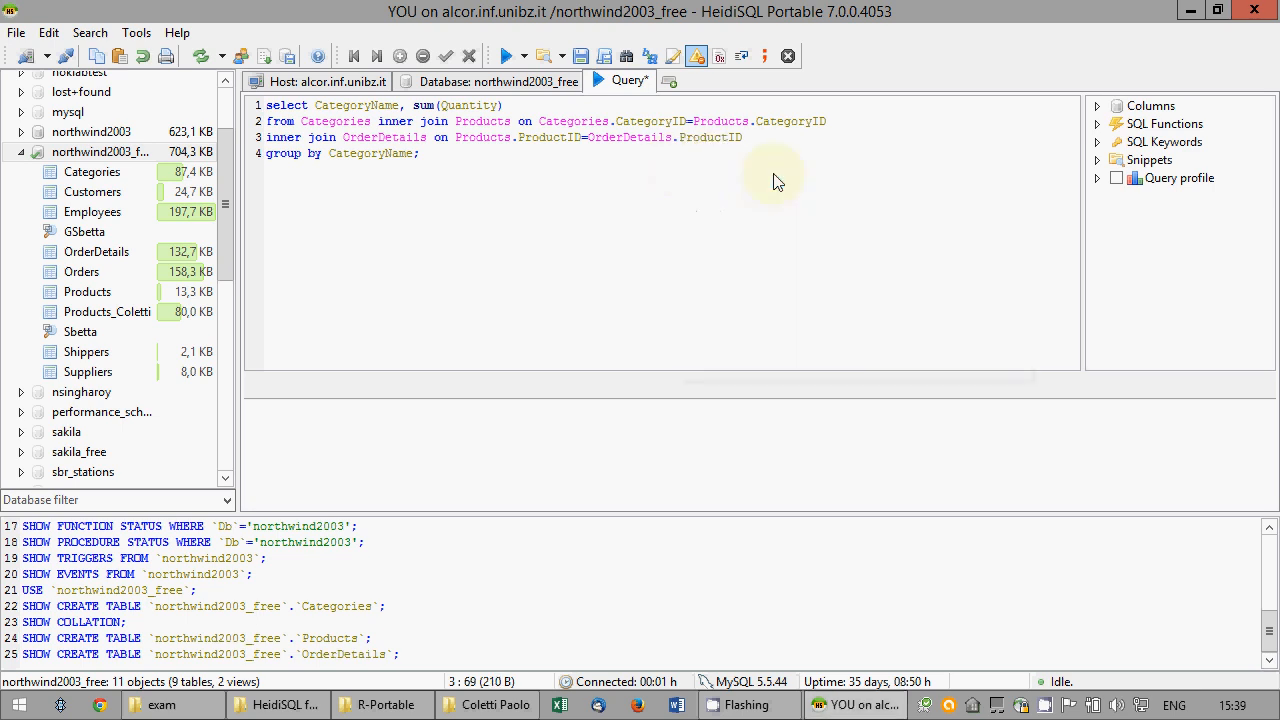
- Add avg(Quantity*Products.UnitPrice) to the select list and run the whole query
left_click(568, 104)
type(", avg(Quantity*")
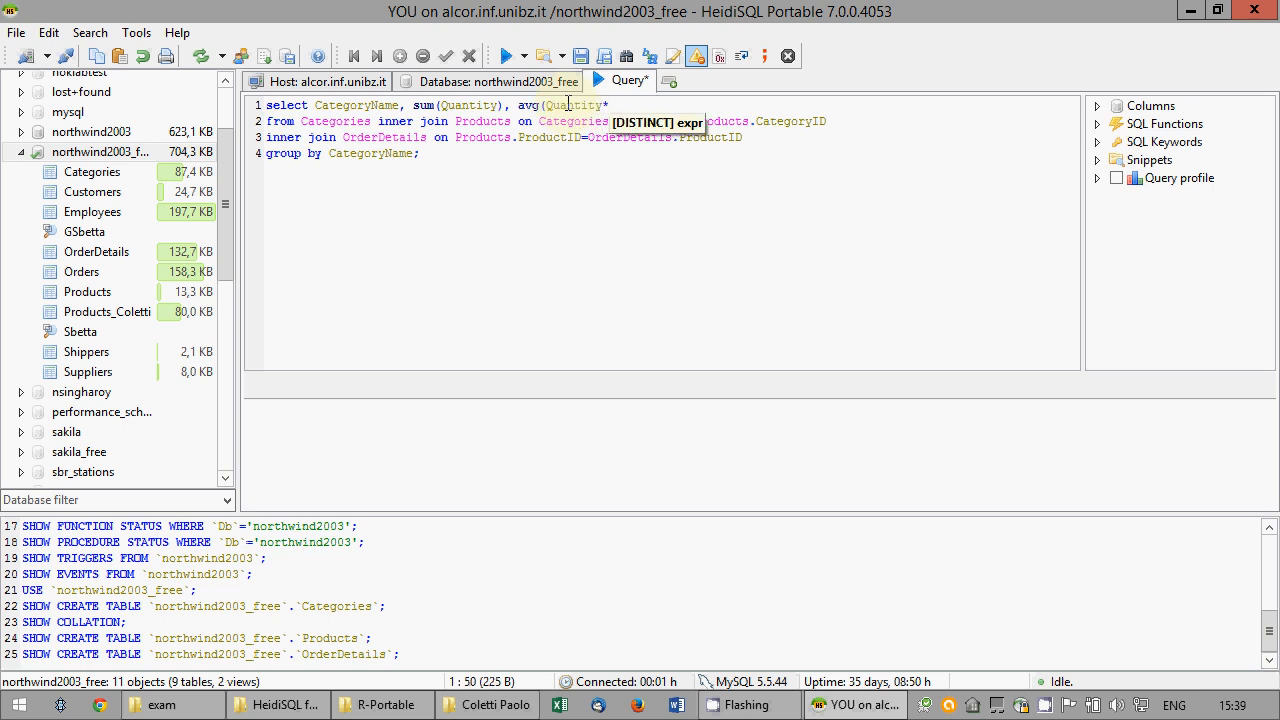
type("Products.")
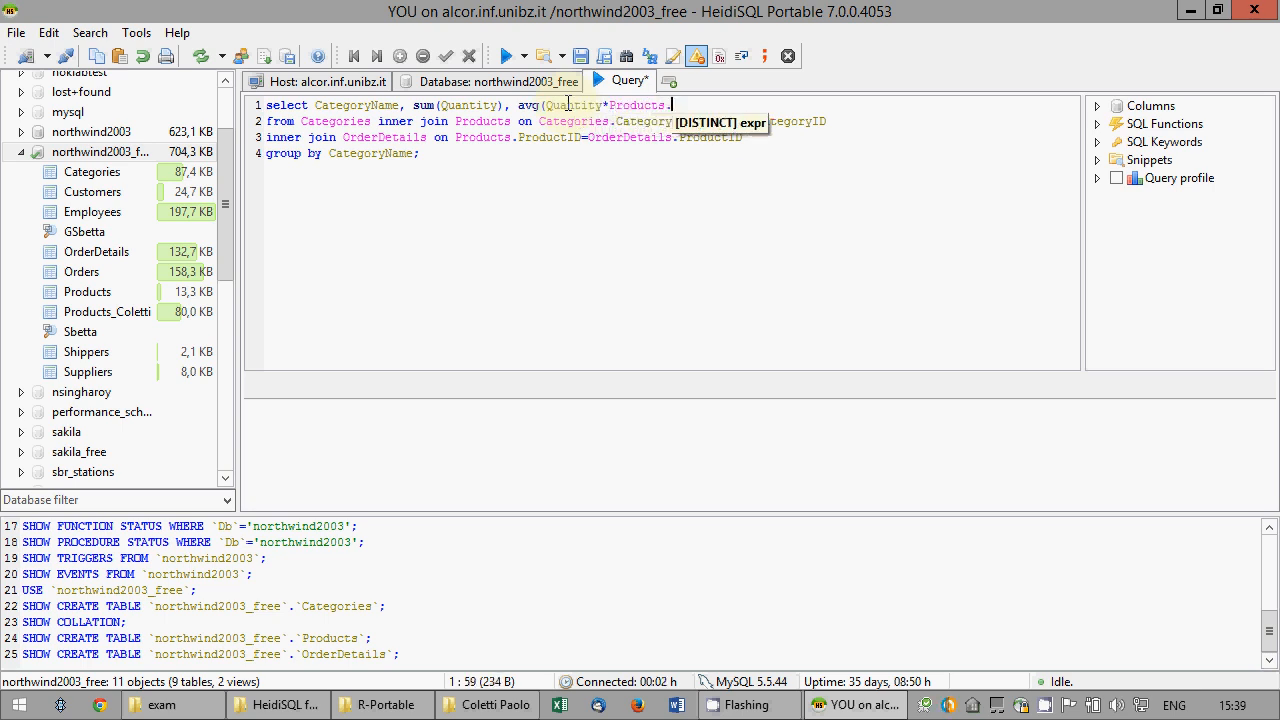
type("UnitP")
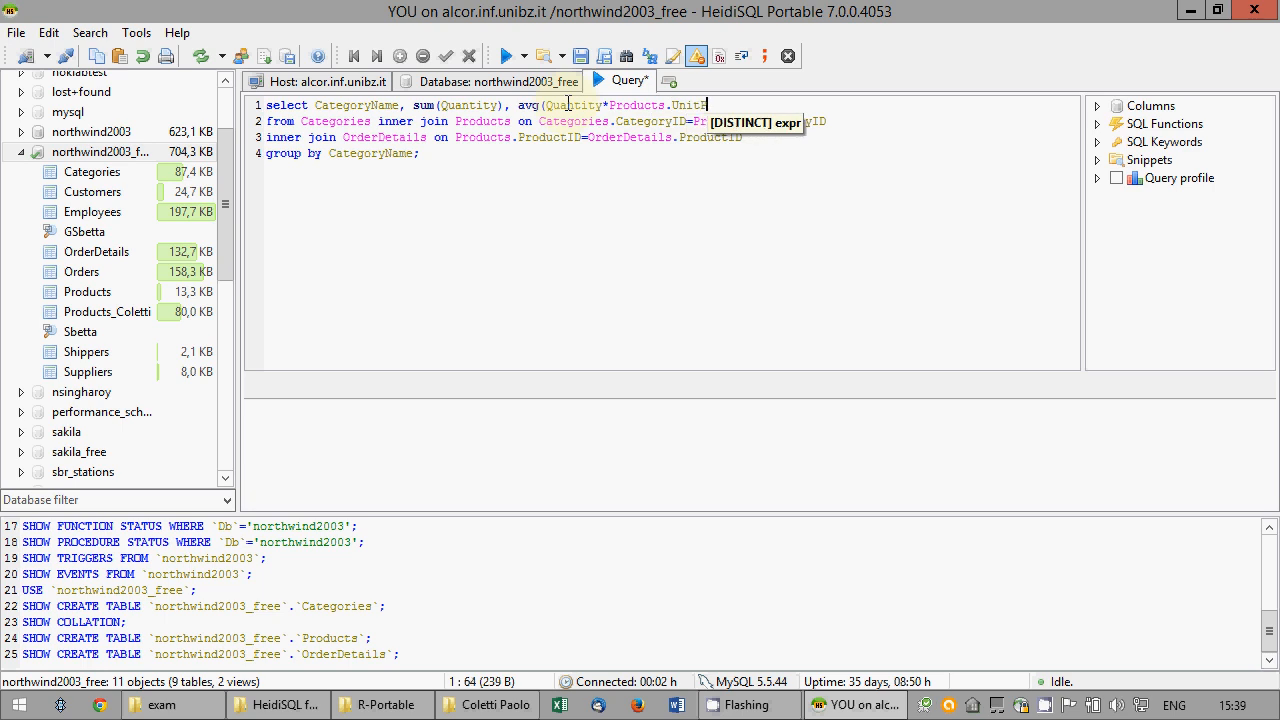
type("rice)")
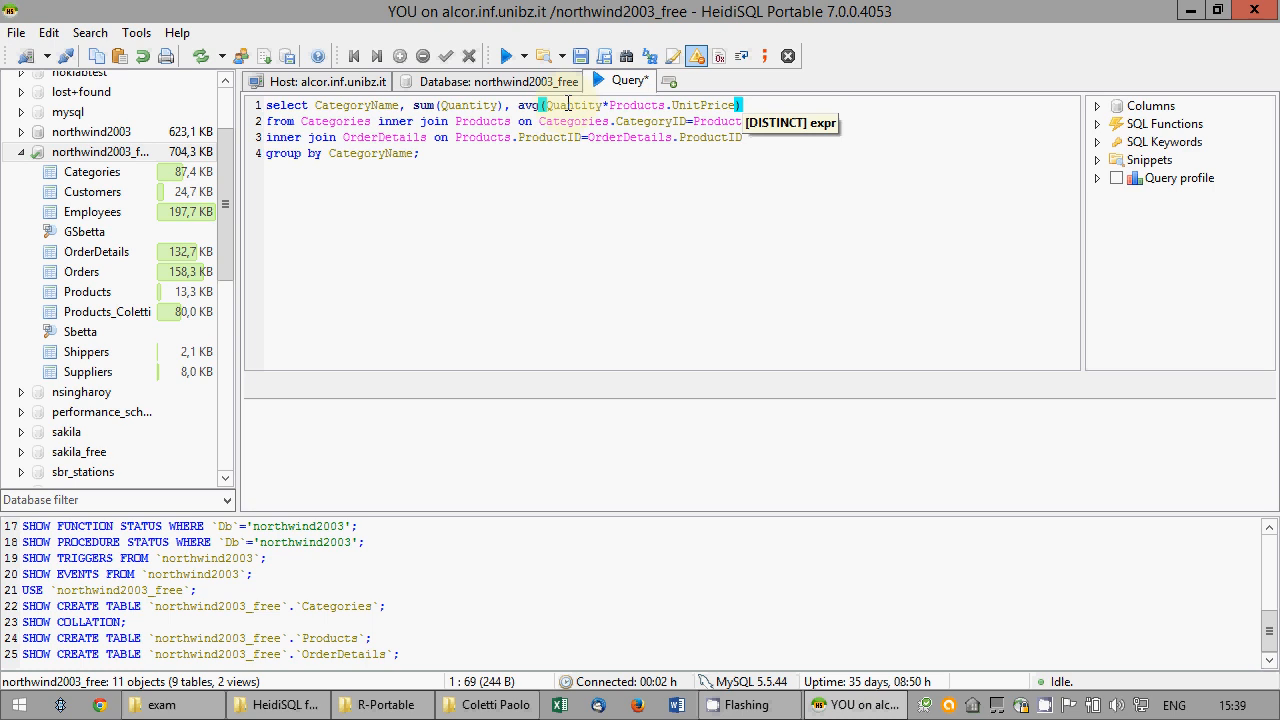
left_click(455, 153)
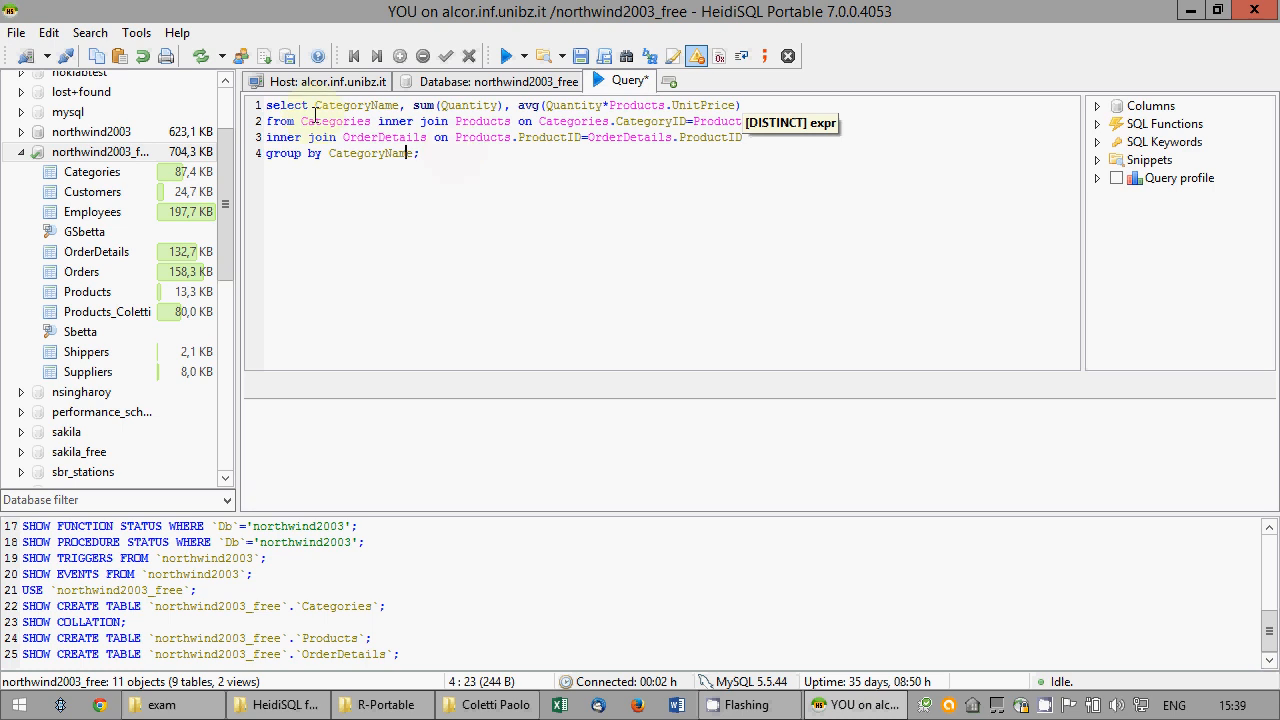
key("ctrl+a")
key("F9")
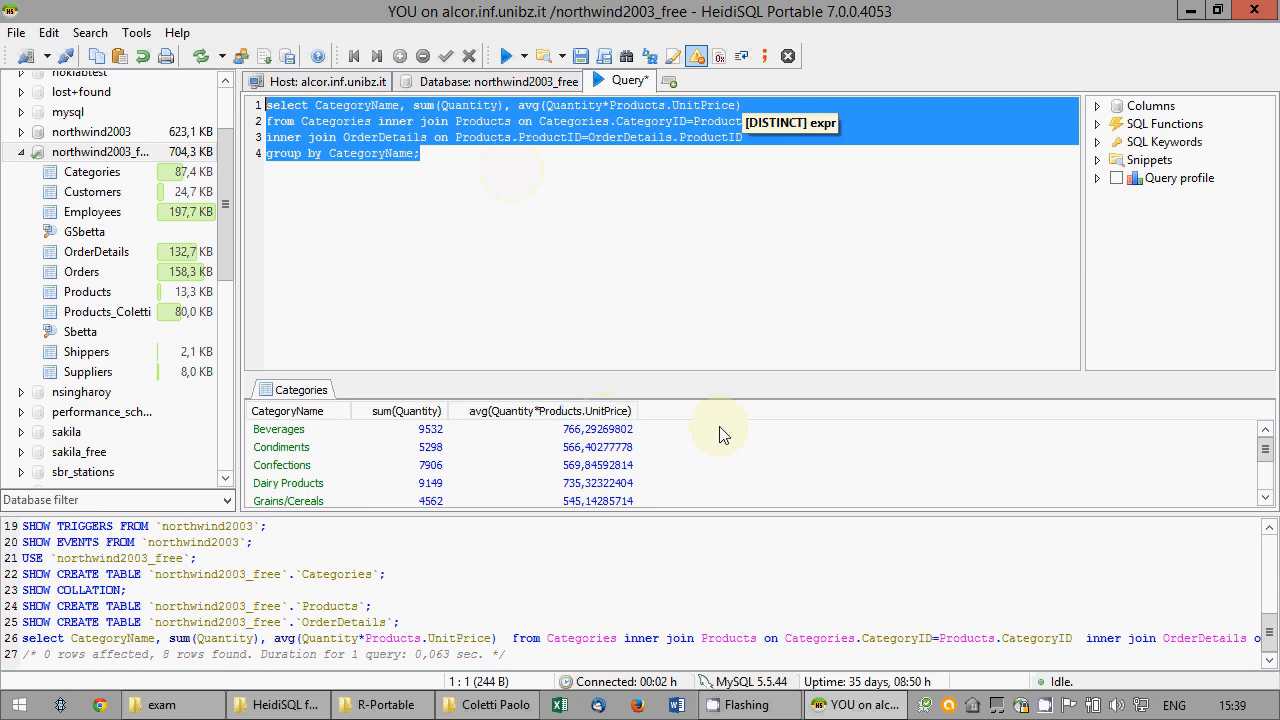
left_click(552, 298)
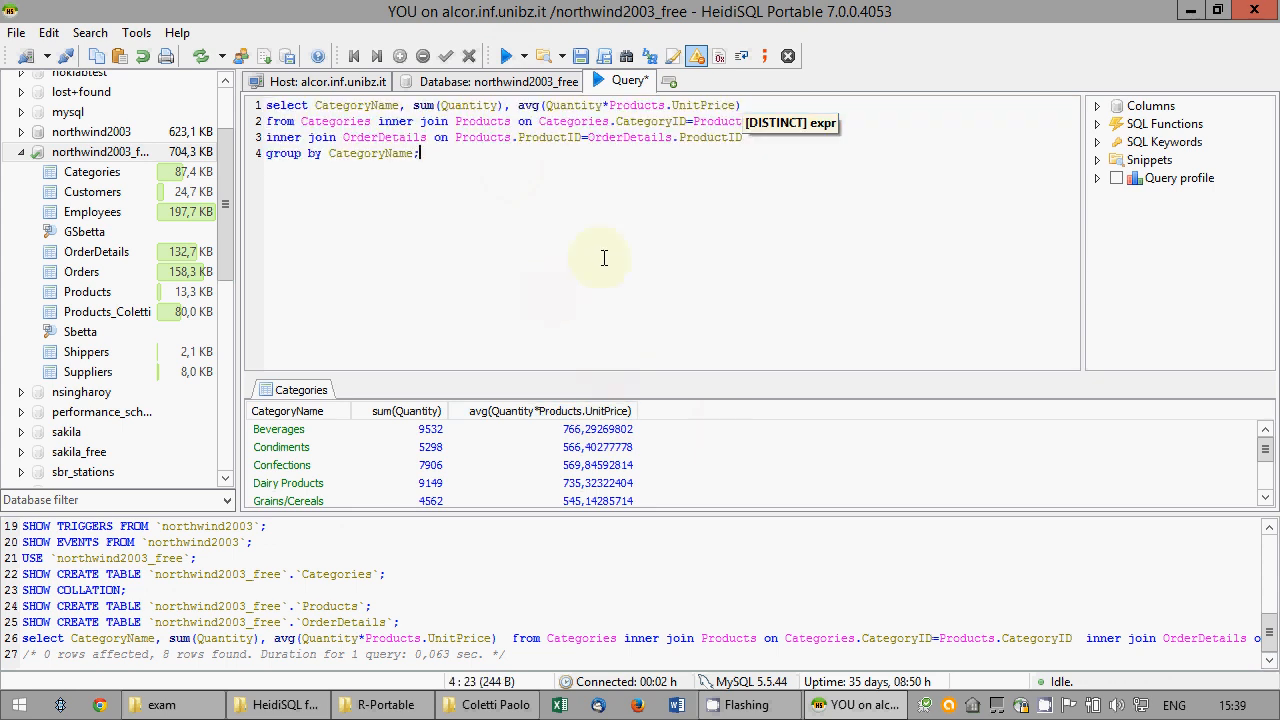
left_click(750, 105)
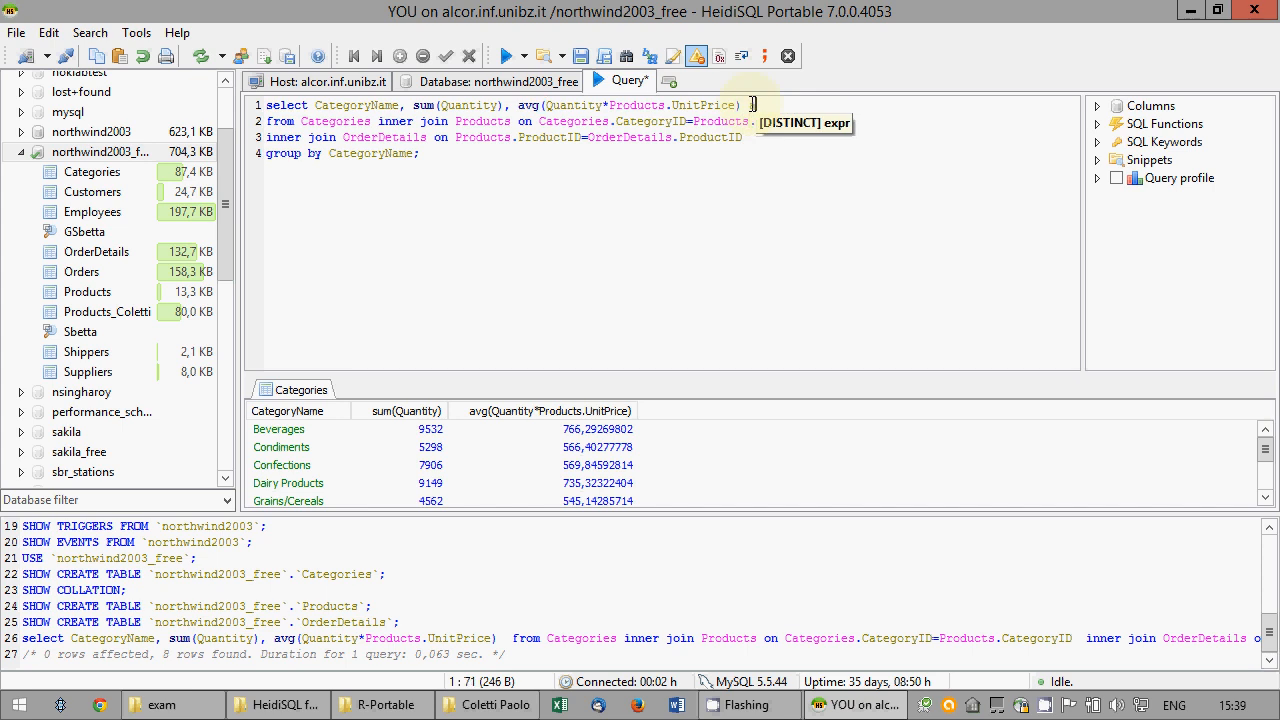
- Alias the average as average_selling and the sum as how_many
type("s")
type("av")
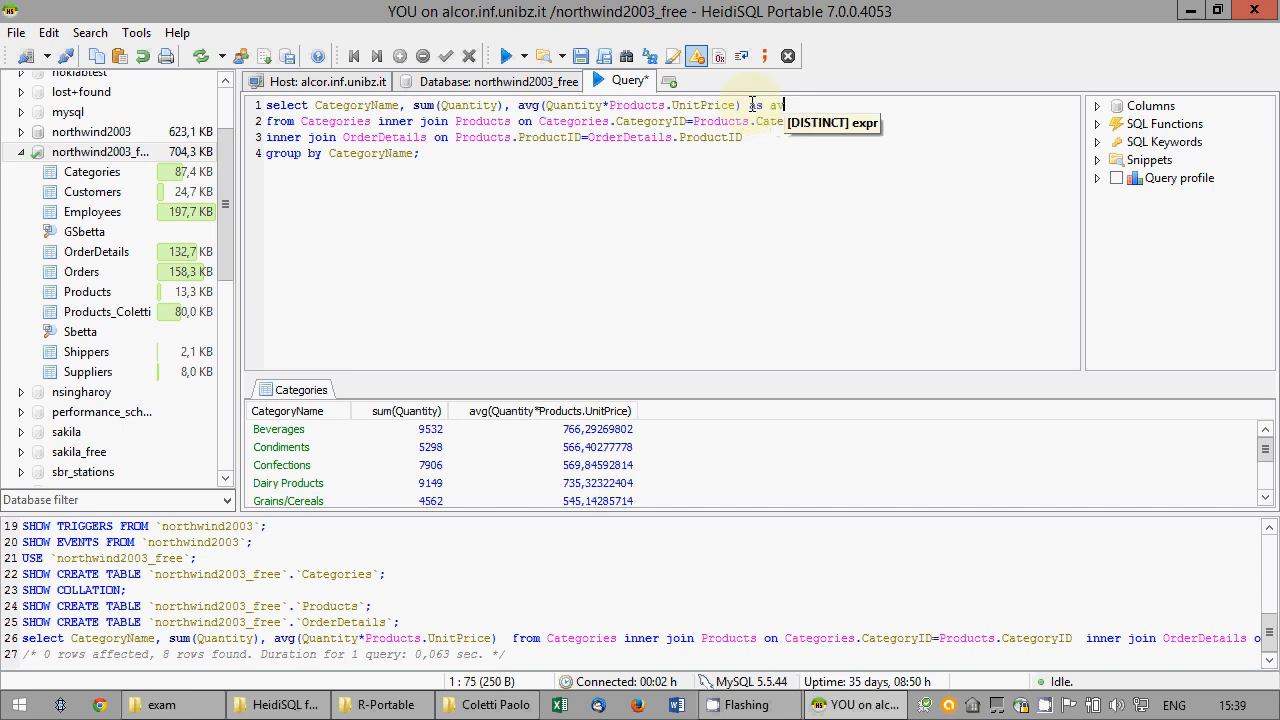
type("erage_selling")
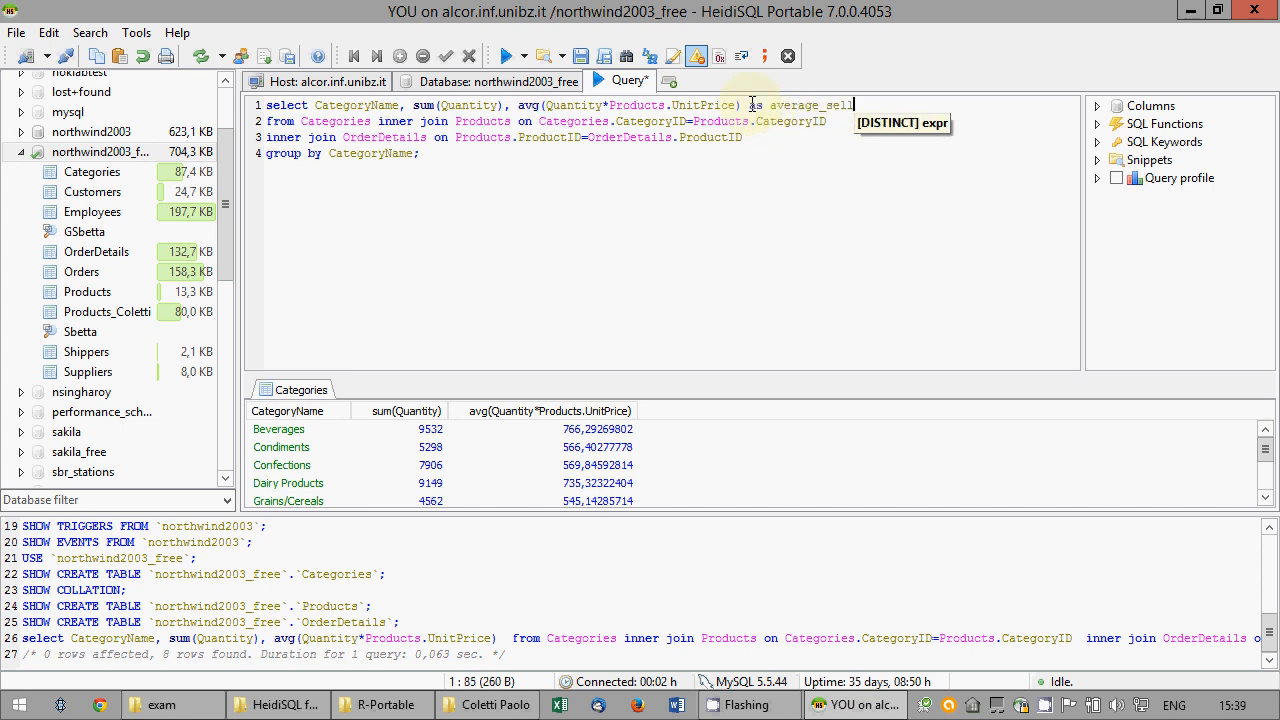
left_click(505, 104)
type("as ")
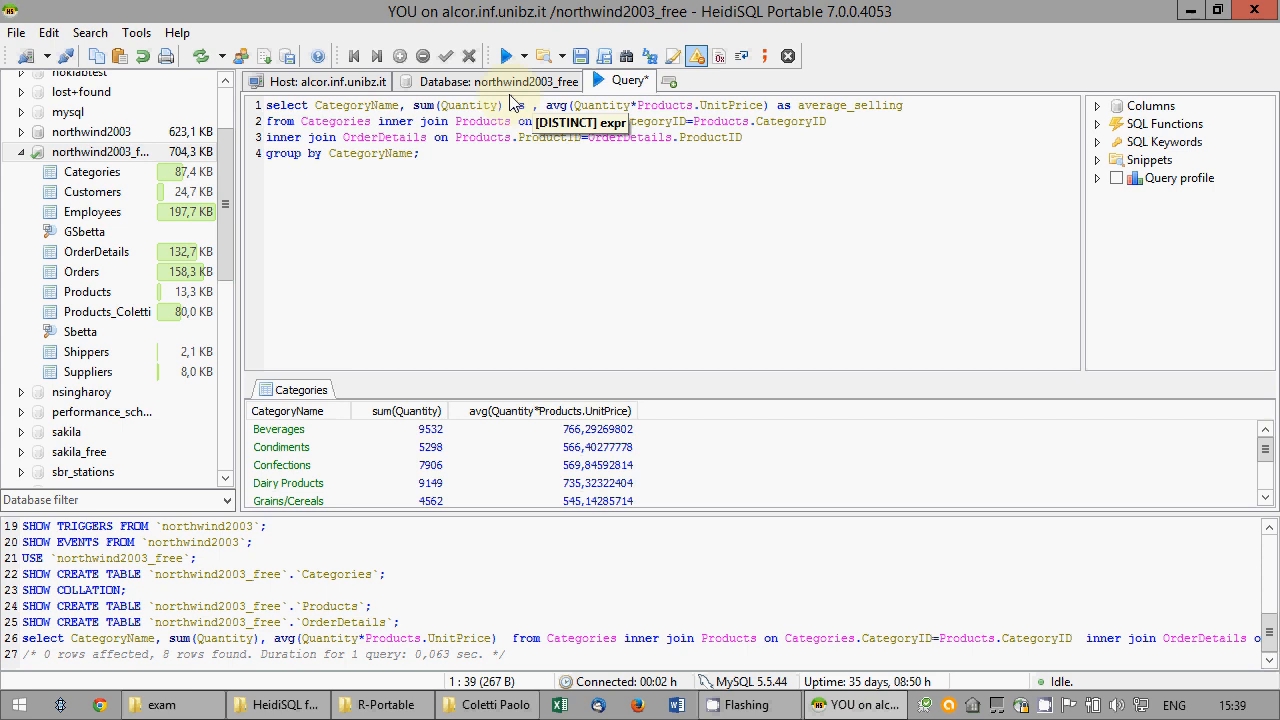
type("how_many")
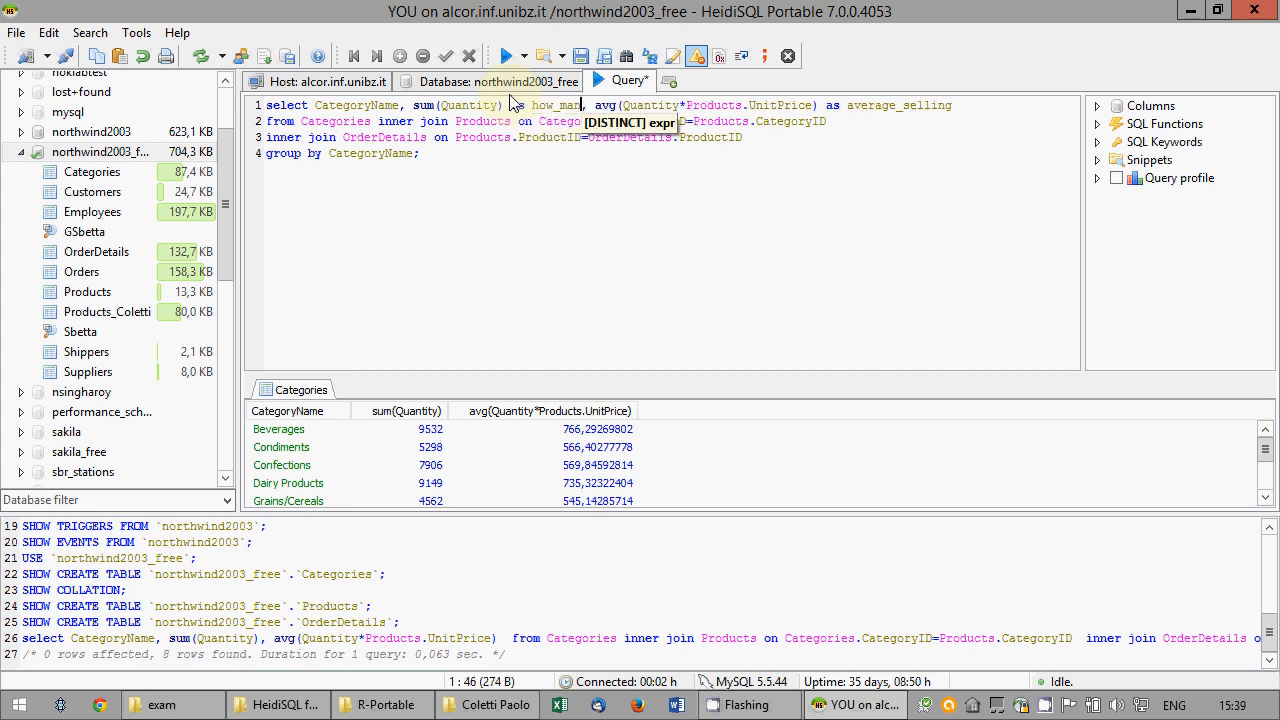
- Select the four-line query and rerun it with Run Selection
left_click_drag(434, 160, 265, 104)
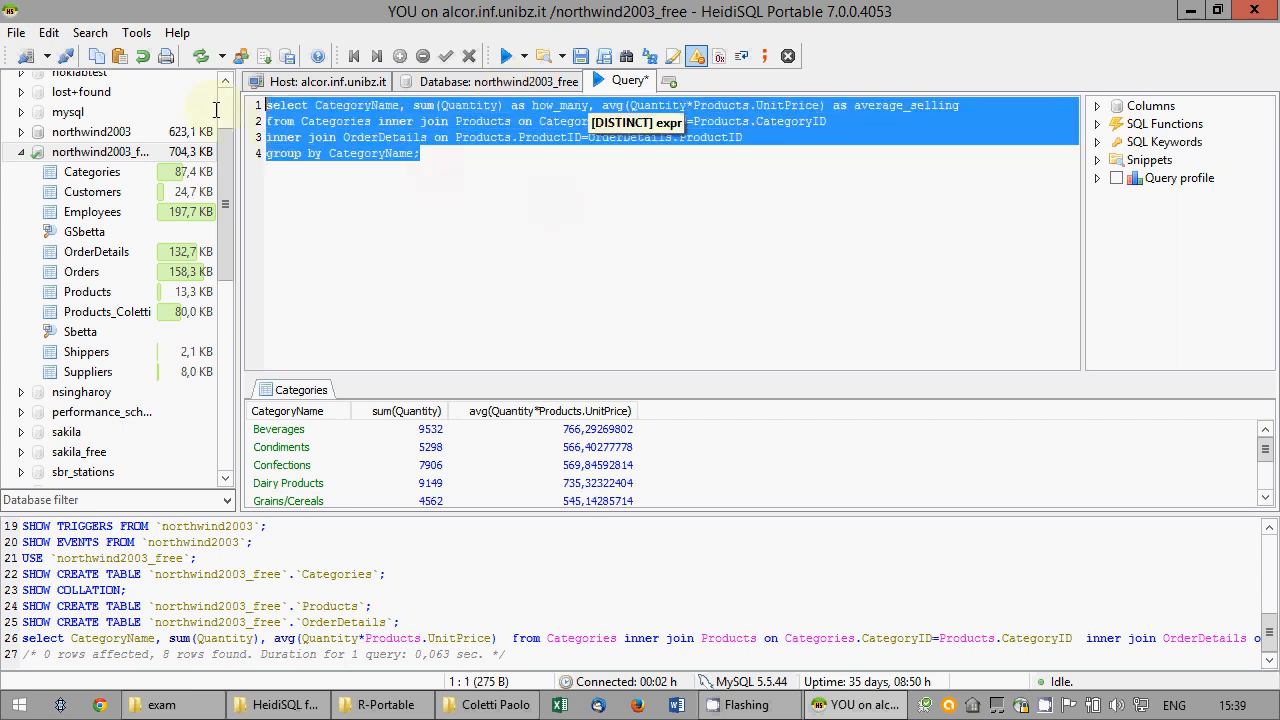
left_click(524, 56)
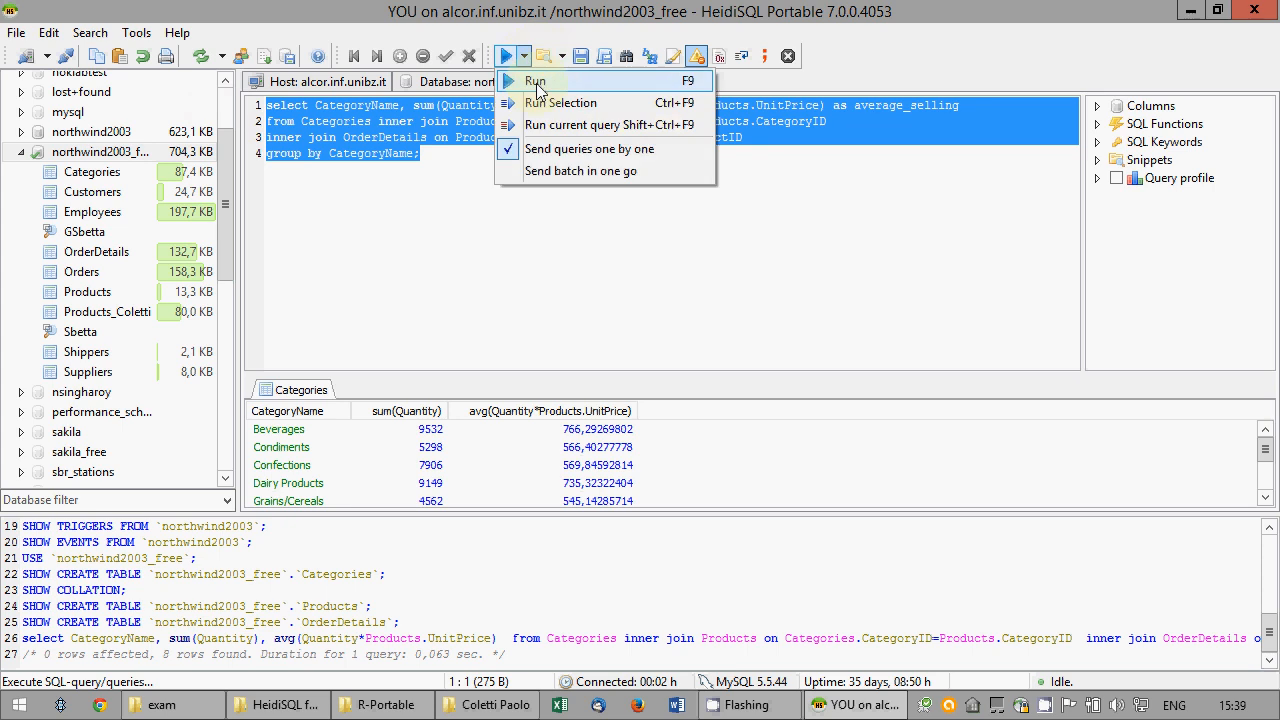
left_click(560, 102)
left_click(511, 228)
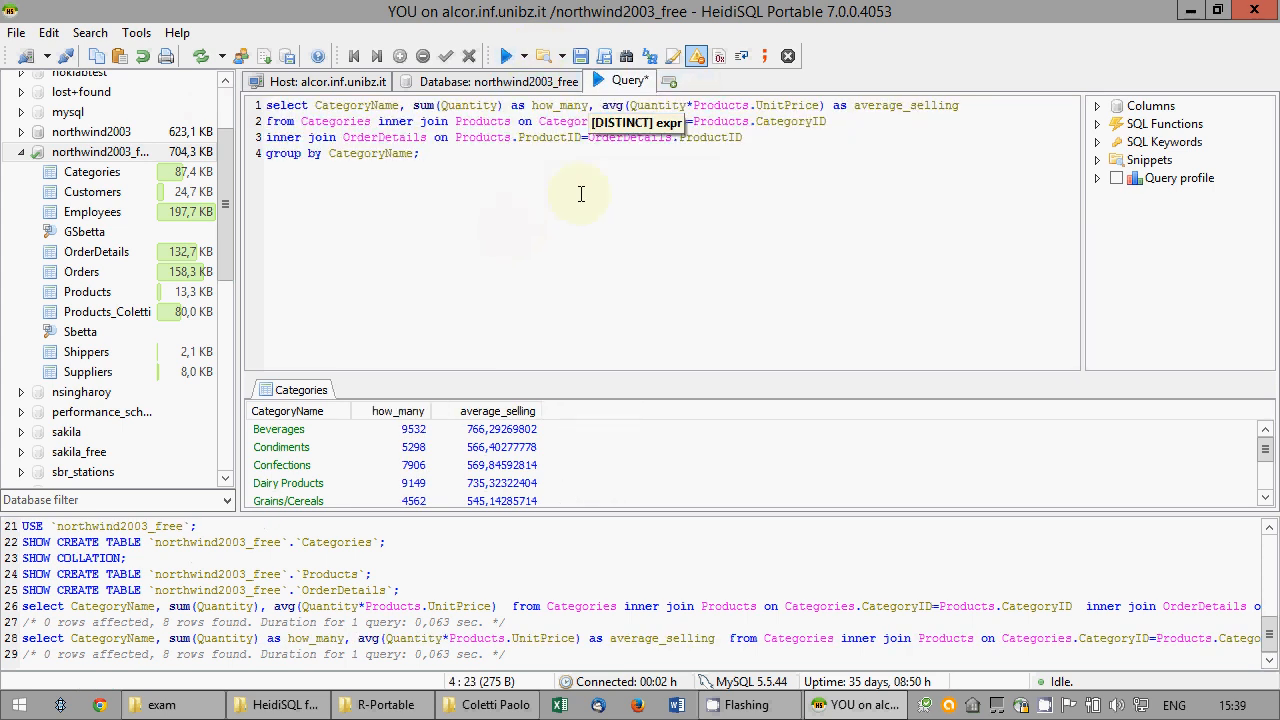
key("Return")
key("Return")
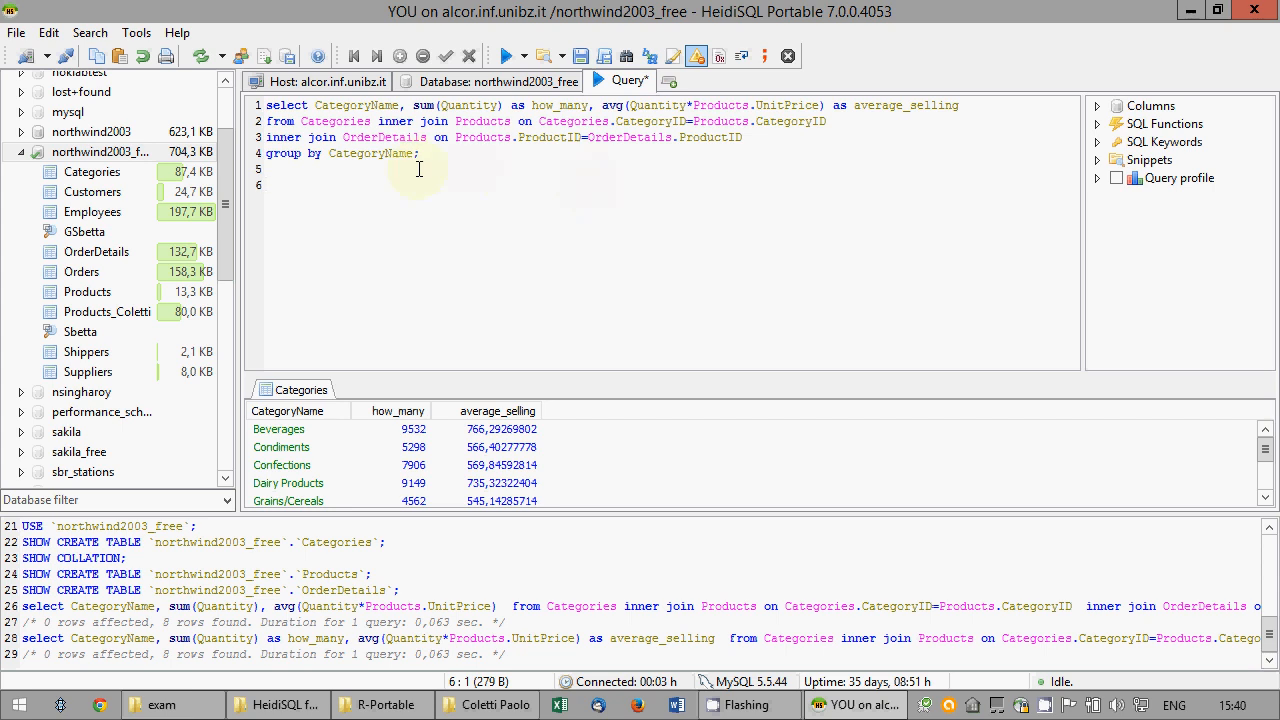
- Create a new table named Coletti in northwind2003_free
right_click(100, 163)
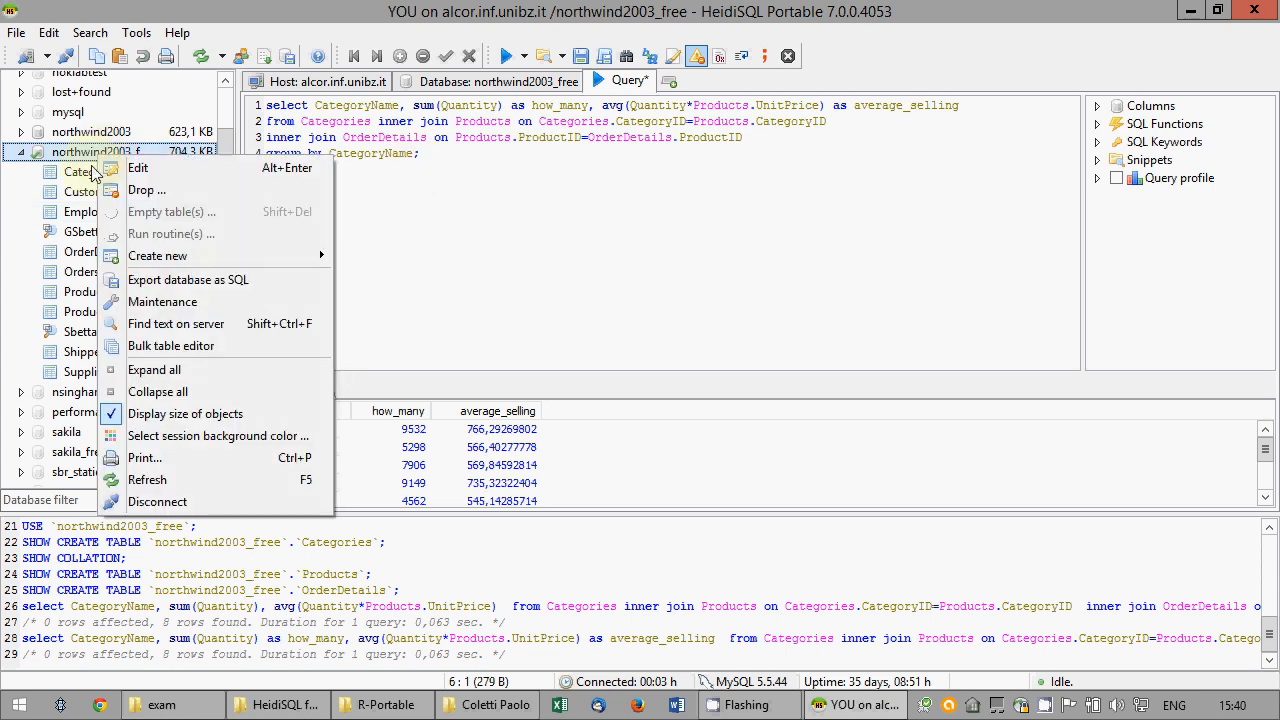
left_click(86, 171)
right_click(88, 173)
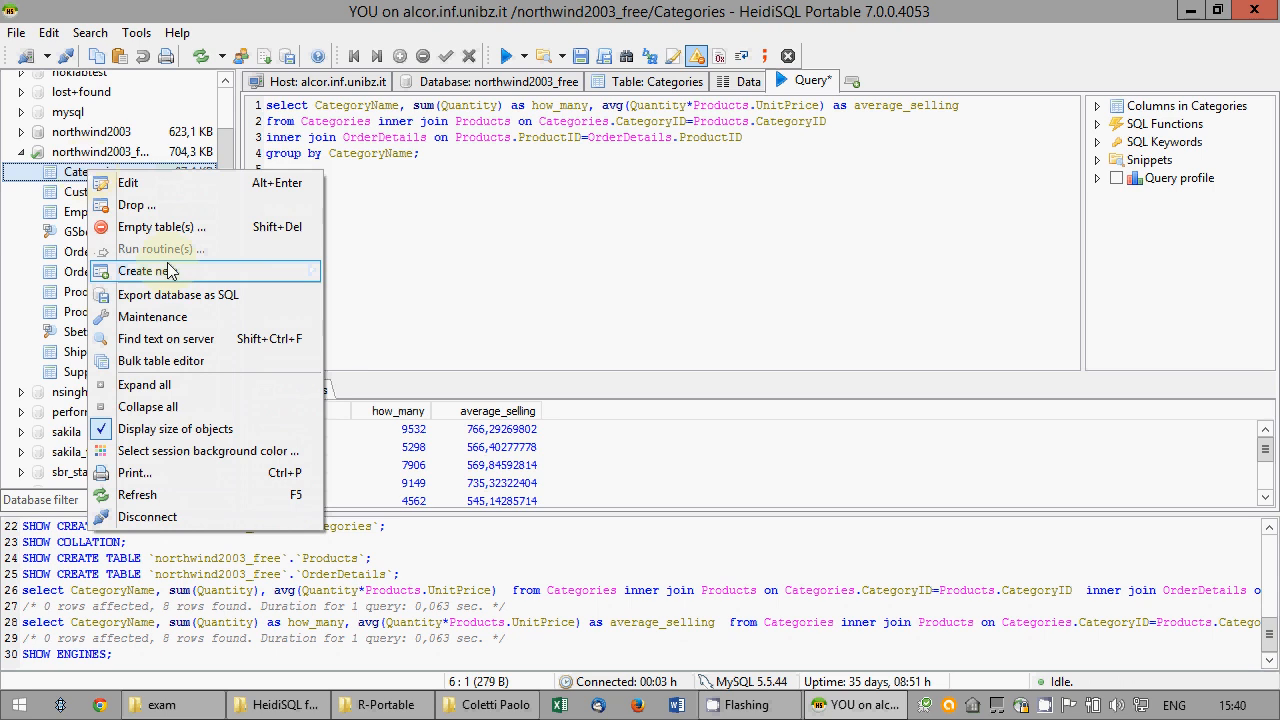
mouse_move(233, 268)
left_click(356, 290)
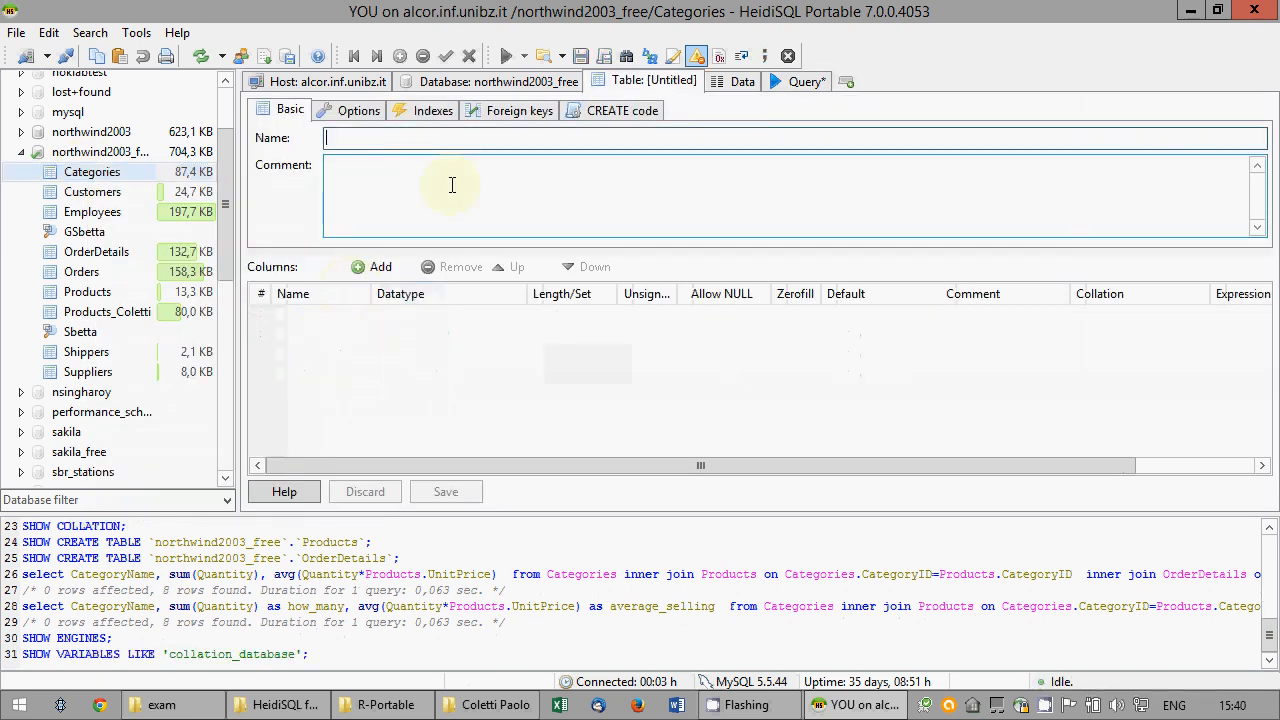
left_click(430, 134)
type("Coletti")
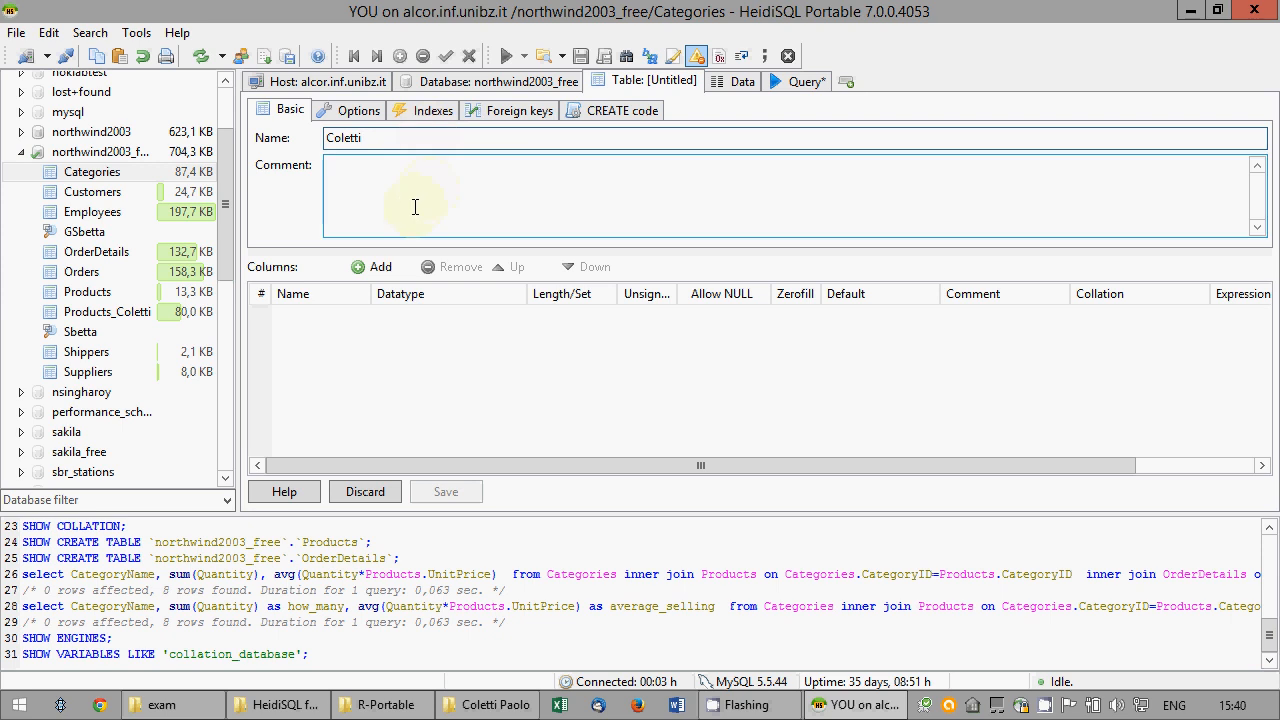
- Add a NOT NULL VARCHAR(50) Country column as primary key and save the table
left_click(370, 268)
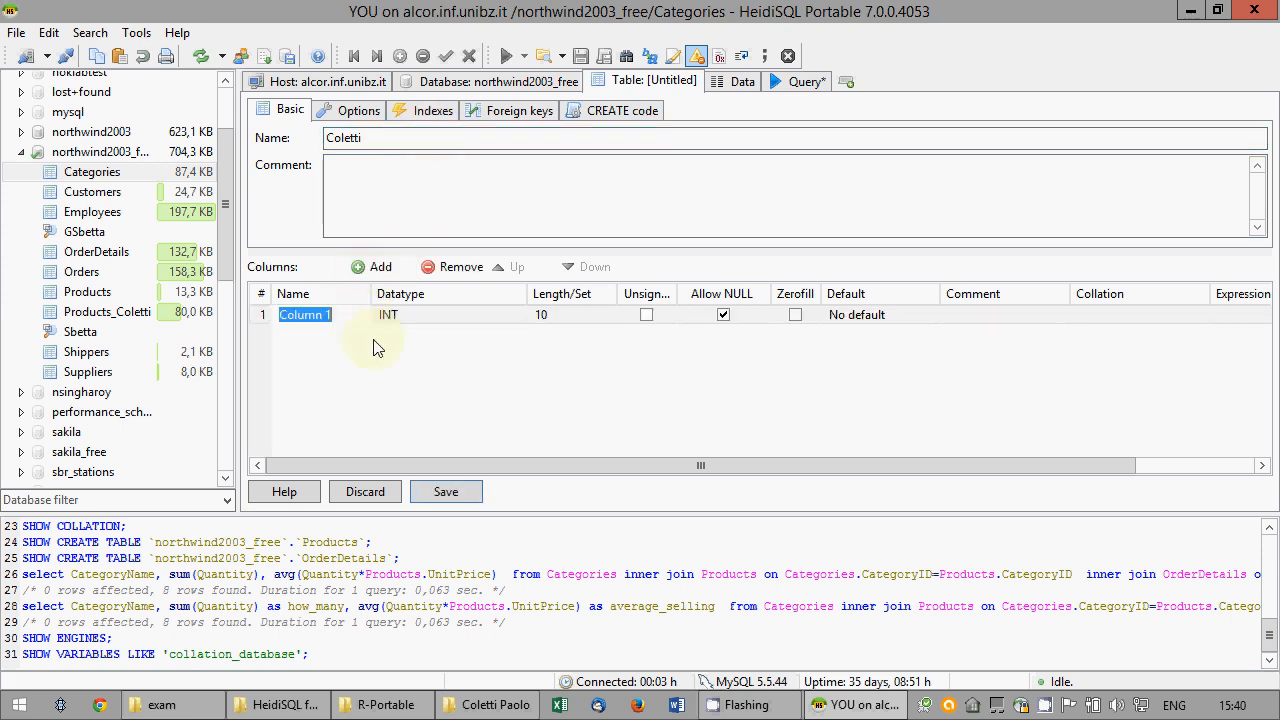
type("Country")
left_click(423, 316)
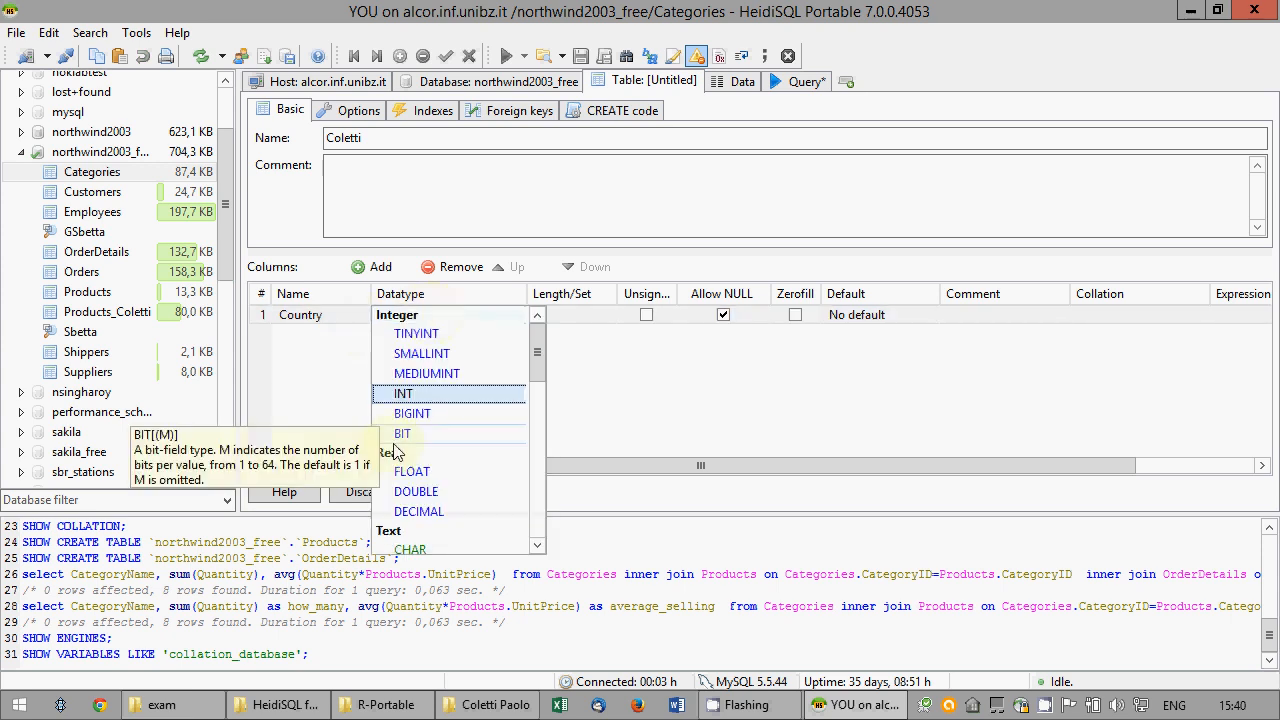
scroll(455, 430, "down", 3)
left_click(443, 396)
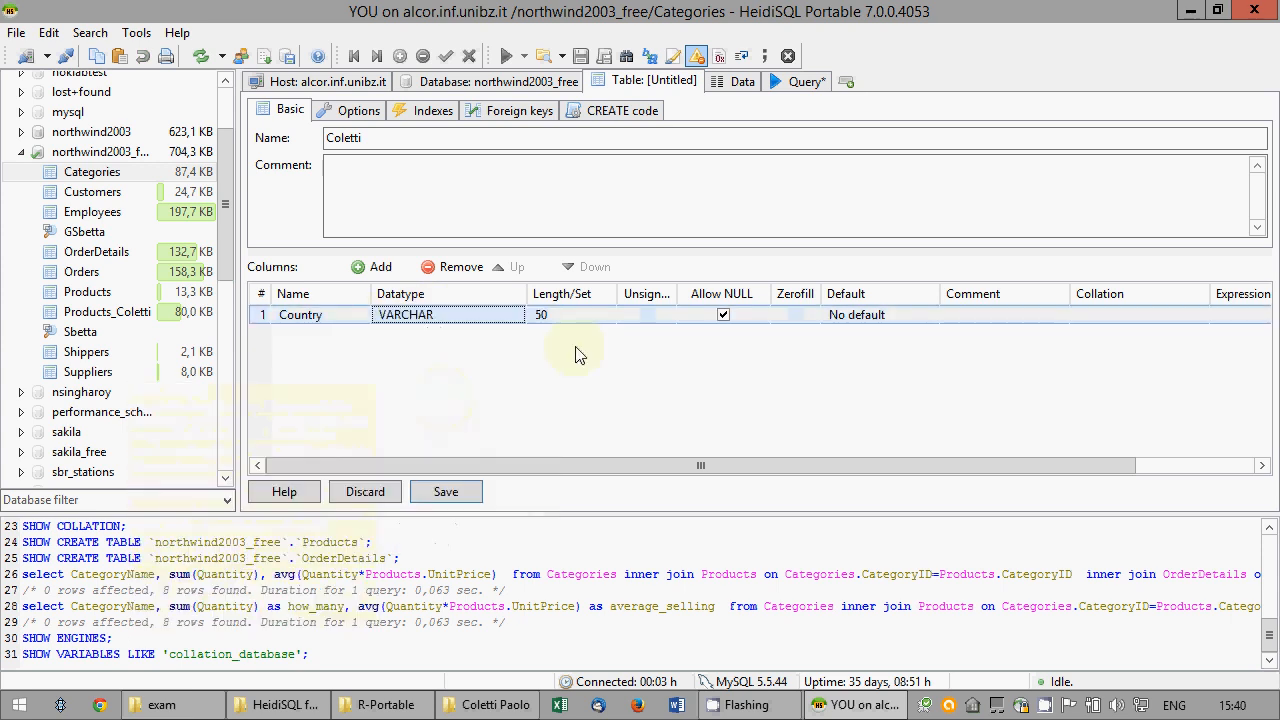
left_click(723, 315)
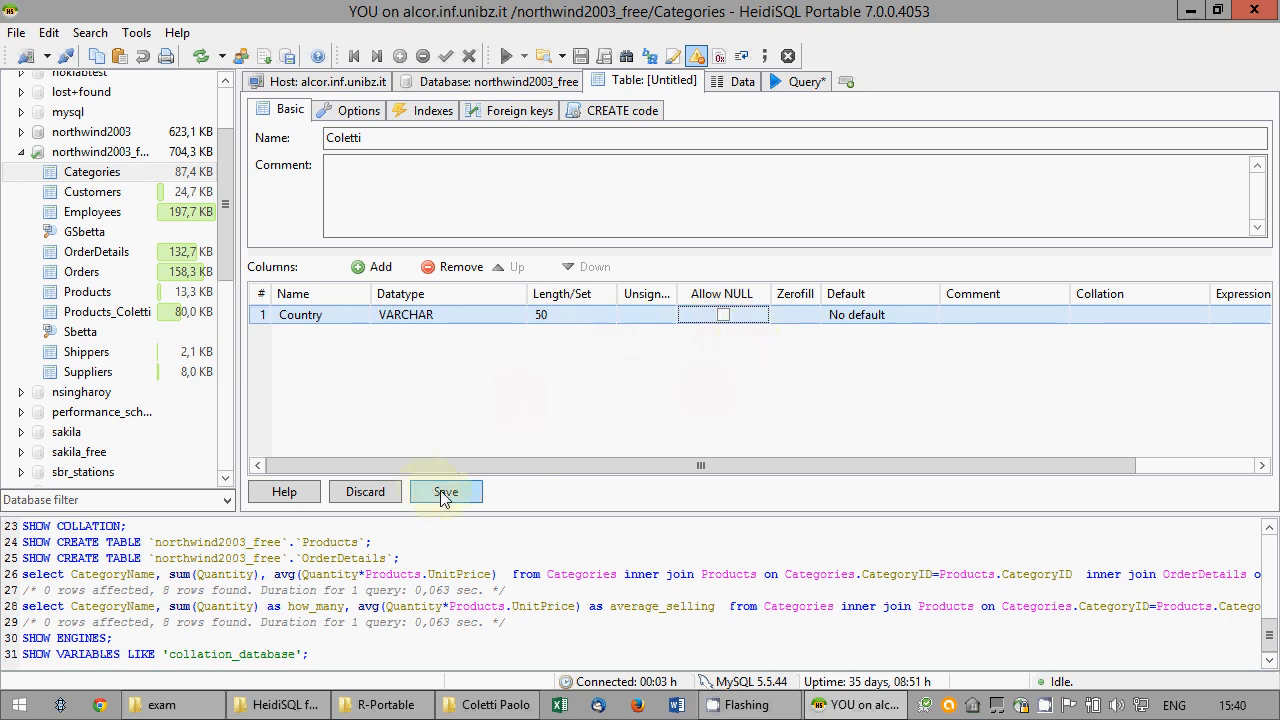
right_click(318, 318)
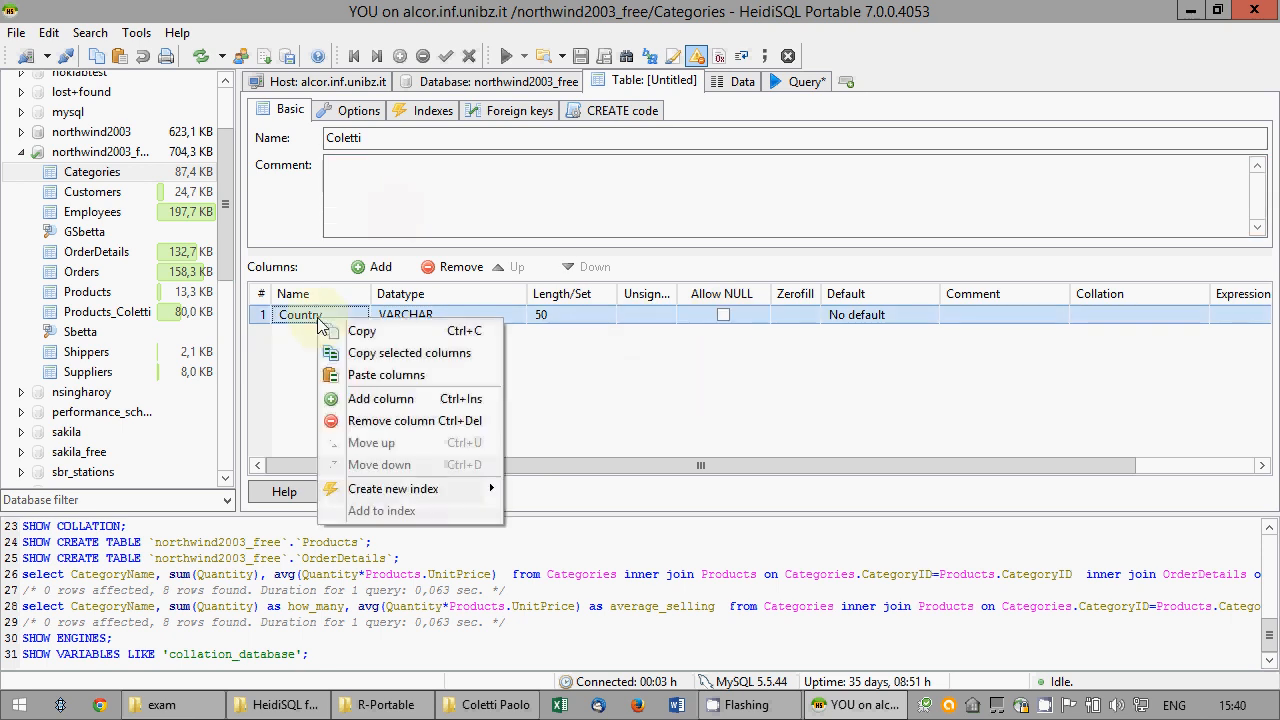
mouse_move(430, 488)
left_click(540, 488)
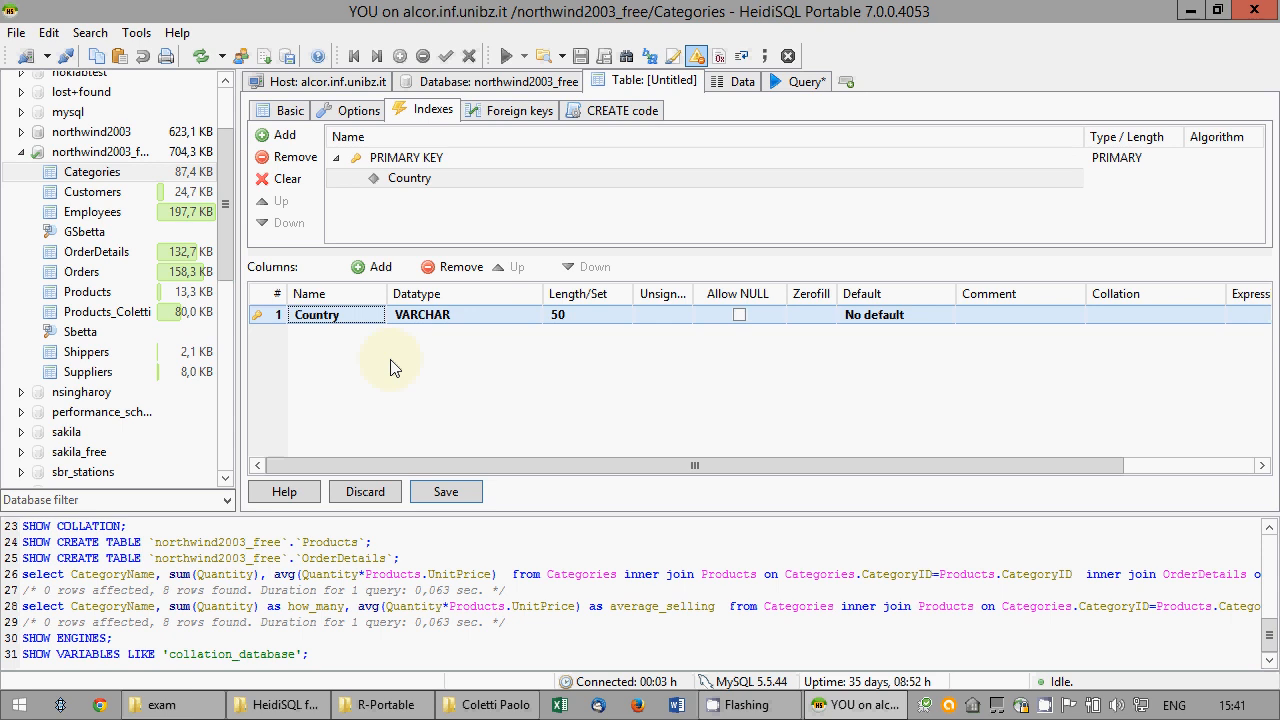
left_click(444, 491)
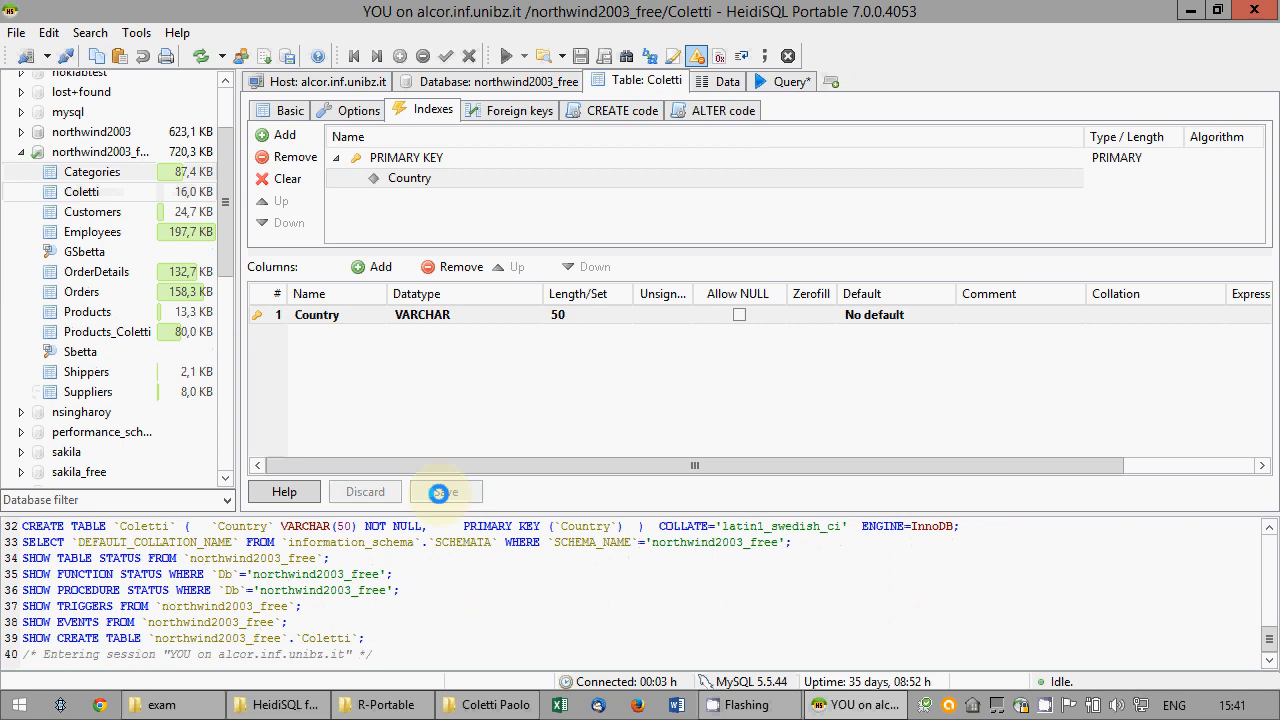
- Insert Italy and Germany as rows in the Coletti table's data grid
left_click(725, 81)
right_click(294, 155)
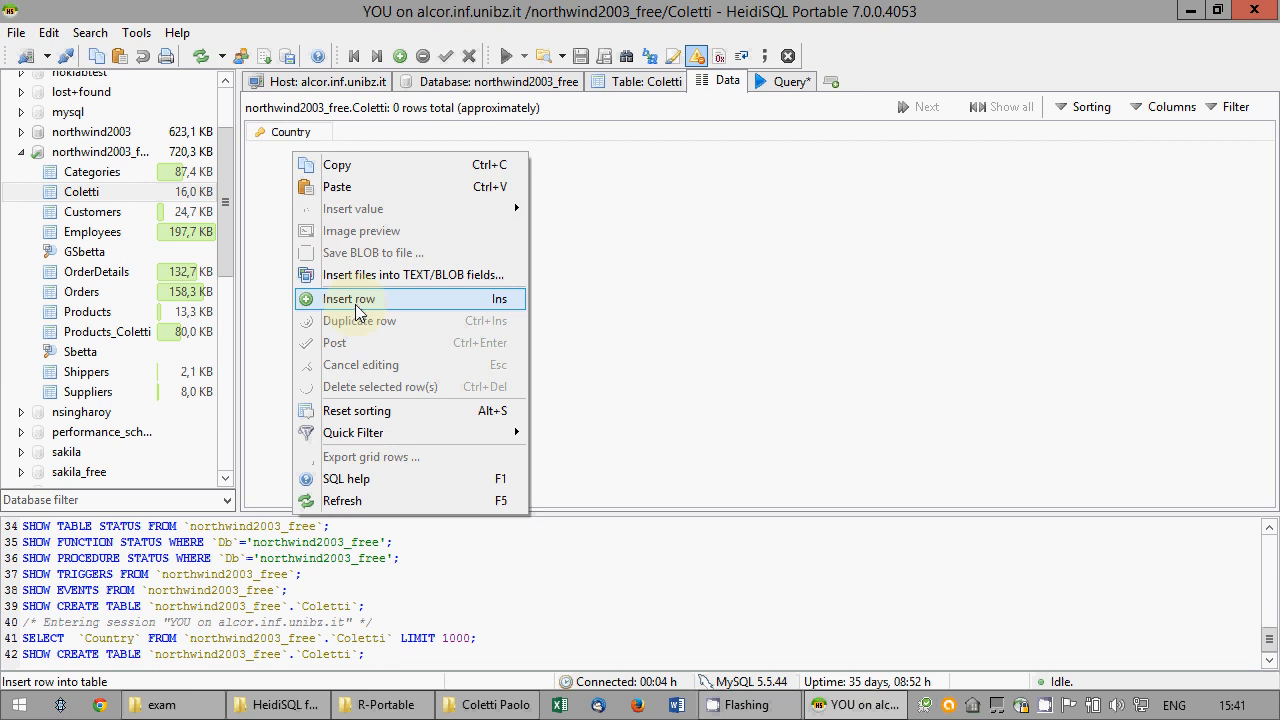
left_click(355, 300)
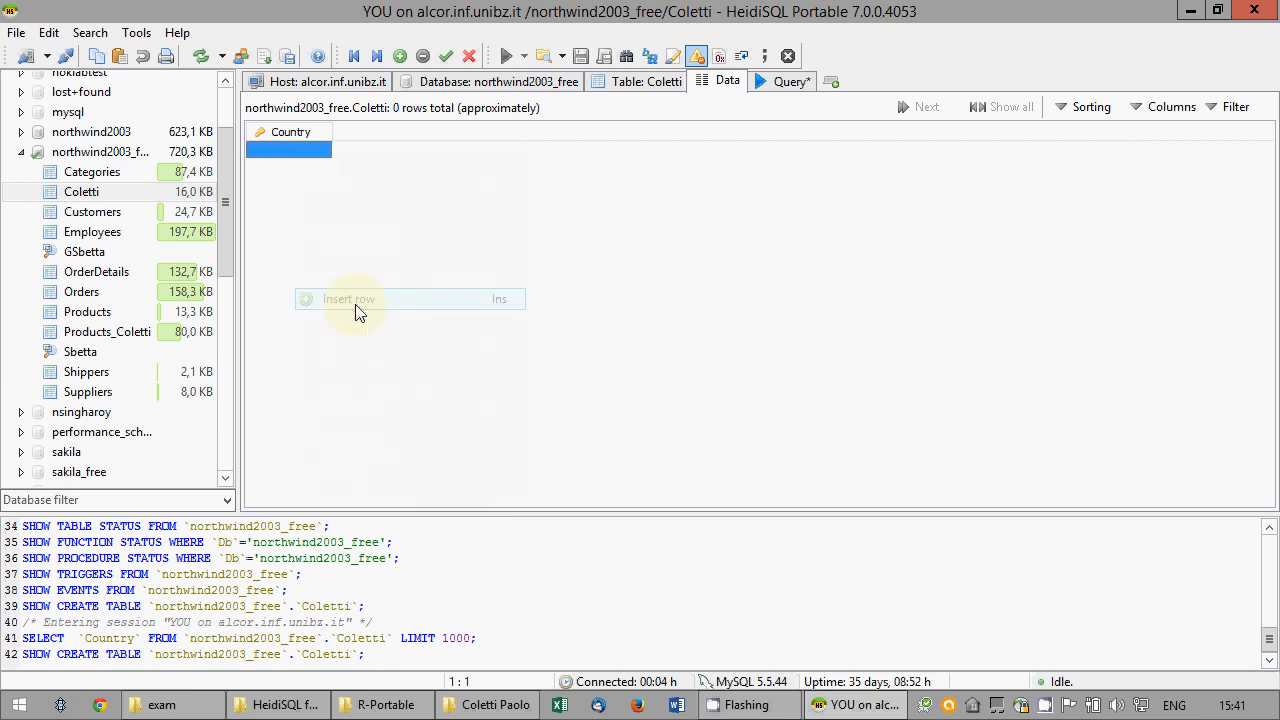
left_click(279, 151)
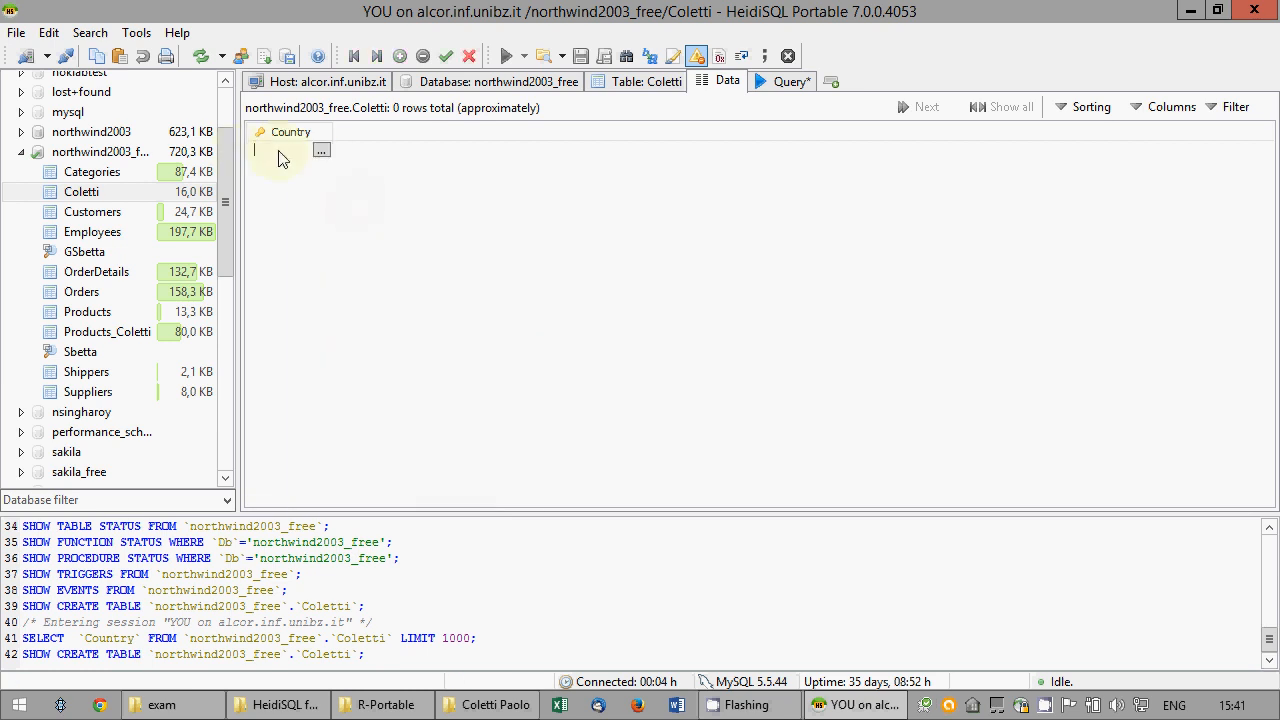
type("Italy")
right_click(280, 172)
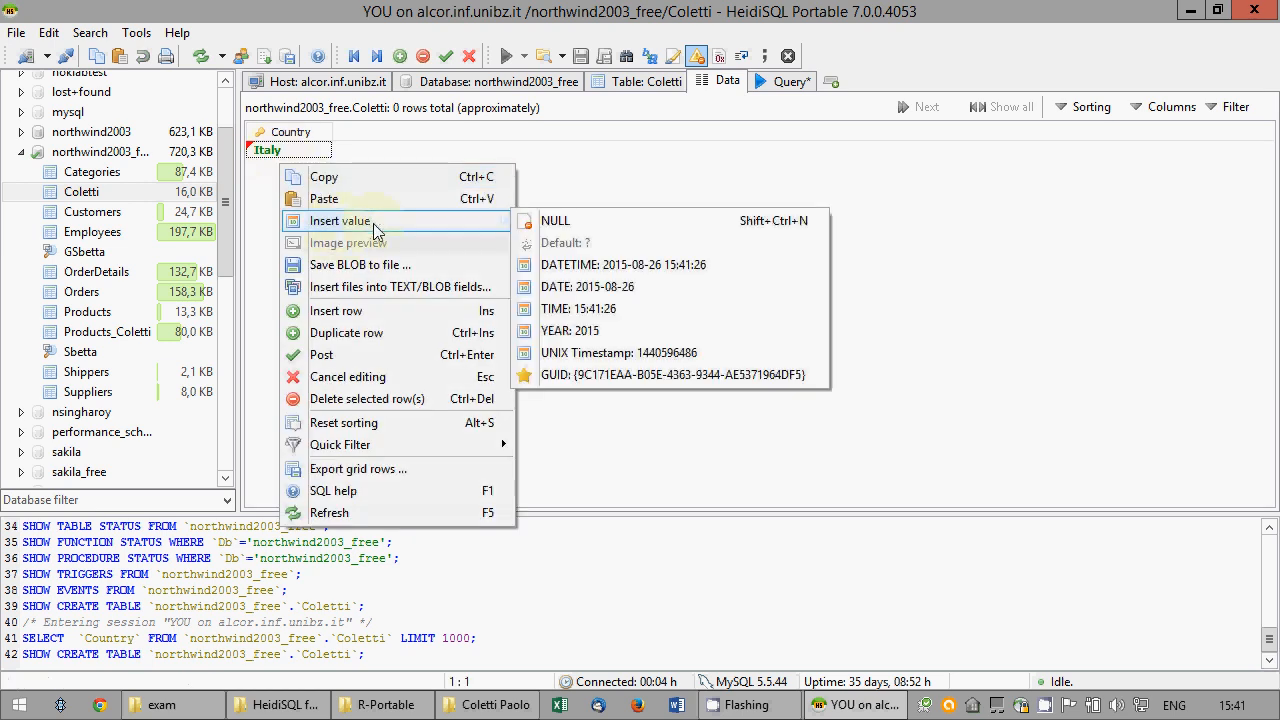
left_click(336, 310)
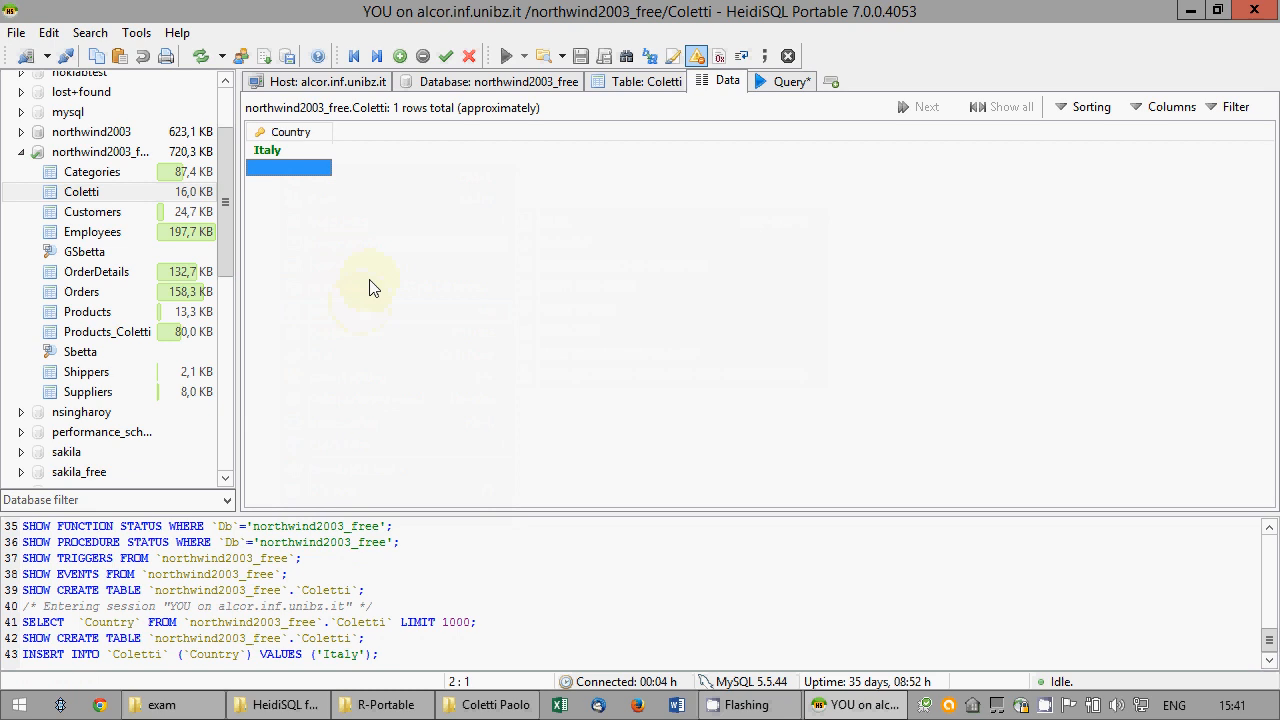
left_click(295, 172)
type("Germany")
key("Return")
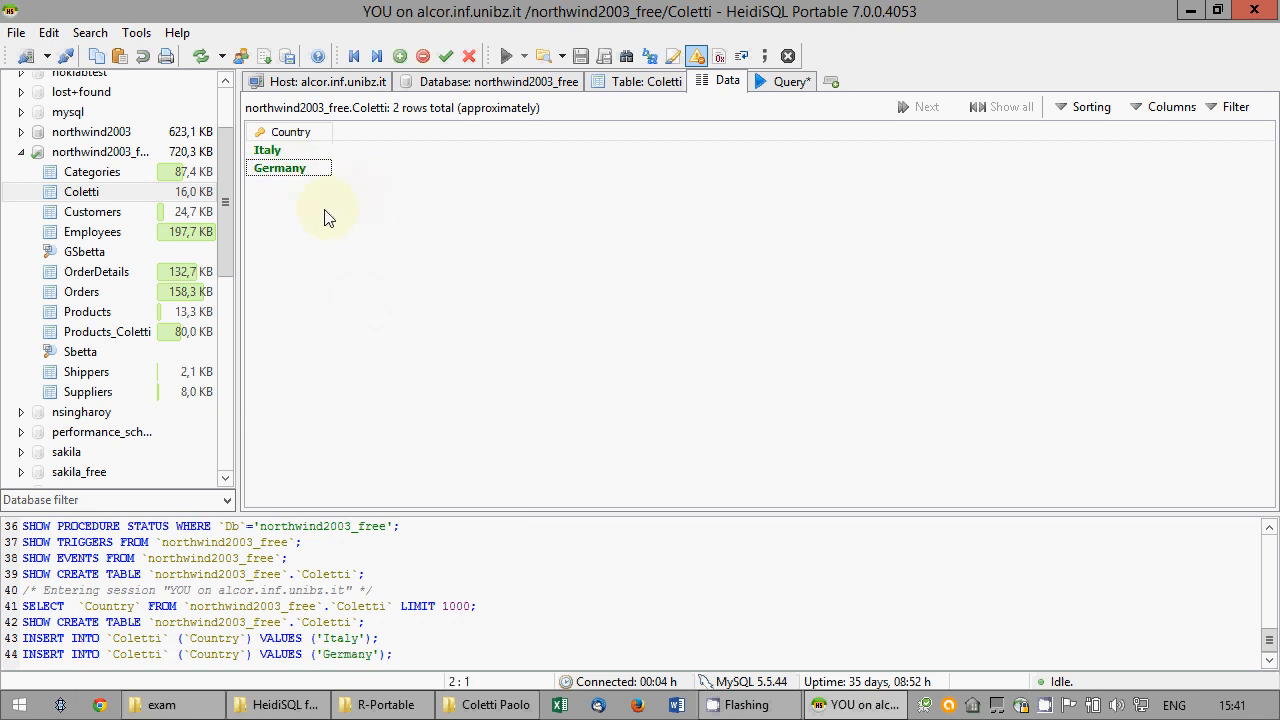
- Add France, Spain and Belgium as further Coletti rows, then return to the query editor
right_click(326, 212)
left_click(383, 358)
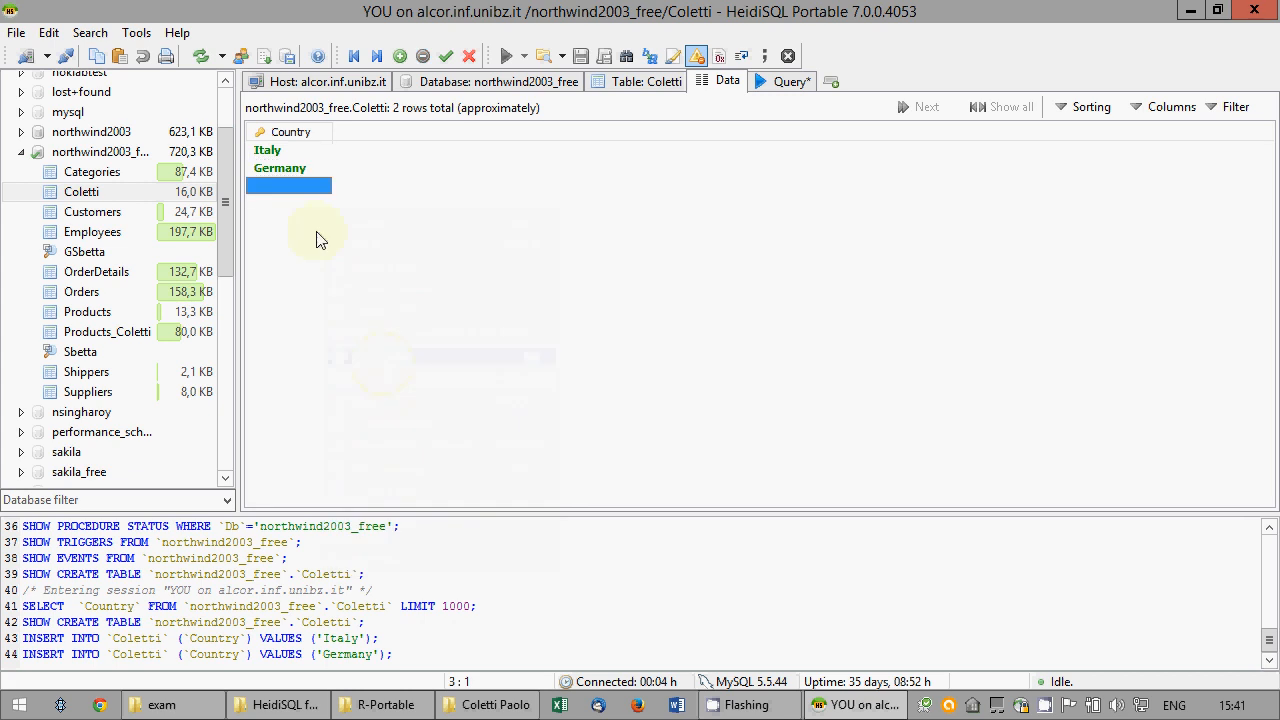
left_click(294, 186)
type("France")
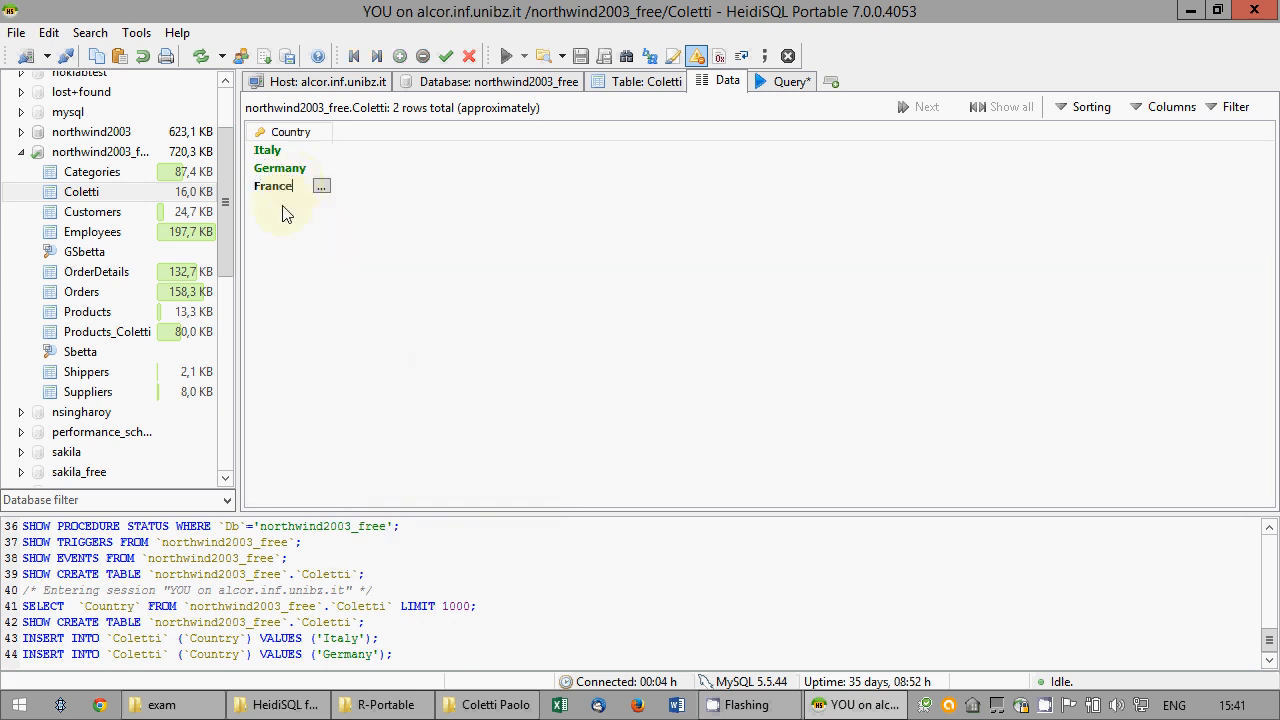
key("Return")
right_click(287, 218)
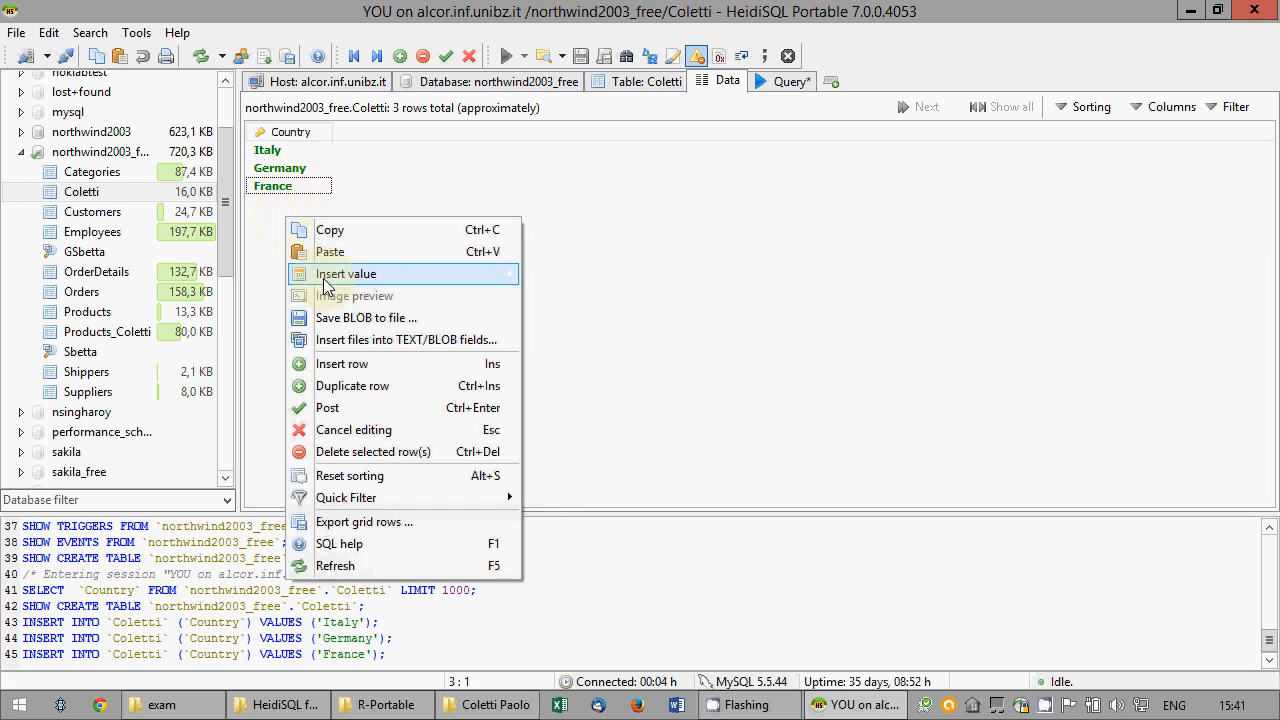
left_click(320, 364)
left_click(280, 204)
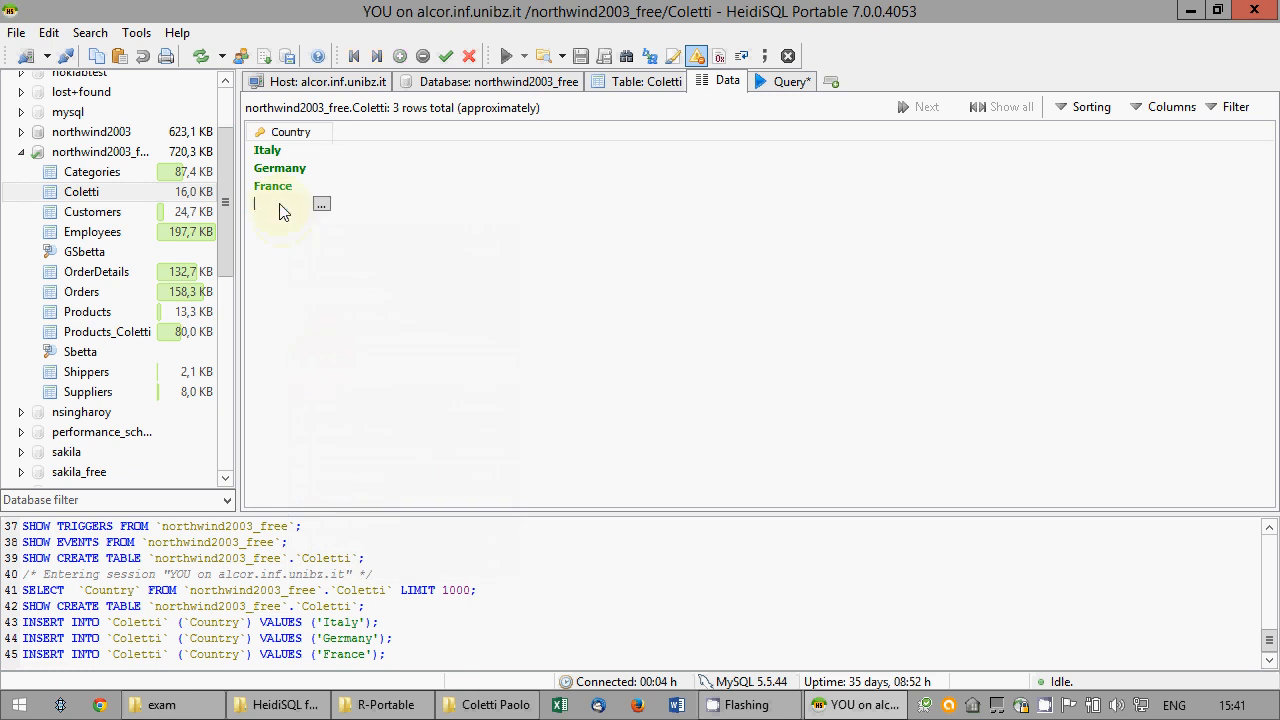
type("Spain")
key("Return")
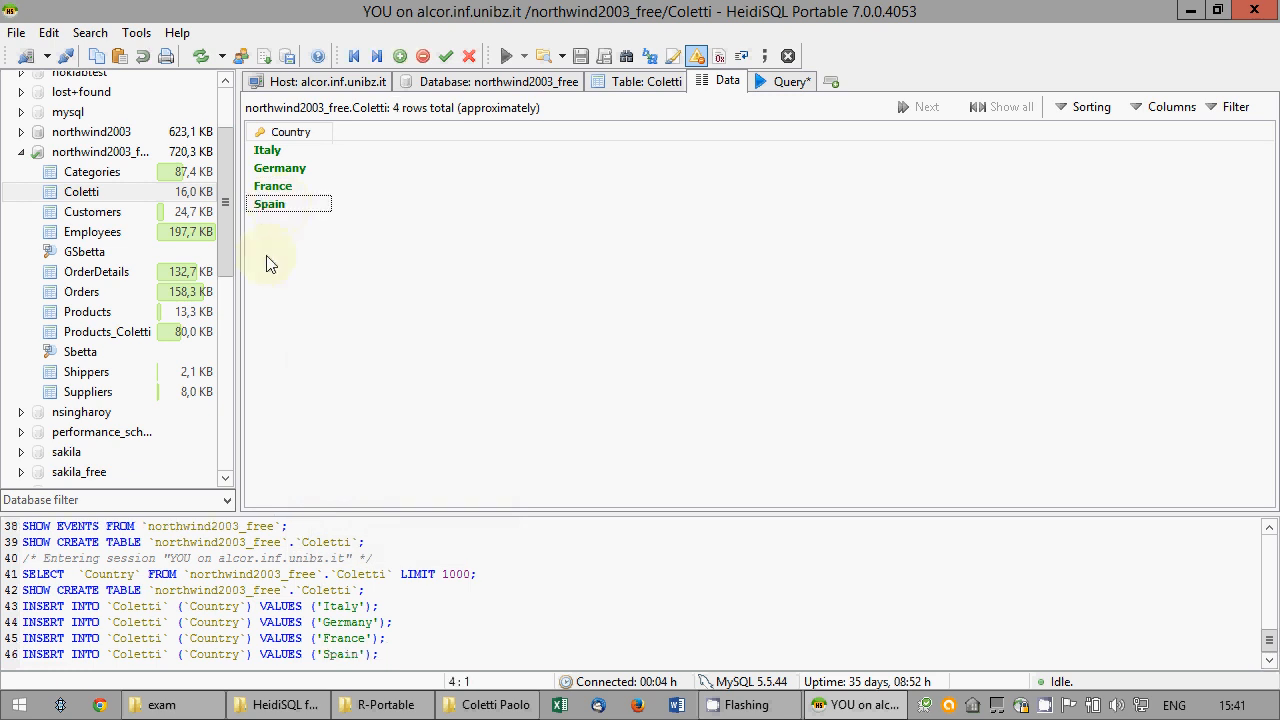
right_click(266, 258)
left_click(316, 403)
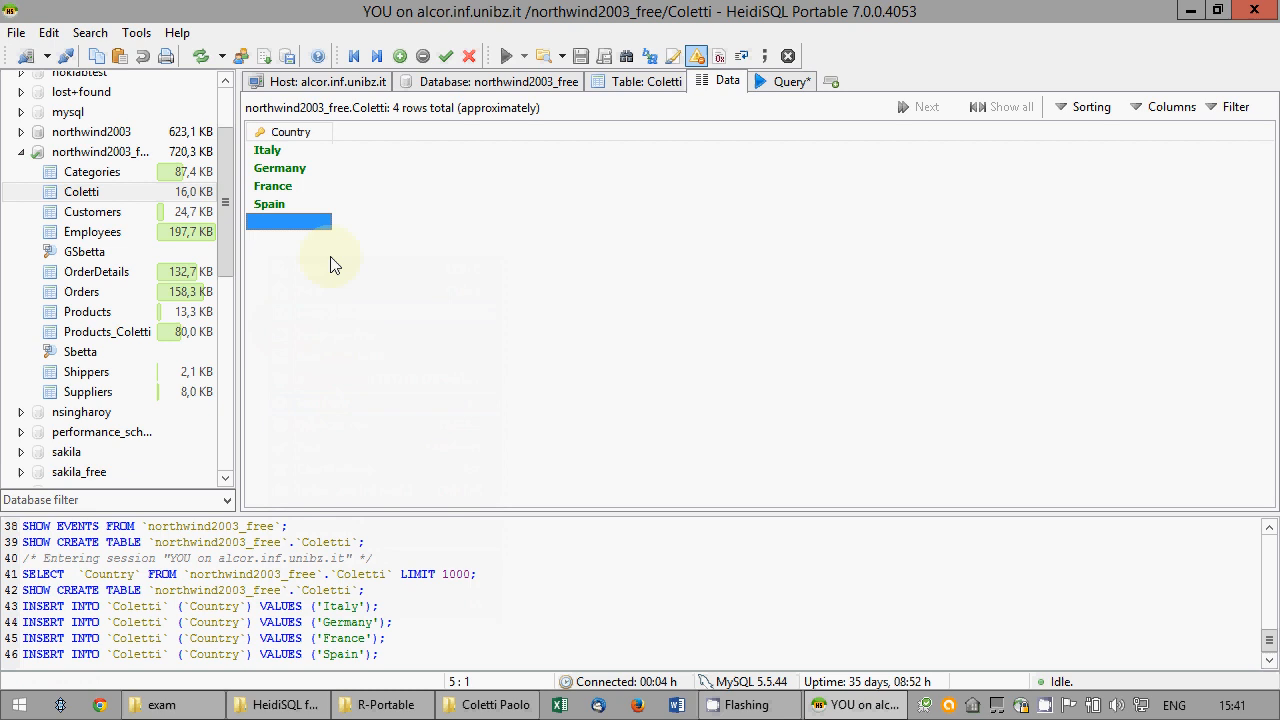
left_click(279, 222)
type("Belgium")
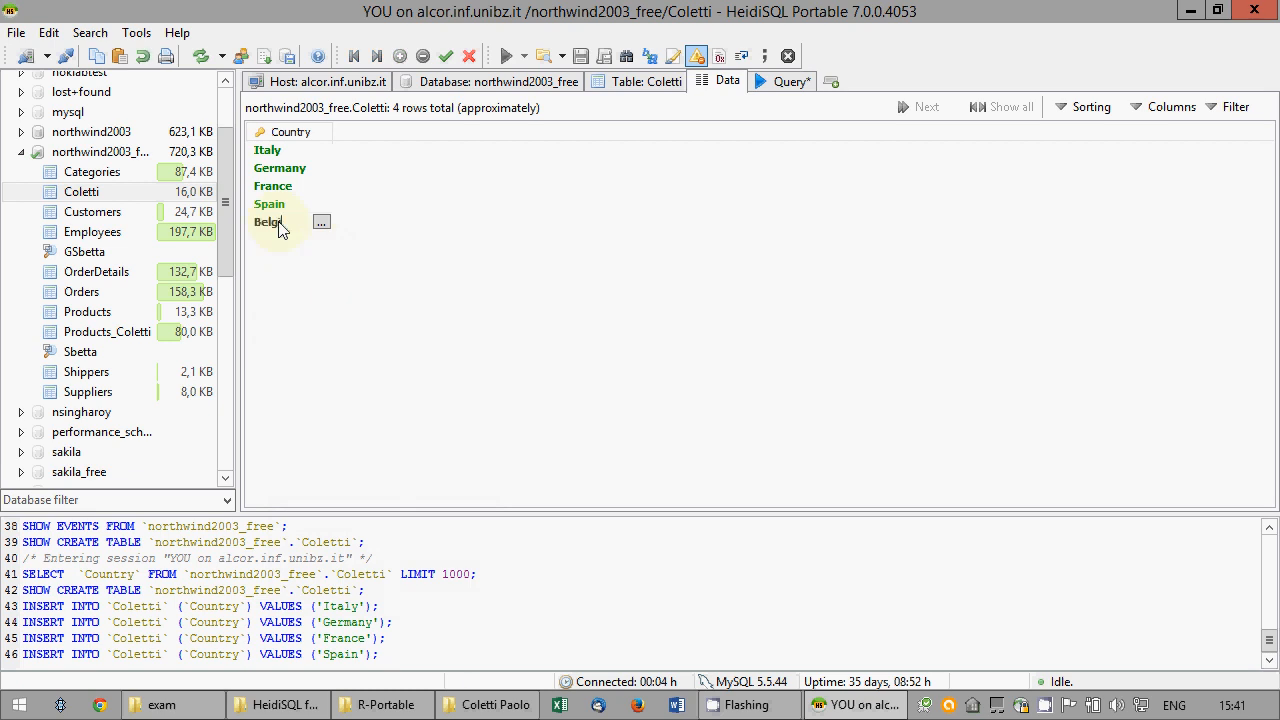
key("Return")
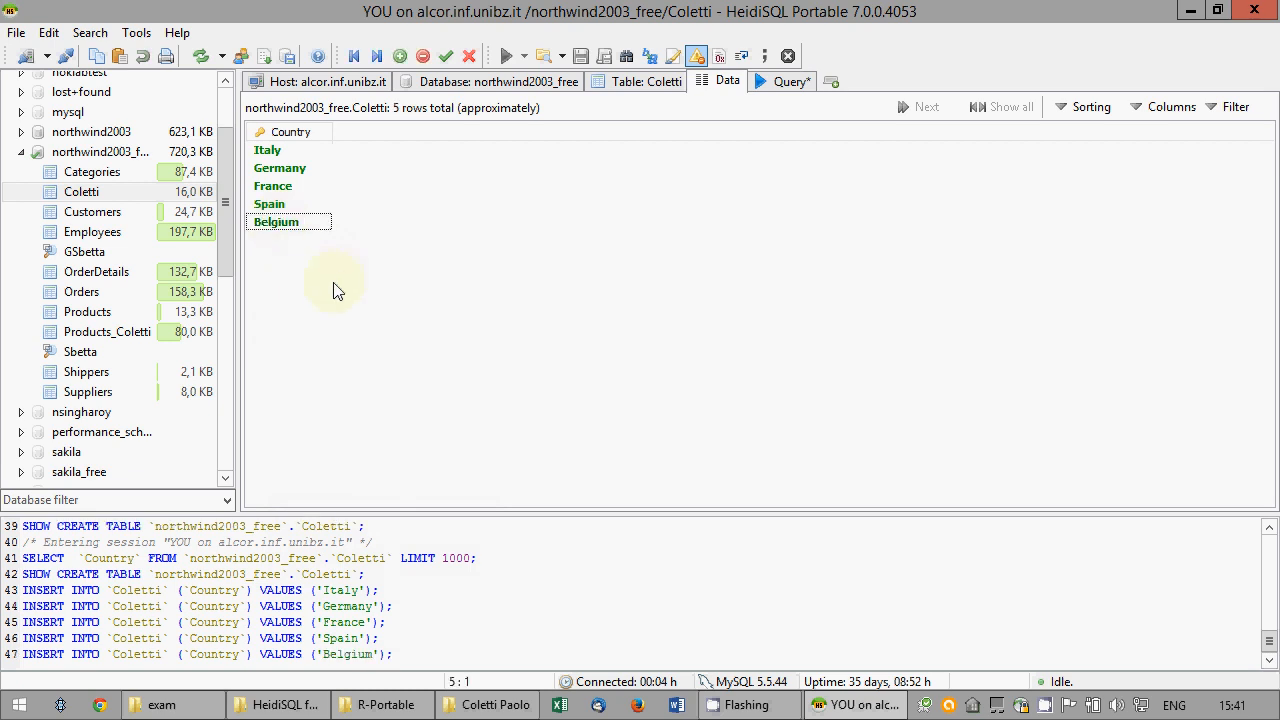
left_click(795, 83)
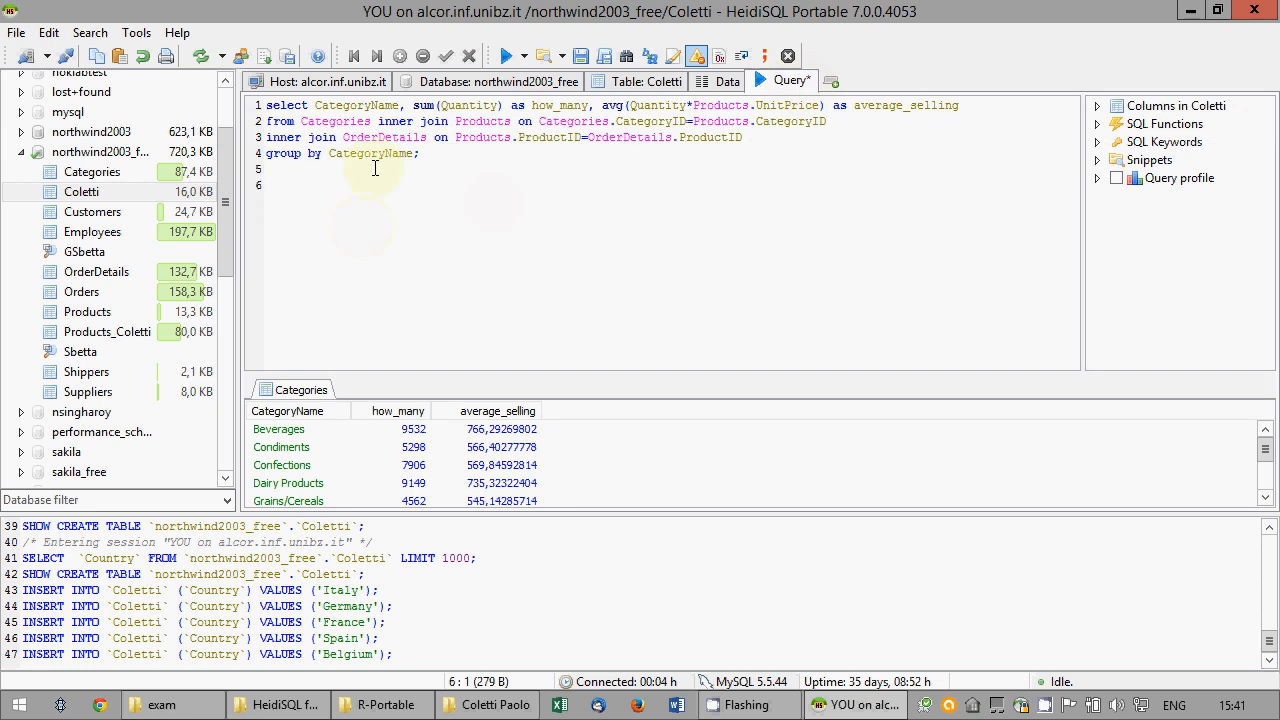
- Add the comment '# I built table Coletti and put 5 countries inside' below the query
type("# I built table Coletti and put")
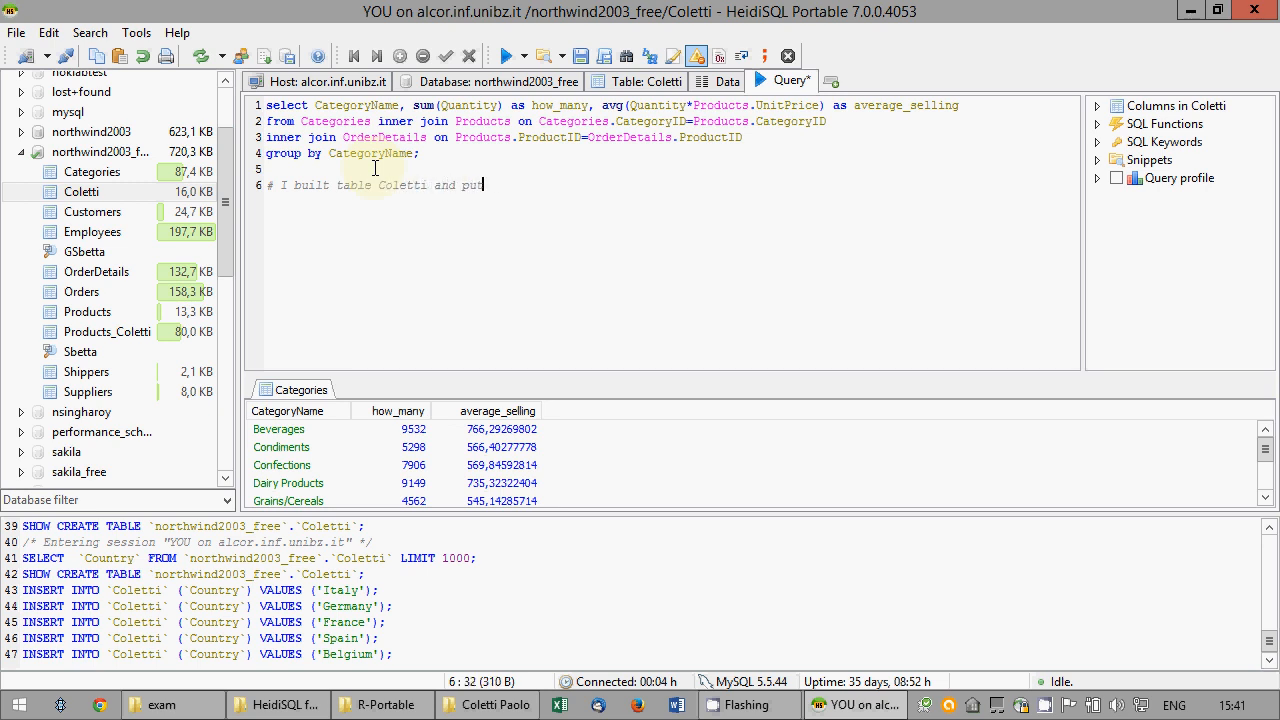
type(" 5 countries inside")
key("Return")
key("Return")
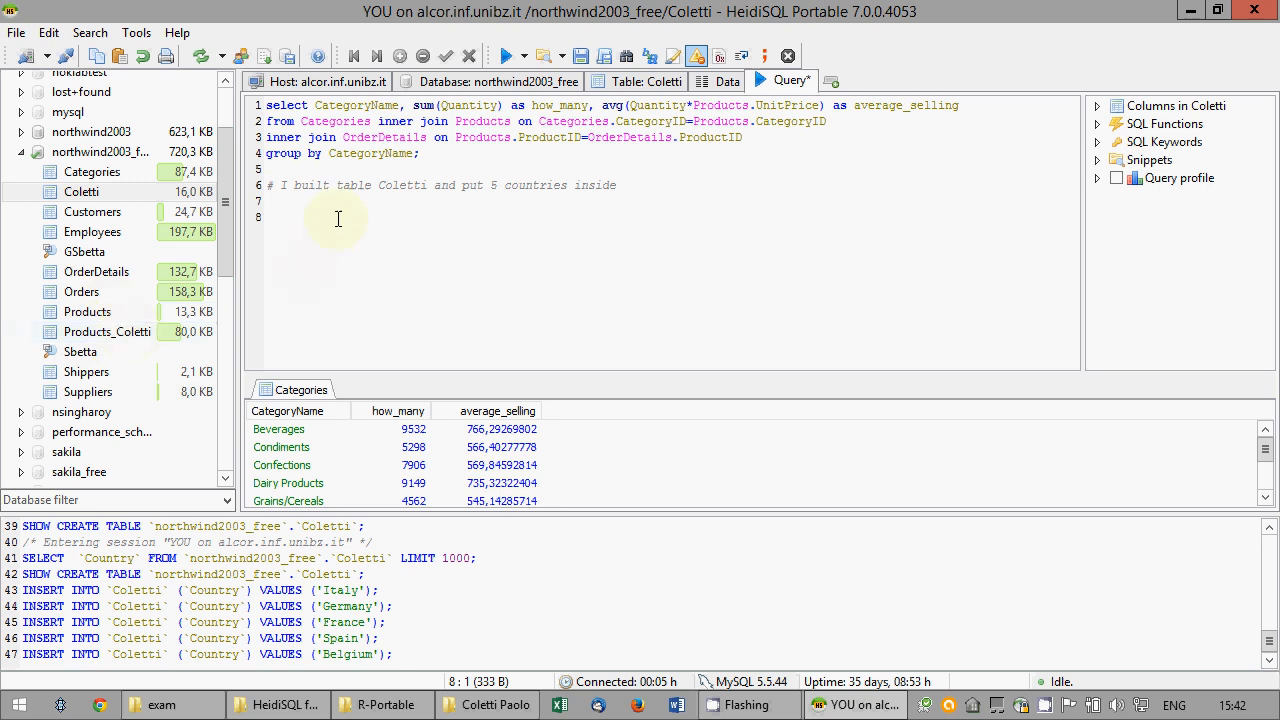
- Write and run 'update Products_Coletti set UnitPrice=UnitPrice*1.1 WHERE Discontinued=0;' on line 8
type("update Products ")
type("Coletti set ")
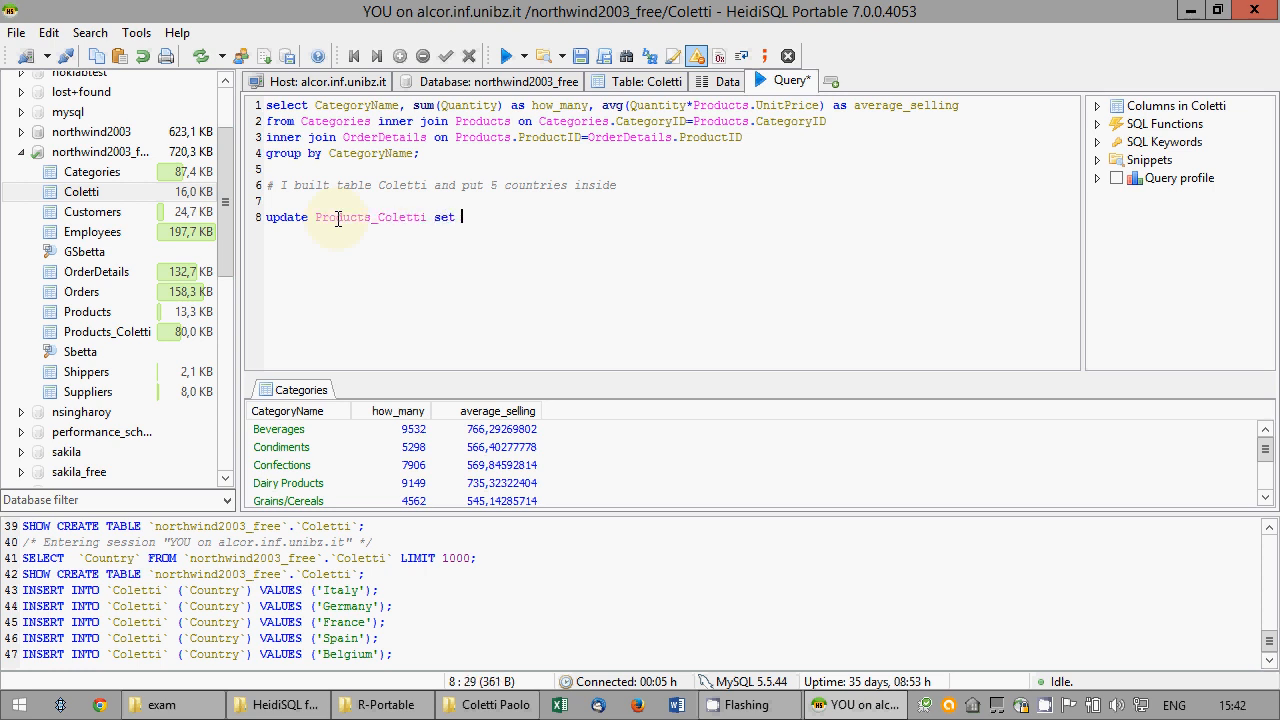
type("UnitPrice ")
type("Unit")
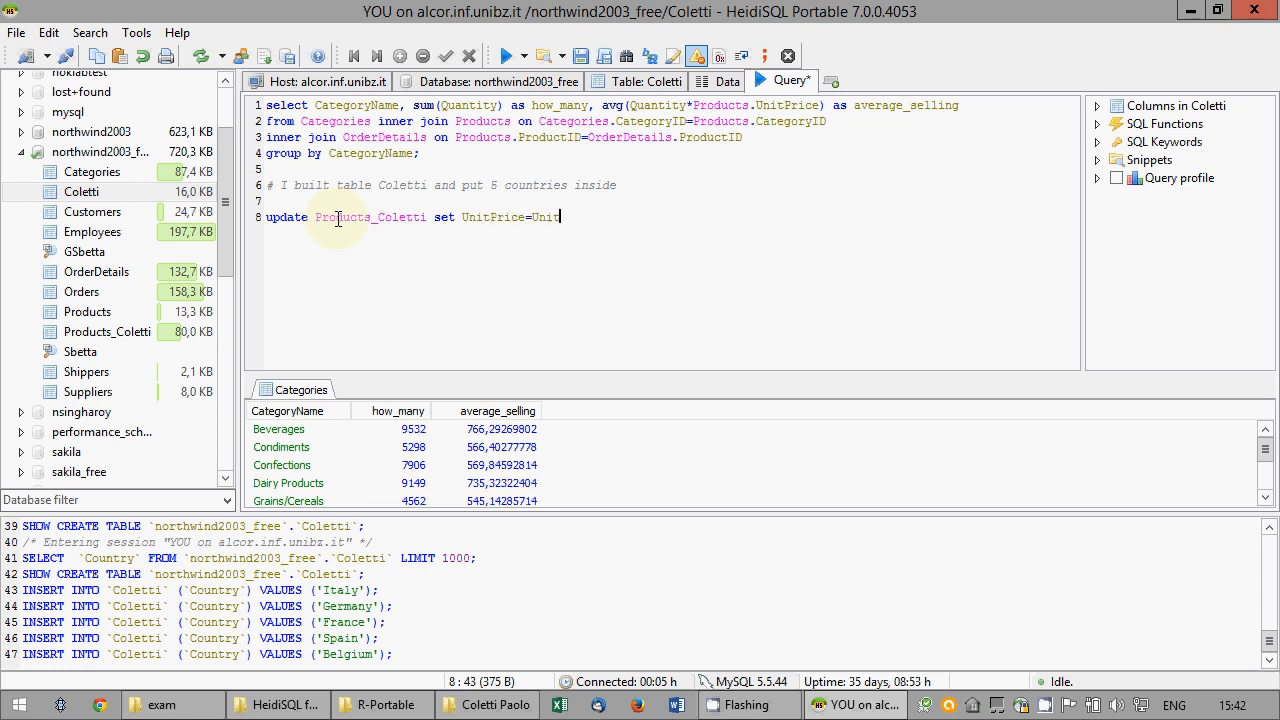
type("price*1.")
type("1 WHGE")
key("BackSpace")
key("BackSpace")
key("BackSpace")
type("HERE D")
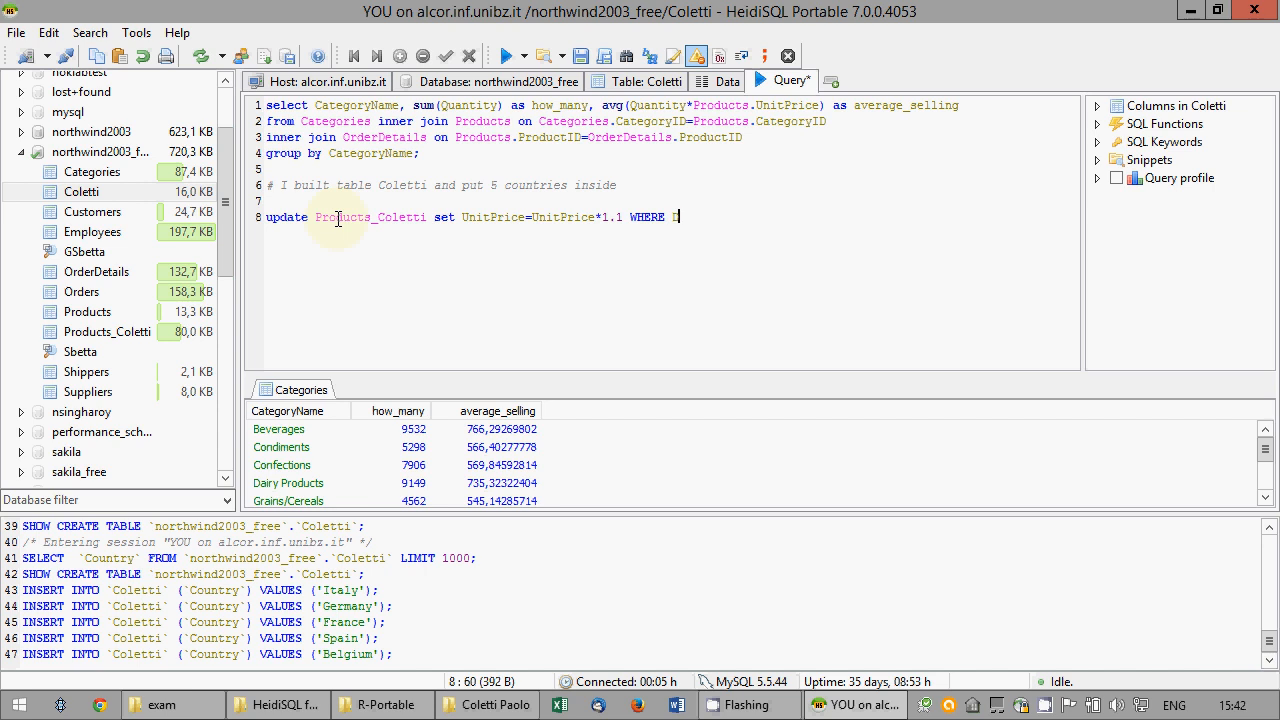
type("iscontinued=0;")
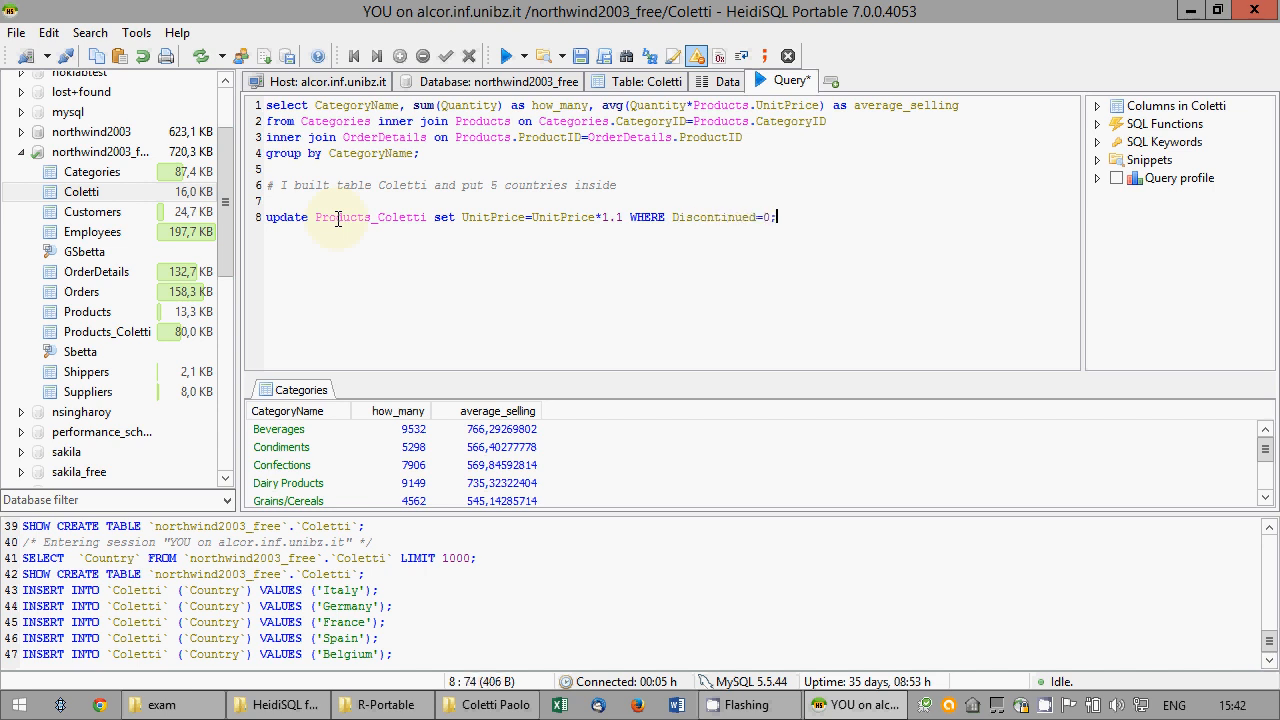
left_click_drag(776, 217, 266, 218)
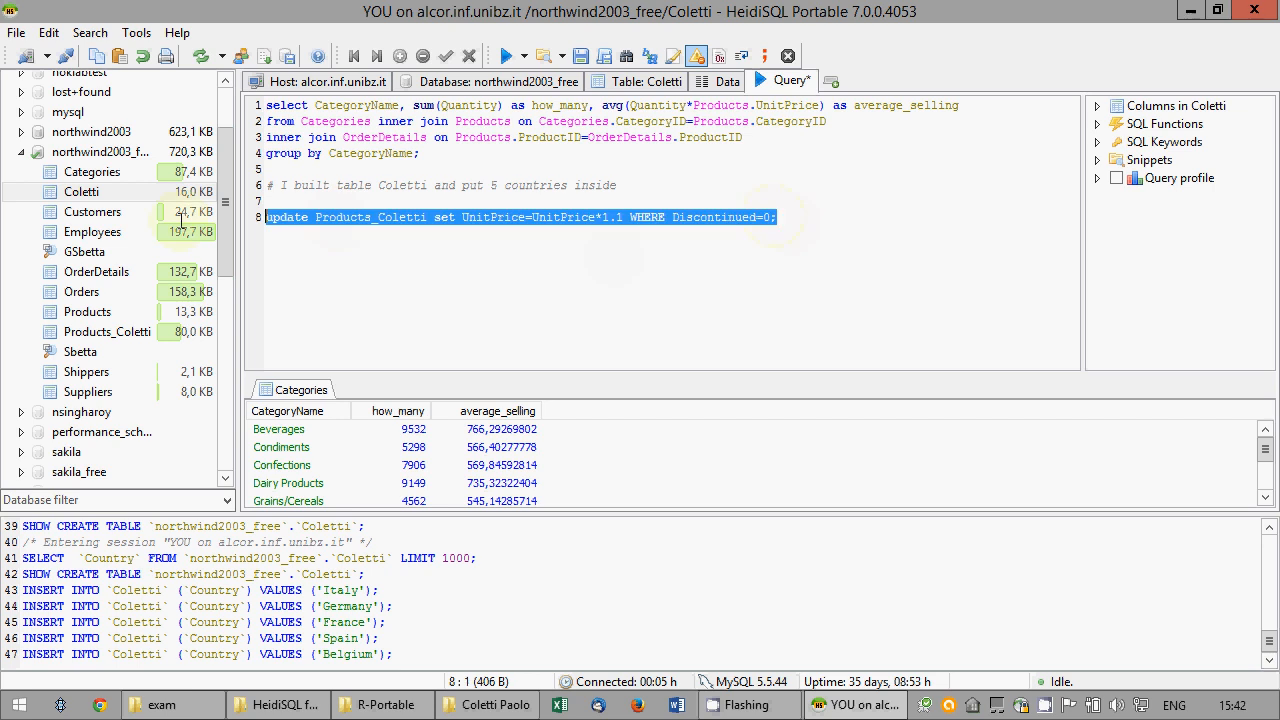
right_click(313, 224)
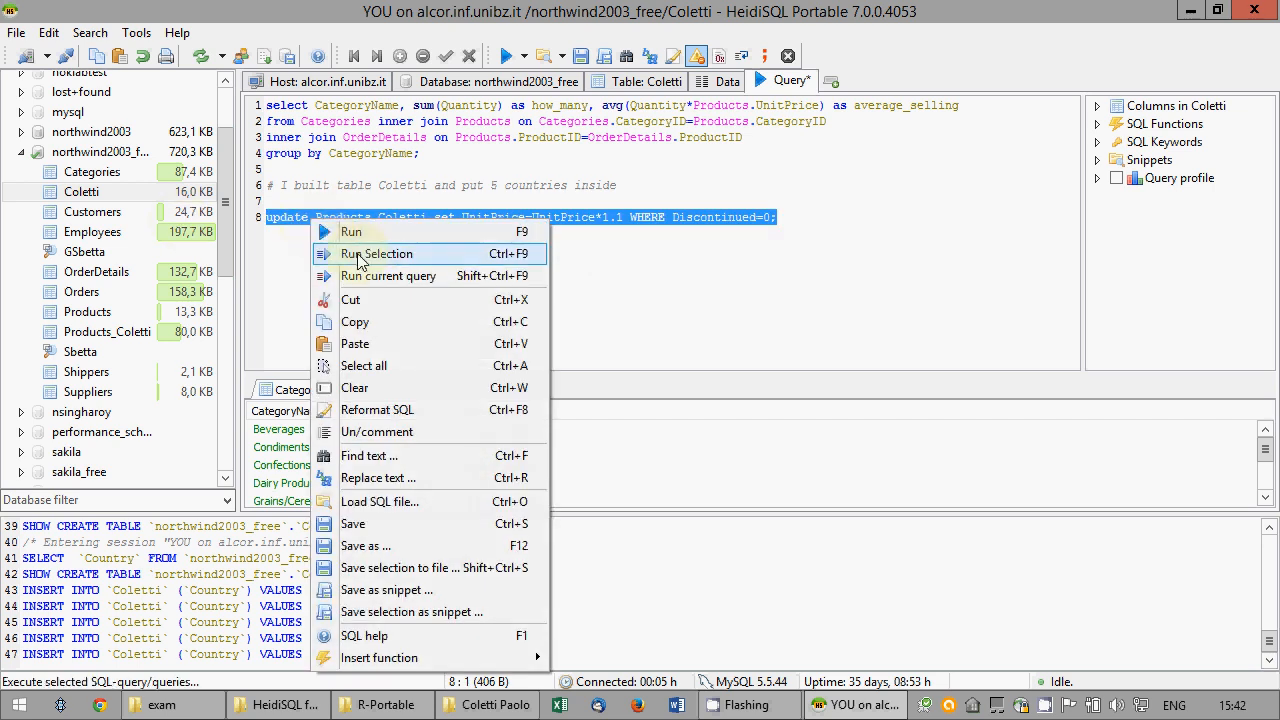
left_click(359, 256)
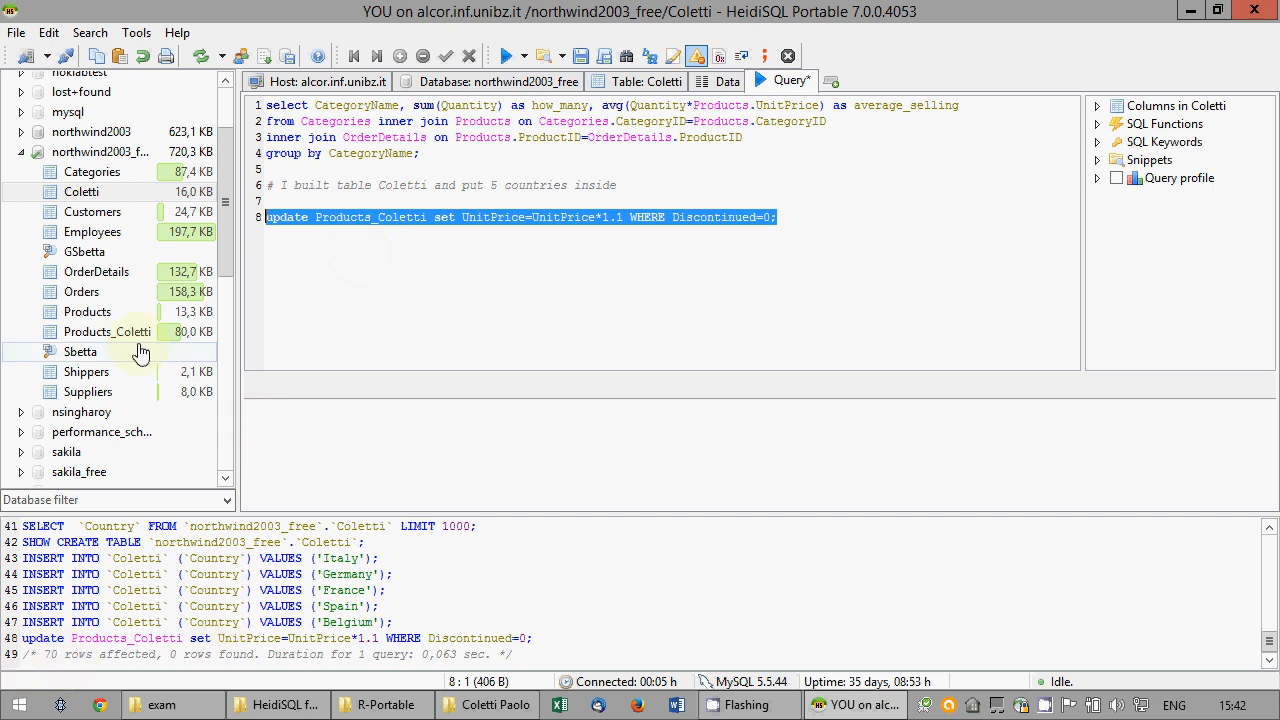
- Check the raised prices in Products_Coletti's data, then restore the update line and add blank lines
double_click(97, 335)
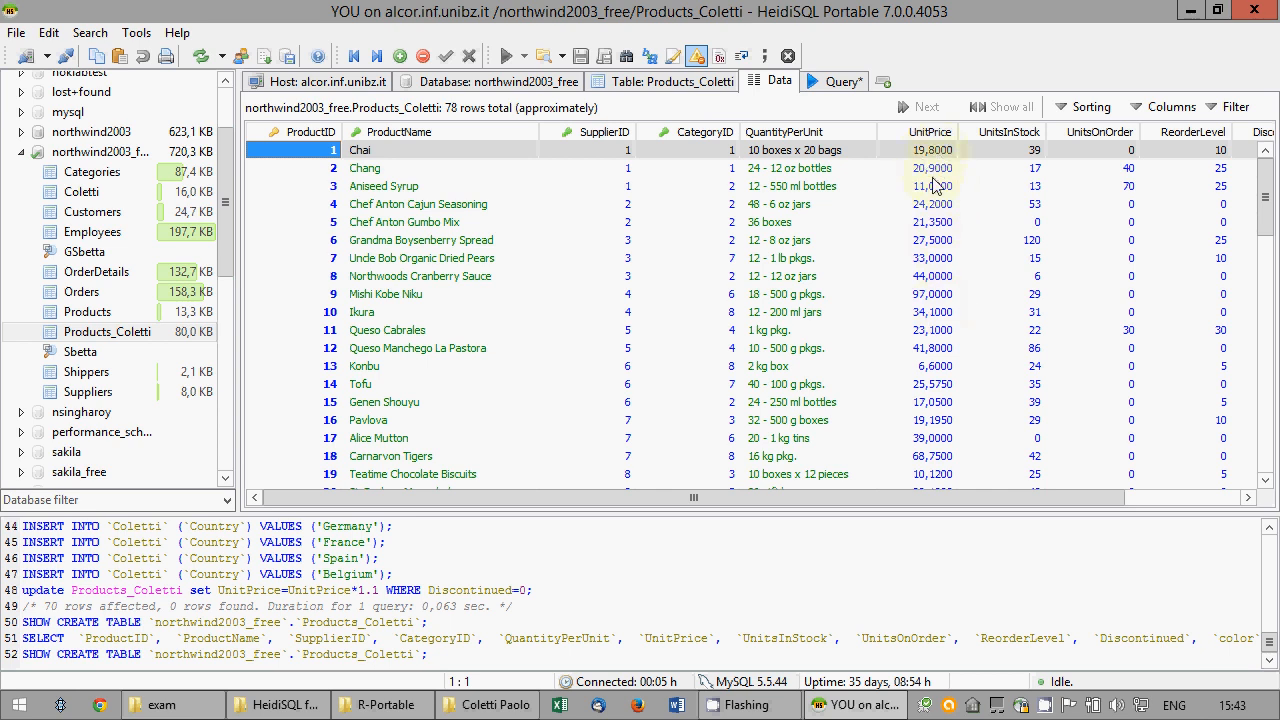
left_click(842, 82)
left_click_drag(378, 217, 255, 218)
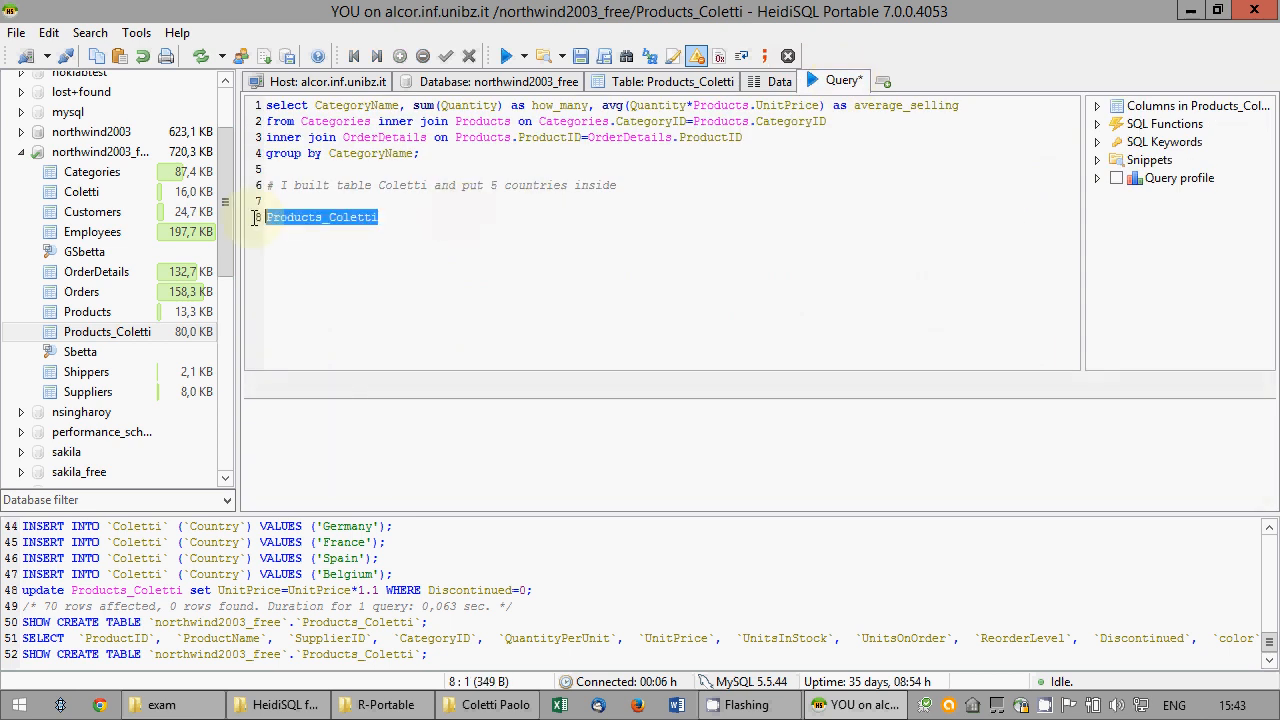
left_click(142, 56)
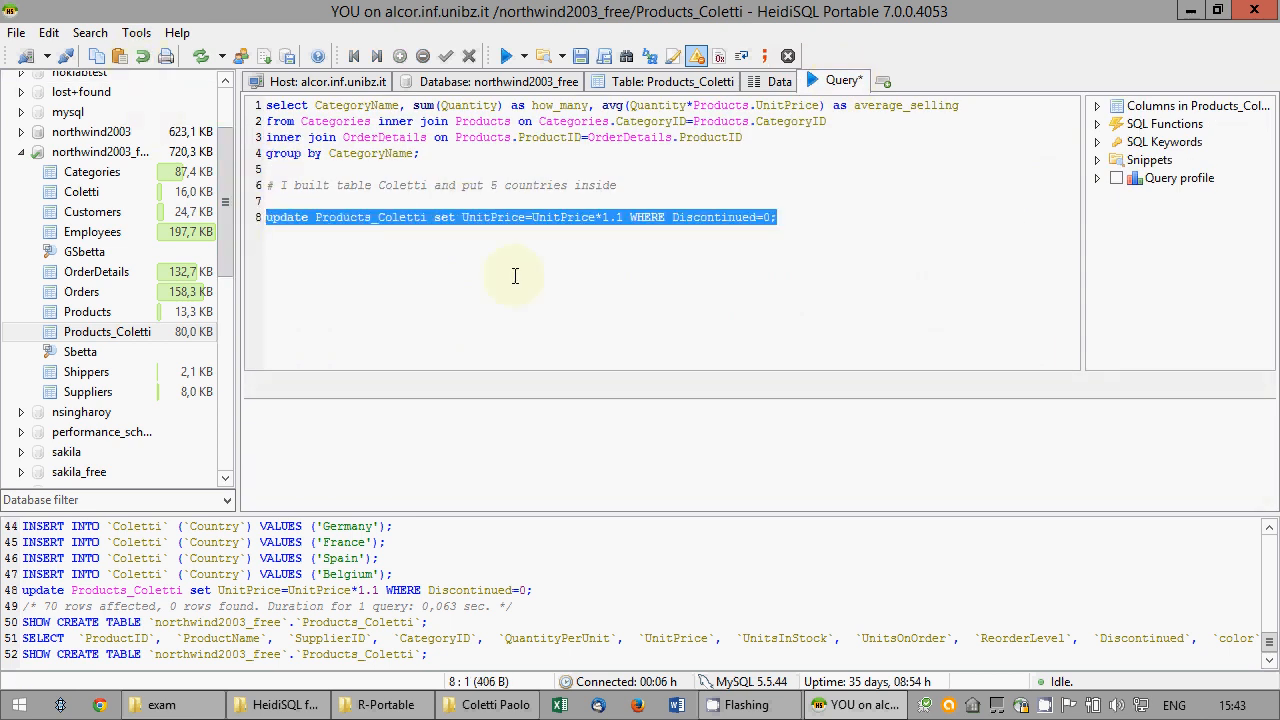
left_click(816, 221)
key("Return")
key("Return")
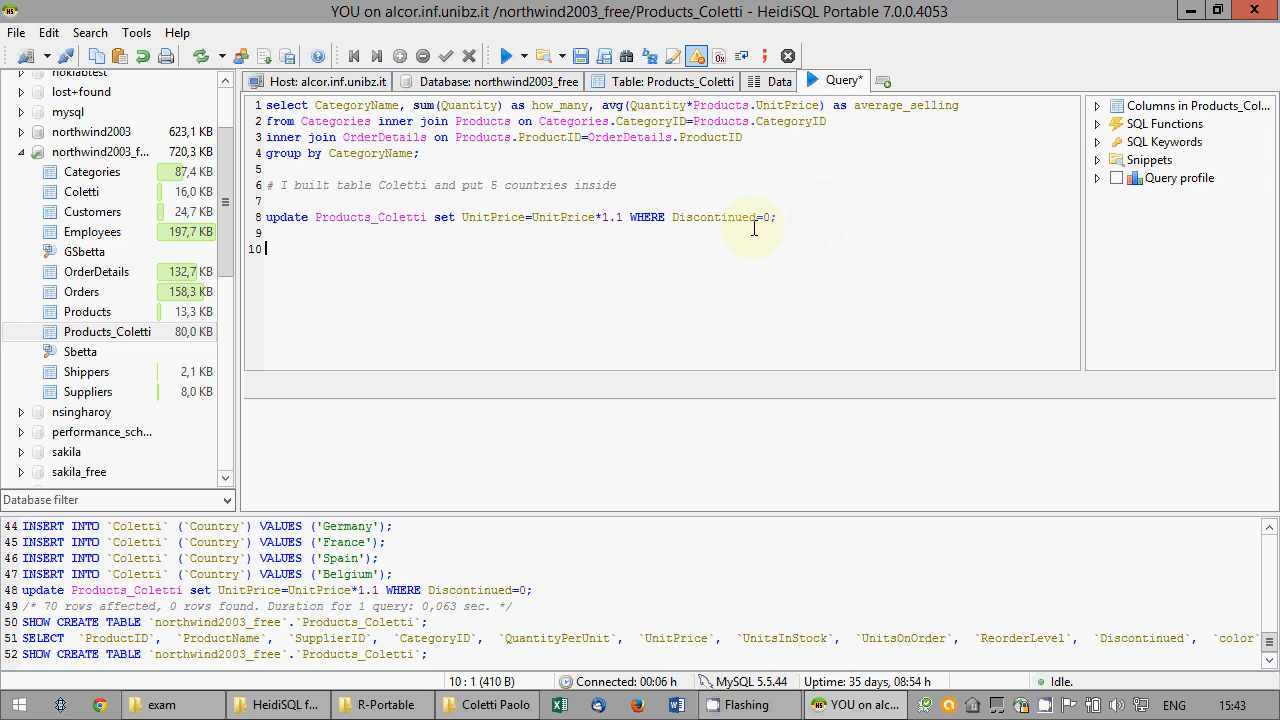
- Save the SQL script as exam.sql
right_click(336, 161)
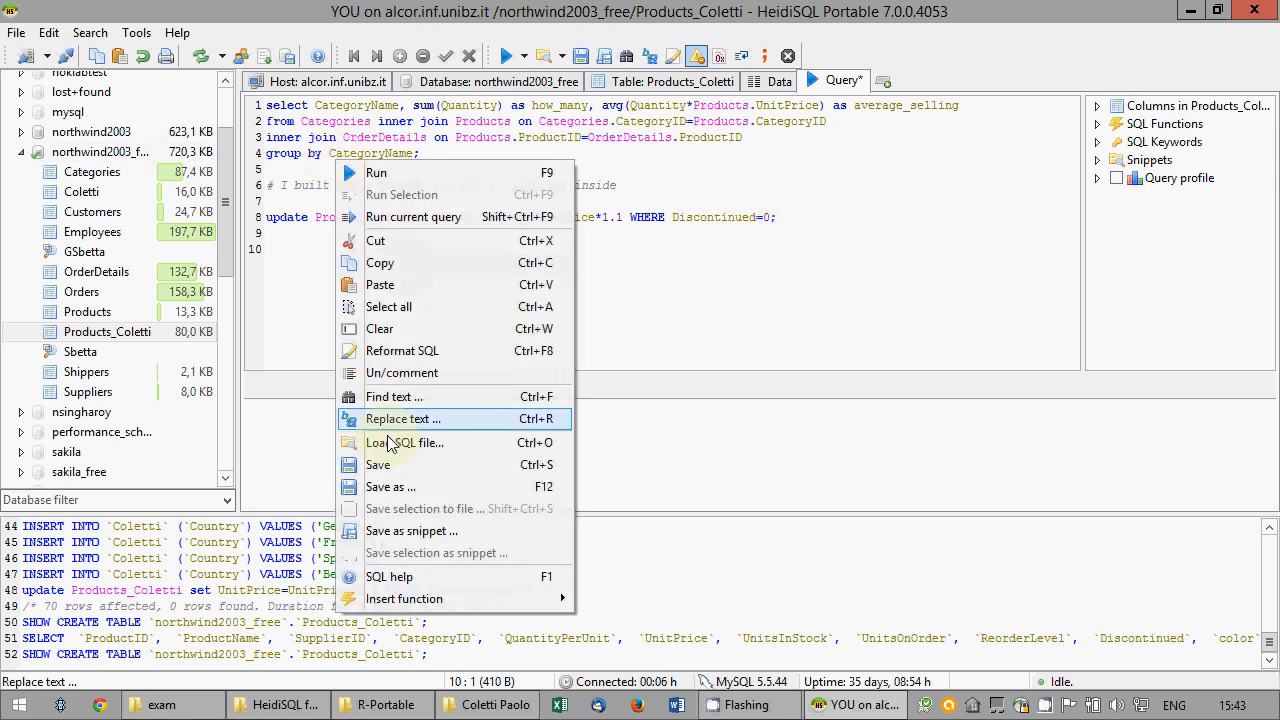
left_click(382, 486)
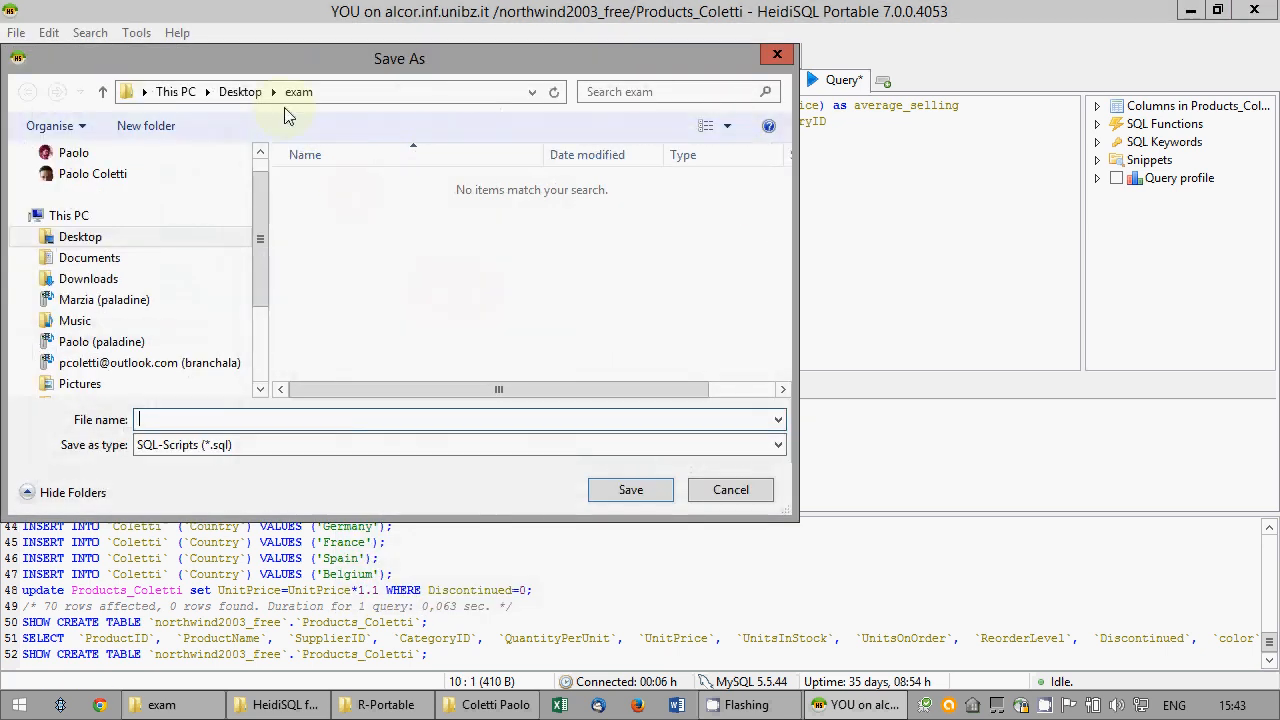
type("exam")
key("Return")
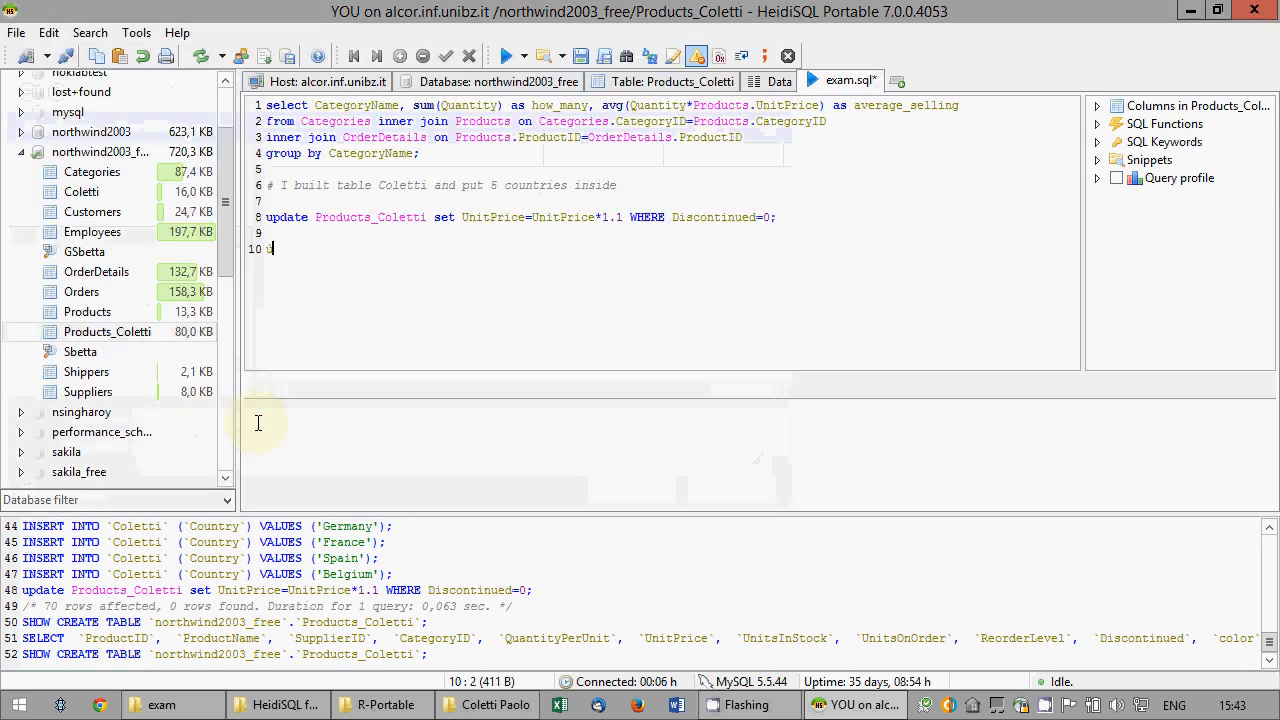
- Remove the stray letter on line 10, save, and start typing 'SELECT OrderID, ShippedDate FROM Orders WHERE month(ShippedDate)=9'
type("u")
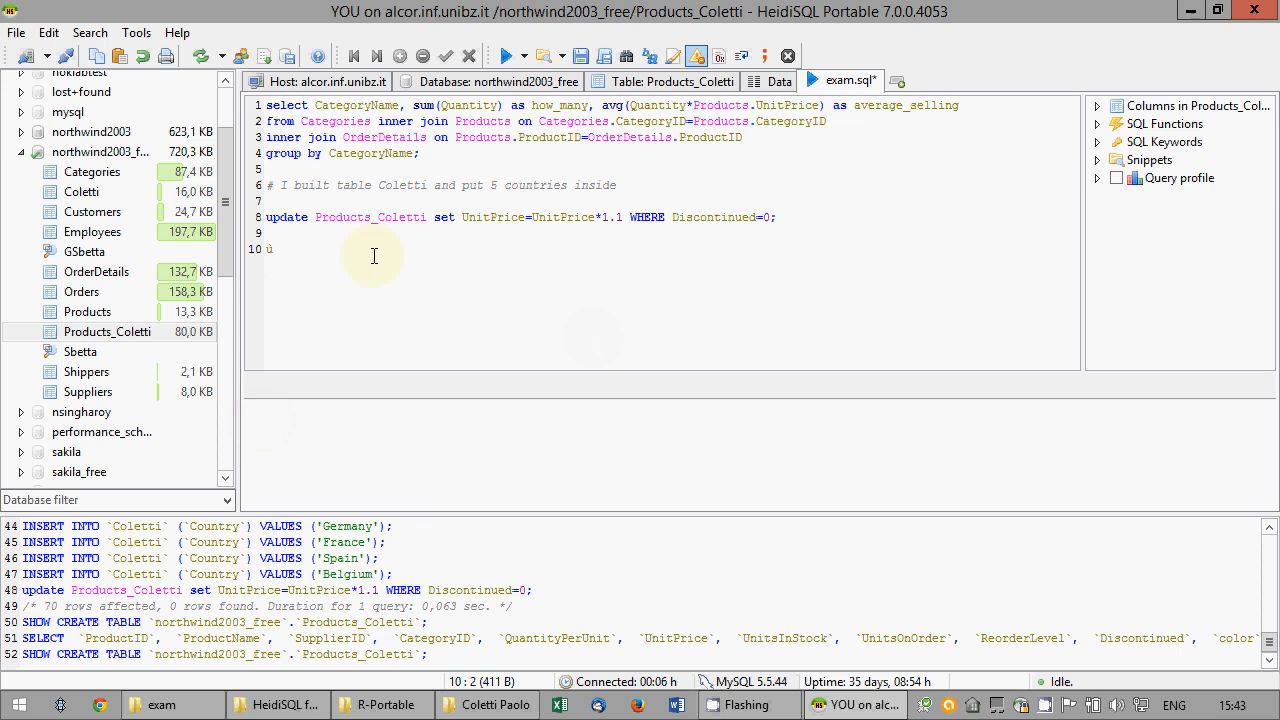
key("BackSpace")
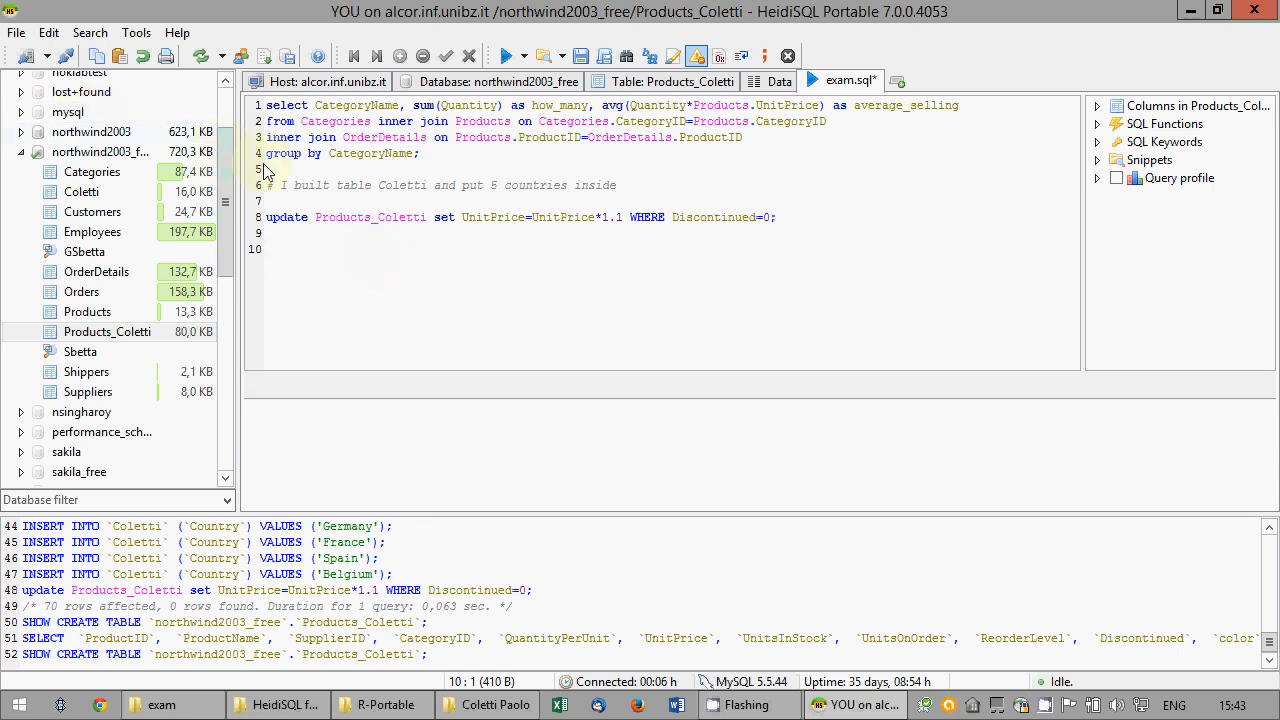
right_click(298, 167)
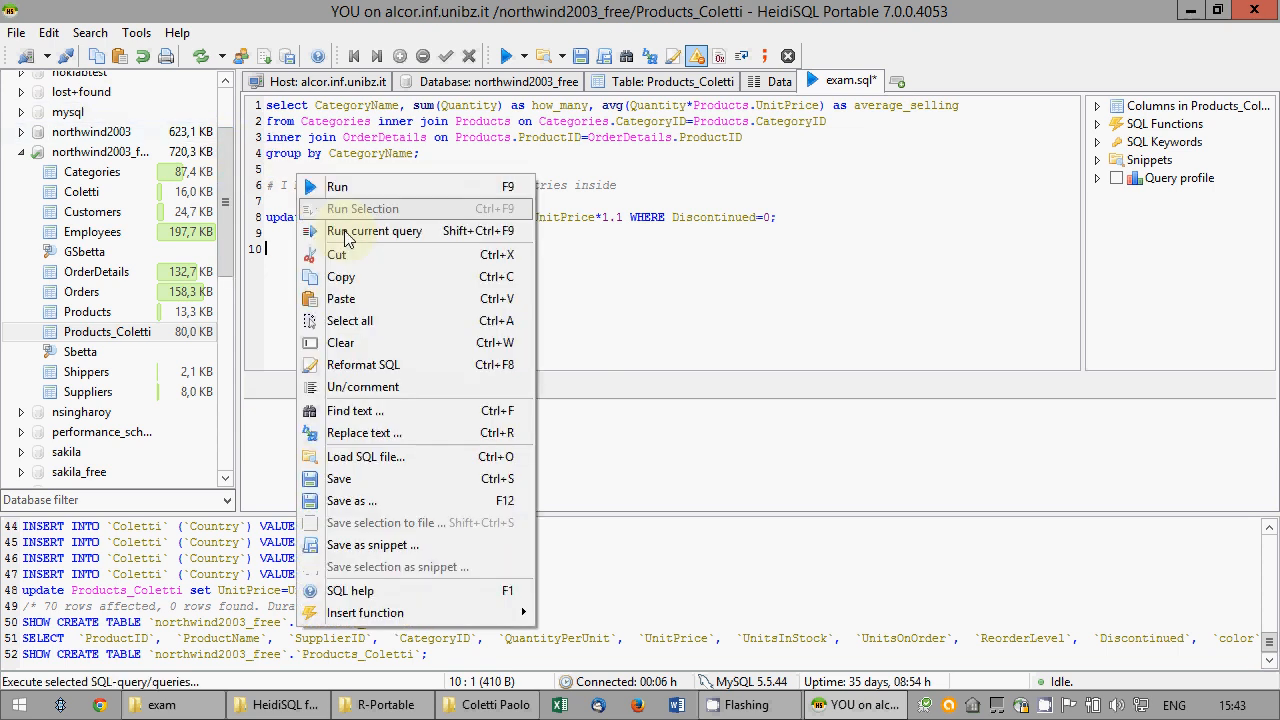
left_click(369, 478)
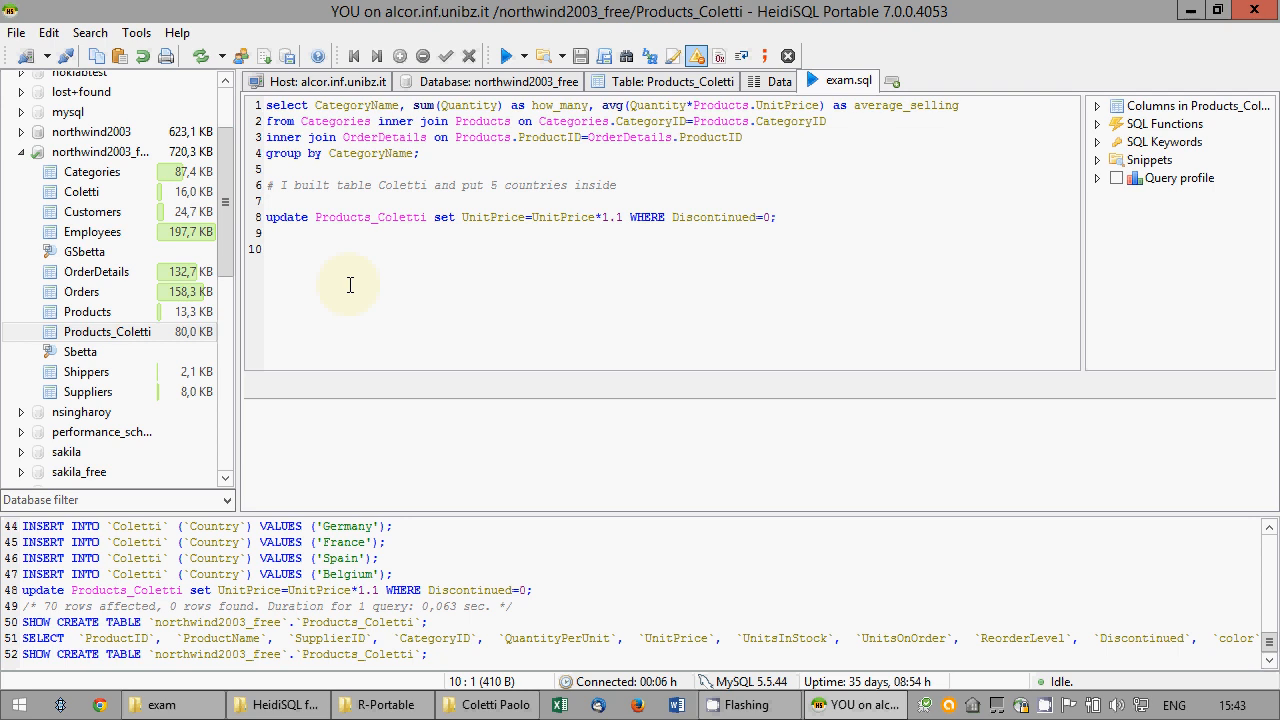
type("SELECT Or")
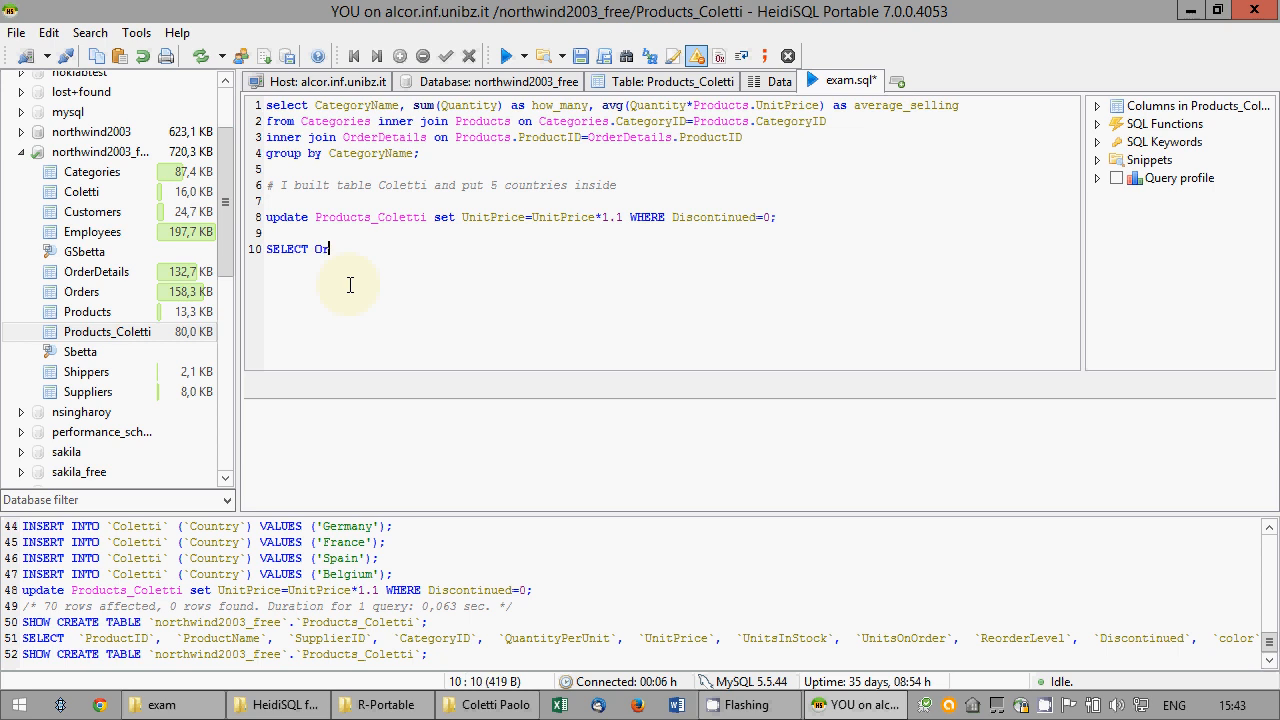
type("derID, ShippedDate FROM Or")
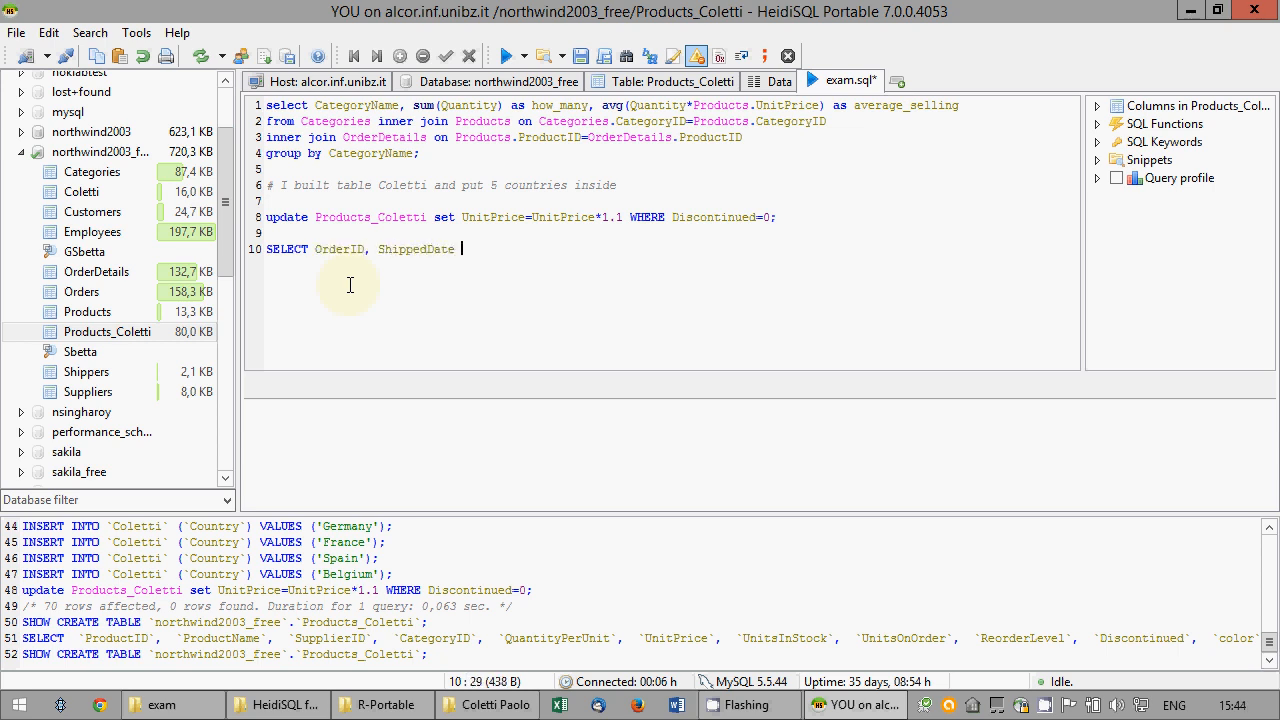
type("ders WHERE ")
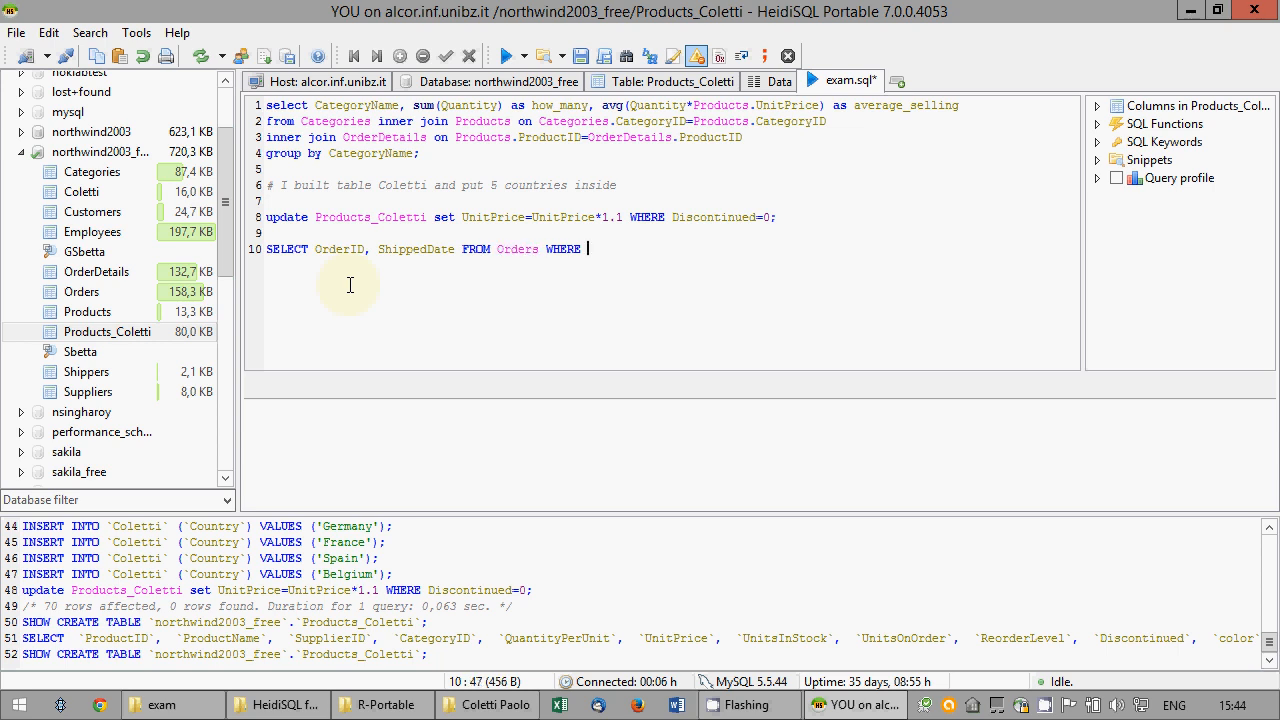
type("month(S")
type("hippedDate")
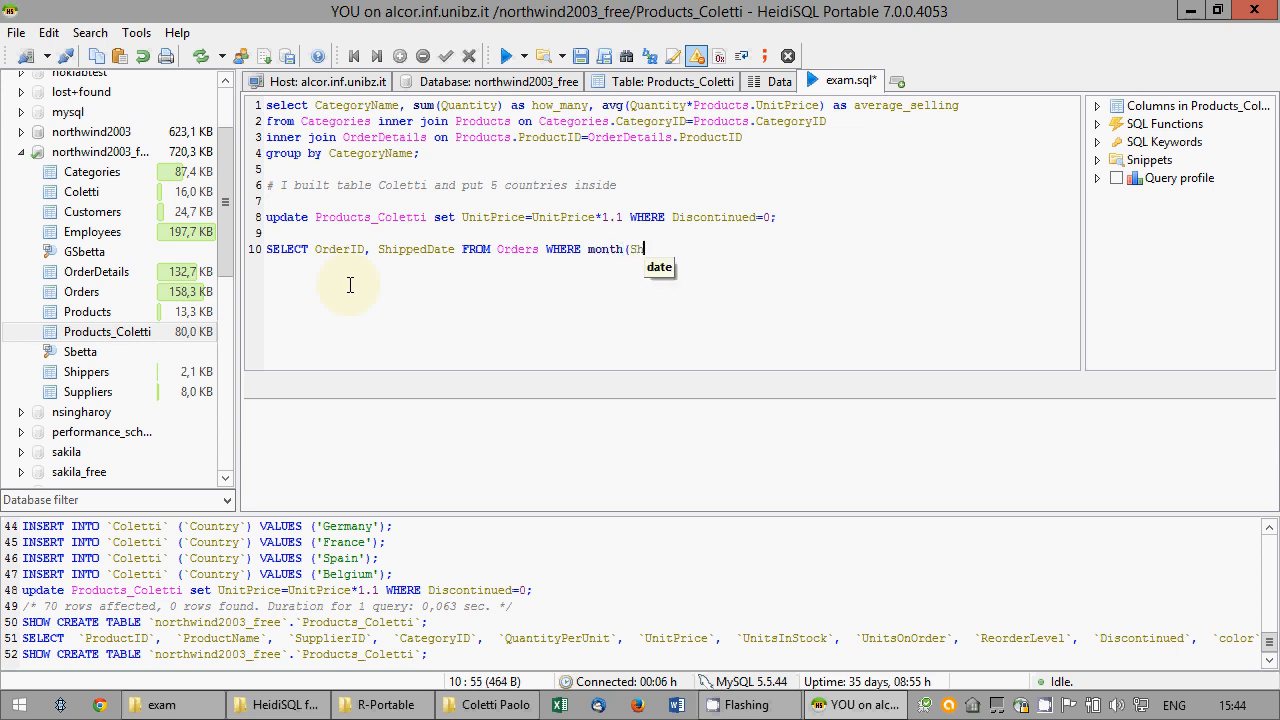
type(")")
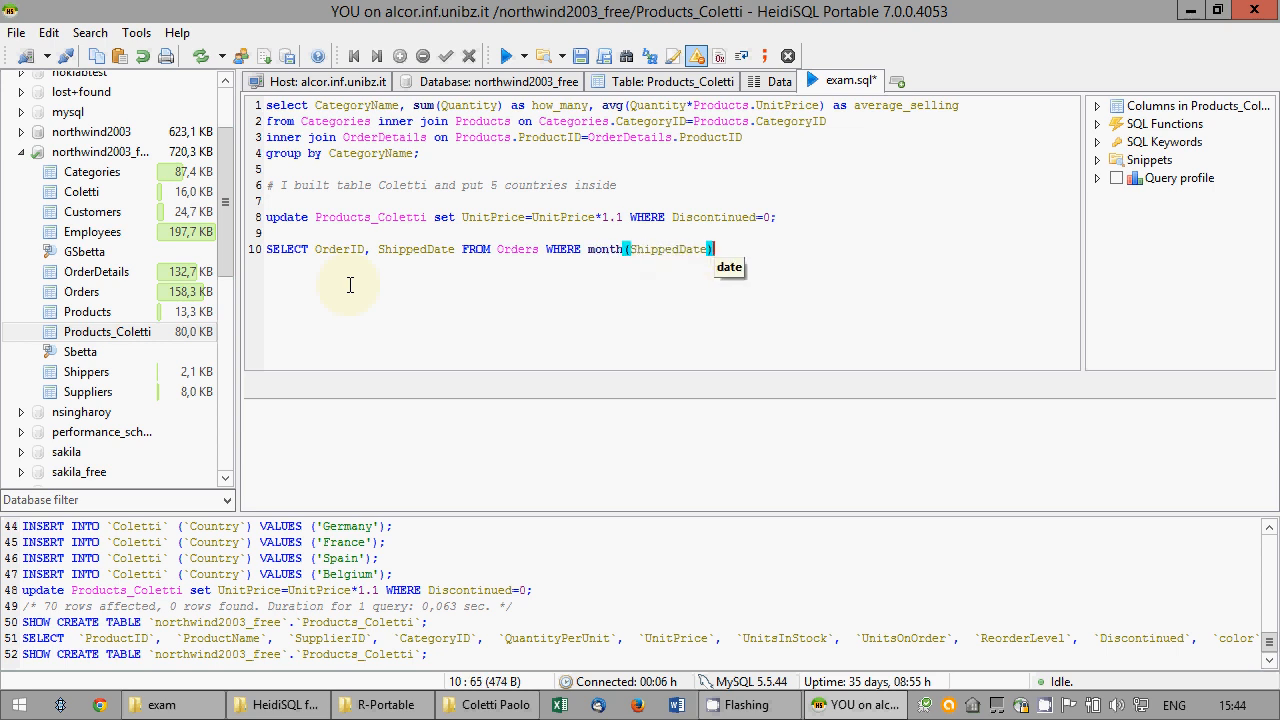
type("=9")
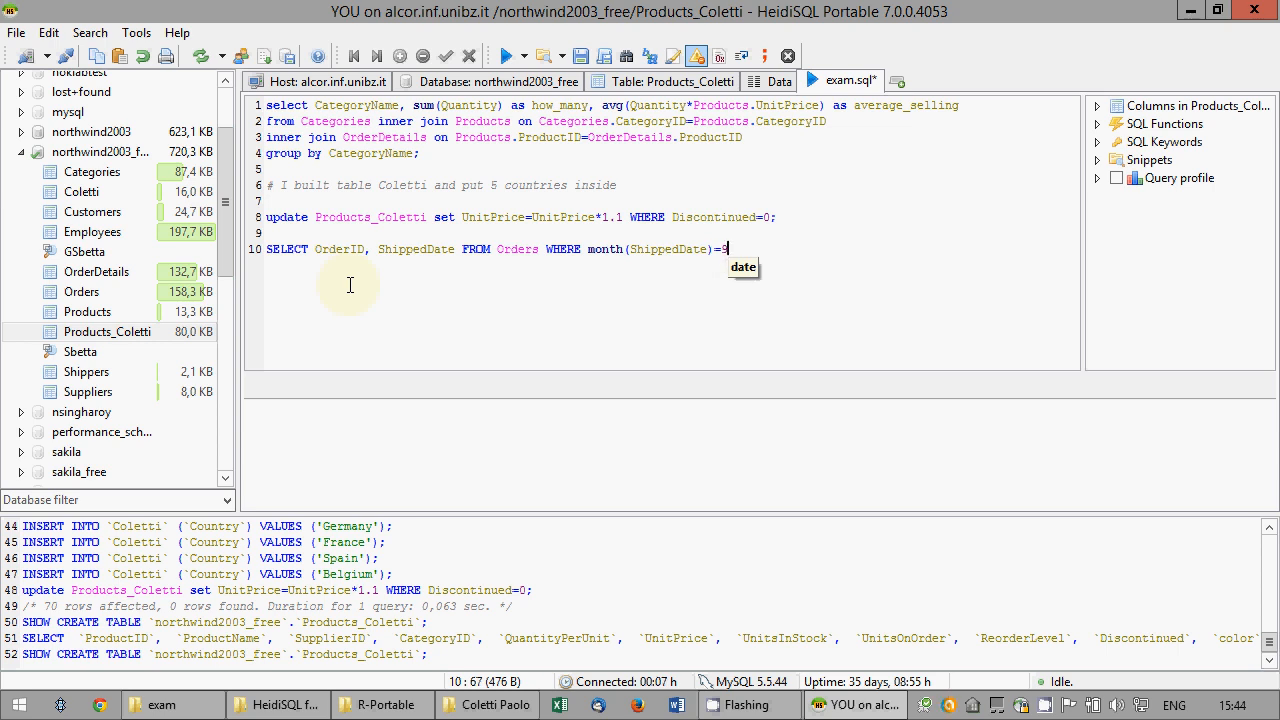
- Change the condition to month(ShippedDate)=month(CURDATE()); and select the line-10 query
key("BackSpace")
type("mon")
type("th(CUR")
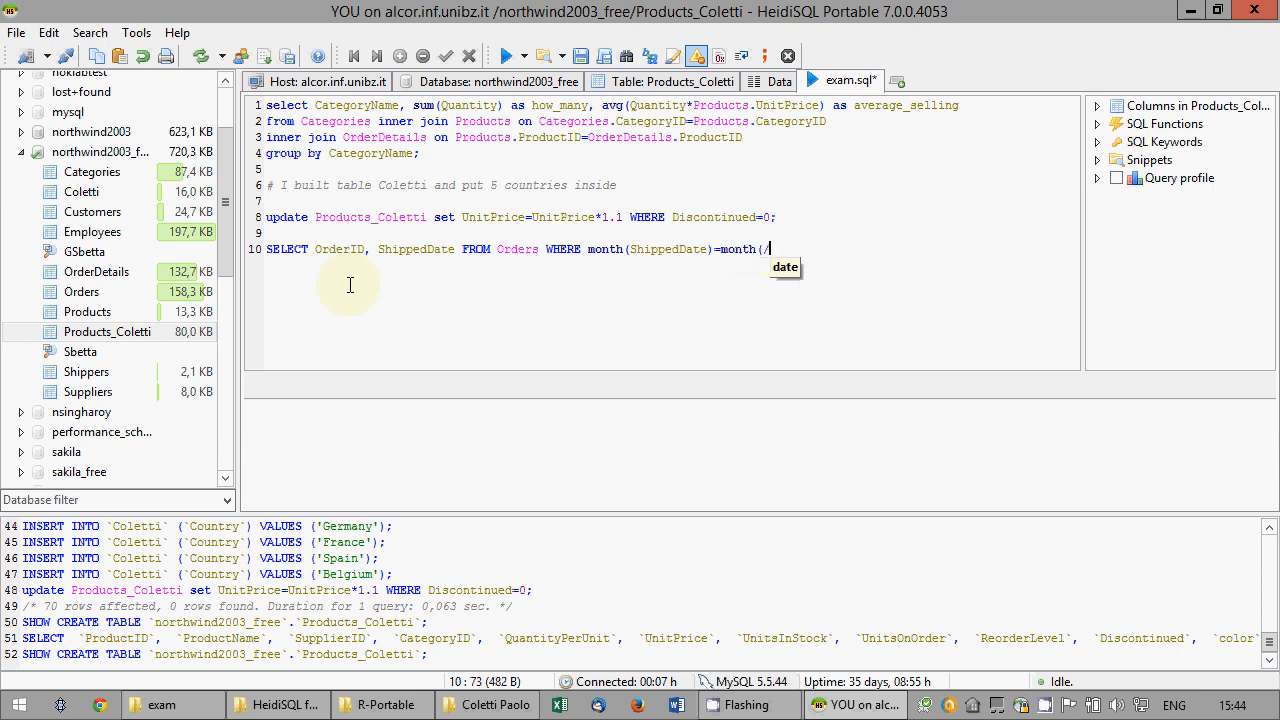
type("DATE(")
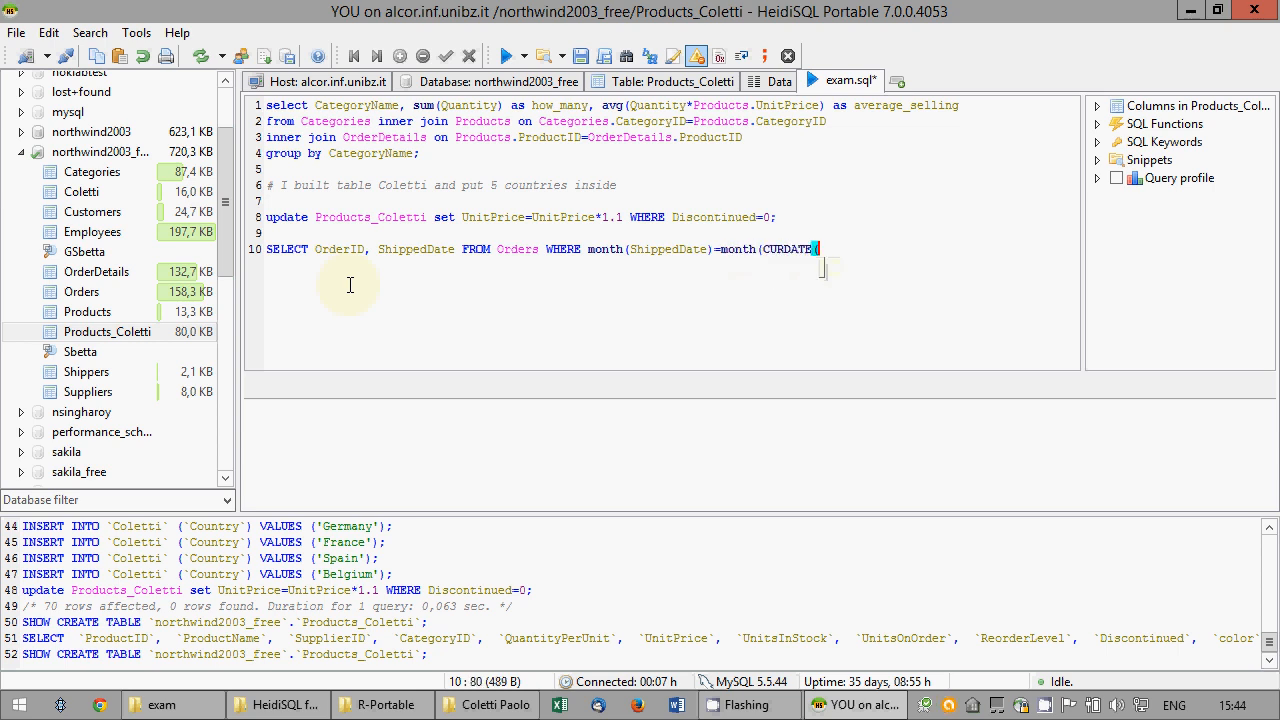
type("));")
left_click_drag(868, 264, 213, 250)
- Run the selected current-month query and review its 48 OrderID and ShippedDate rows
right_click(370, 250)
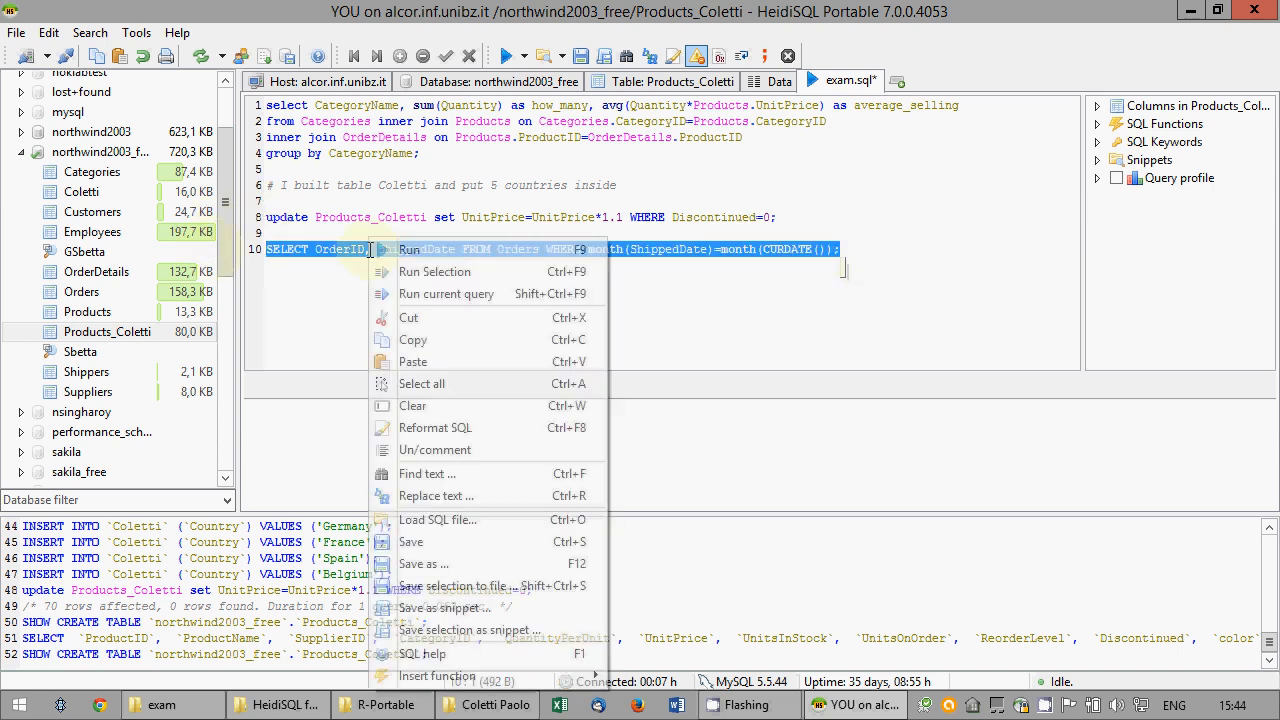
left_click(408, 274)
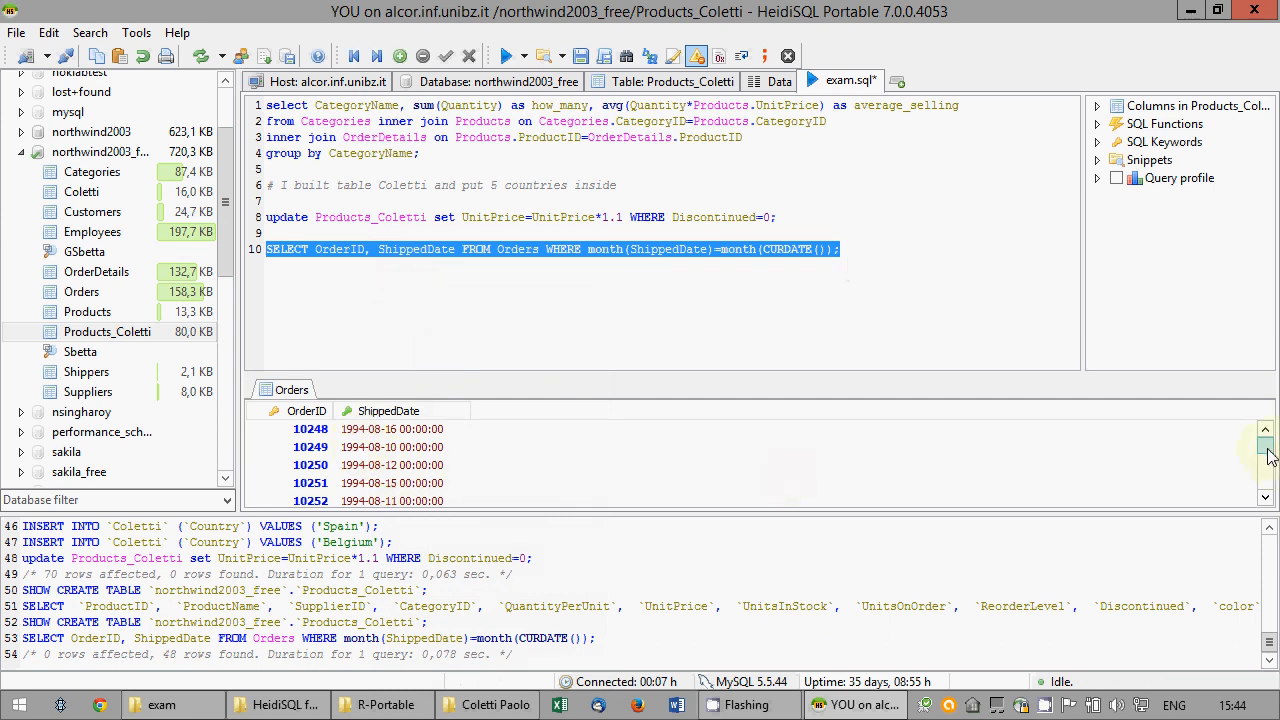
left_click_drag(1266, 445, 1266, 410)
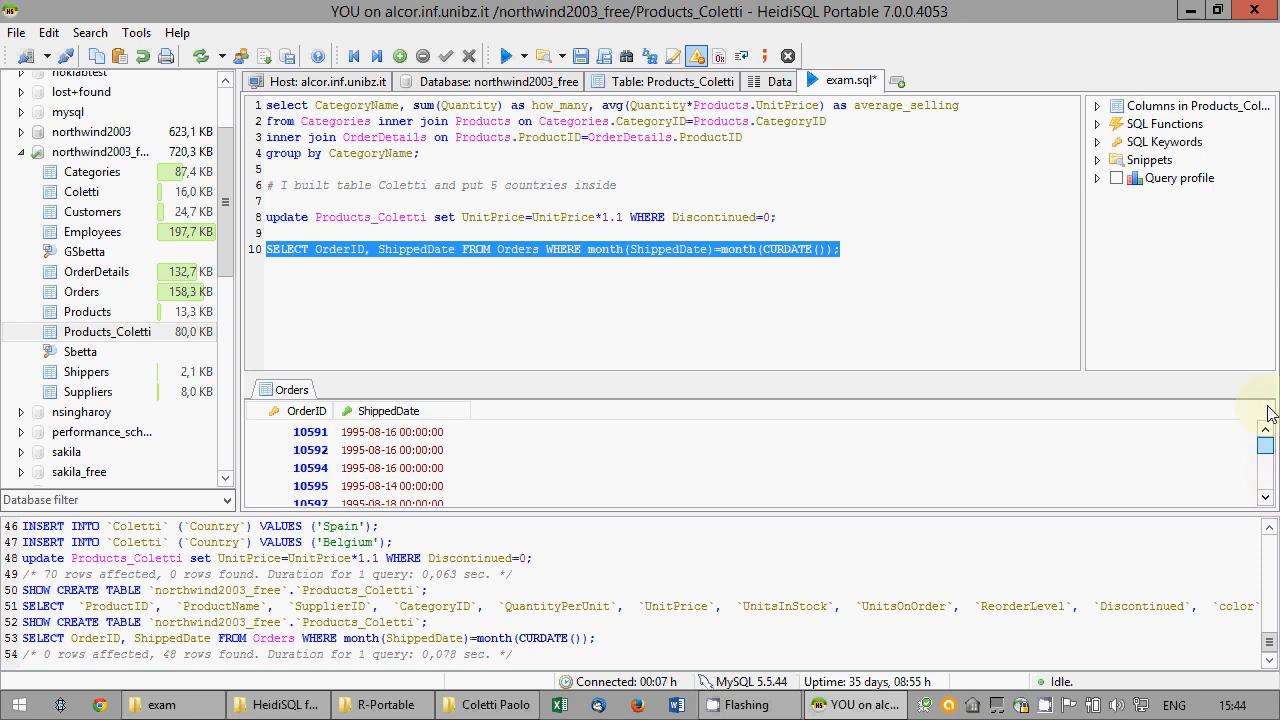
left_click(845, 249)
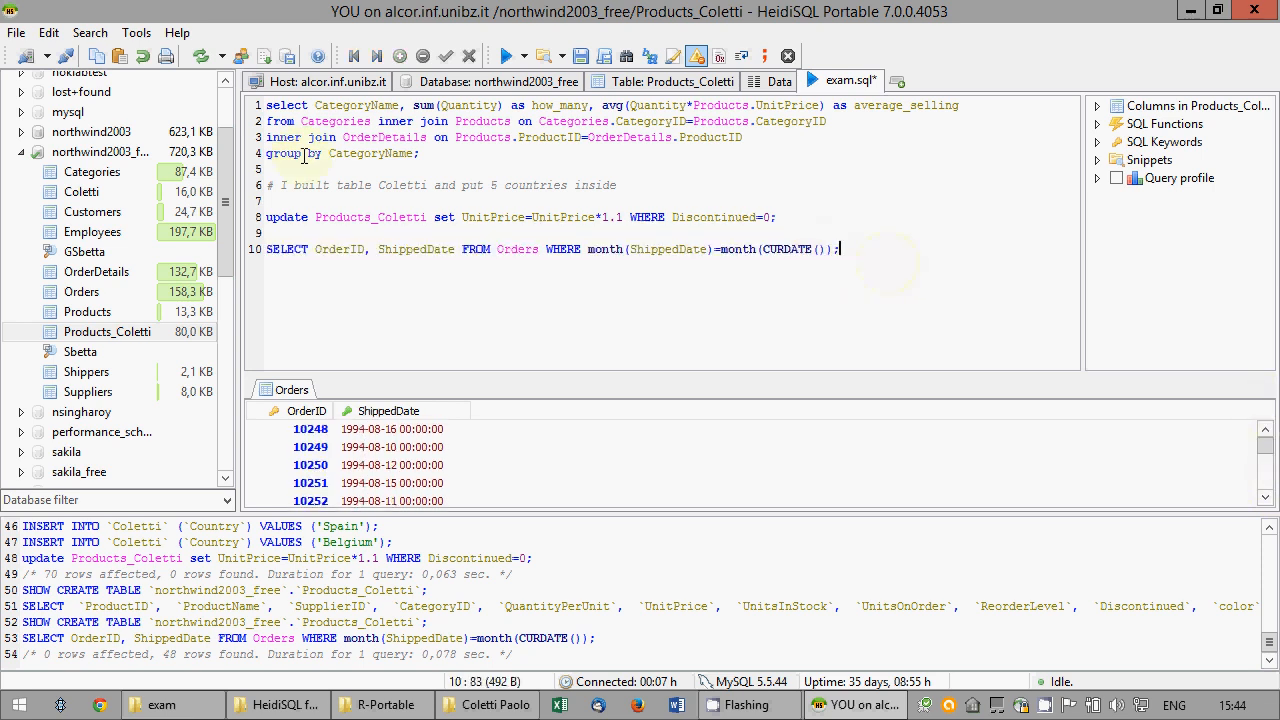
- Save exam.sql and save the query log as a text file named exam
right_click(358, 181)
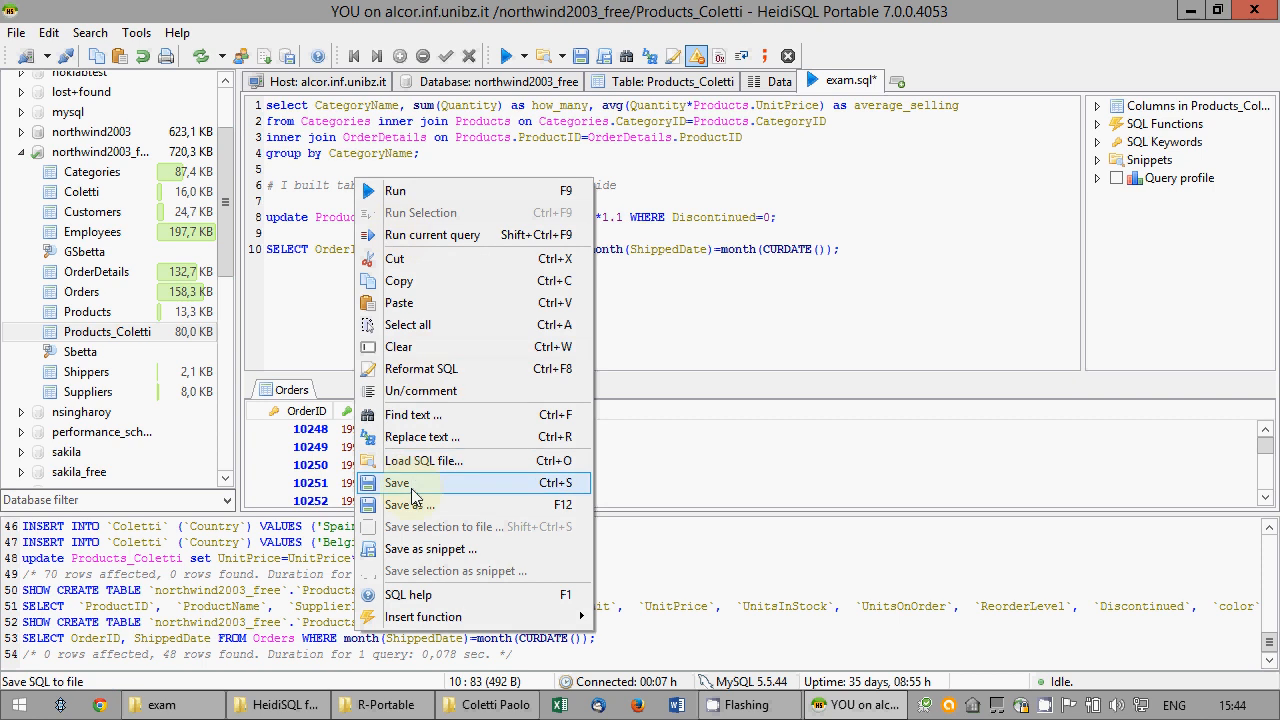
left_click(400, 483)
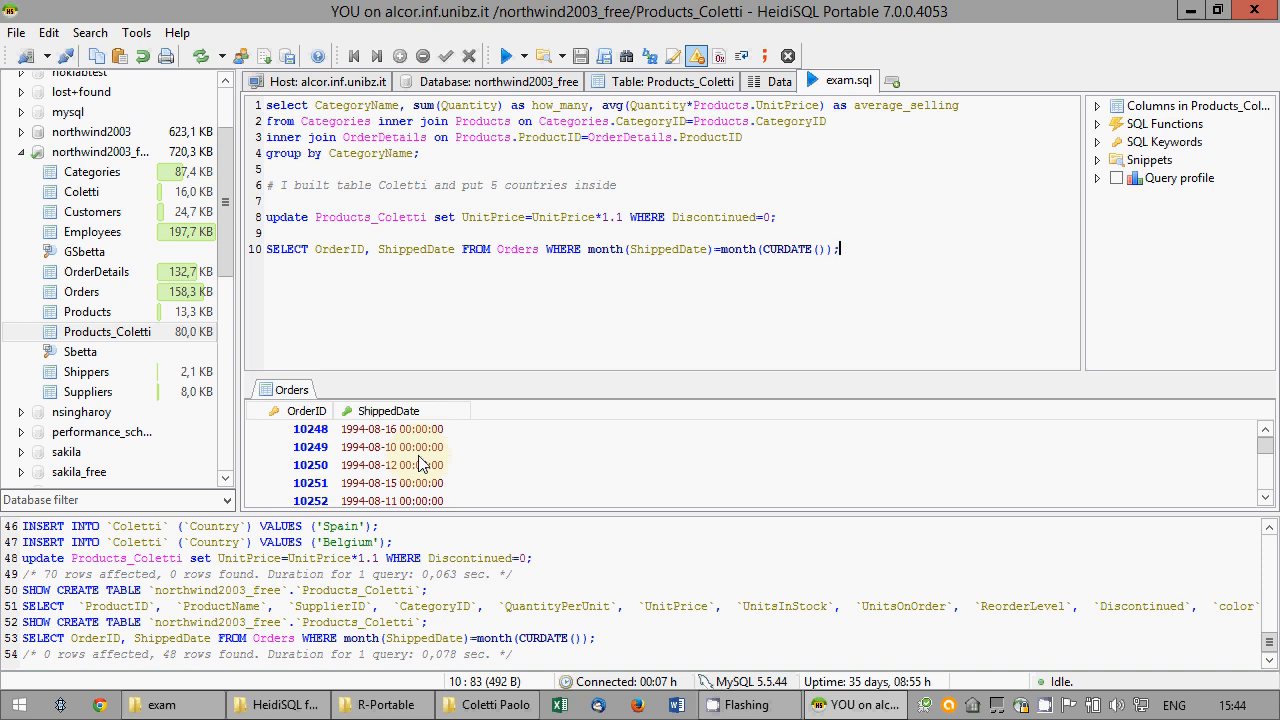
right_click(282, 591)
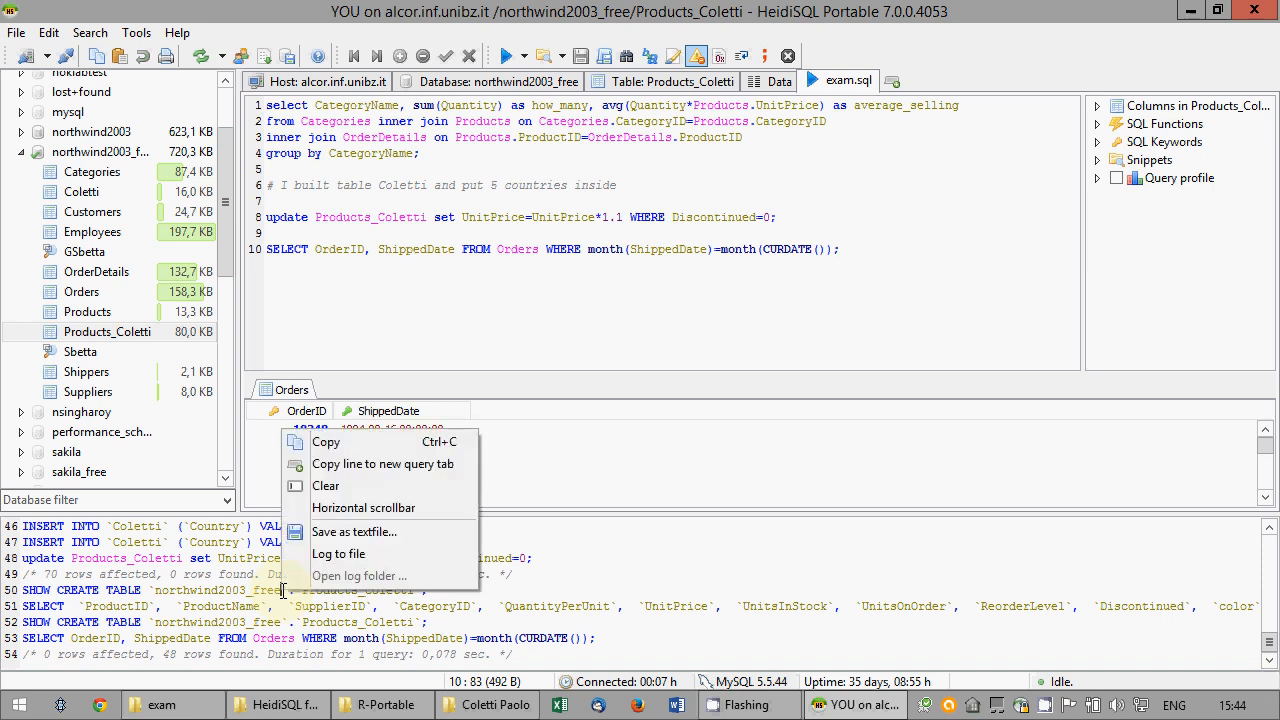
left_click(360, 531)
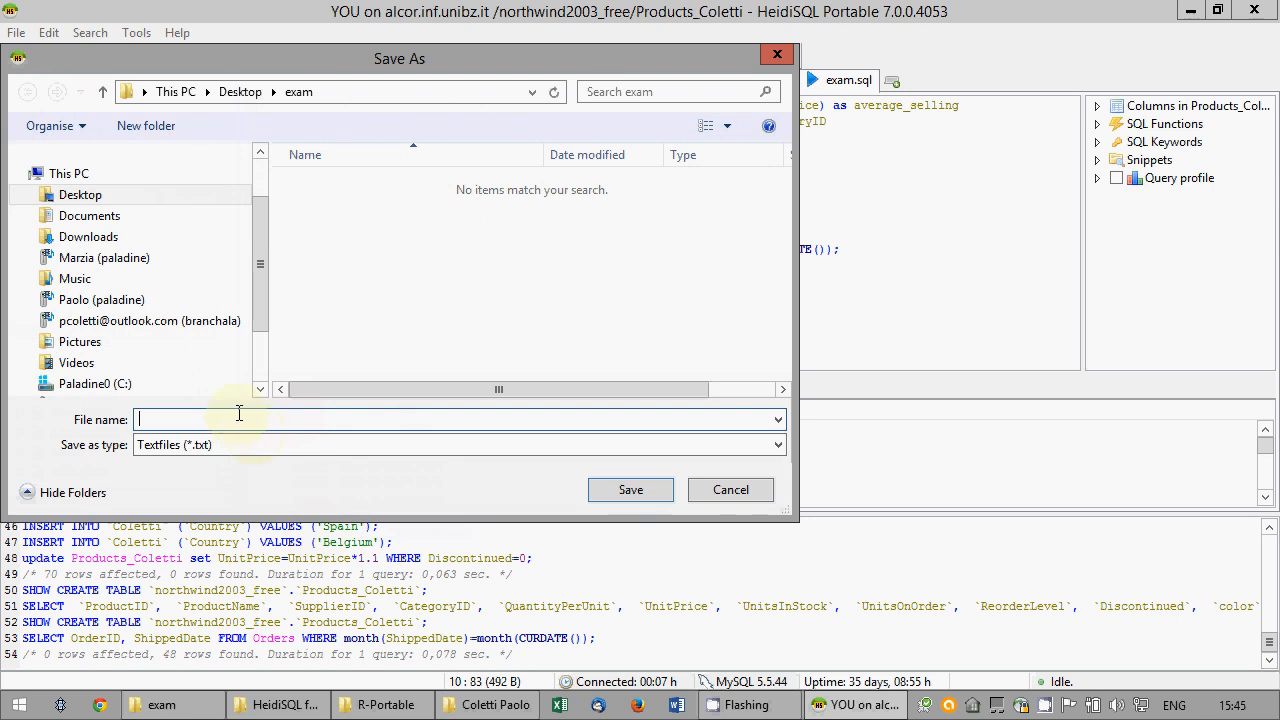
type("exam")
key("Return")
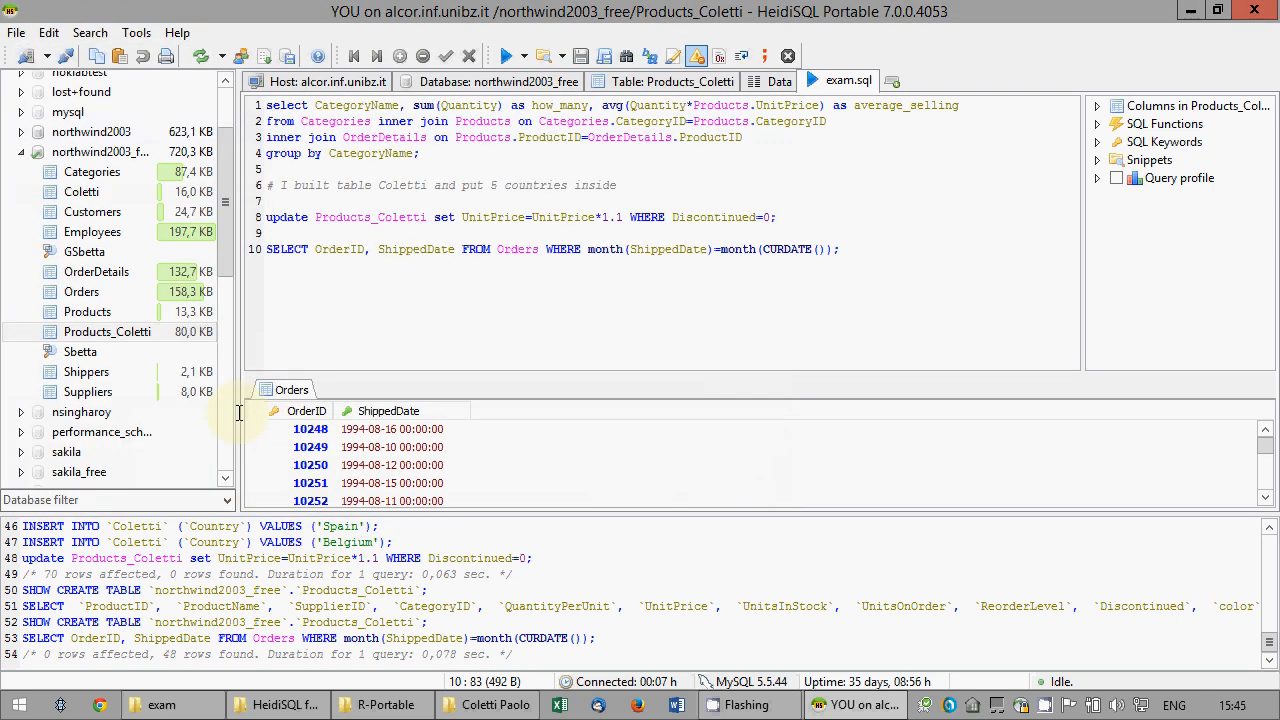
- Quit HeidiSQL, close its folder window, minimize exam, and bring back the R-Portable folder
left_click(18, 33)
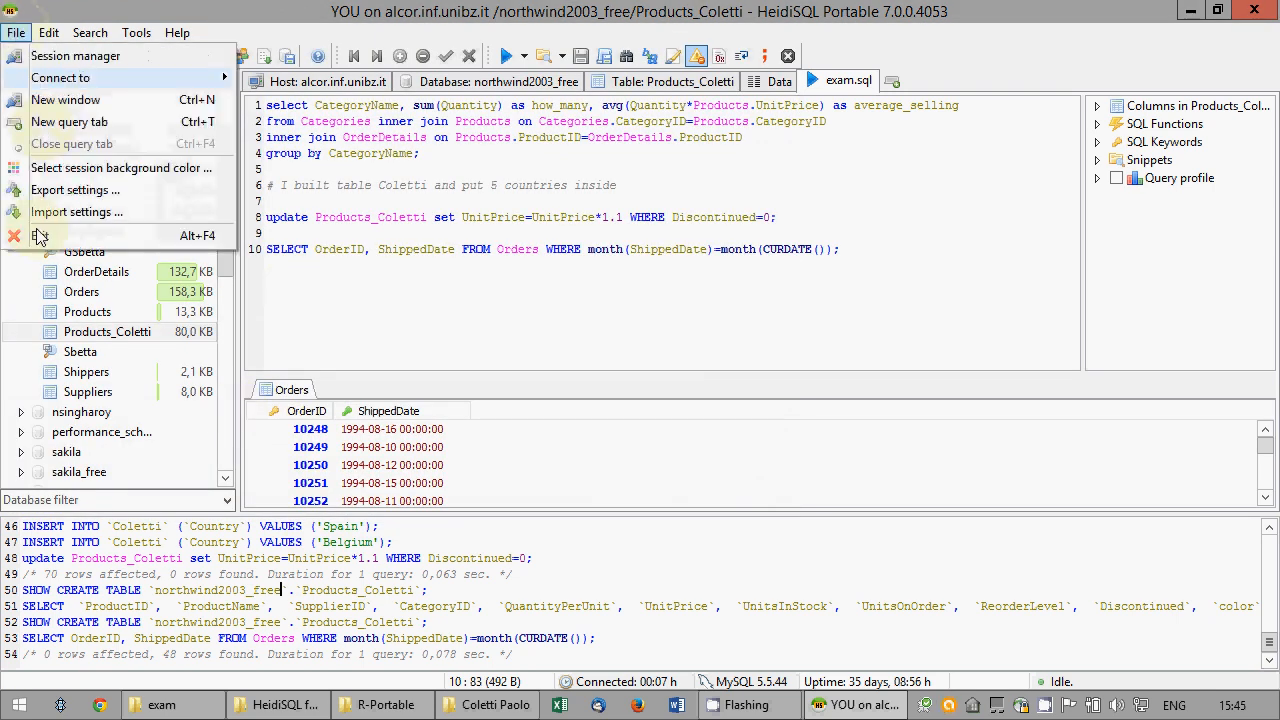
left_click(38, 237)
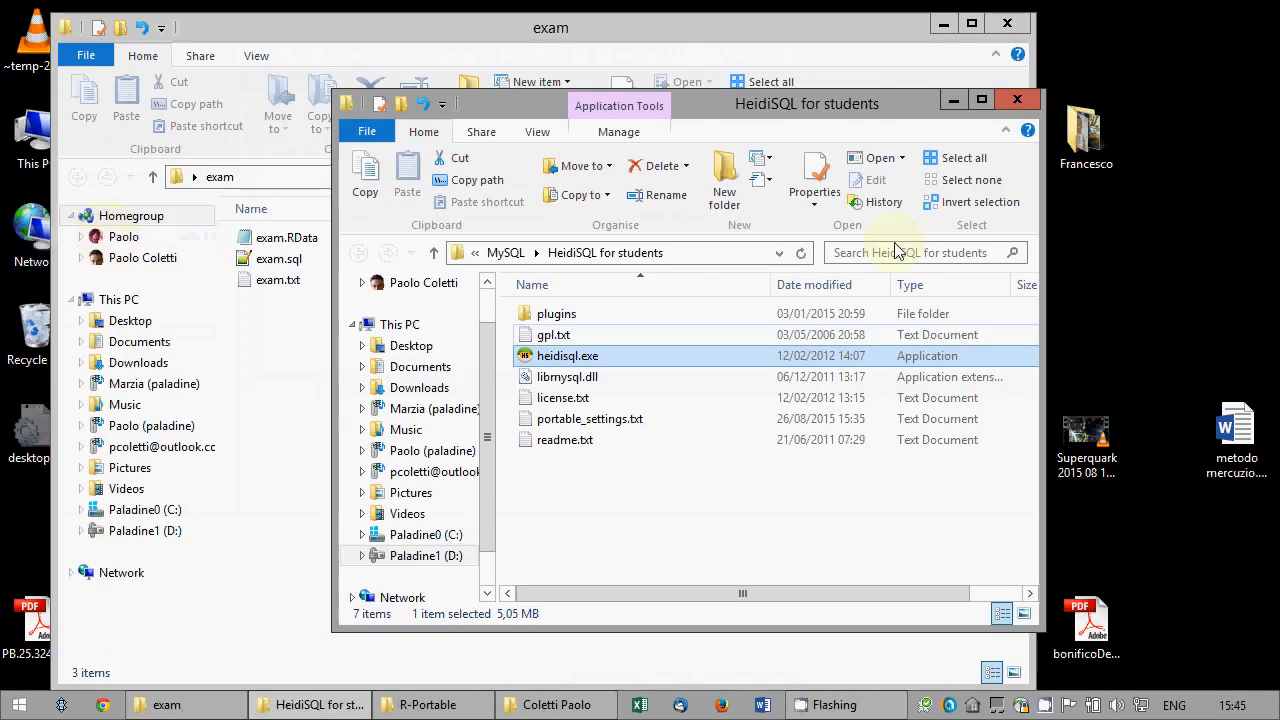
left_click(1016, 103)
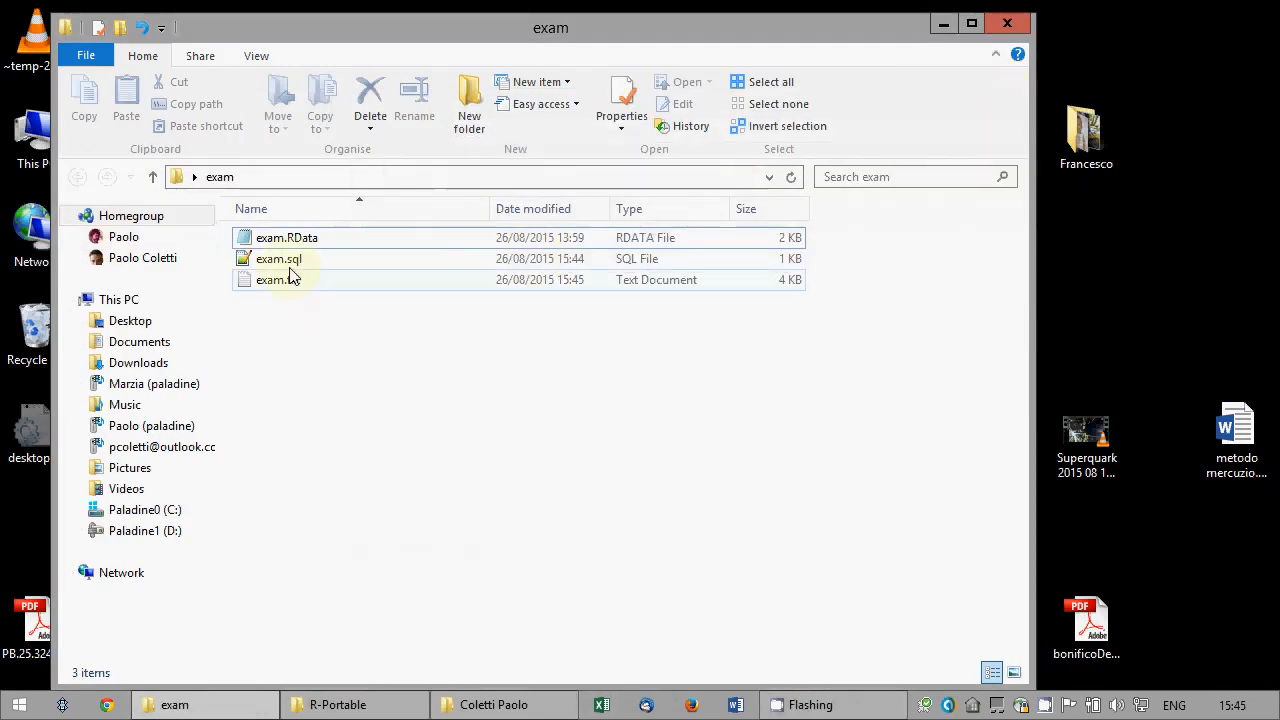
left_click(943, 23)
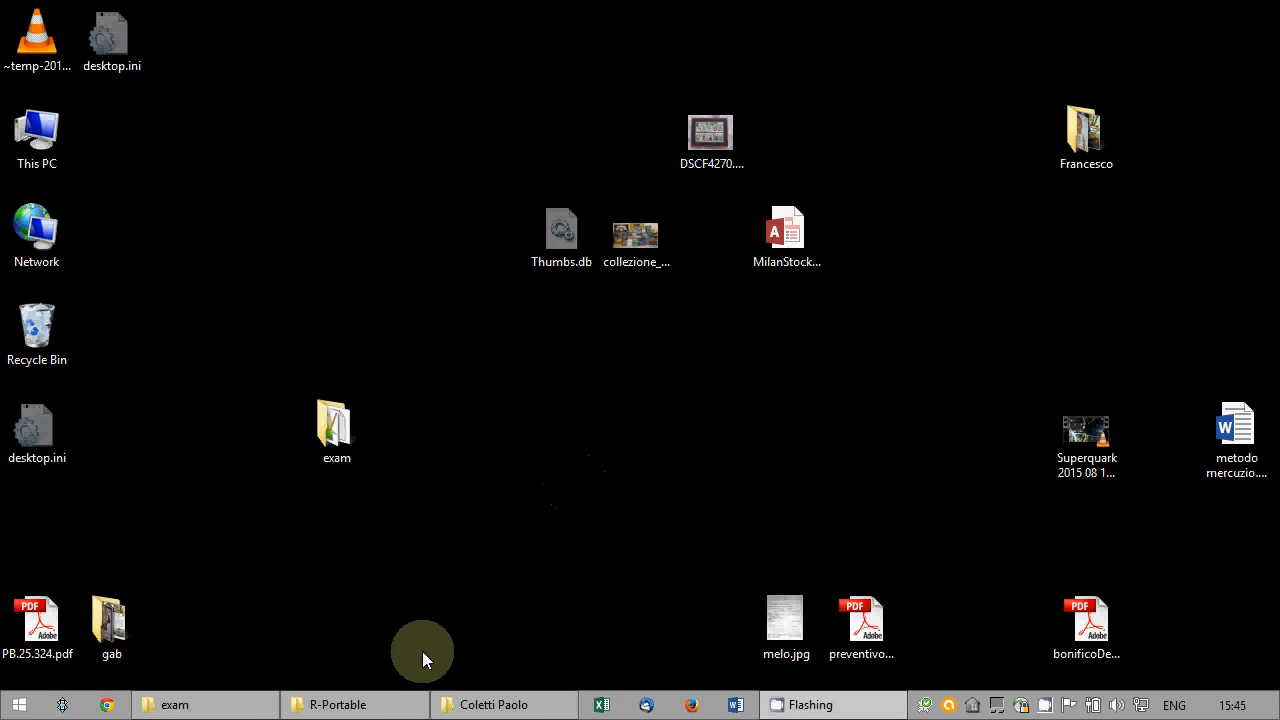
left_click(382, 705)
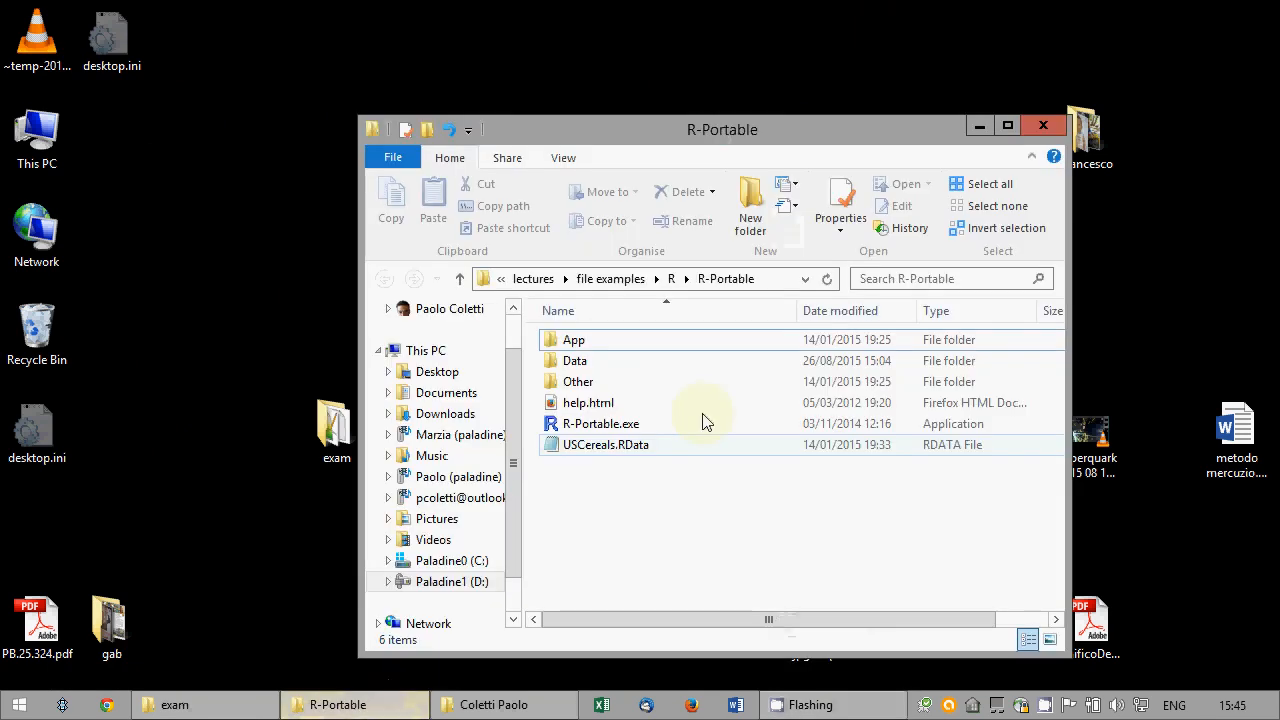
- Launch R-Portable.exe, load the Rcmdr package, and maximize the R Commander window
double_click(577, 427)
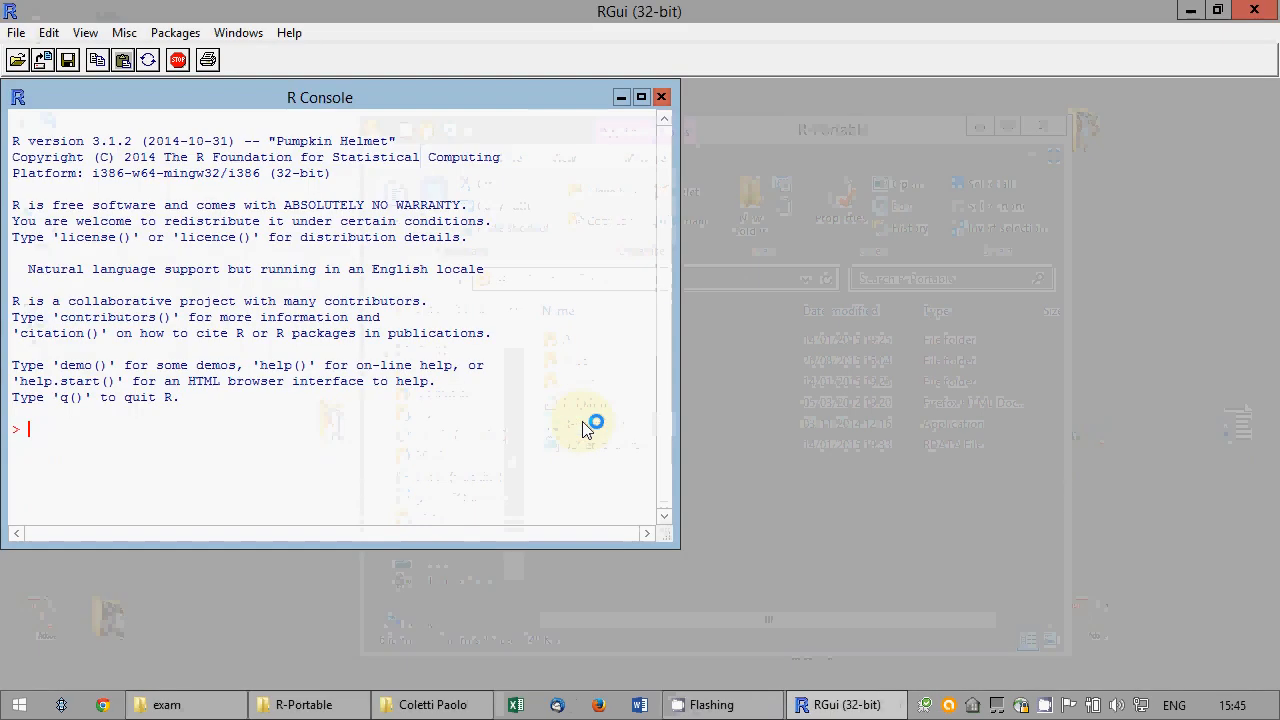
left_click(175, 32)
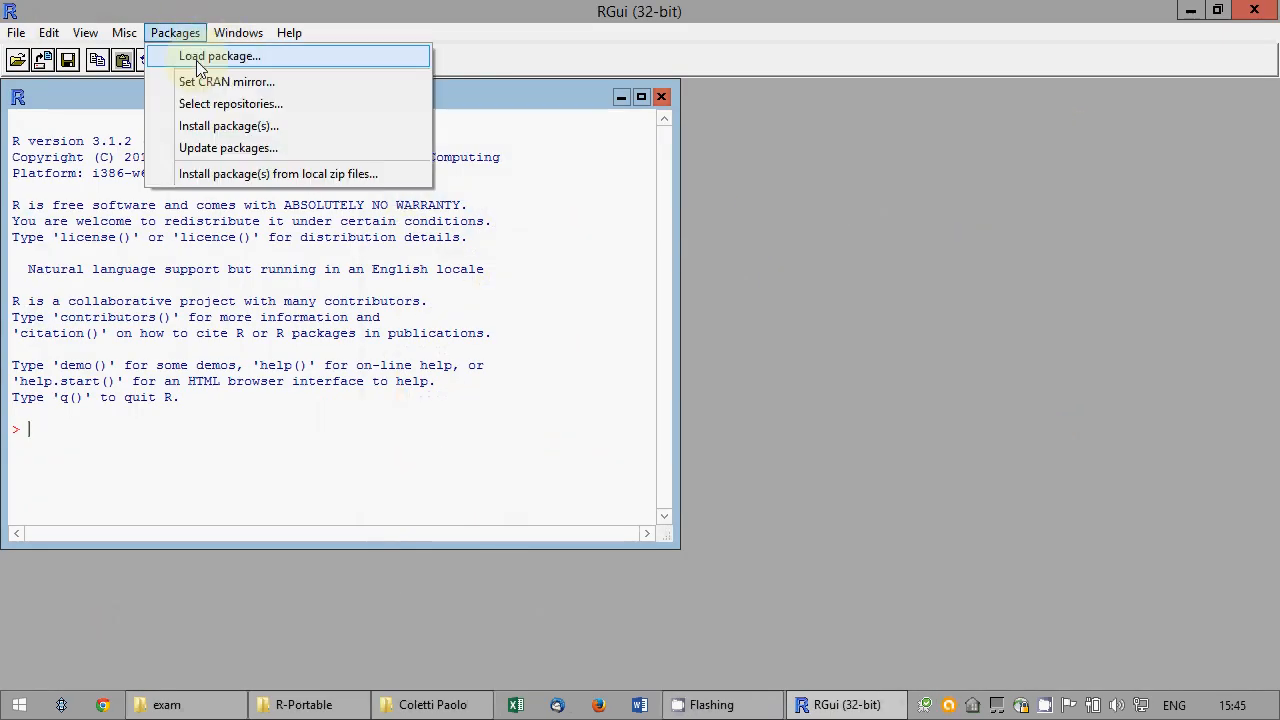
left_click(200, 68)
left_click(703, 440)
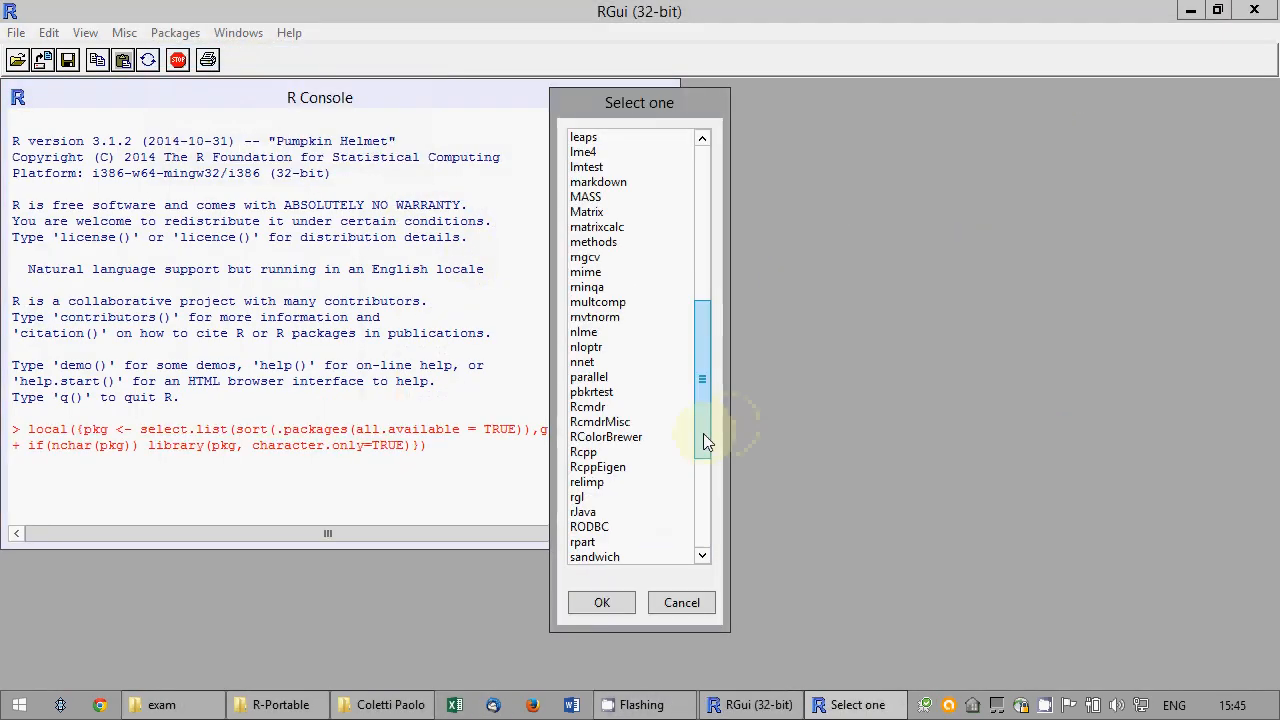
left_click(588, 407)
left_click(605, 603)
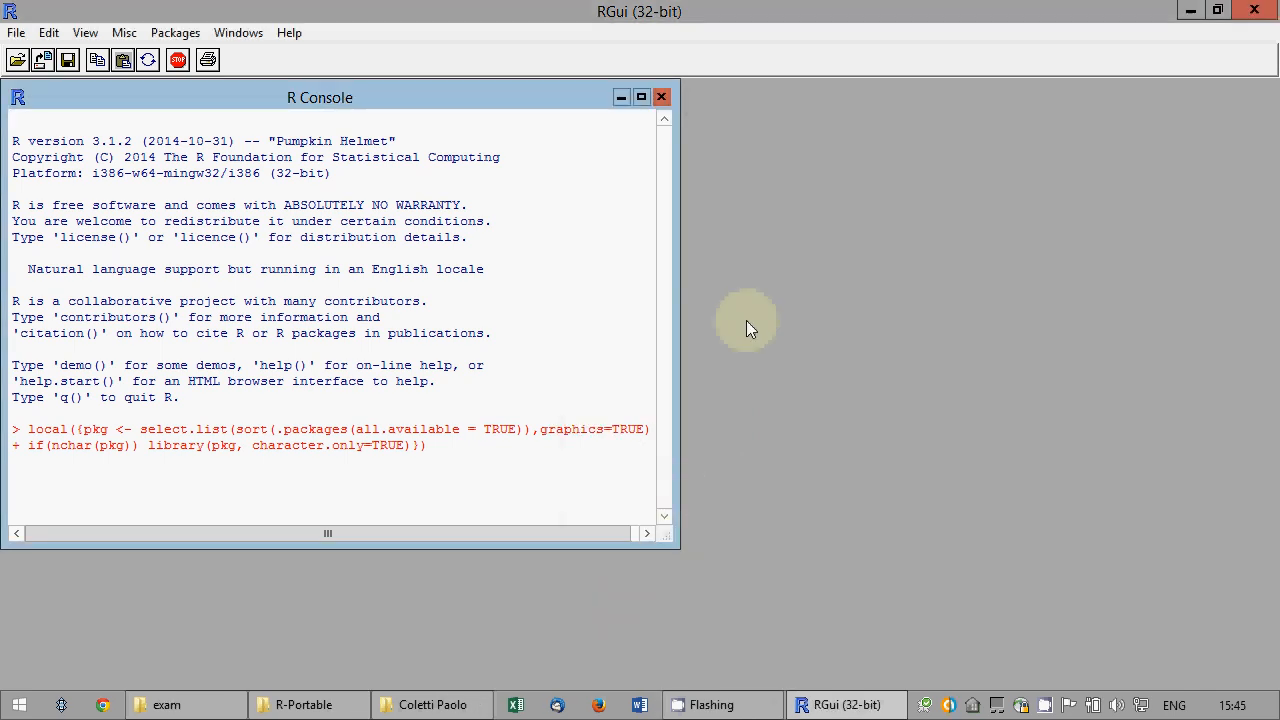
left_click(649, 11)
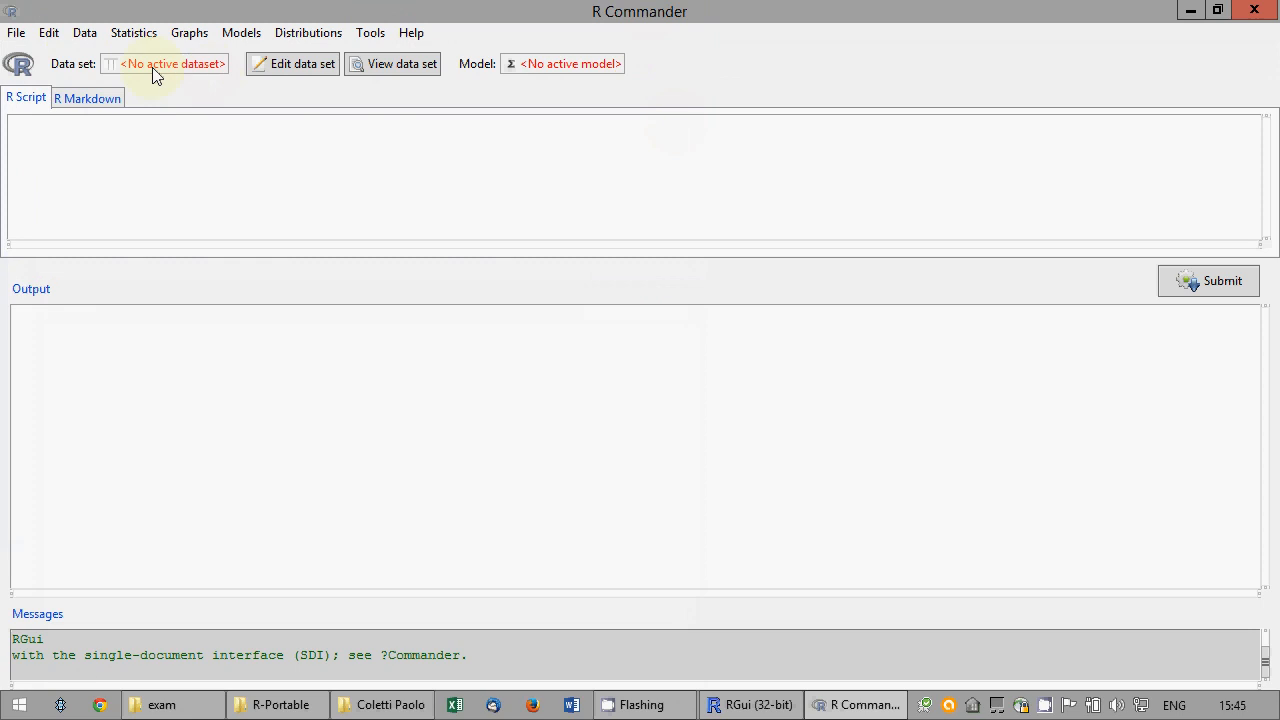
- Set R Commander's working directory to the Desktop exam folder
left_click(16, 32)
left_click(70, 45)
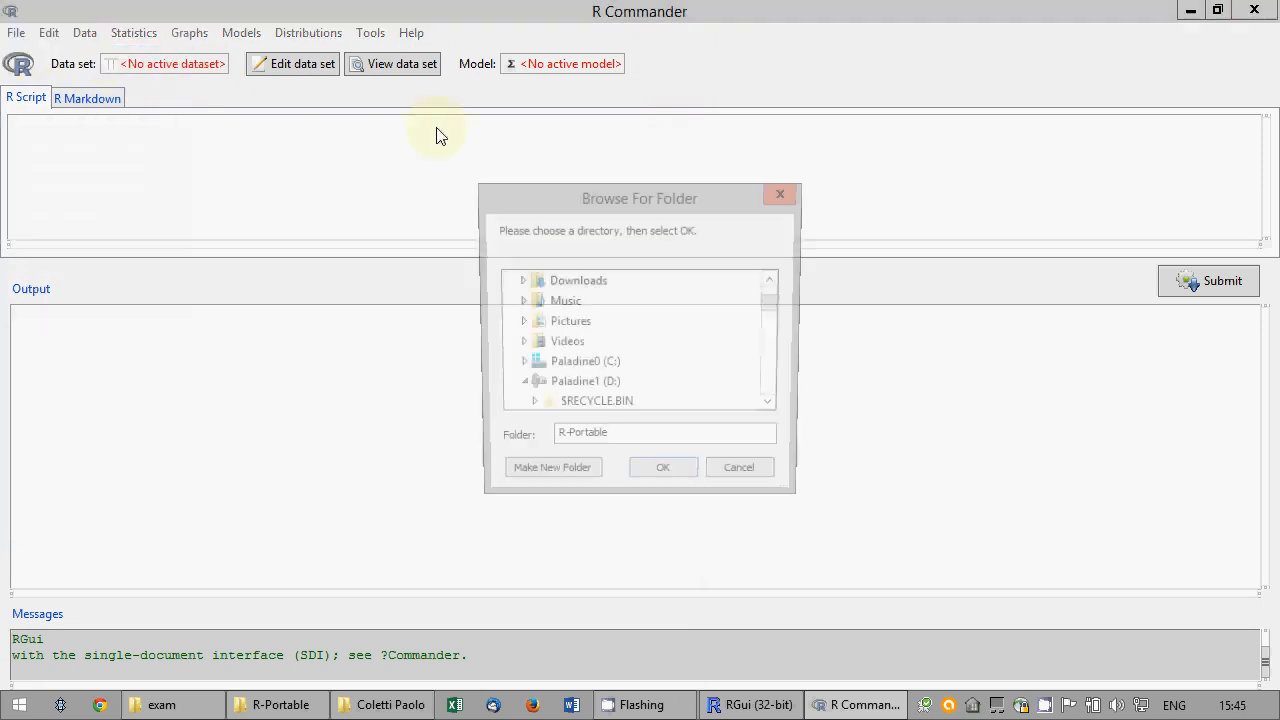
left_click_drag(773, 306, 787, 431)
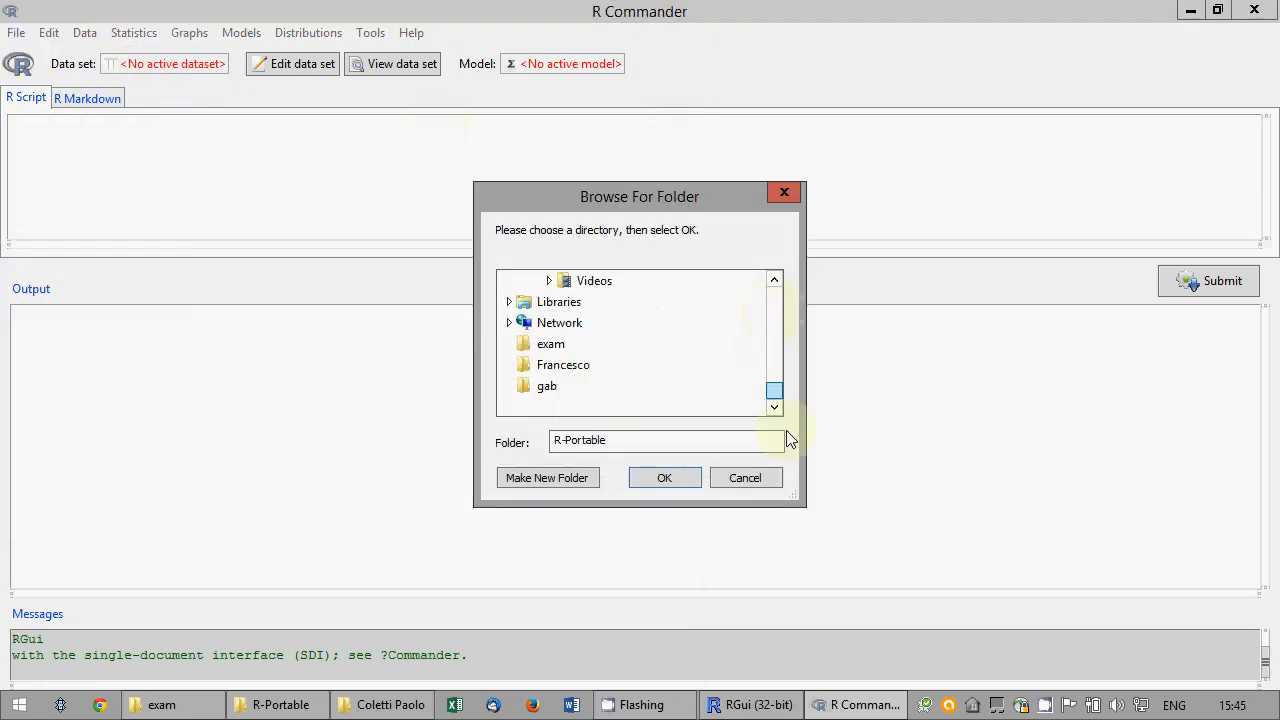
left_click(550, 343)
left_click(660, 476)
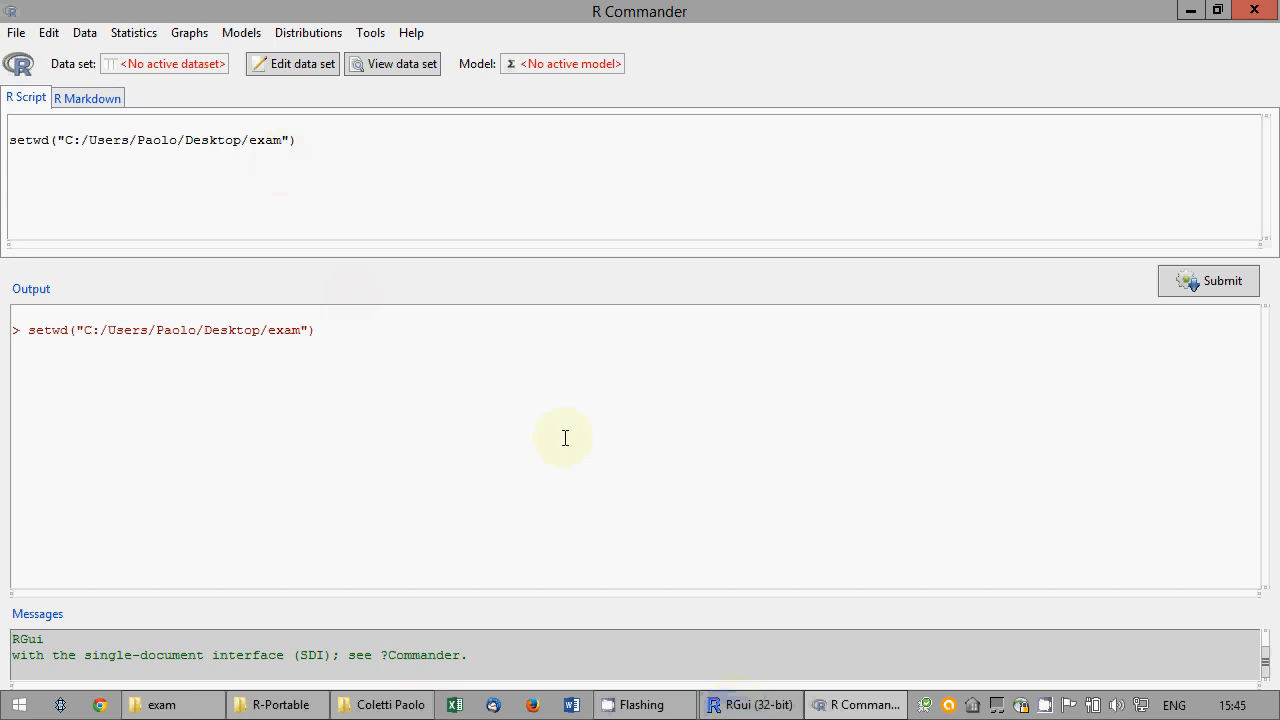
- Load the exam.RData workspace in RGui and return to R Commander
left_click(752, 705)
left_click(16, 33)
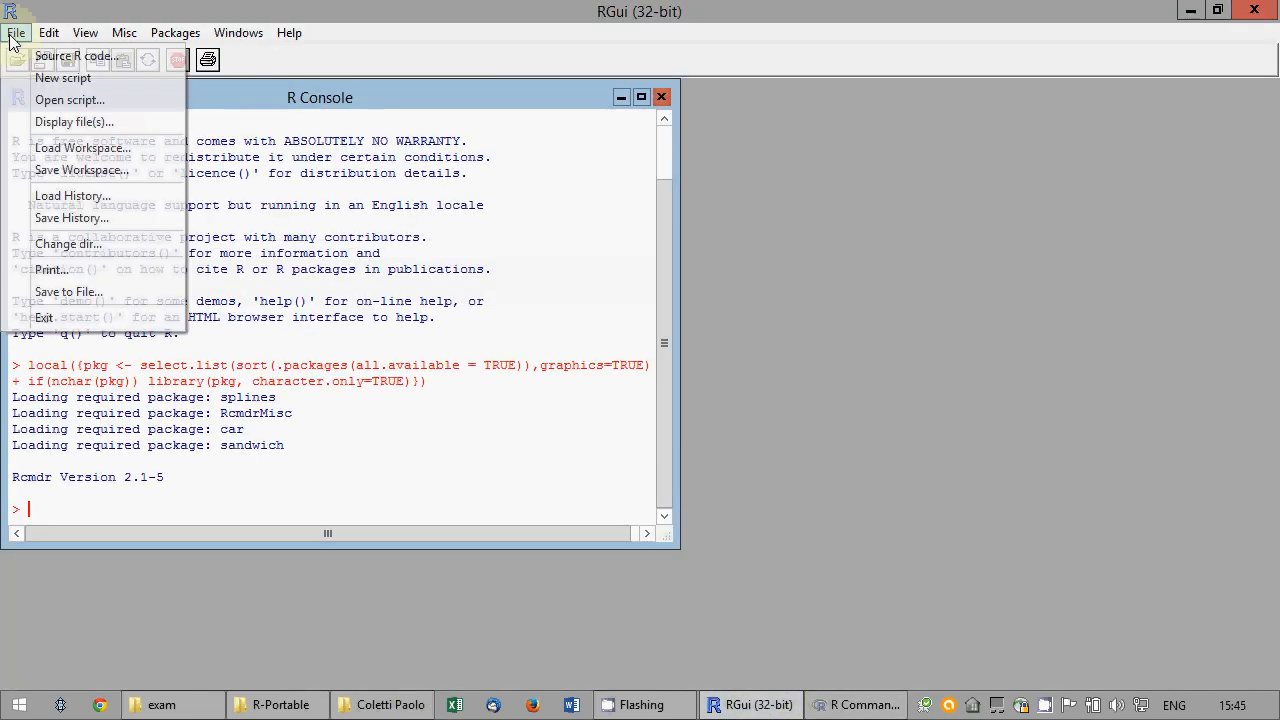
left_click(60, 149)
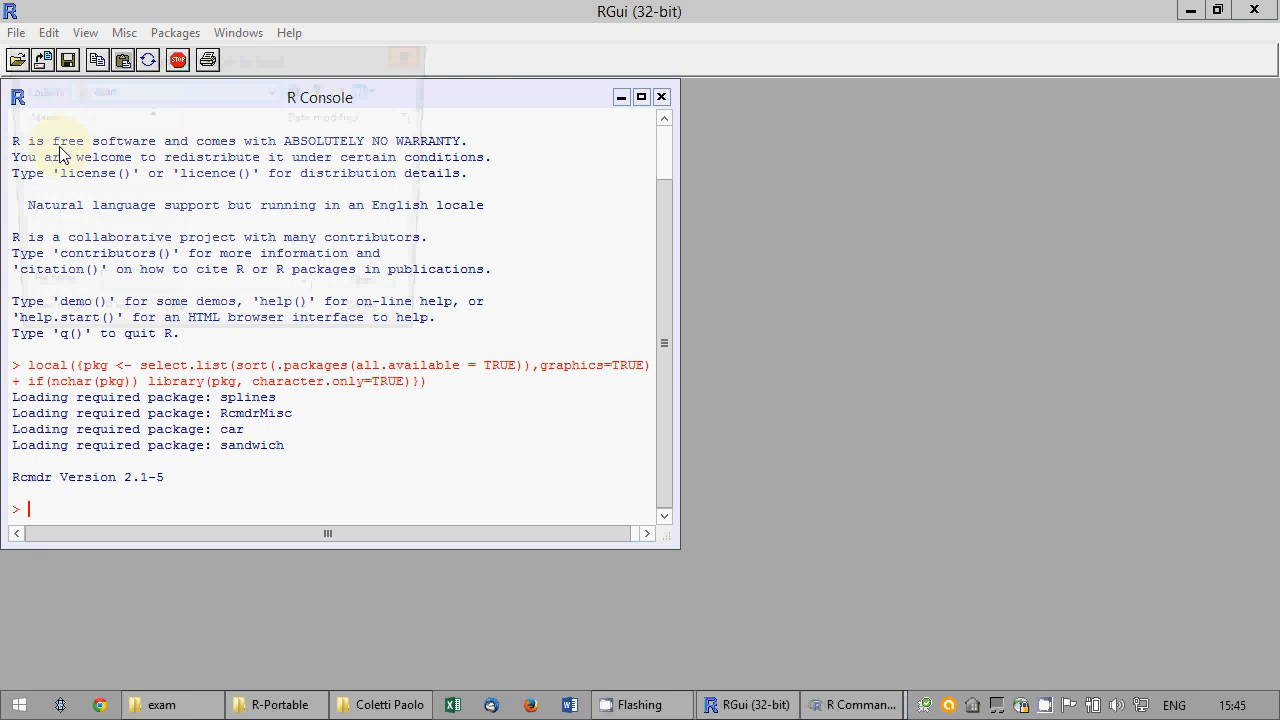
left_click(88, 138)
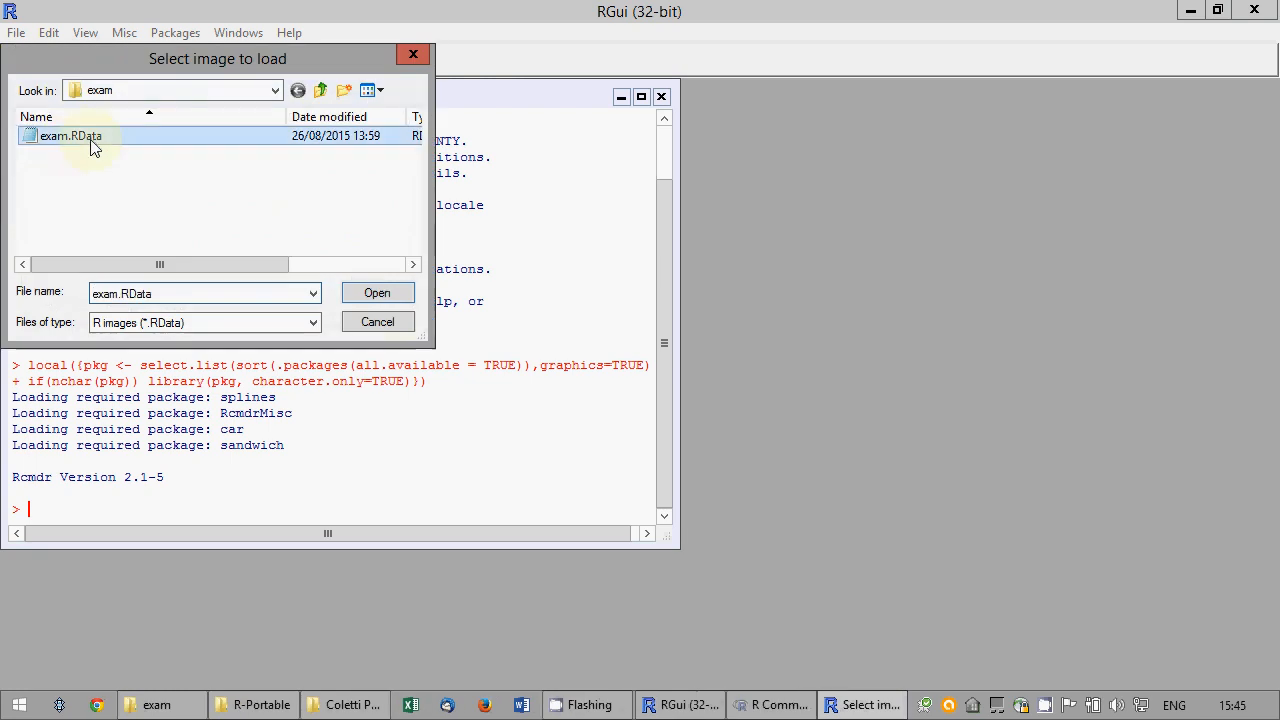
left_click(378, 293)
left_click(862, 705)
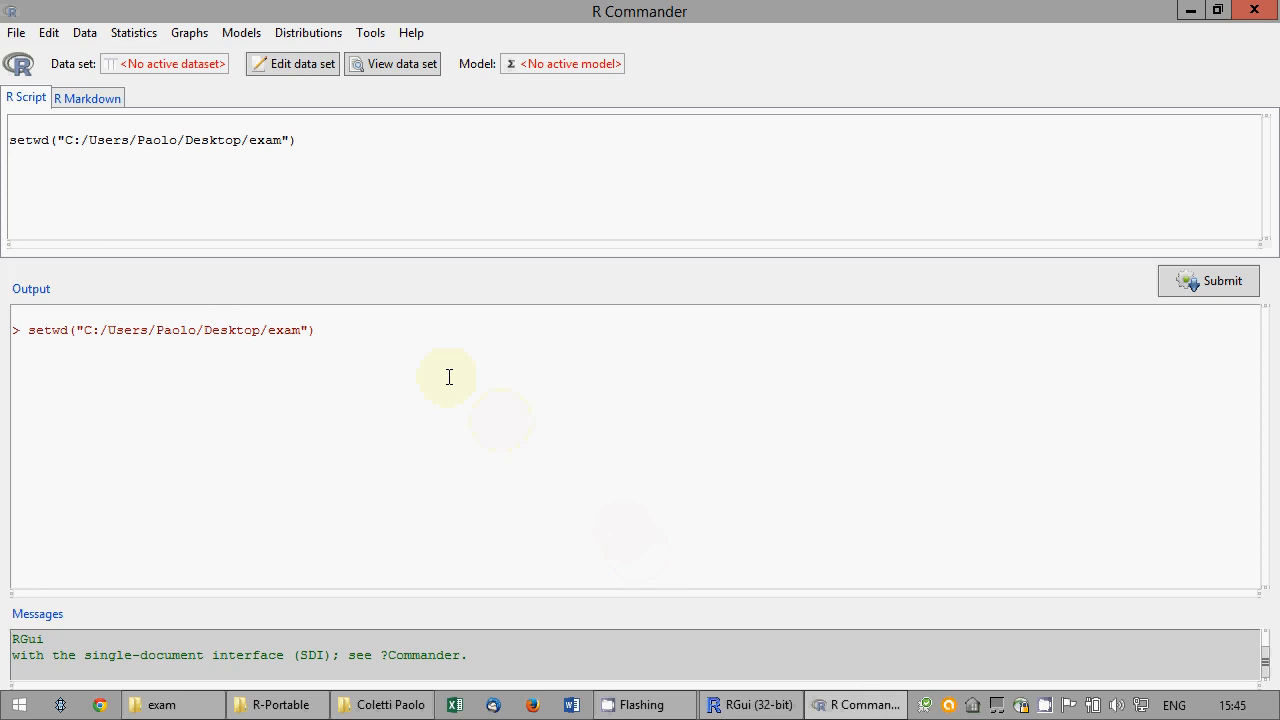
- List workspace objects with ls(), print aaa, and copy it into bbb
left_click(403, 189)
type("ls(")
left_click(1170, 289)
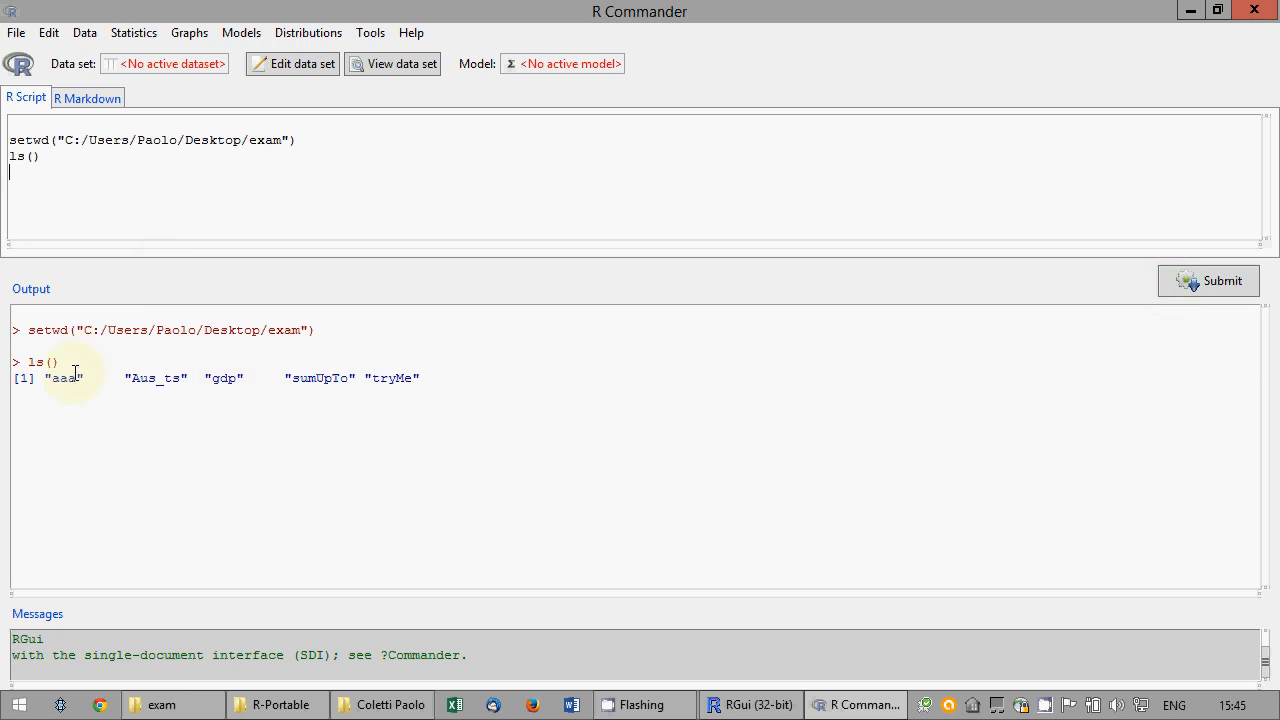
type("aaa")
left_click(1208, 280)
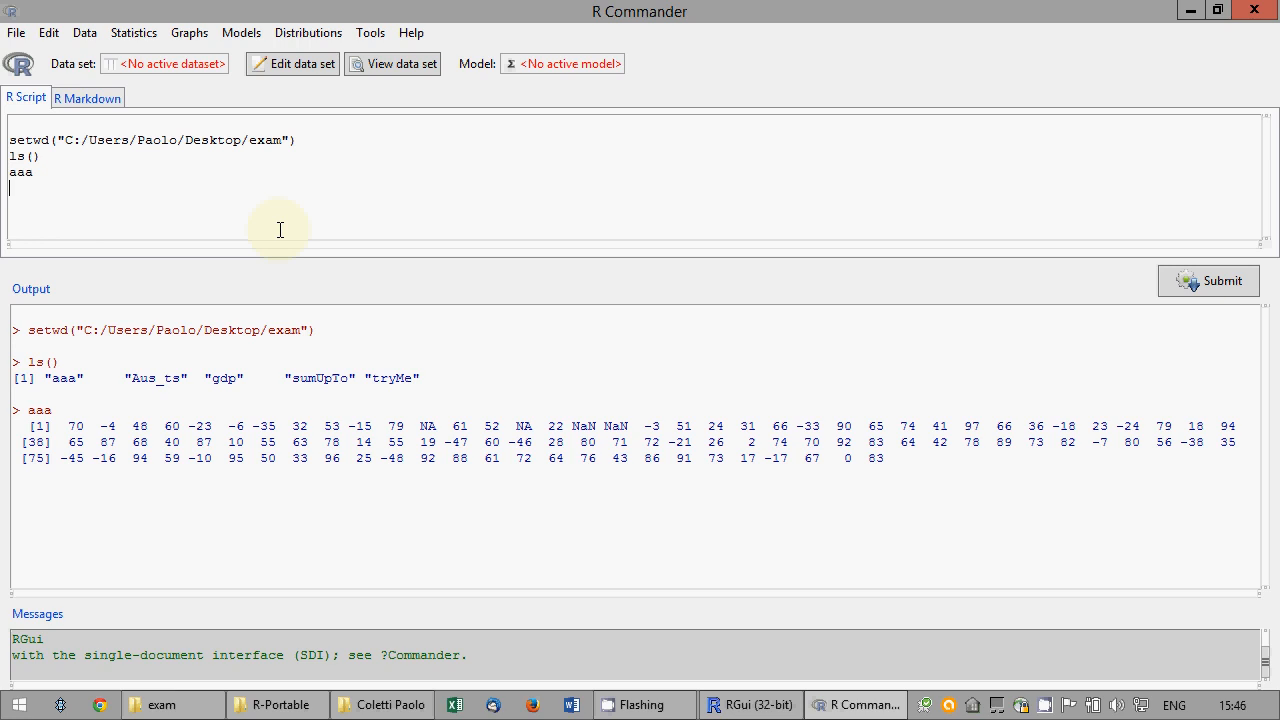
type("bbb <- aaa")
left_click(1196, 287)
- Replace every NA in bbb with 0 using bbb[is.na(bbb)] <- 0, then print bbb
type("bbb[is")
type("bbb)]")
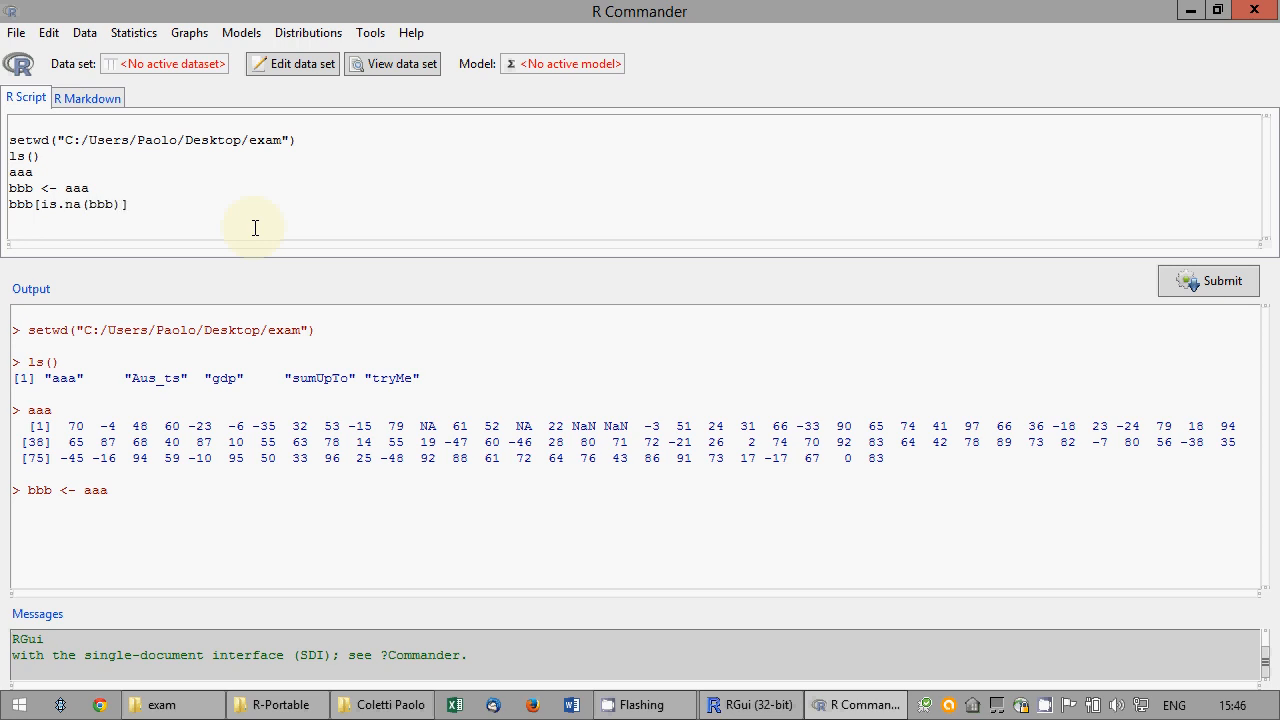
type(" <- 0")
left_click(1186, 288)
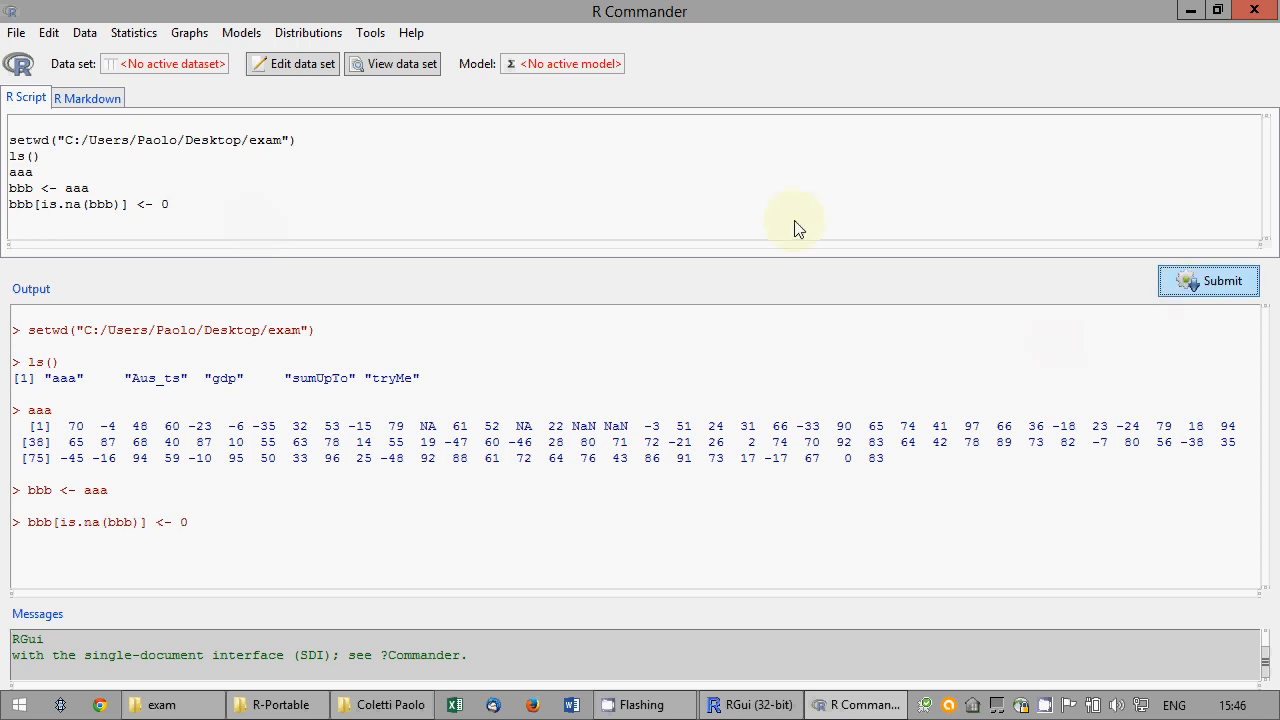
left_click(83, 222)
type("bbb")
left_click(1182, 286)
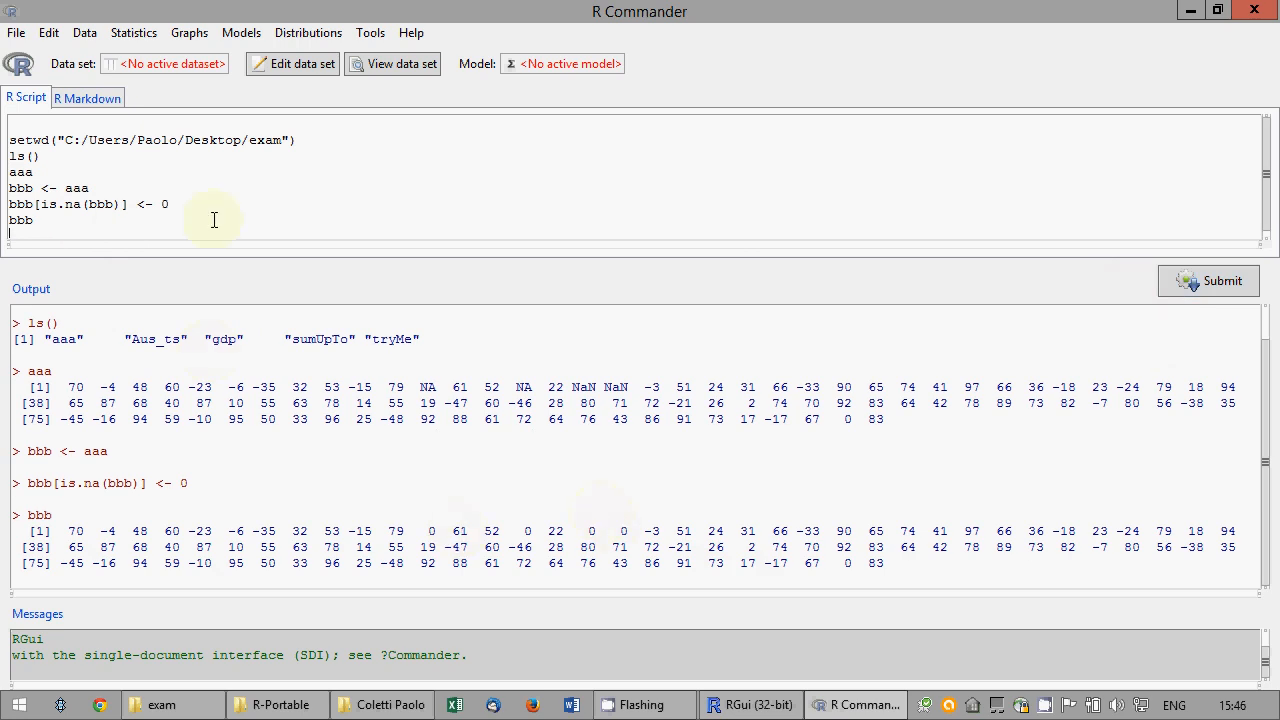
- Save the R Commander script as exam.R
left_click(14, 33)
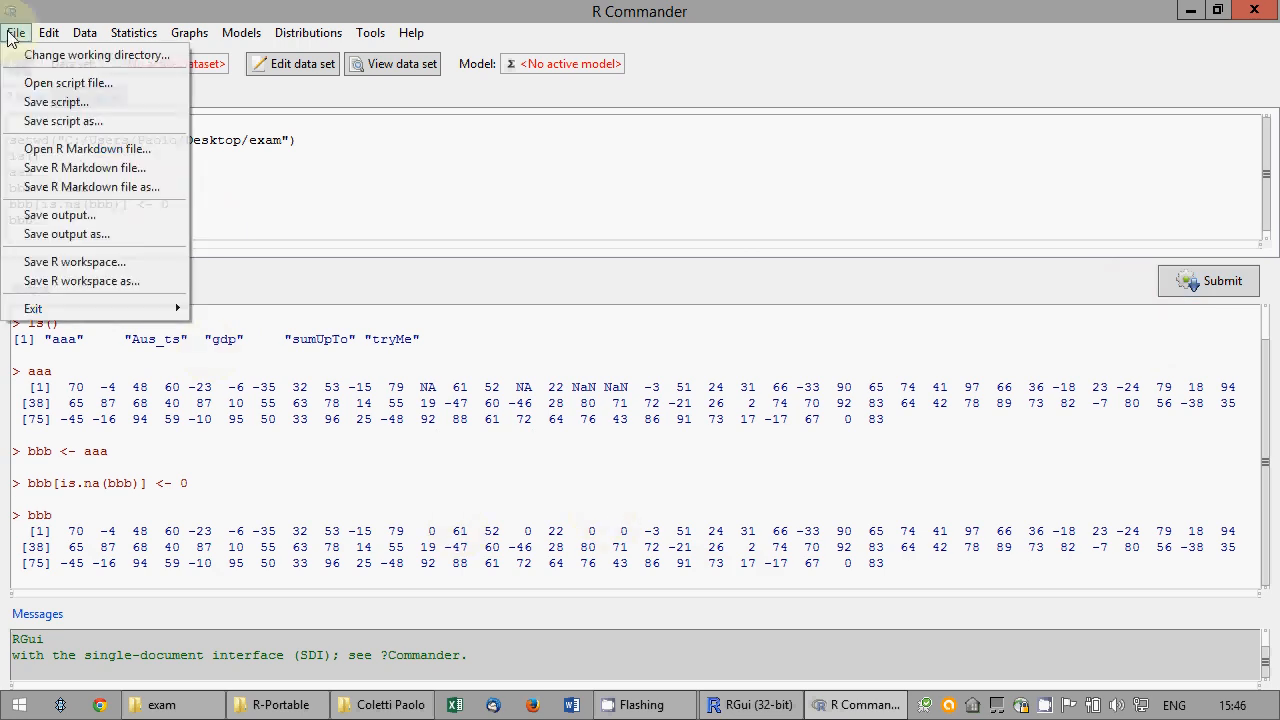
left_click(57, 120)
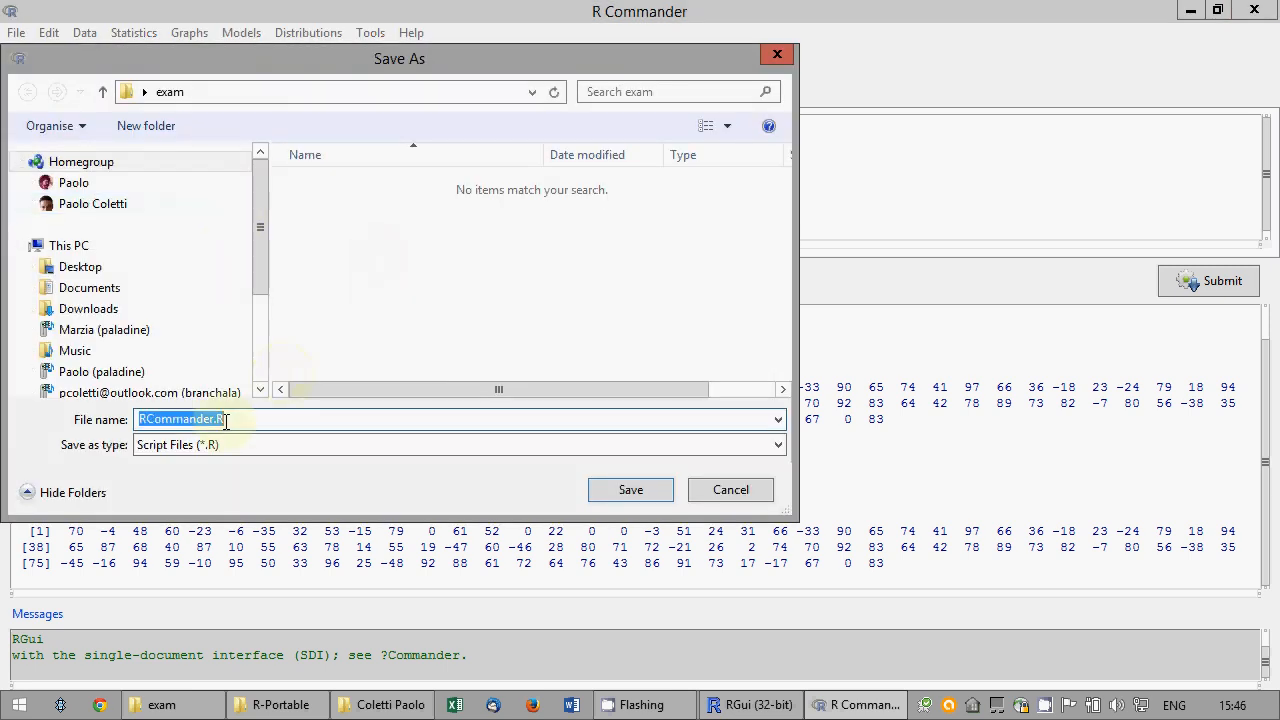
type("e")
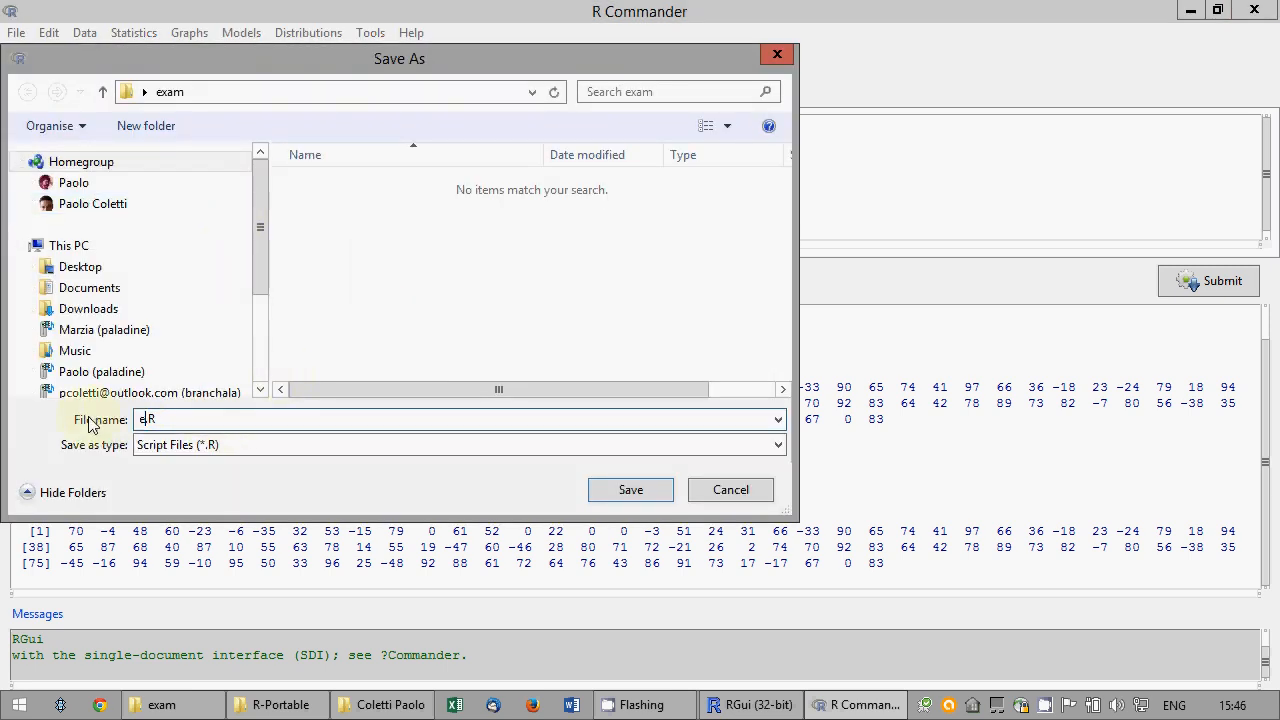
type("xam")
left_click(641, 491)
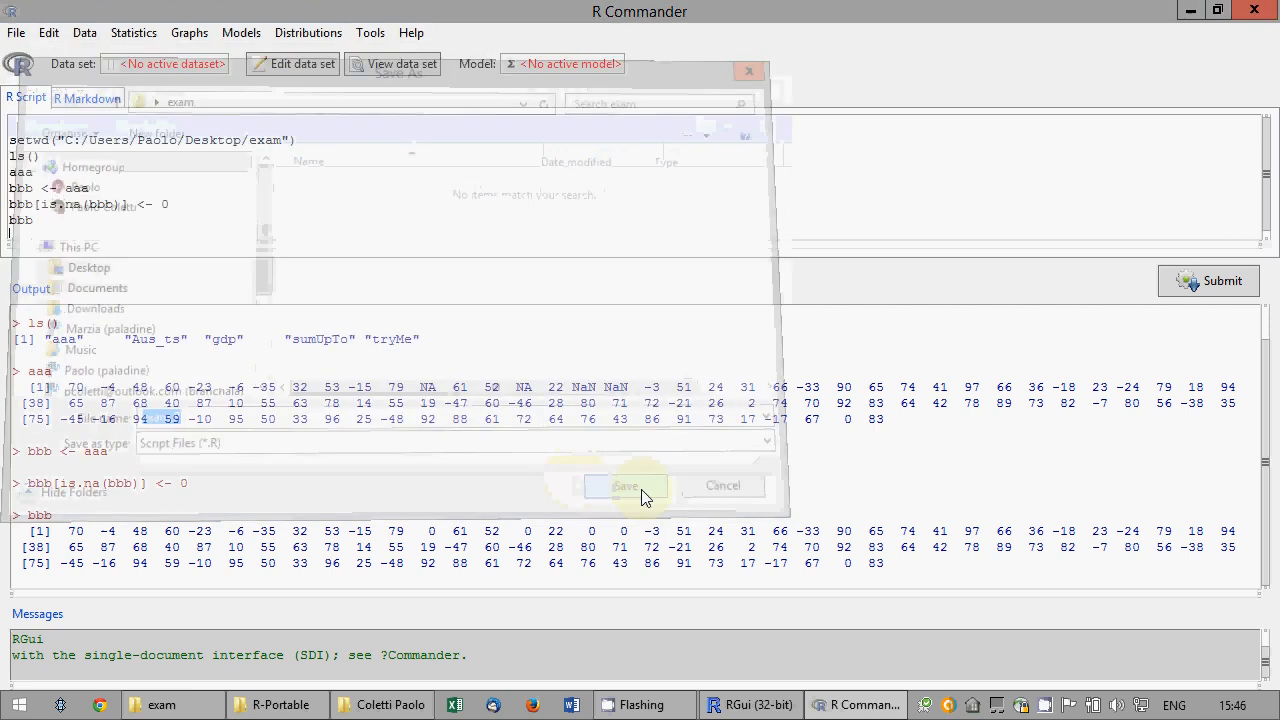
- Open the Save output as dialog and cancel it without saving
left_click(16, 32)
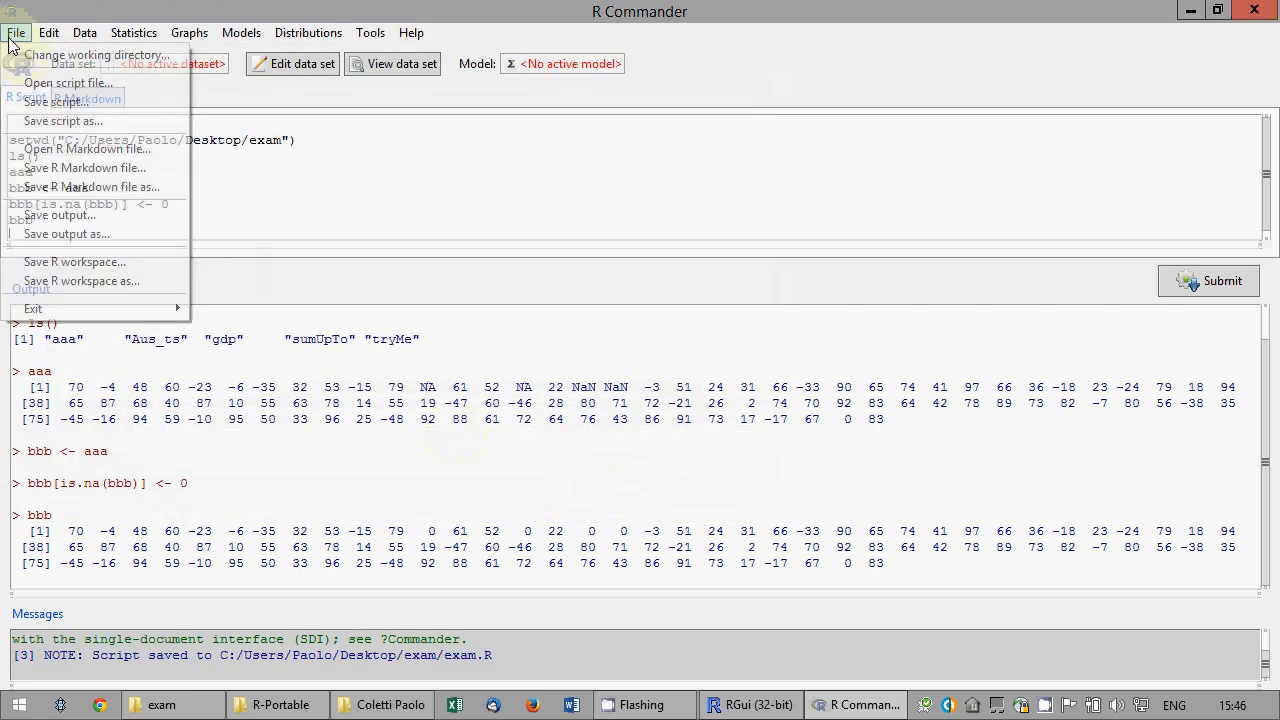
left_click(66, 233)
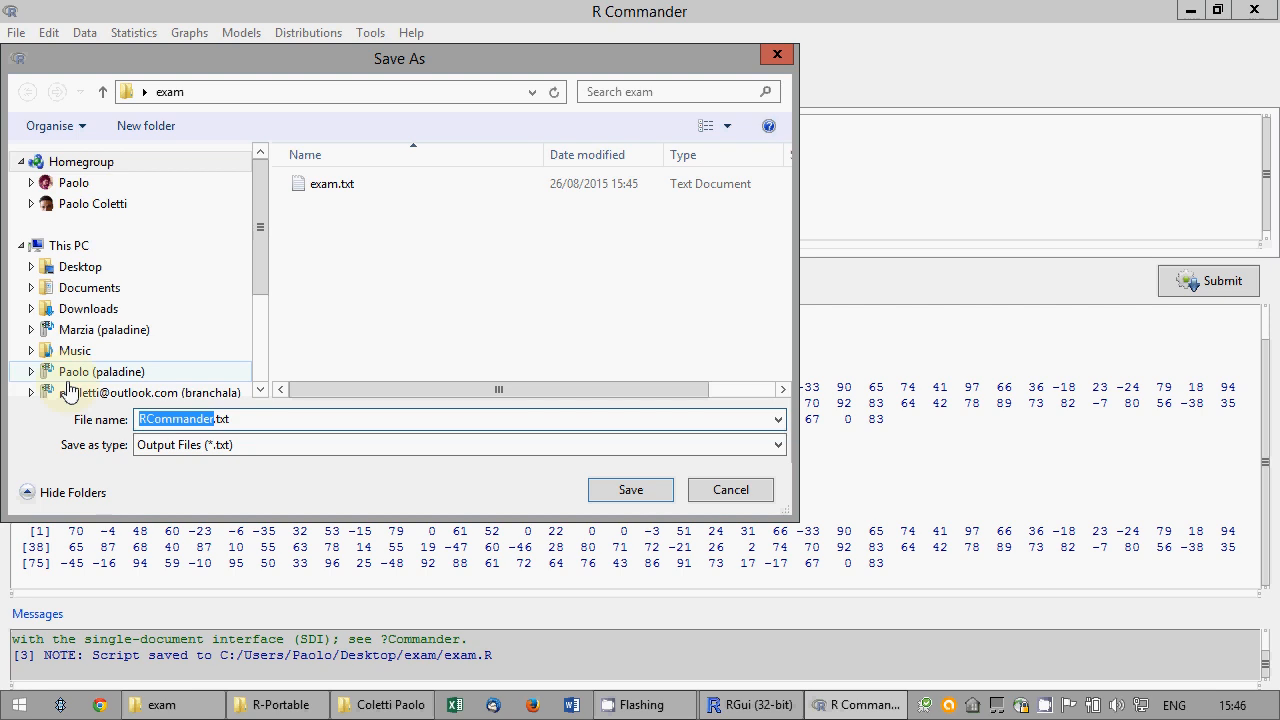
key("Escape")
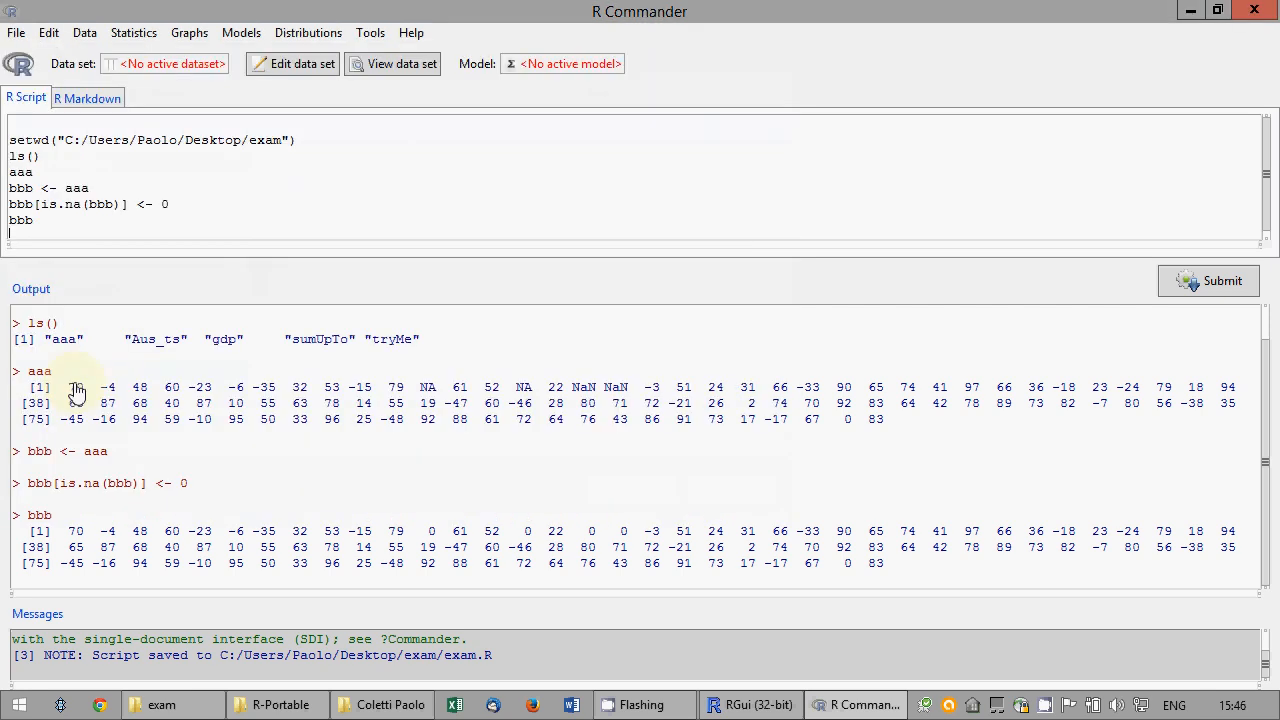
- Save the R workspace as exam.RData, overwriting the existing copy in the exam folder
left_click(14, 32)
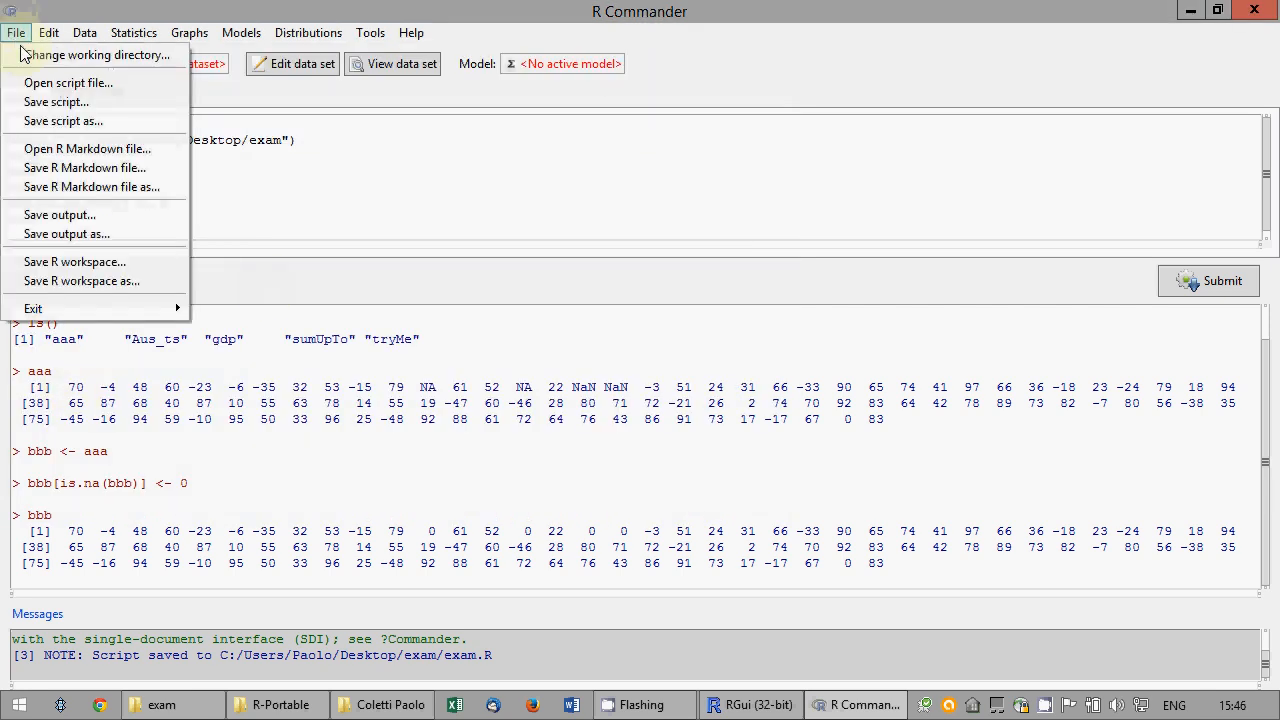
left_click(58, 281)
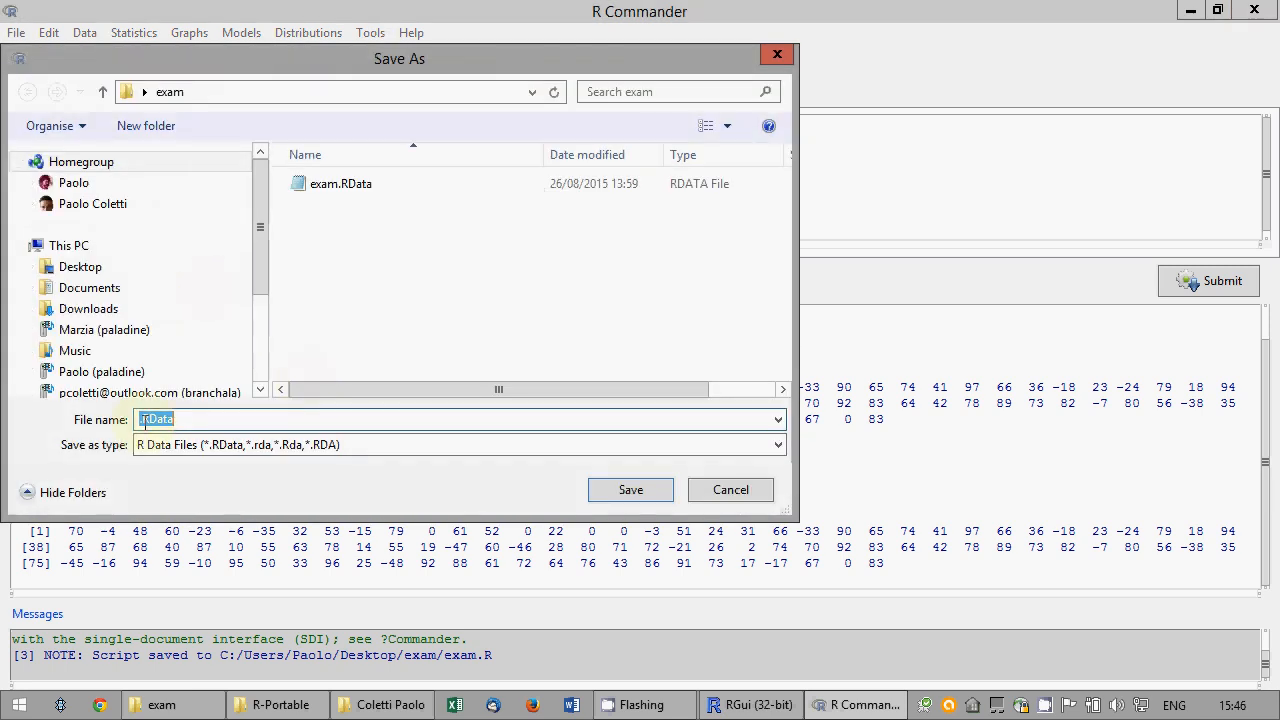
left_click(140, 420)
type("ex")
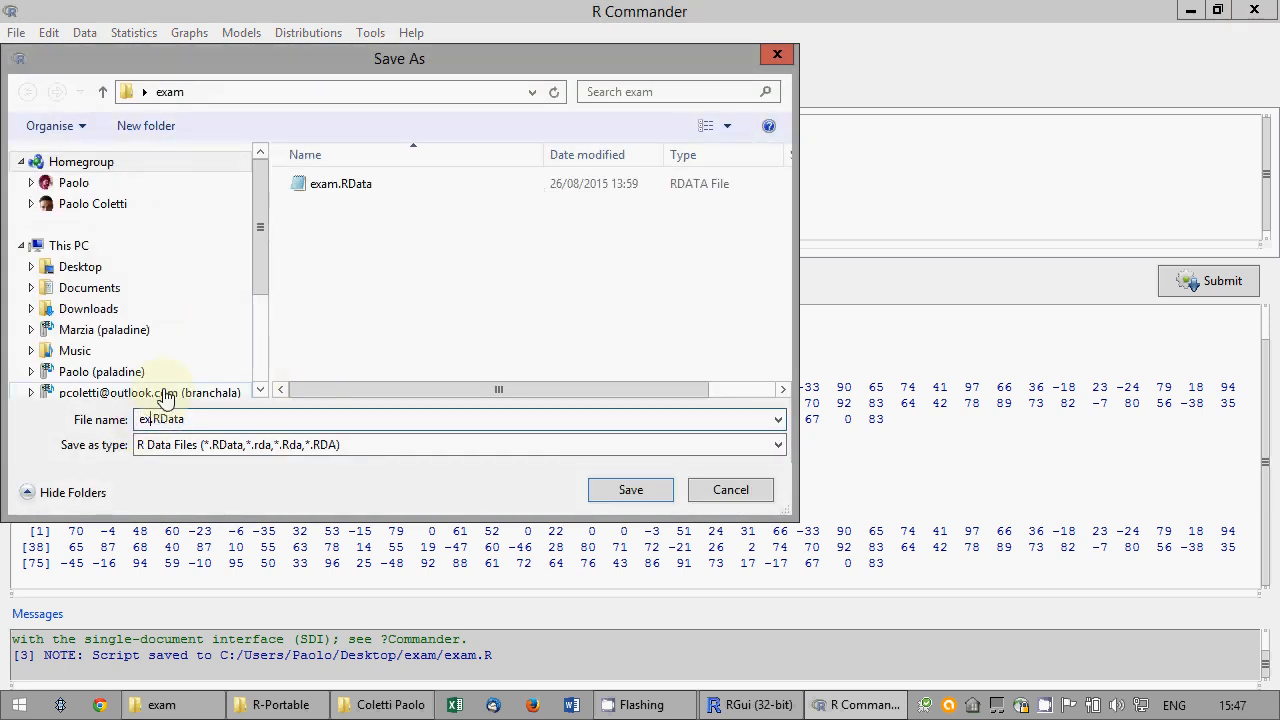
type("am")
left_click(622, 490)
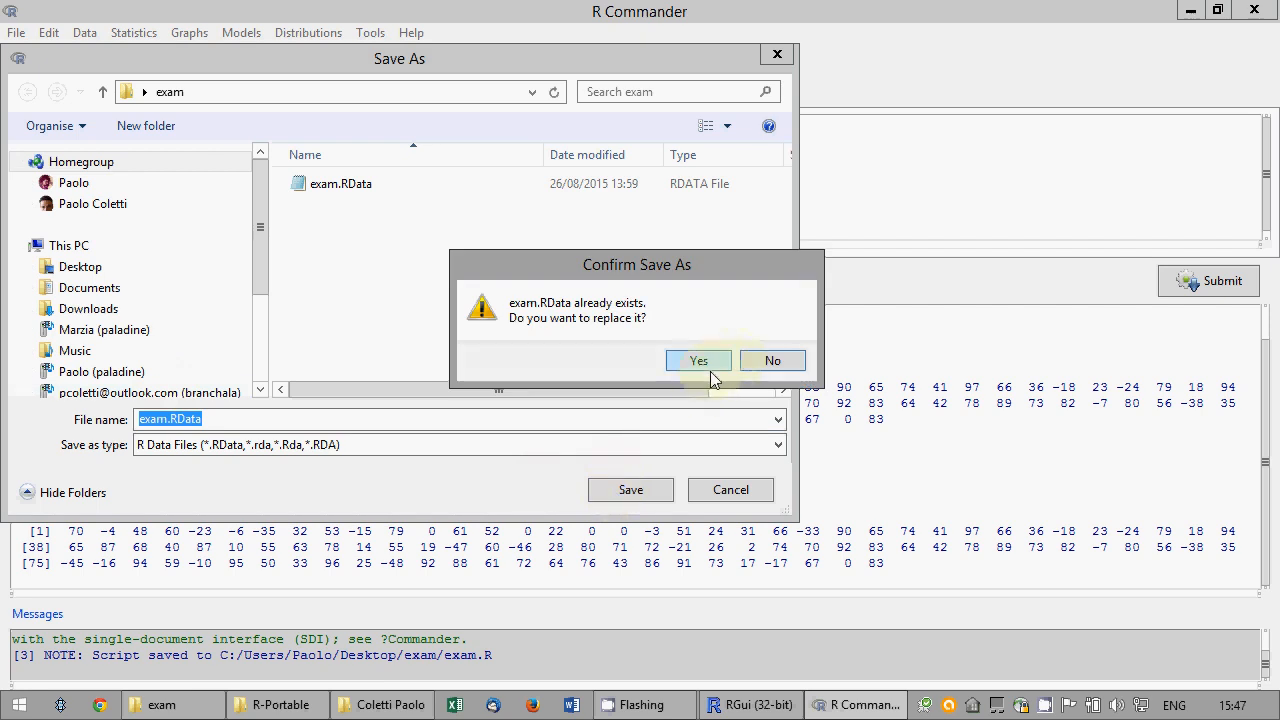
left_click(690, 362)
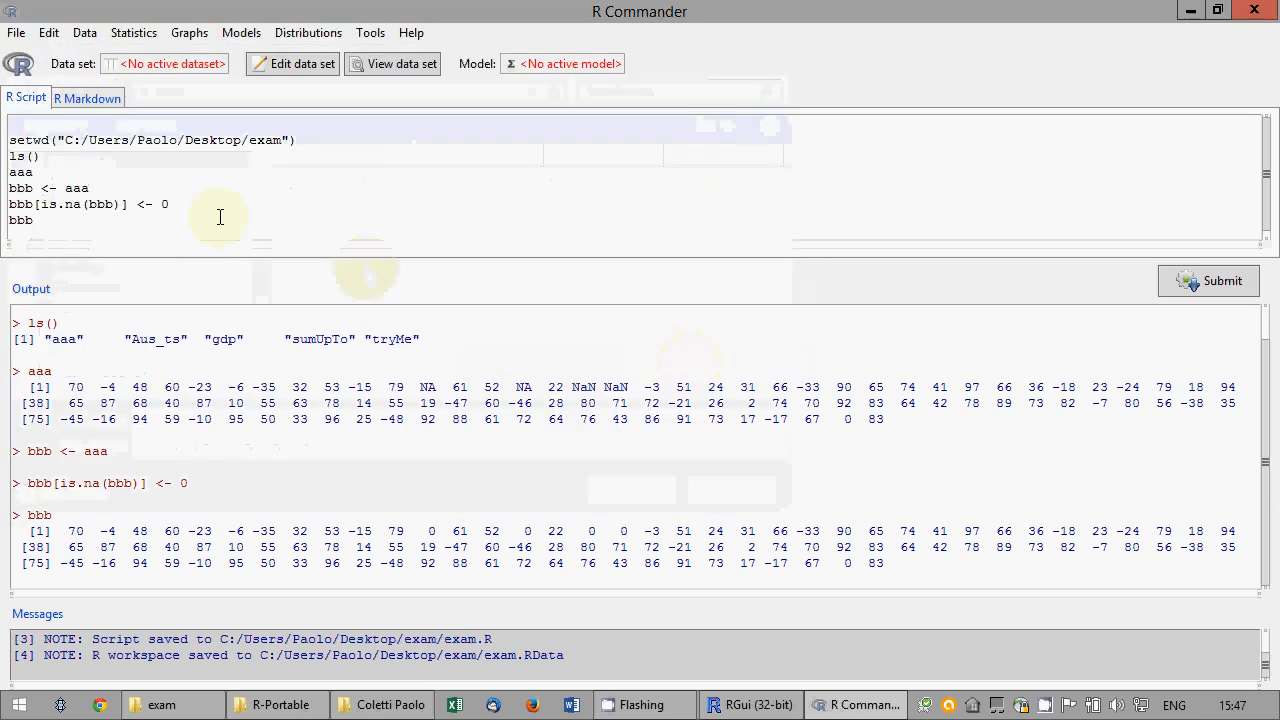
left_click(215, 238)
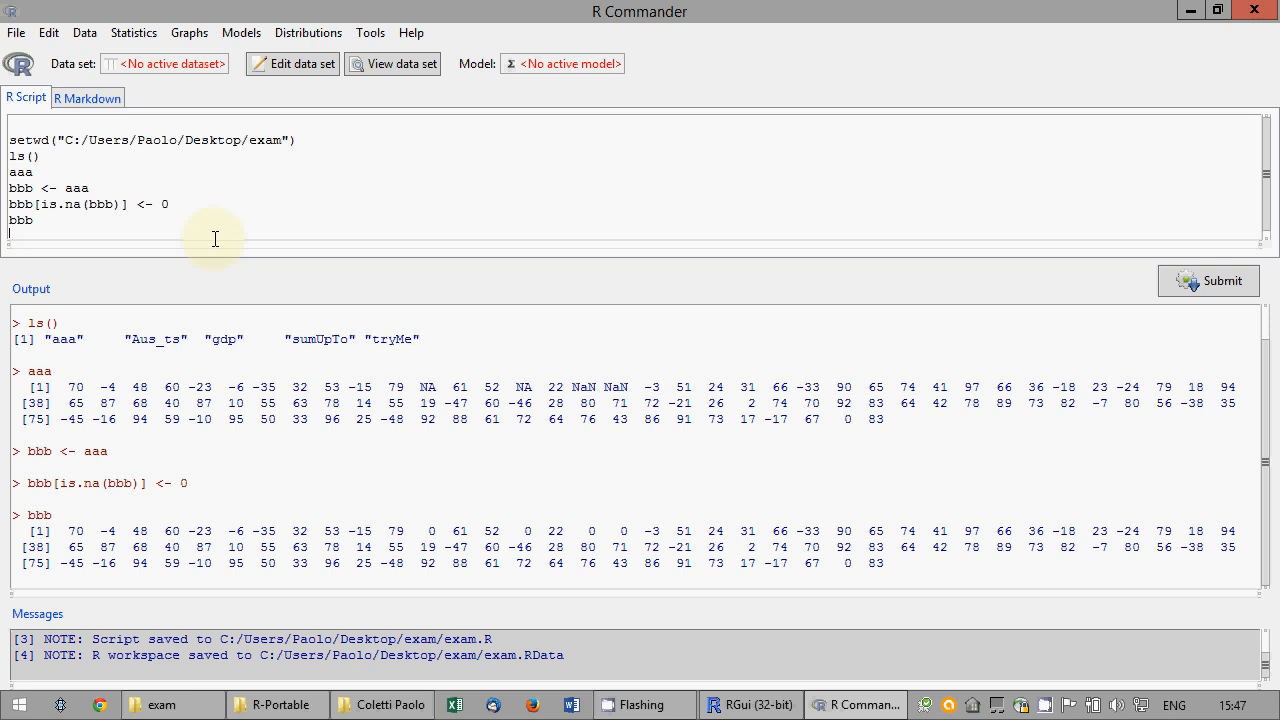
- Create and run ccc <- data.frame(first=aaa,second=bbb)
type("ccc")
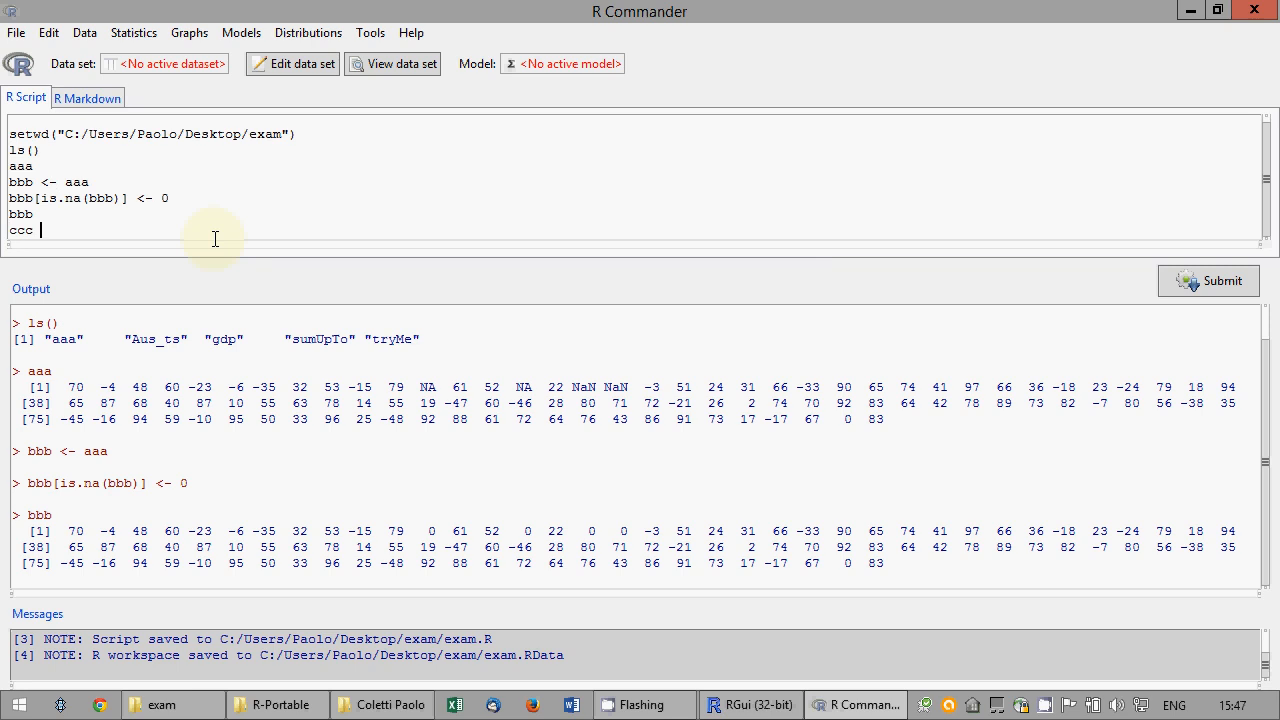
type(" -")
key("BackSpace")
type("<- data.frame(first=aaa,second=bbb)")
left_click(1175, 283)
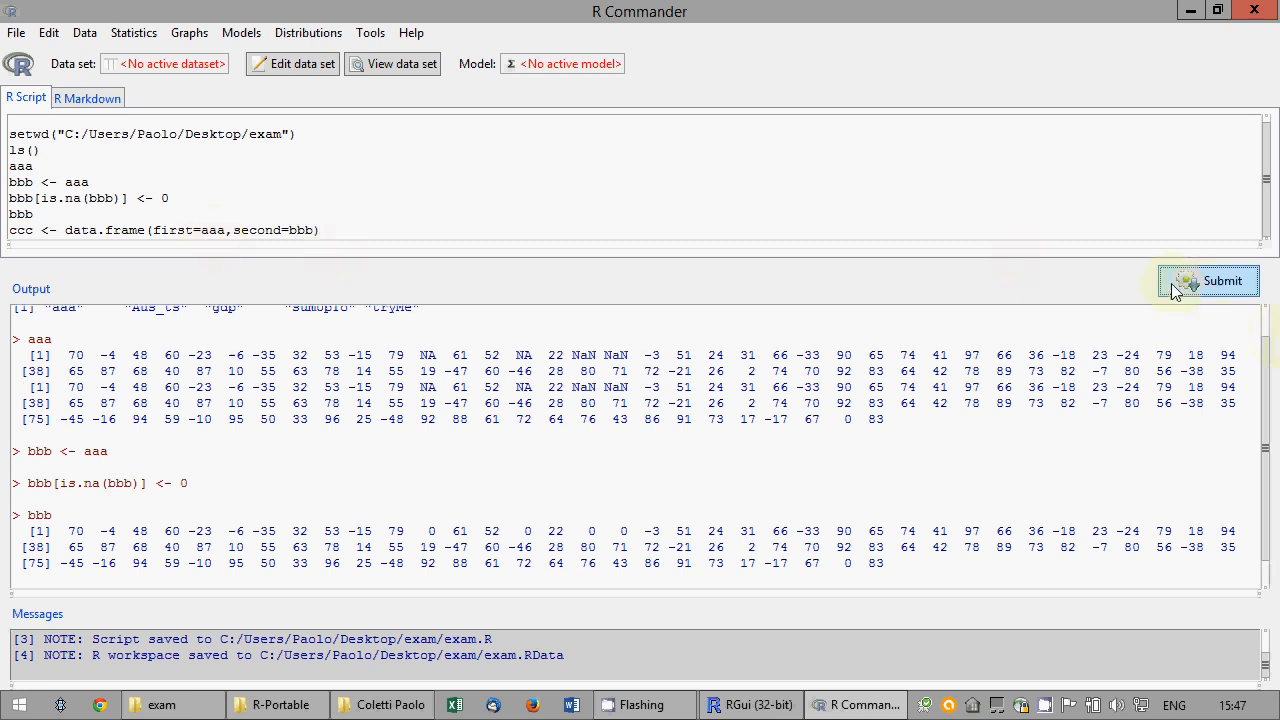
- Print the ccc data frame and scroll through its output
key("Return")
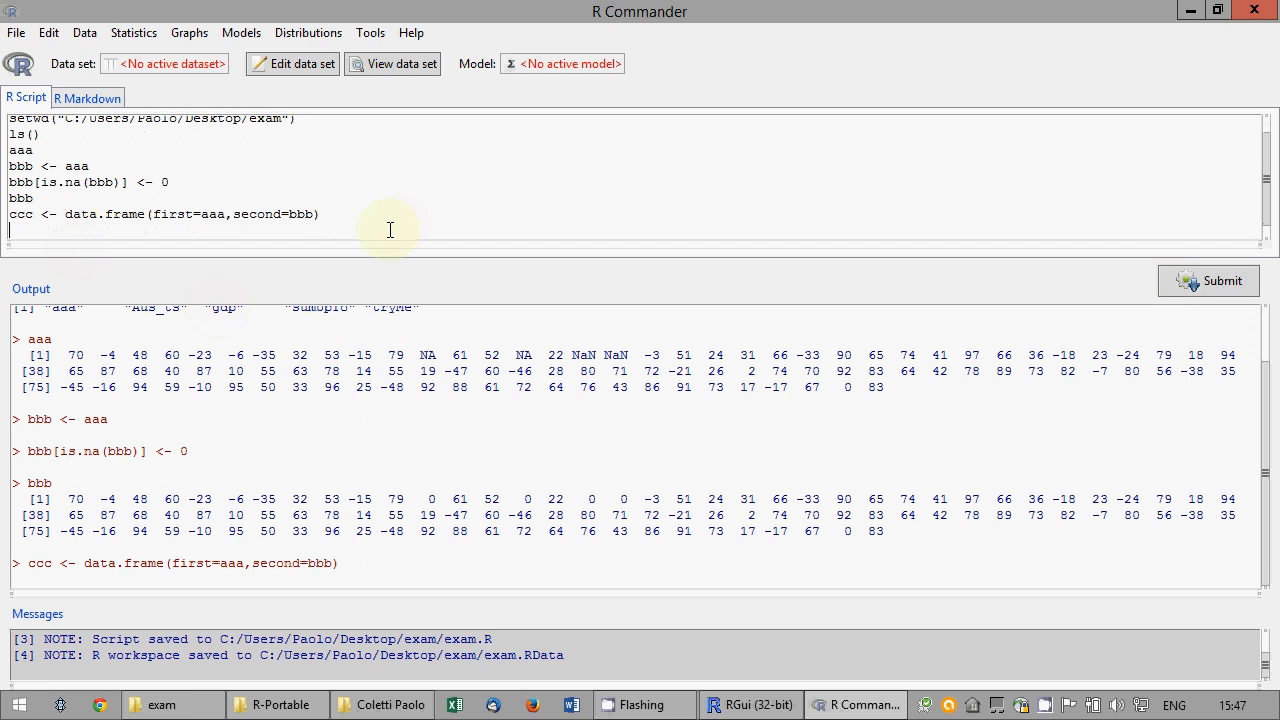
type("ccc")
left_click(1186, 284)
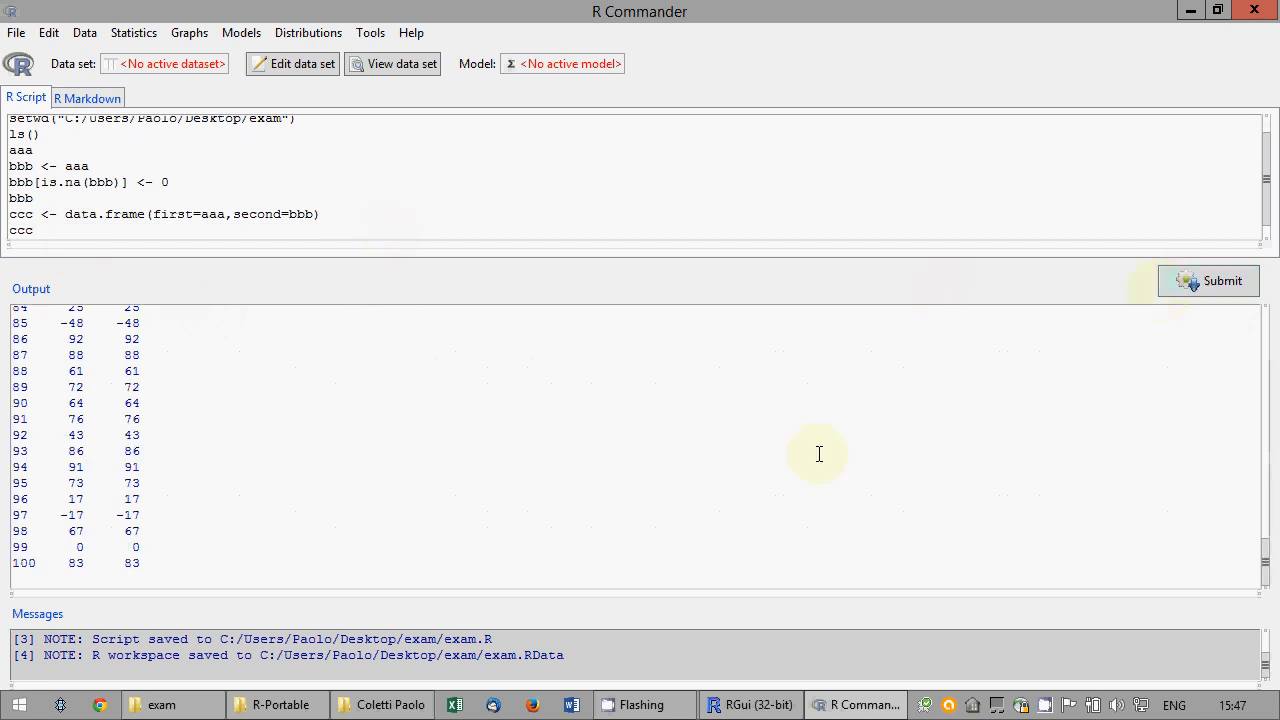
left_click_drag(1264, 578, 1240, 608)
- Add the script line ddd <- aaa below ccc
left_click(108, 232)
key("Return")
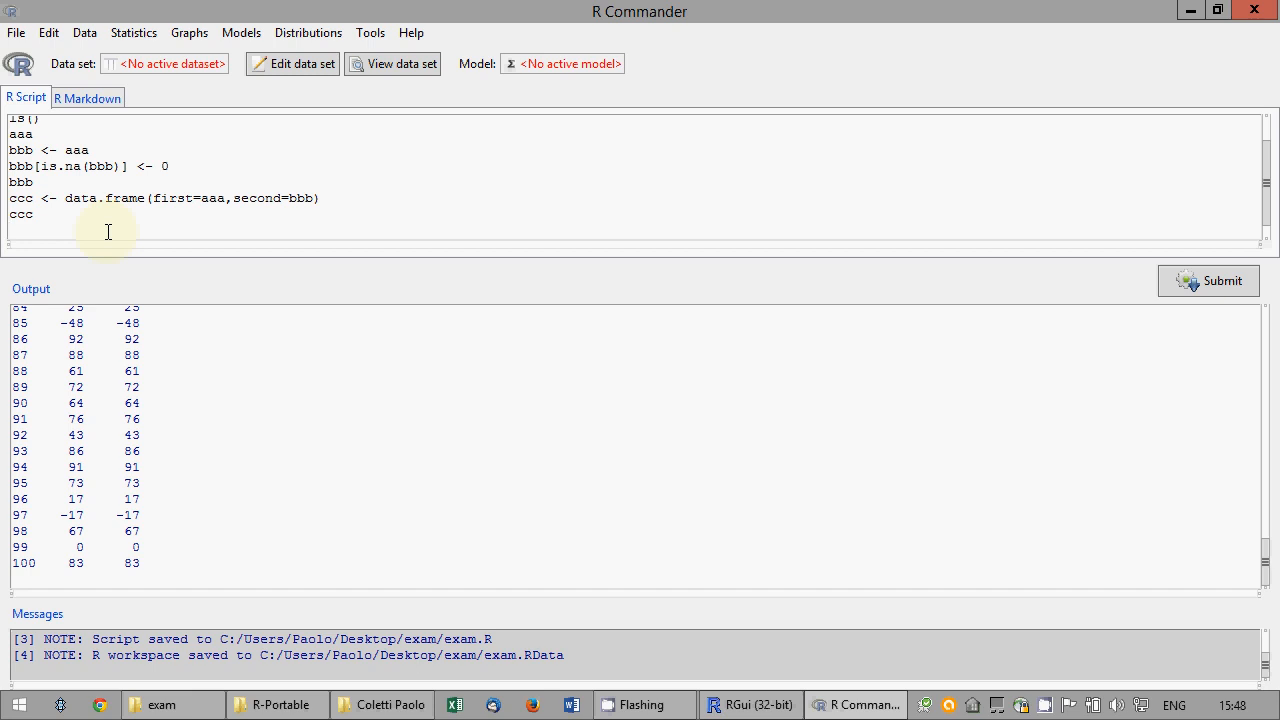
type("ddd <- aaa")
- Run ddd <- aaa, then run ddd[c(-3,-5,-7,-9,-20:-24)] <- NA
left_click(1218, 277)
left_click(354, 229)
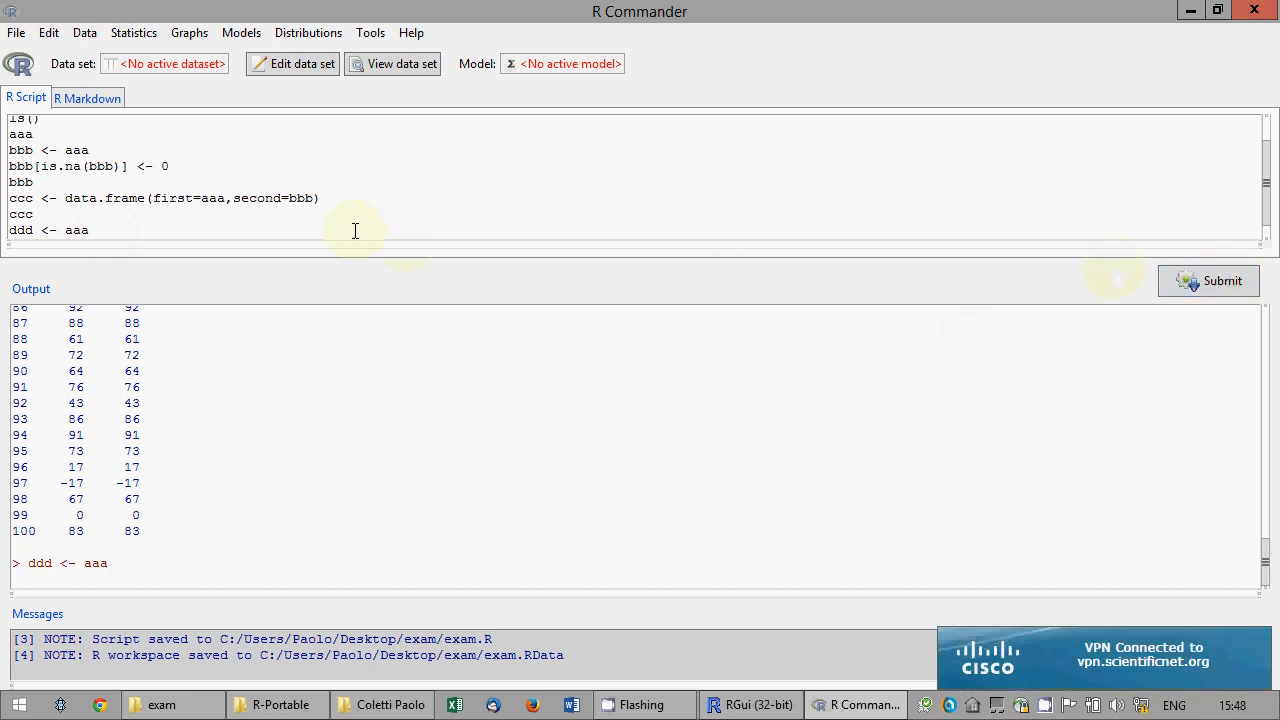
key("Return")
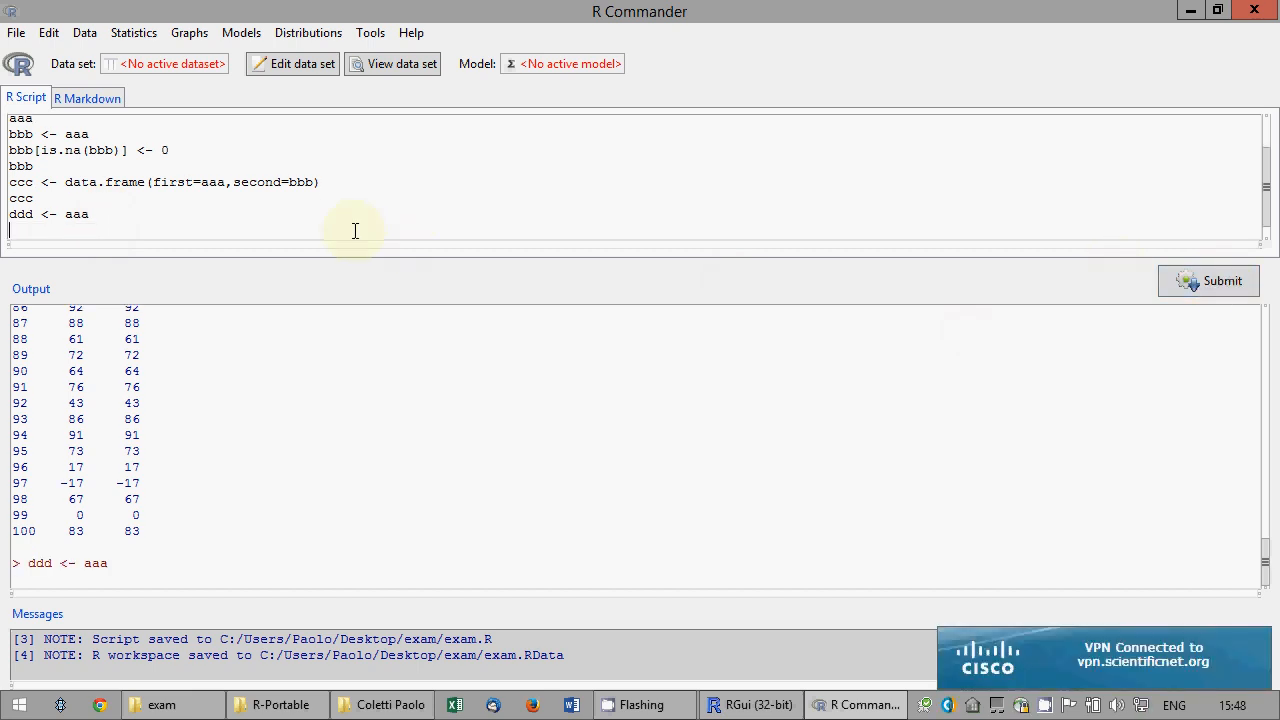
type("ddd[")
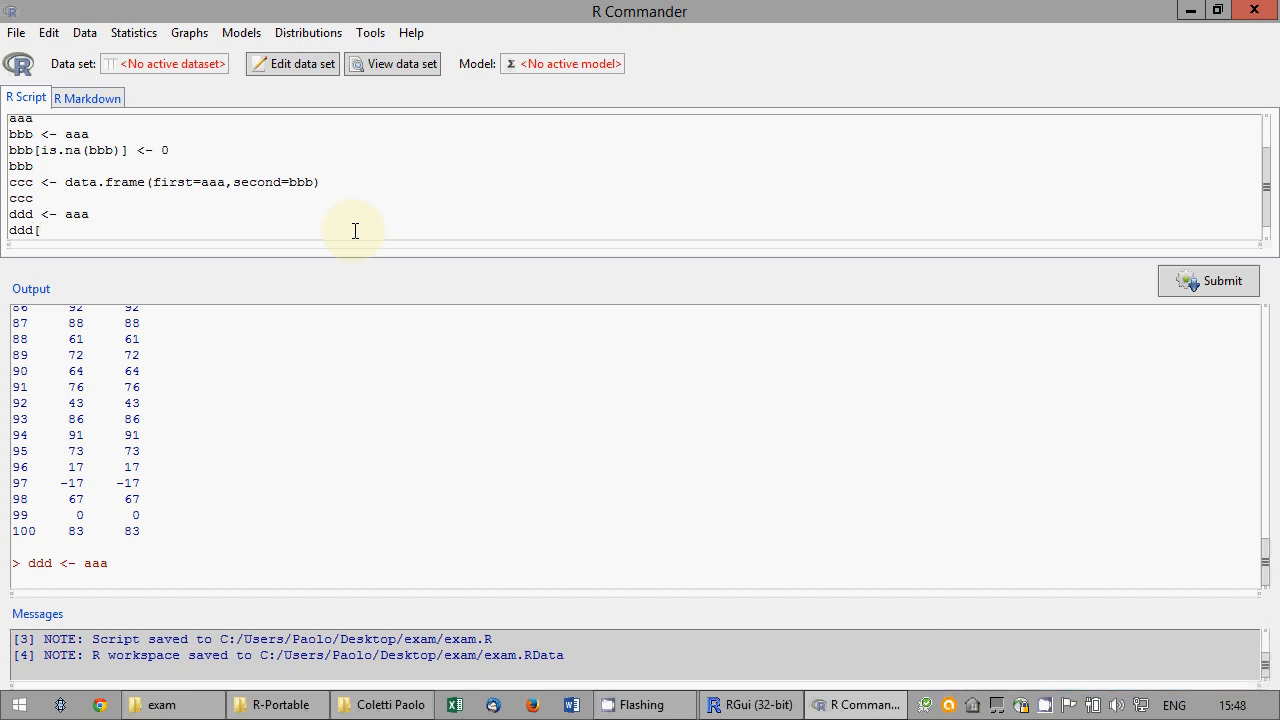
type("c(-3,-5,")
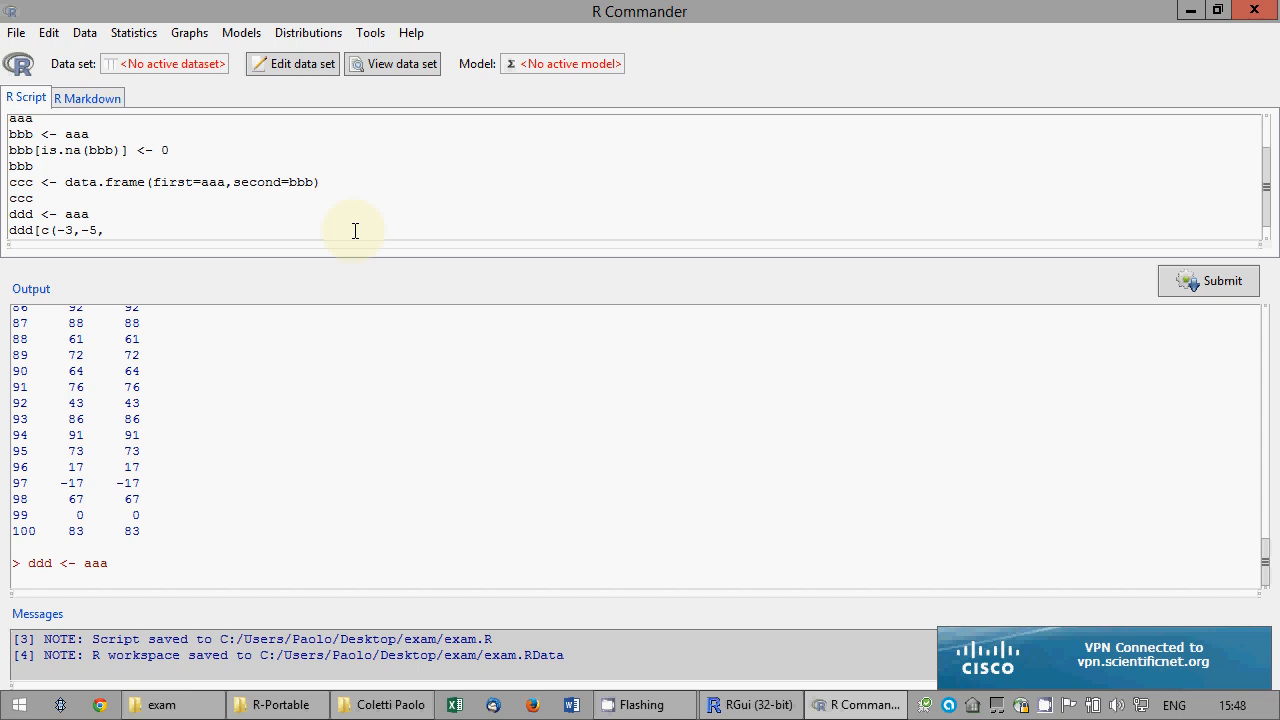
type("-7,-9,-20:")
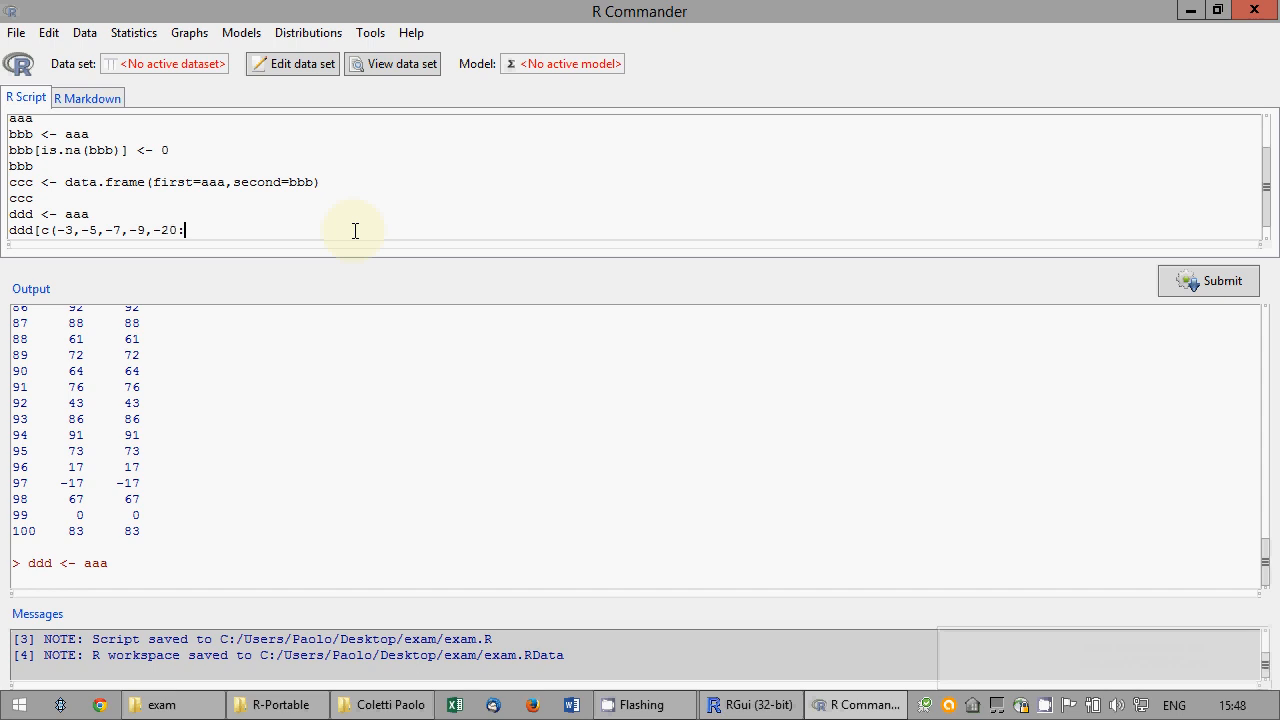
type("-24)")
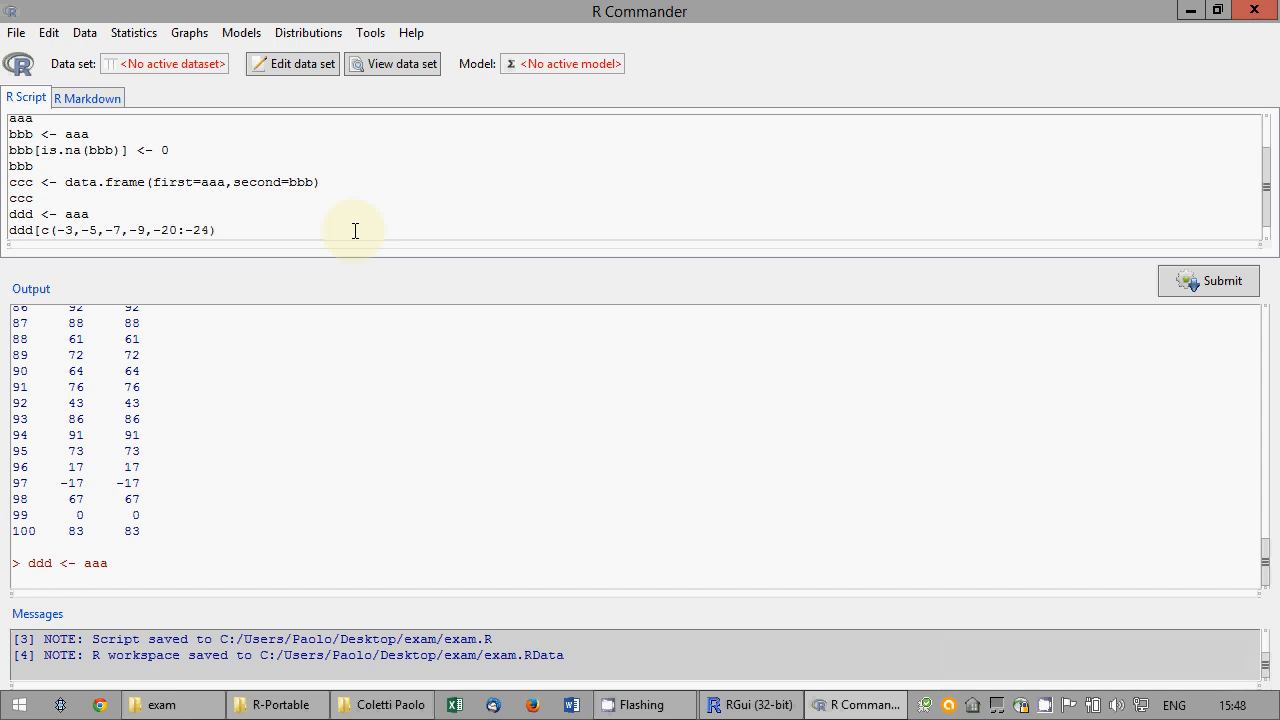
type("] <- NA")
left_click(1209, 284)
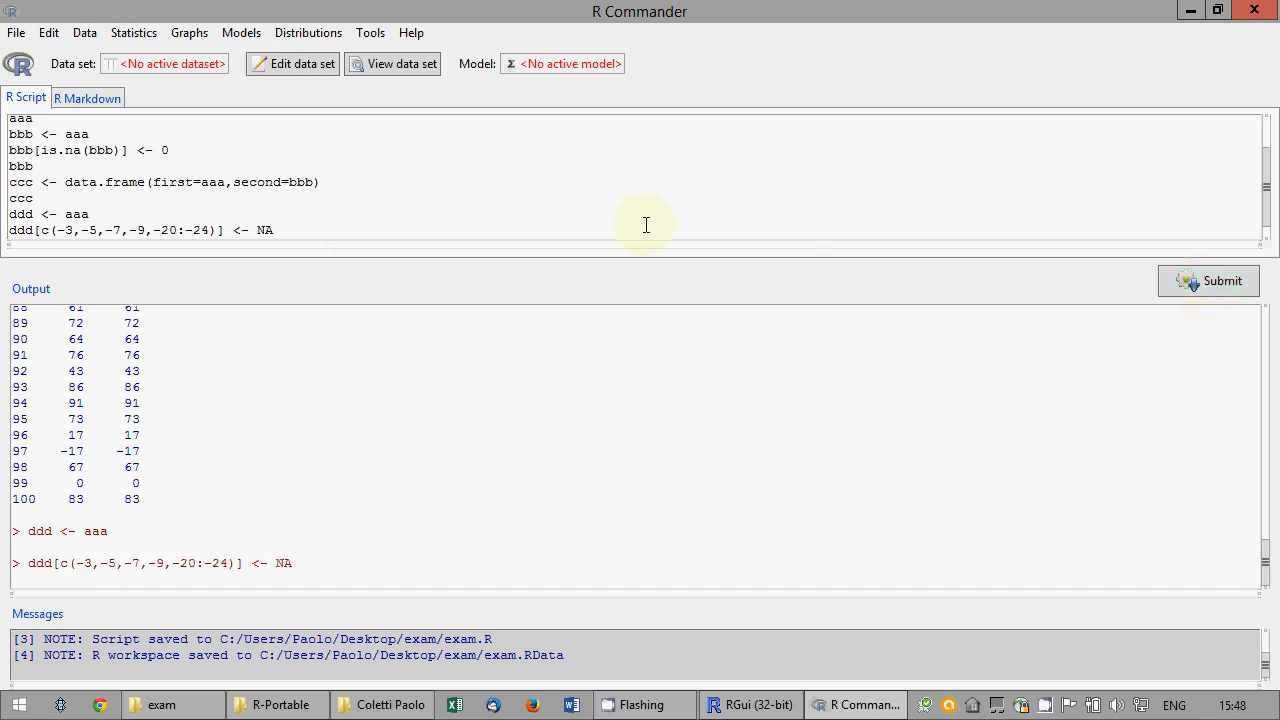
- Print ddd to confirm only positions 3, 5, 7, 9 and 20–24 keep values
key("Return")
type("ddd")
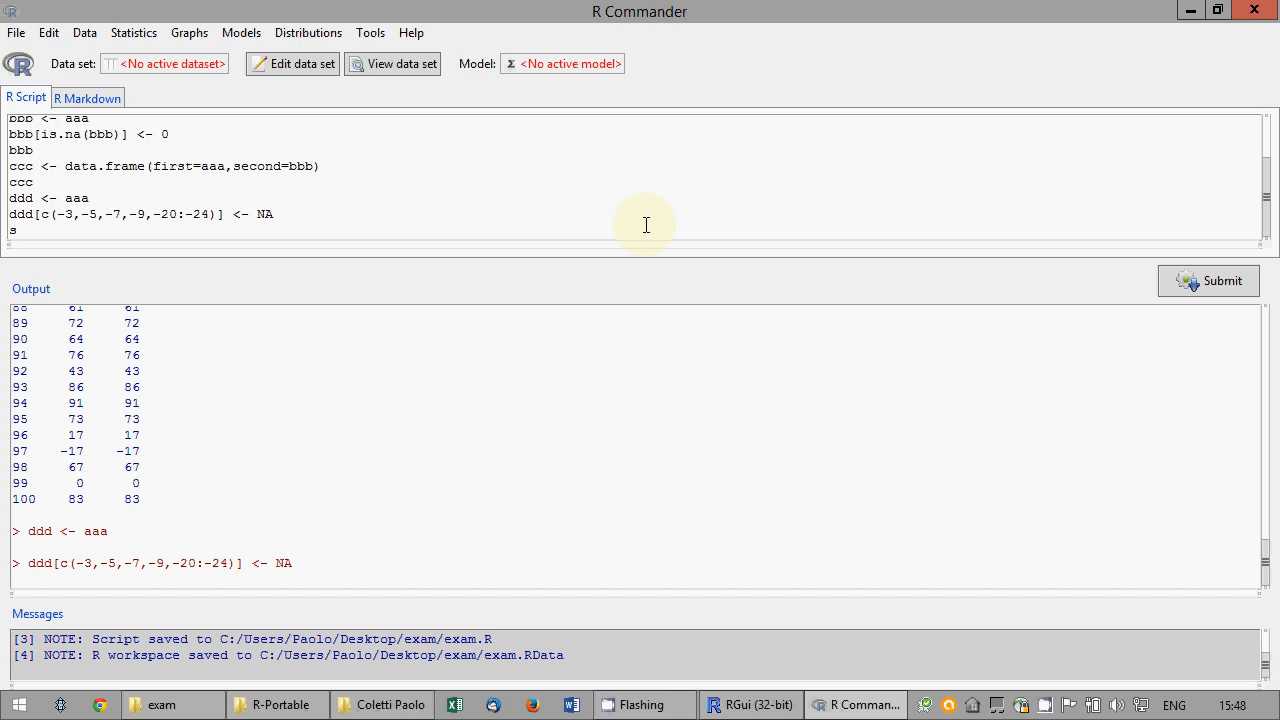
left_click(1223, 290)
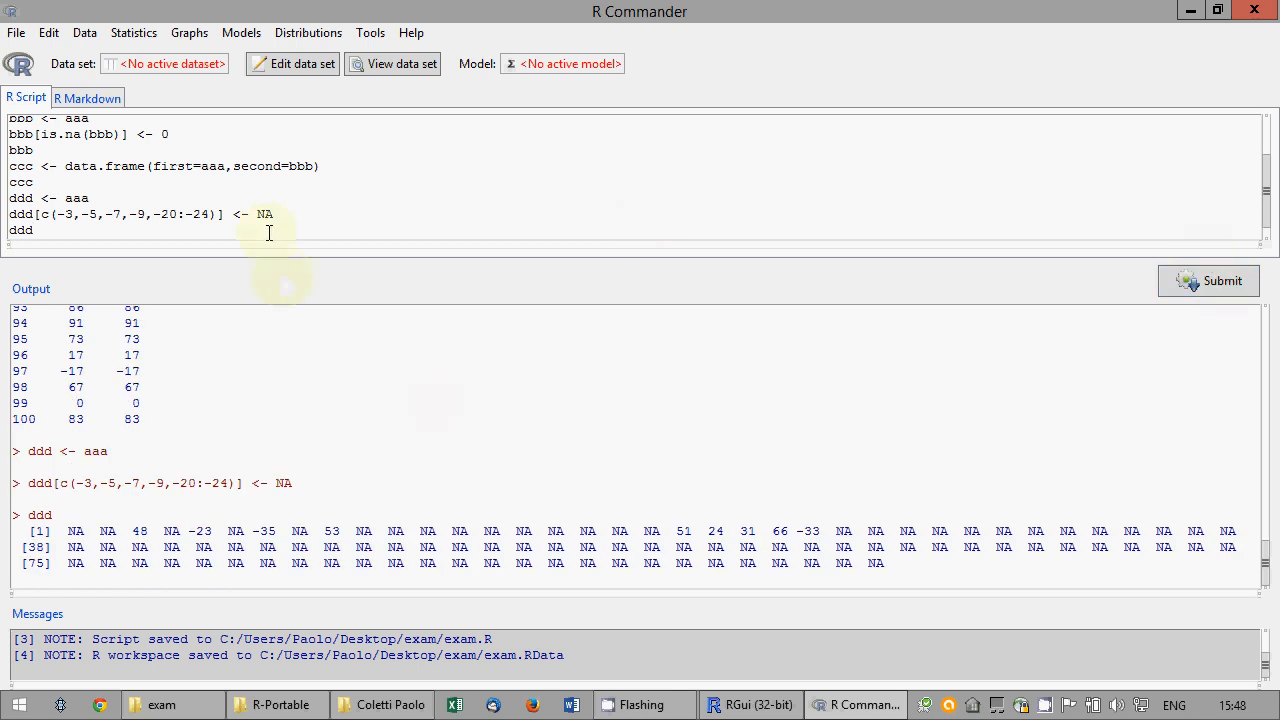
key("Return")
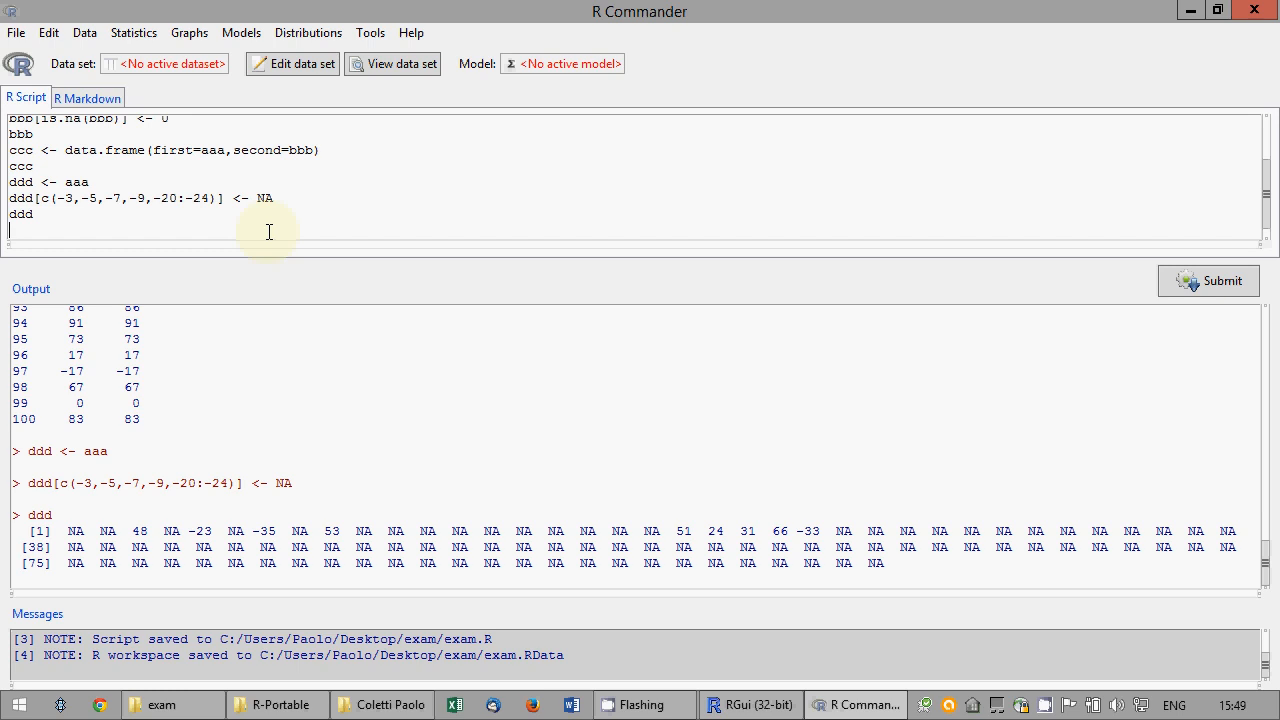
- Create Aus_ts2 <- lag(Aus_ts,-2), correcting typos, and run it
type("AUs_ts2 <")
key("Right")
key("Delete")
type("u")
key("End")
type("lag(Aus_ts,-2)")
left_click(1190, 282)
- Print the first two values of Aus_ts with Aus_ts[1:2]
left_click(224, 226)
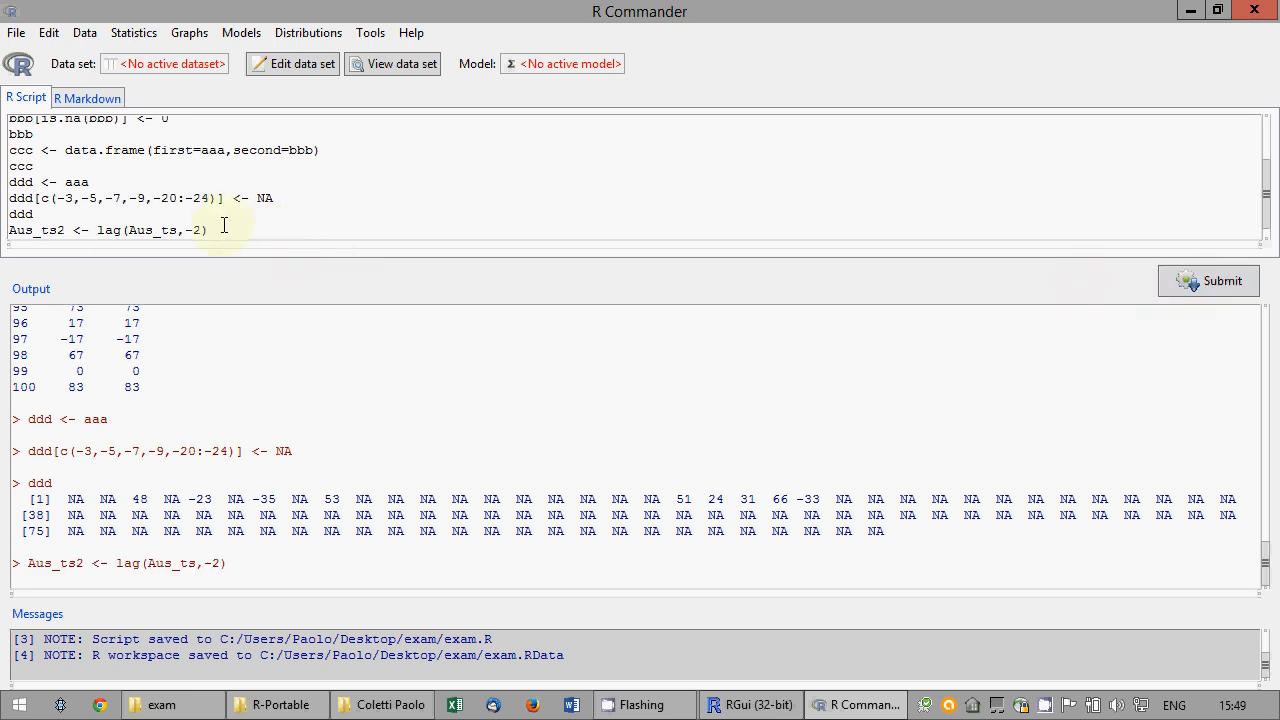
key("Return")
type("Aus_ts")
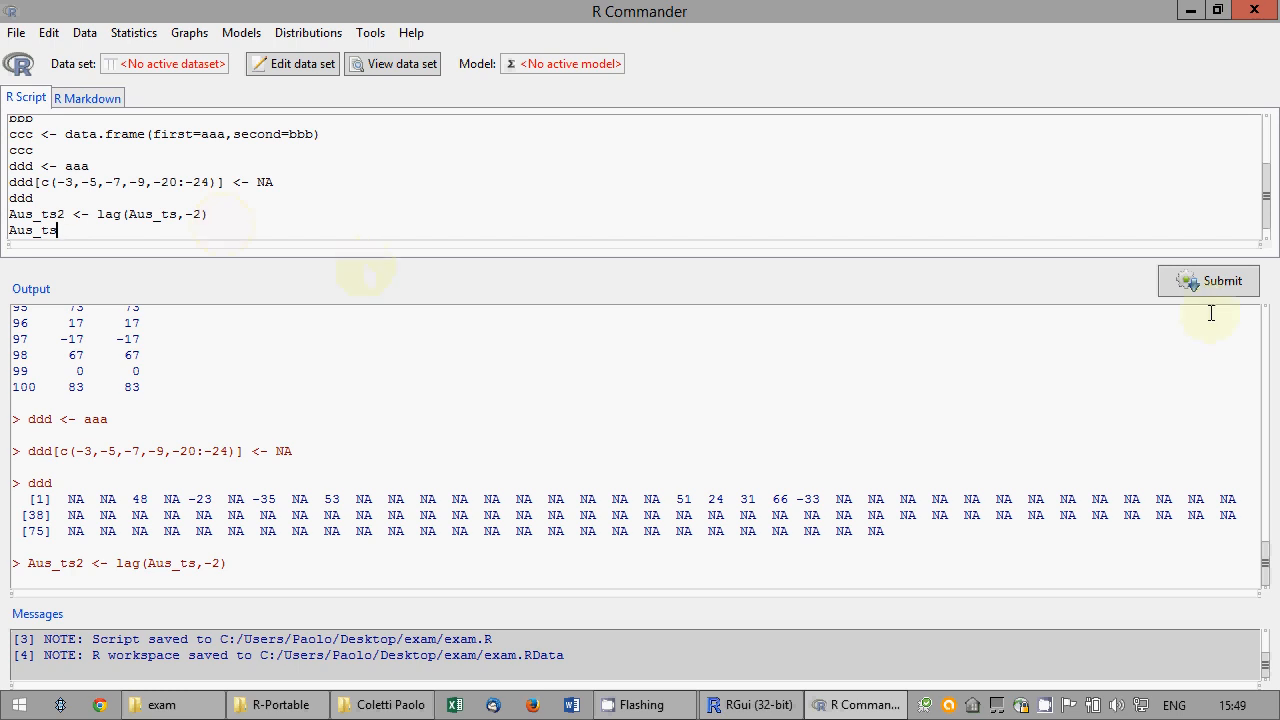
type("[1:2]")
left_click(1194, 282)
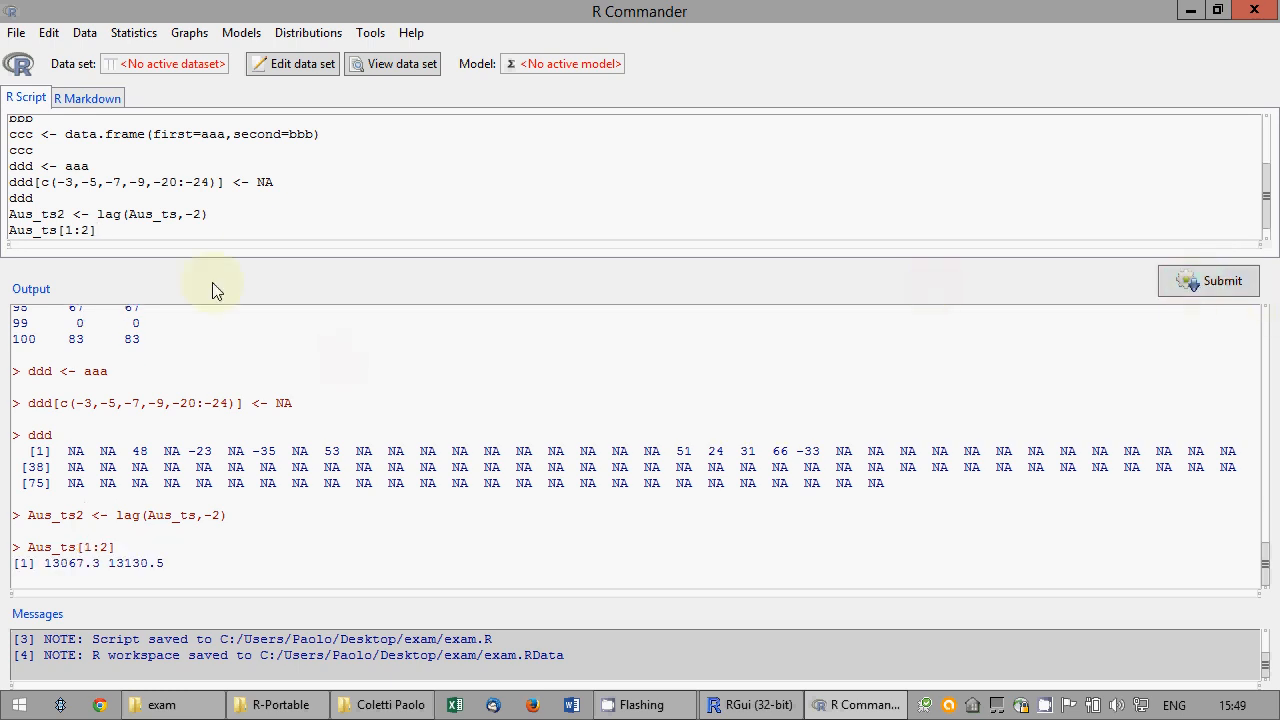
- Print the full Aus_ts series and highlight its first value, 13067.3
left_click(106, 230)
left_click_drag(119, 229, 60, 231)
key("Delete")
left_click(1190, 283)
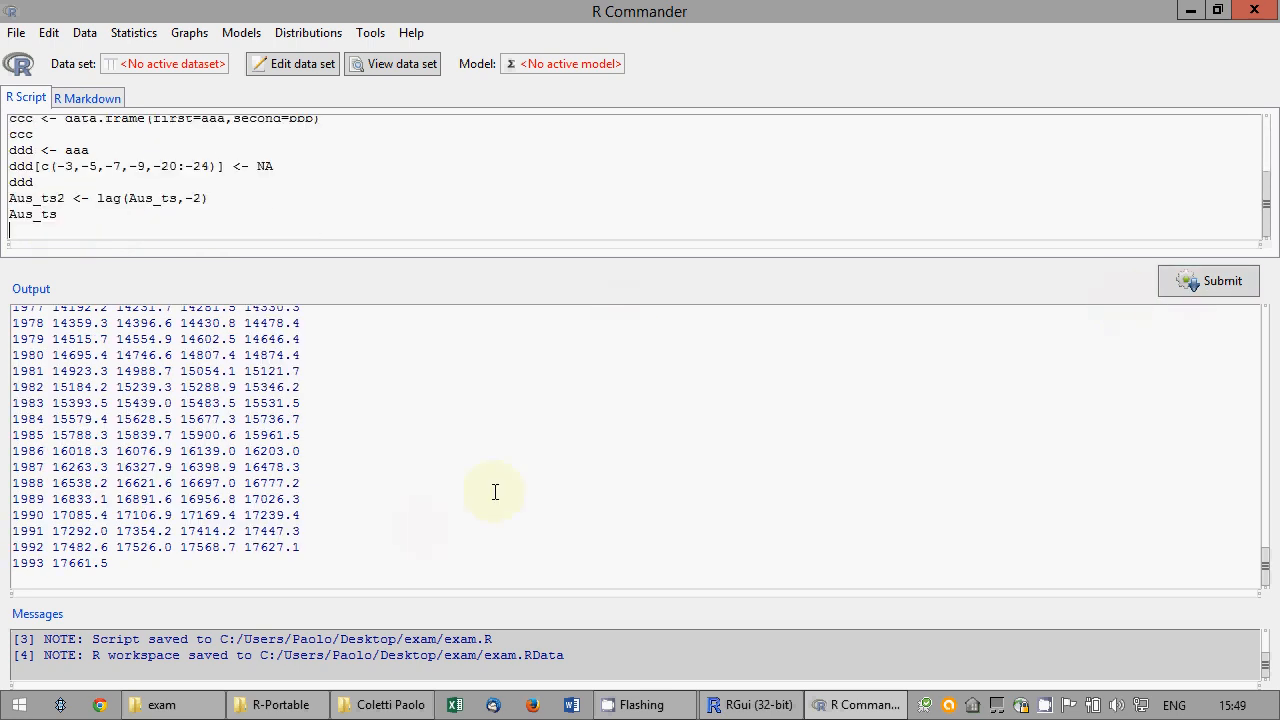
left_click_drag(1266, 563, 1268, 535)
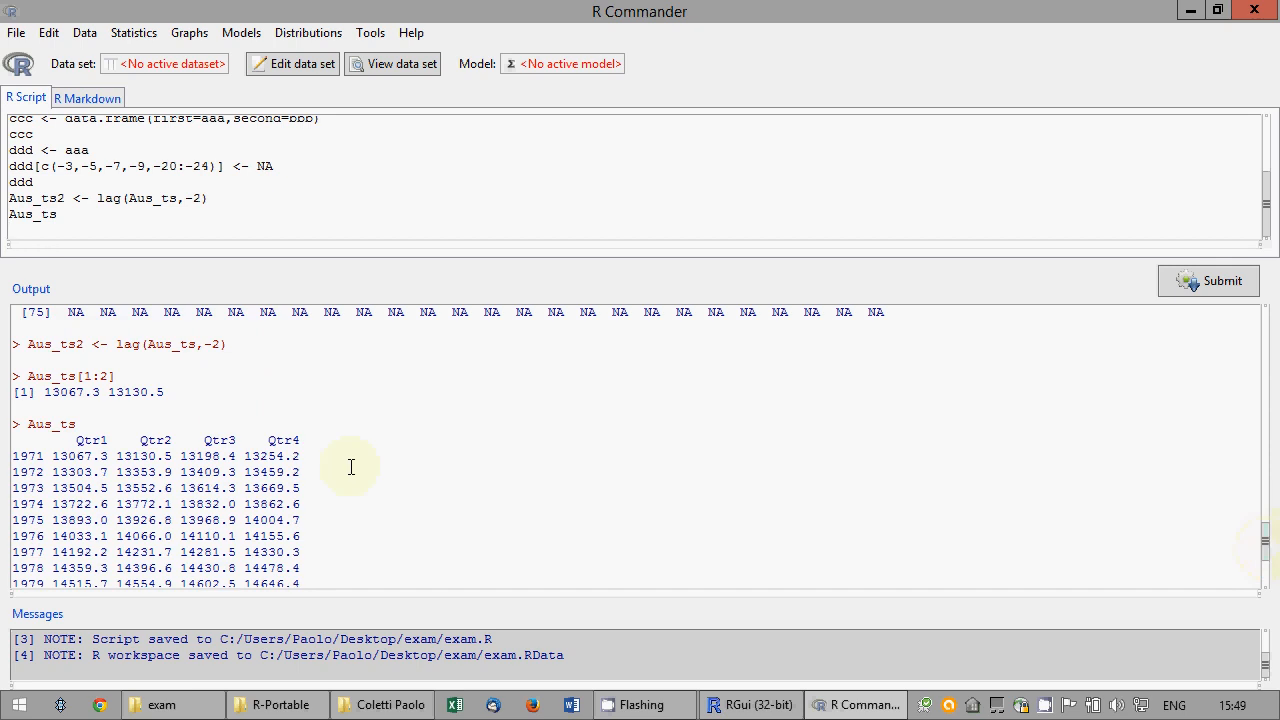
left_click_drag(52, 456, 104, 456)
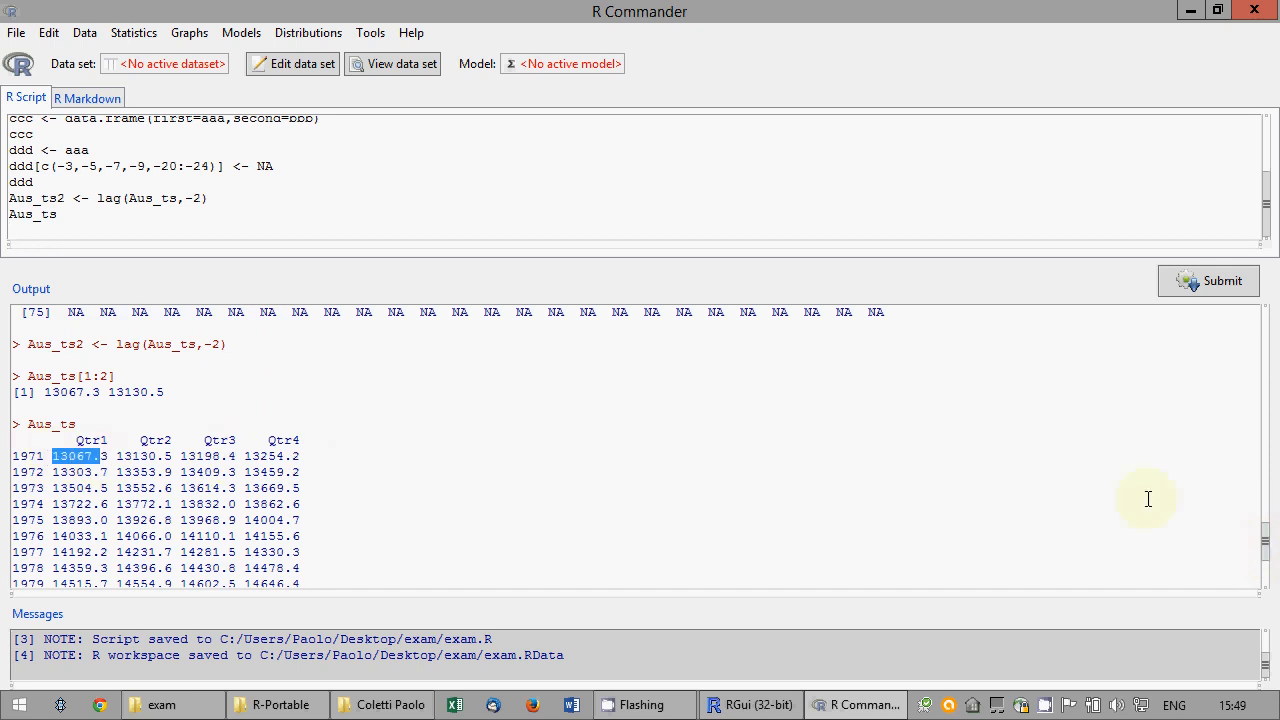
left_click_drag(1266, 543, 1257, 612)
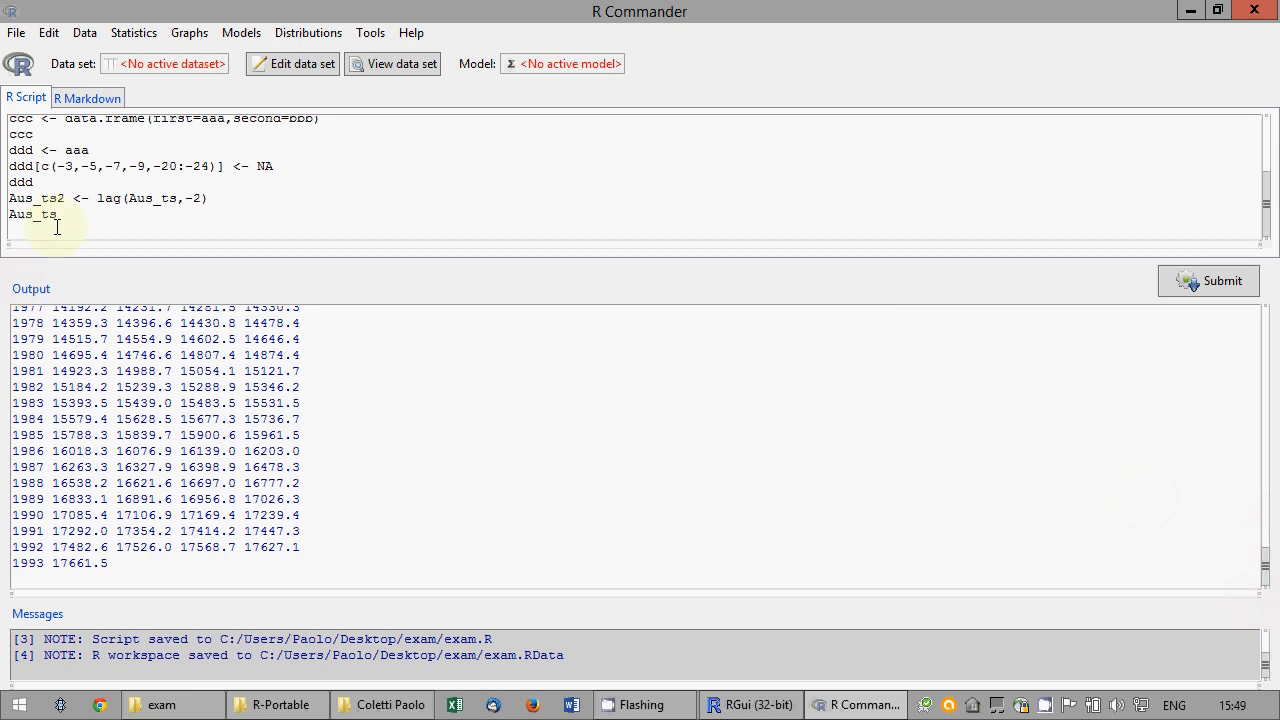
- Print Aus_ts2 and highlight 13067.3, now shifted to 1971 Qtr3
type("Aus_ts2")
left_click(1203, 282)
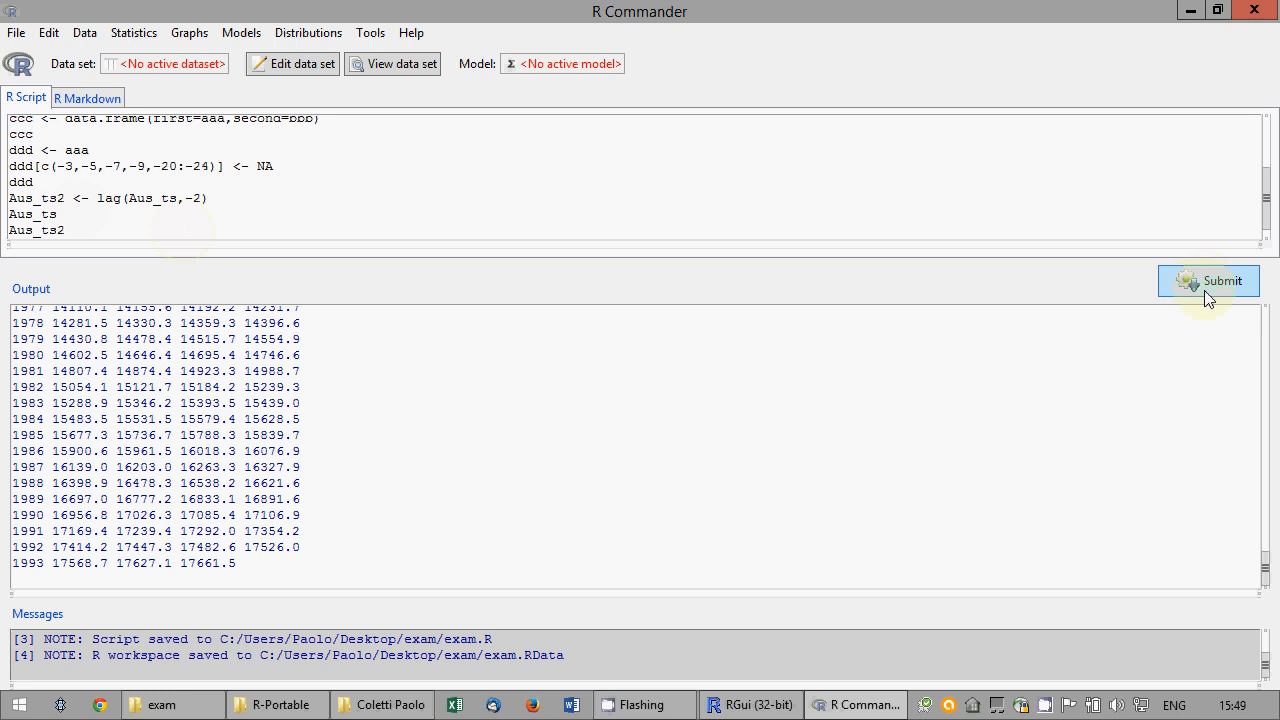
left_click_drag(1265, 572, 1266, 534)
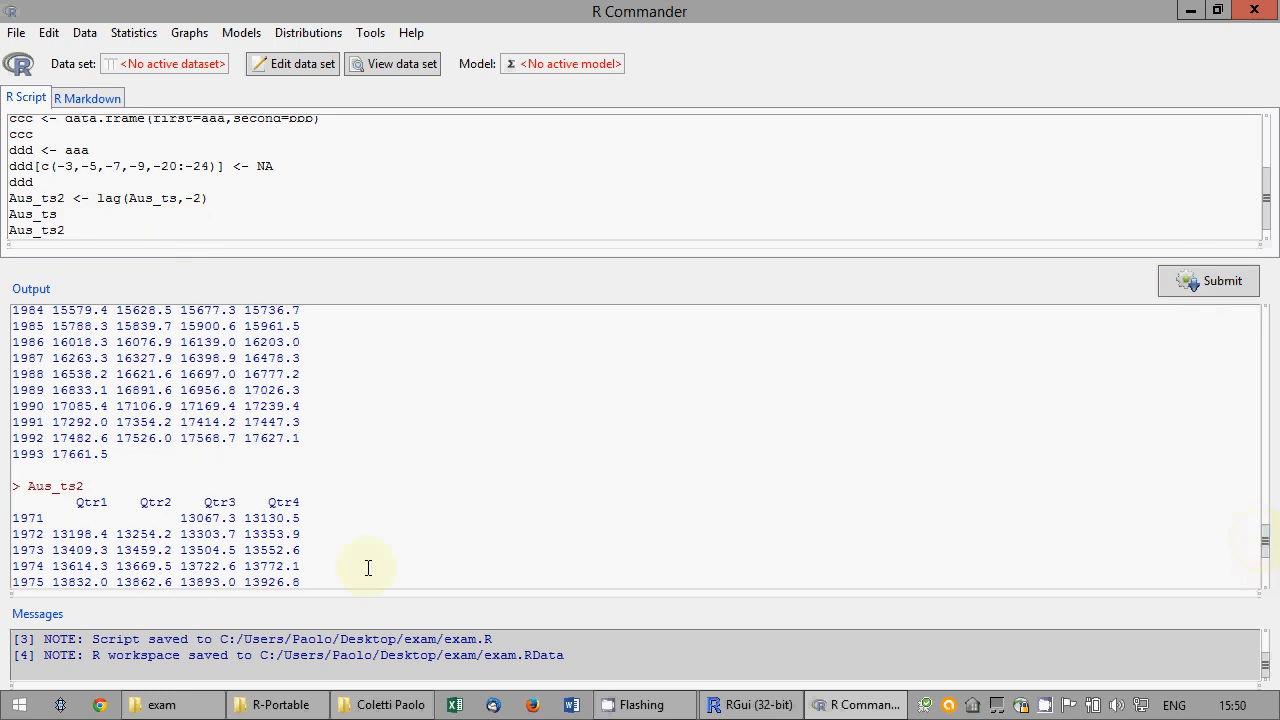
double_click(181, 518)
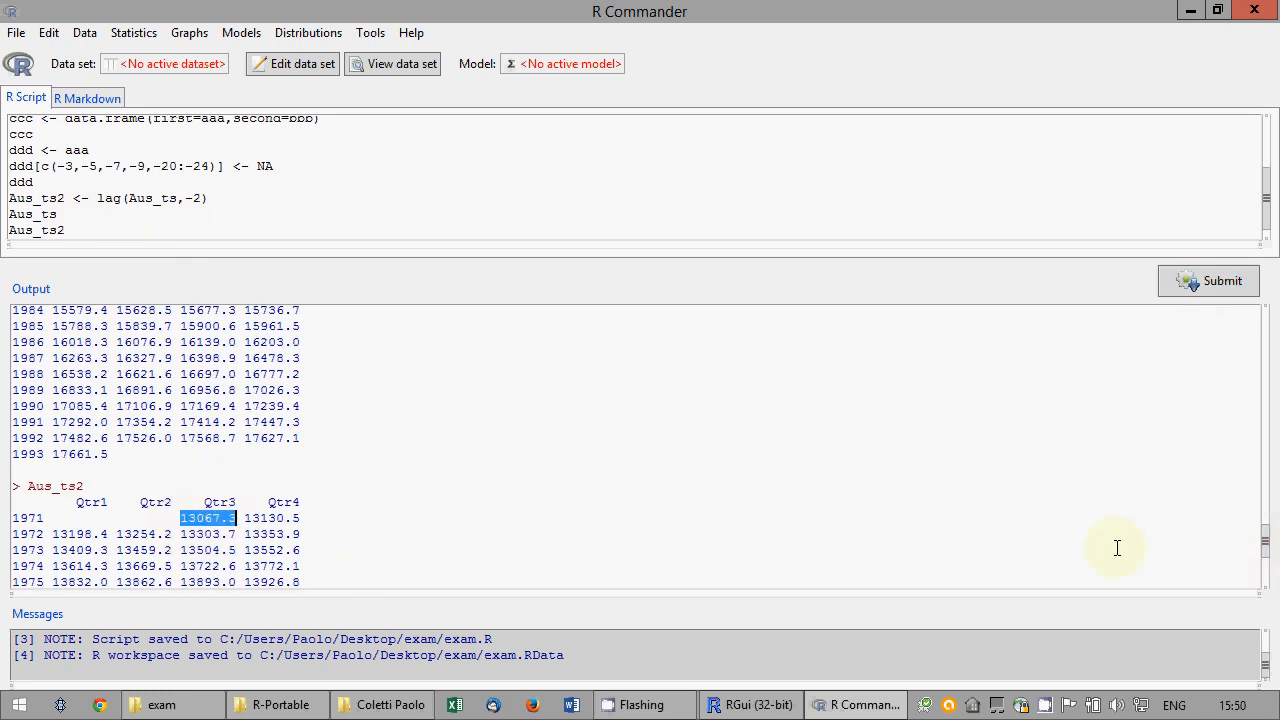
left_click_drag(1268, 542, 1266, 575)
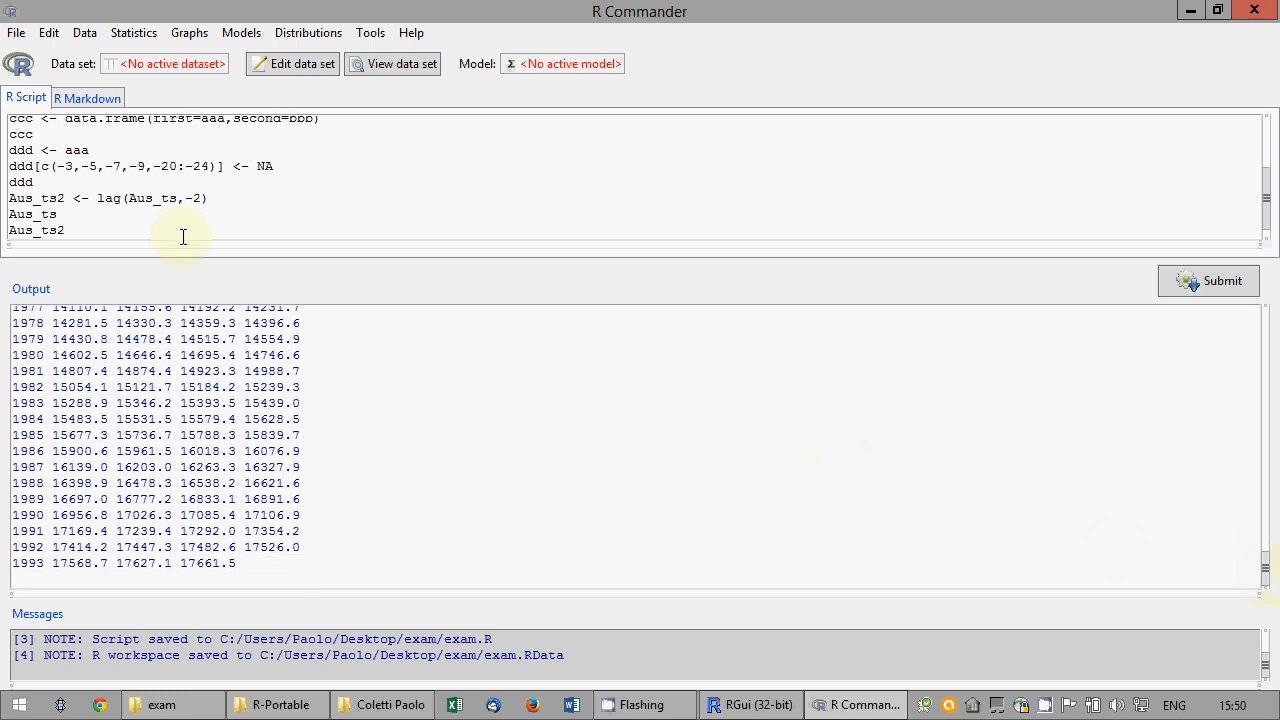
left_click(181, 234)
key("Return")
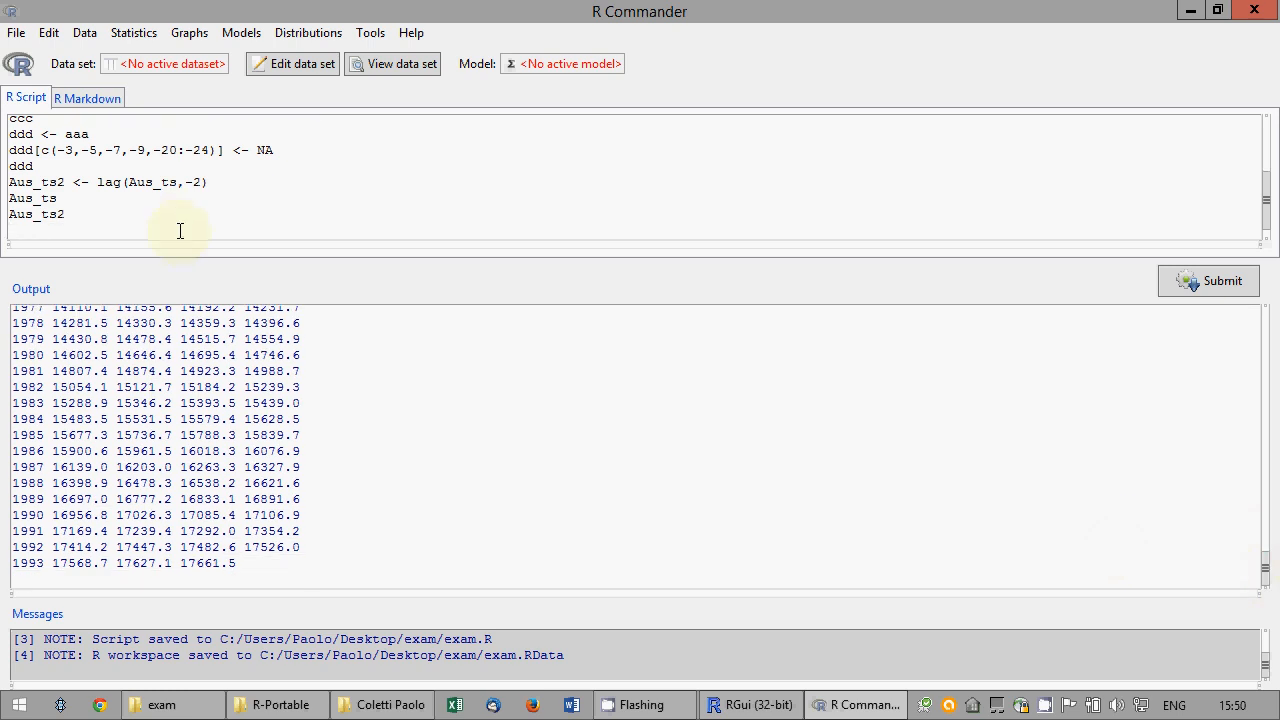
- Read the car package's Salaries data set in as the active data set
left_click(82, 33)
mouse_move(180, 140)
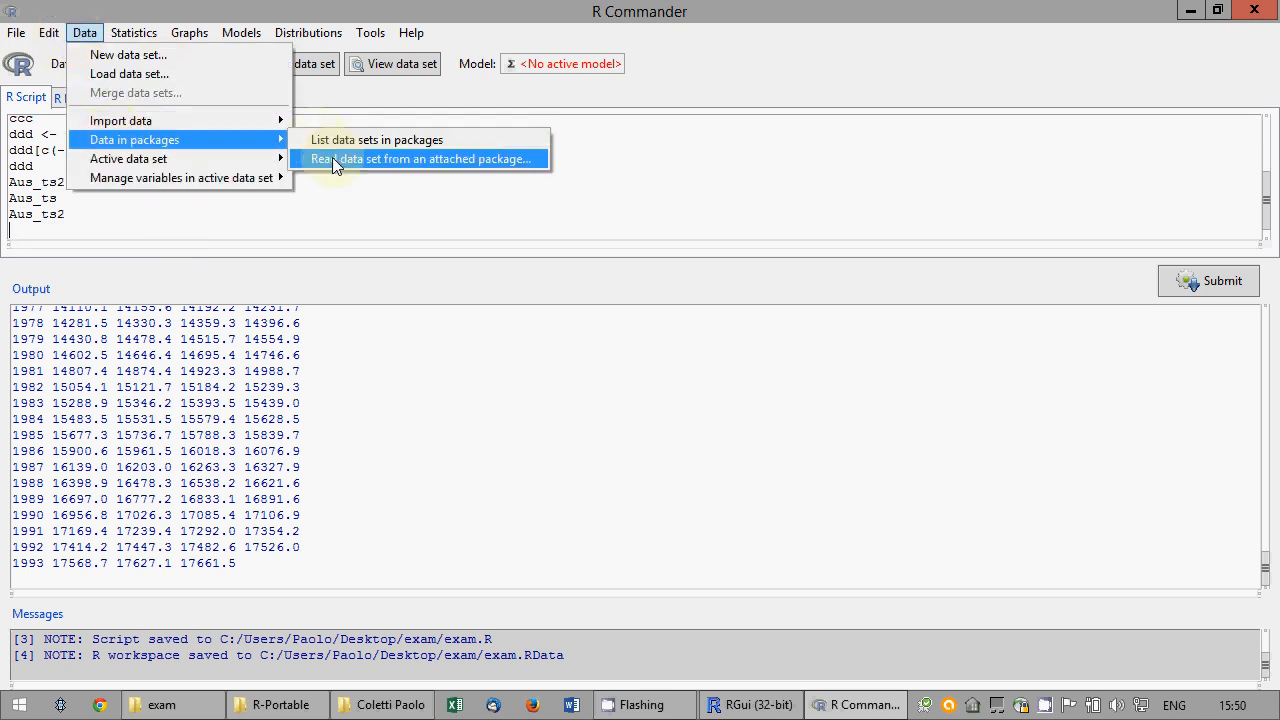
left_click(332, 159)
double_click(50, 117)
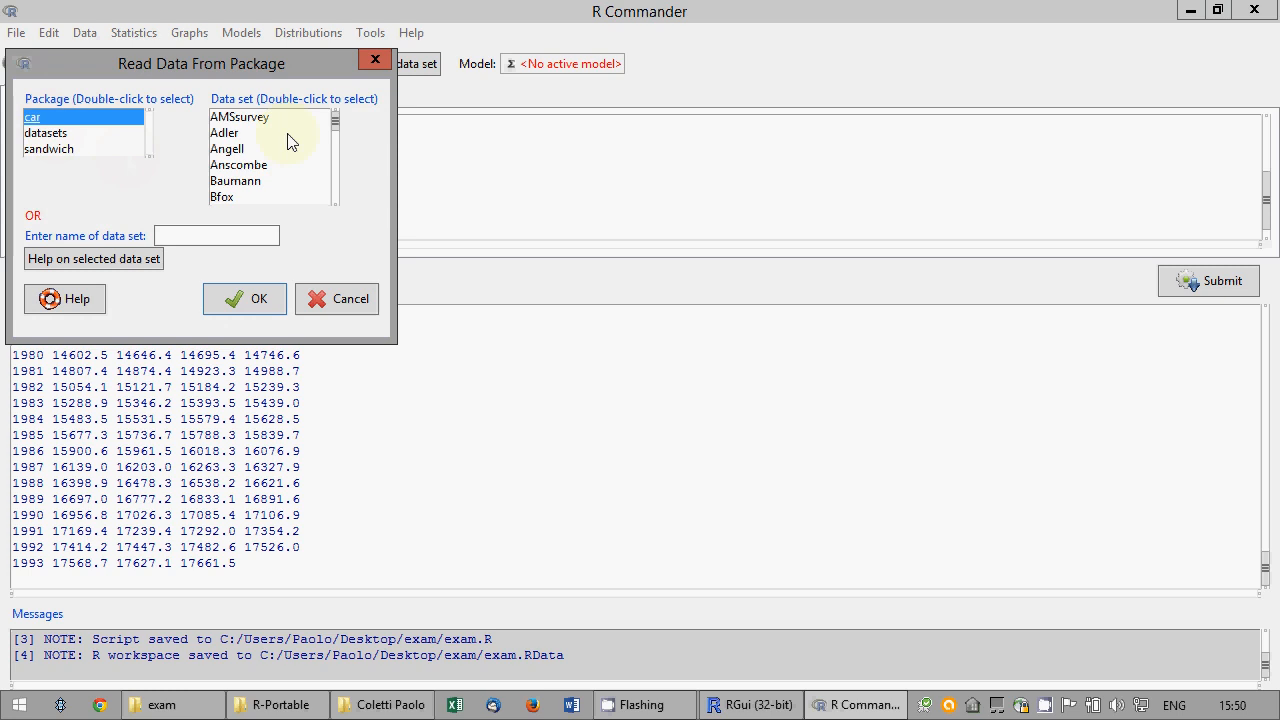
left_click_drag(337, 123, 335, 190)
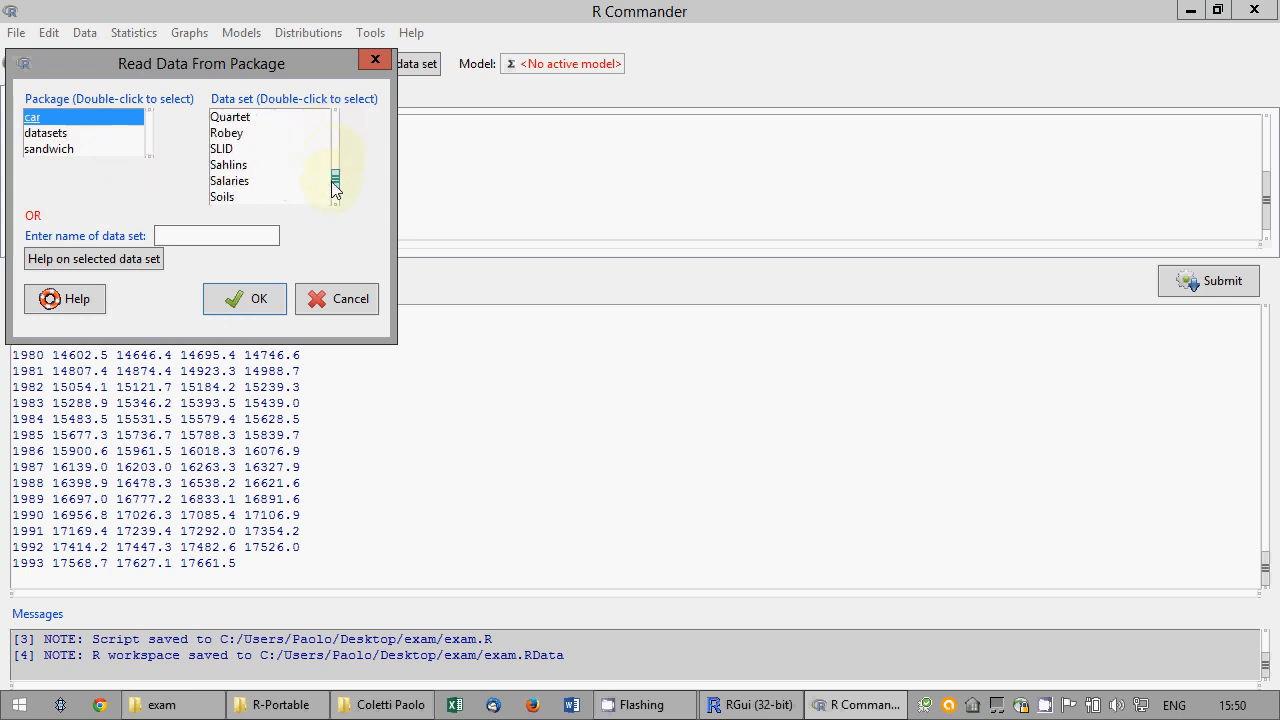
double_click(255, 181)
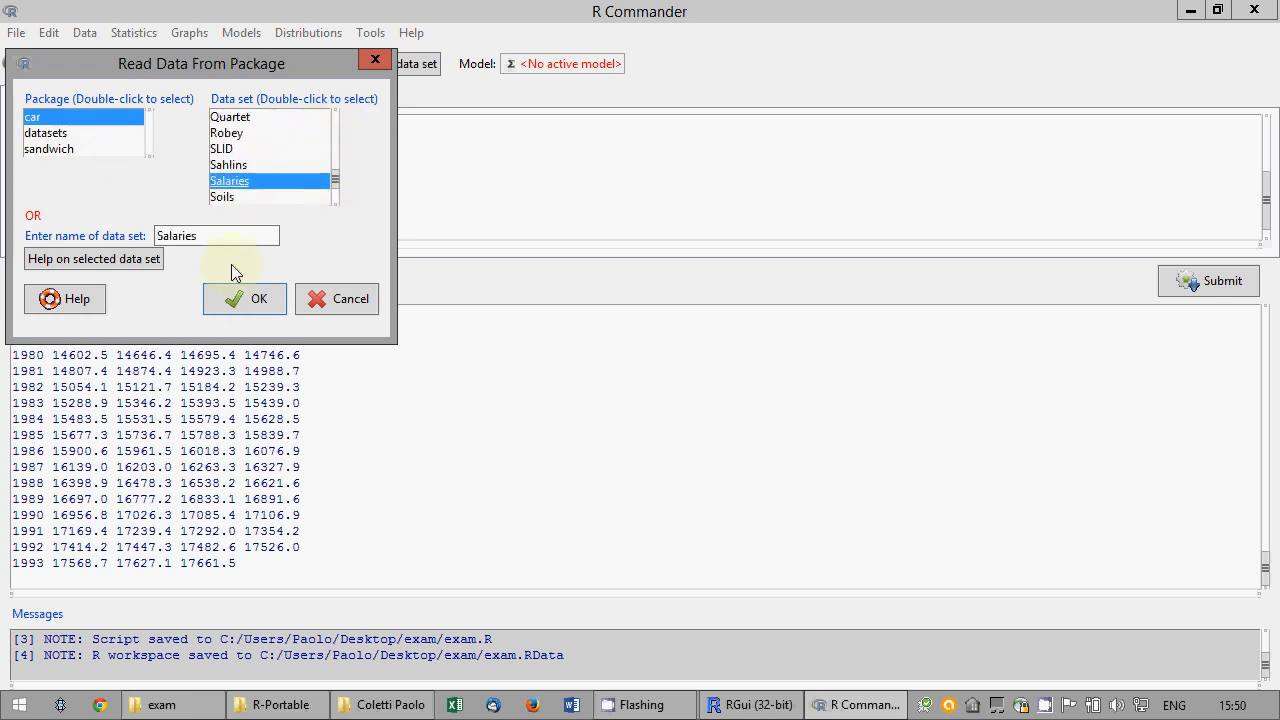
left_click(245, 305)
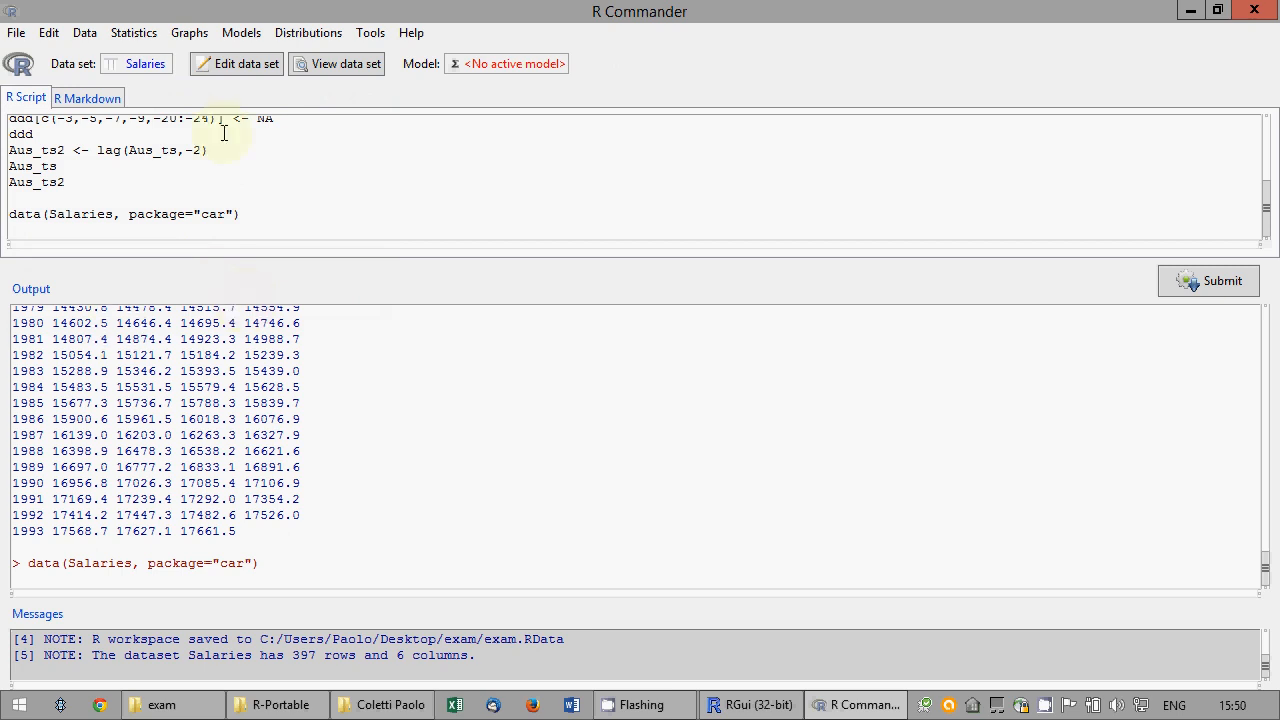
left_click(185, 32)
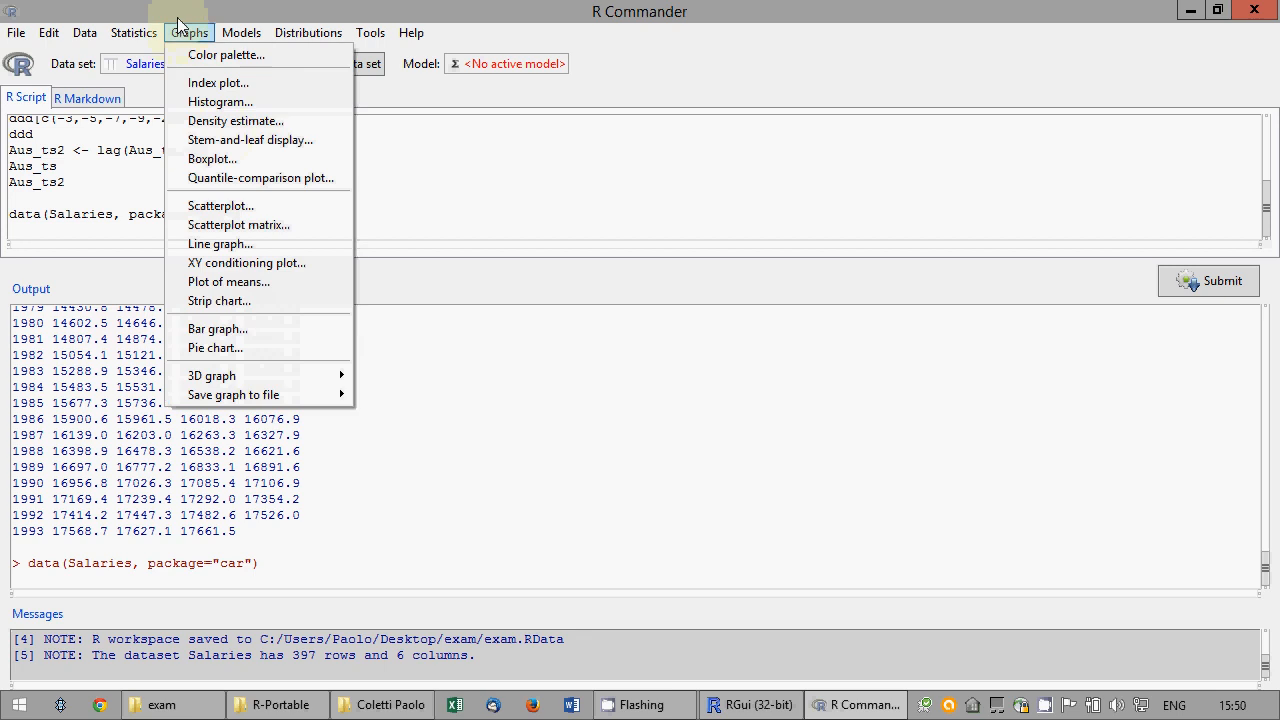
- Draw a bar graph of sex from Salaries, then close the chart window
left_click(226, 336)
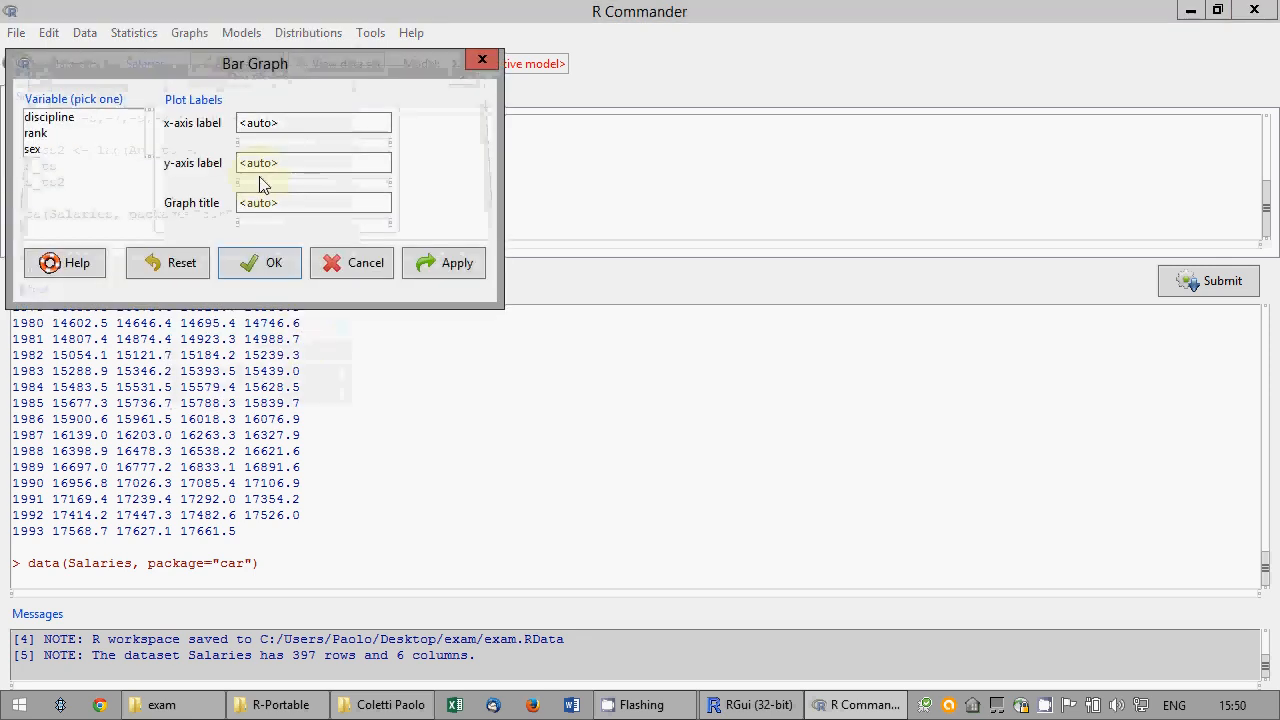
left_click(70, 149)
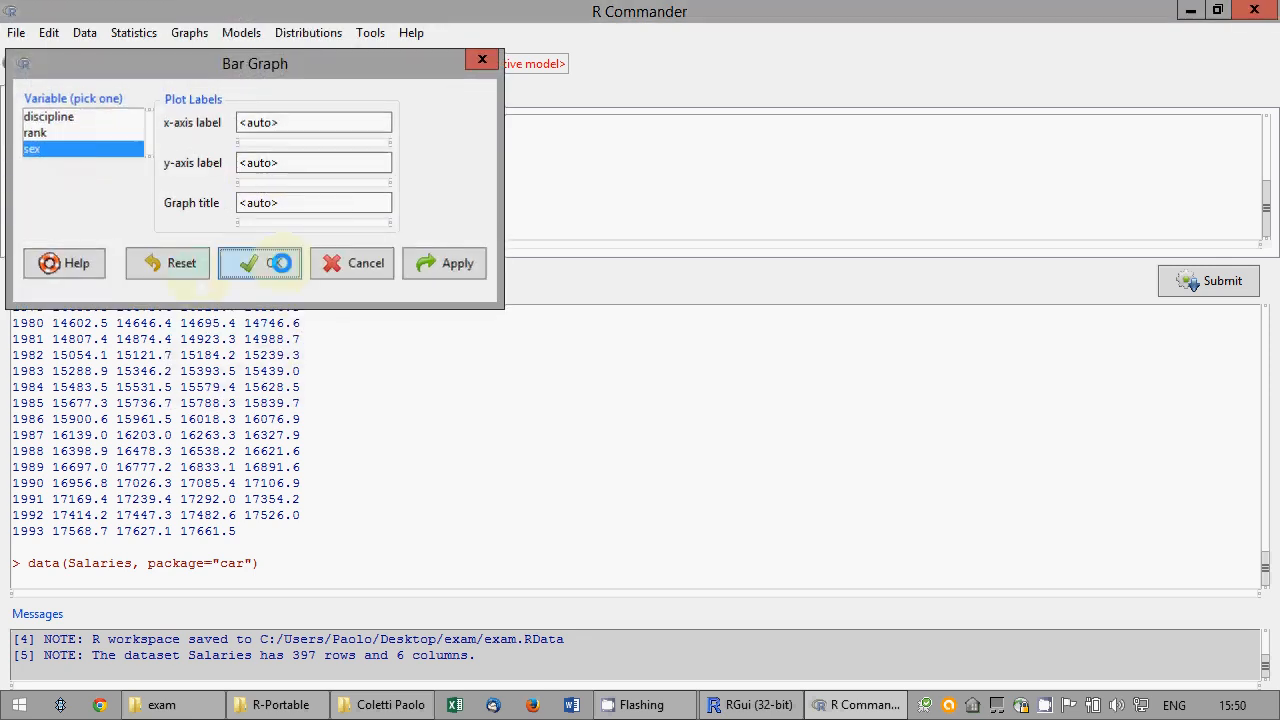
left_click(260, 262)
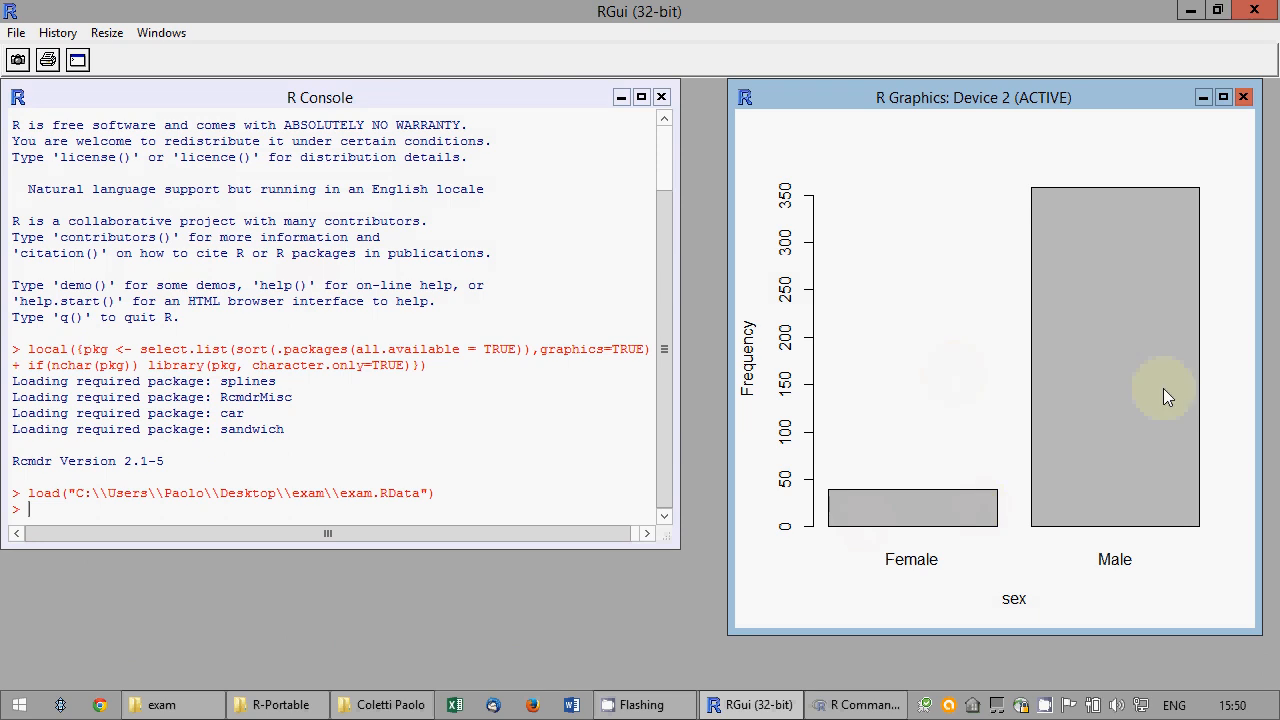
left_click(1243, 97)
left_click(862, 705)
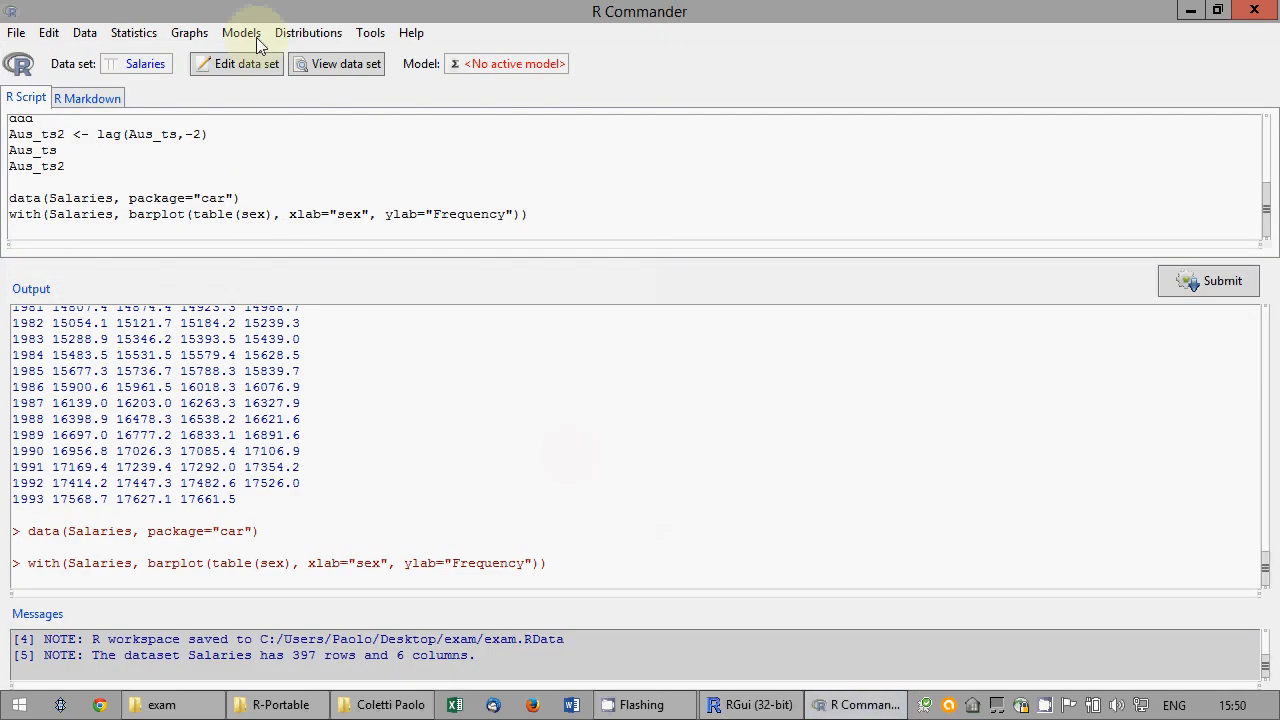
- Append col=c("pink","azure") to the barplot script line
left_click(187, 36)
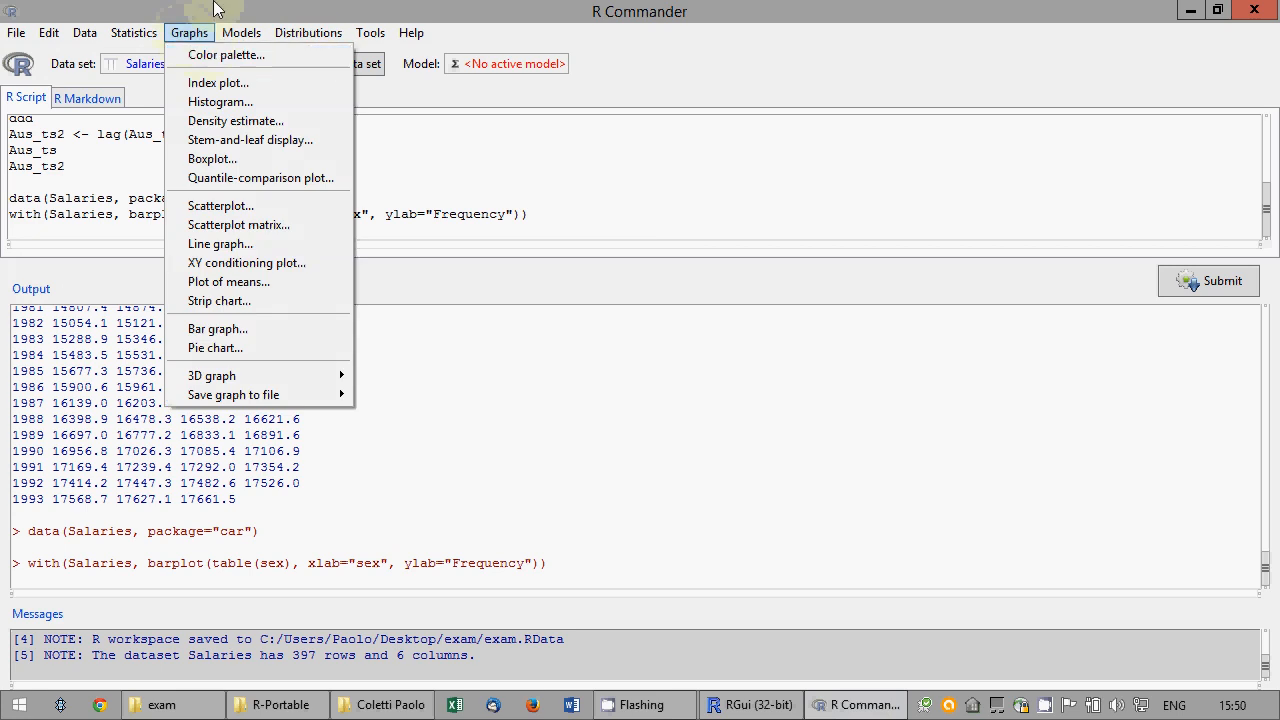
left_click(385, 153)
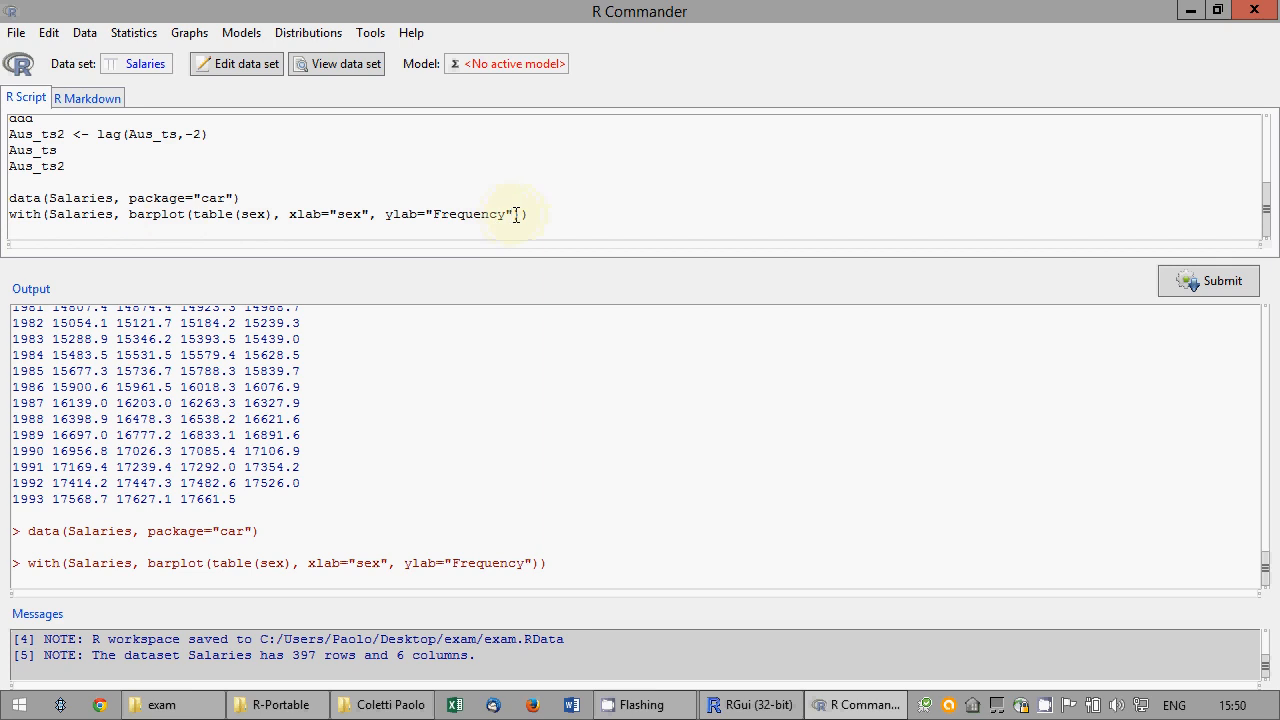
type(", col=c")
type("()")
type("\"")
type("pink\",")
type("\"azure\")")
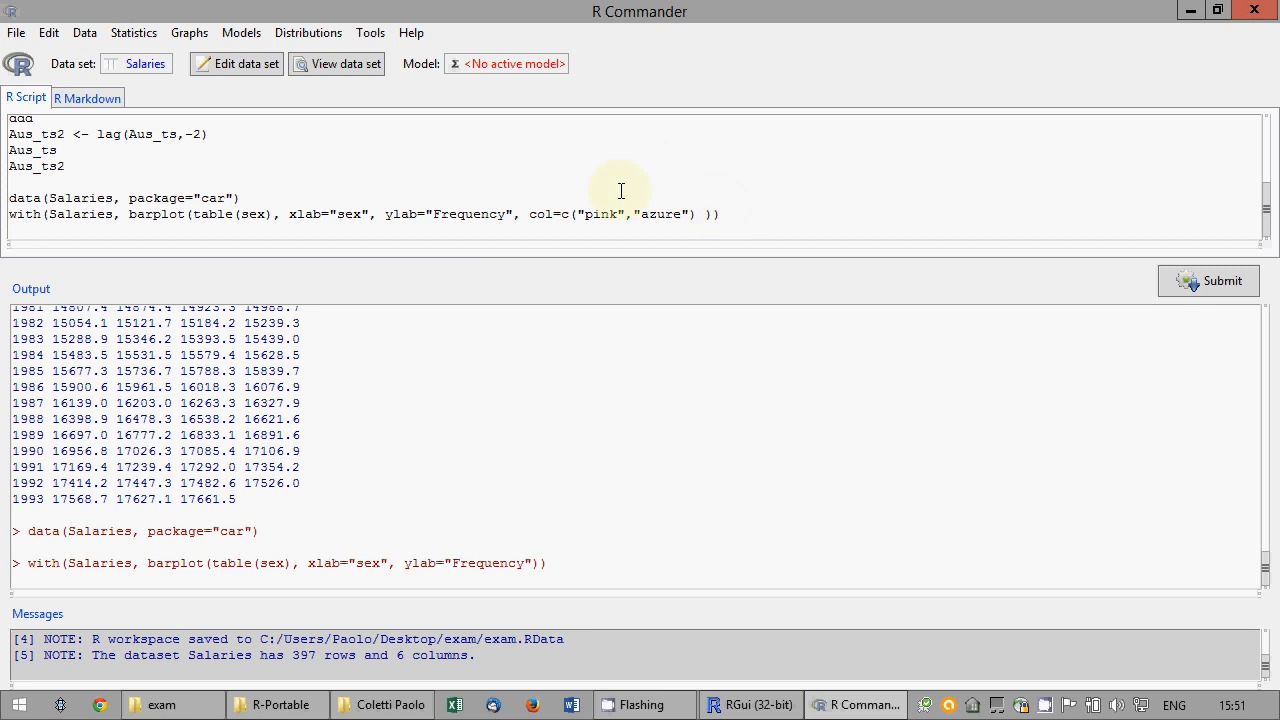
- Run the barplot line with pink and azure bars, then close the chart window
left_click(1214, 279)
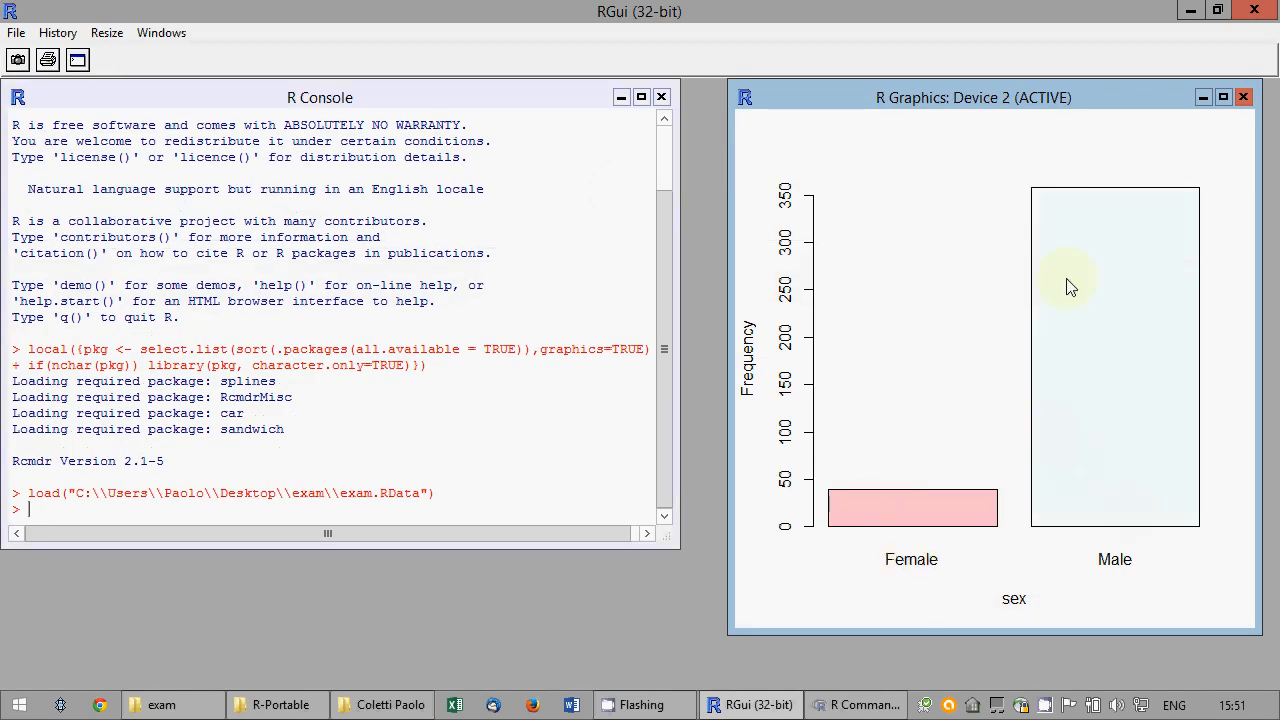
left_click(1243, 97)
left_click(832, 708)
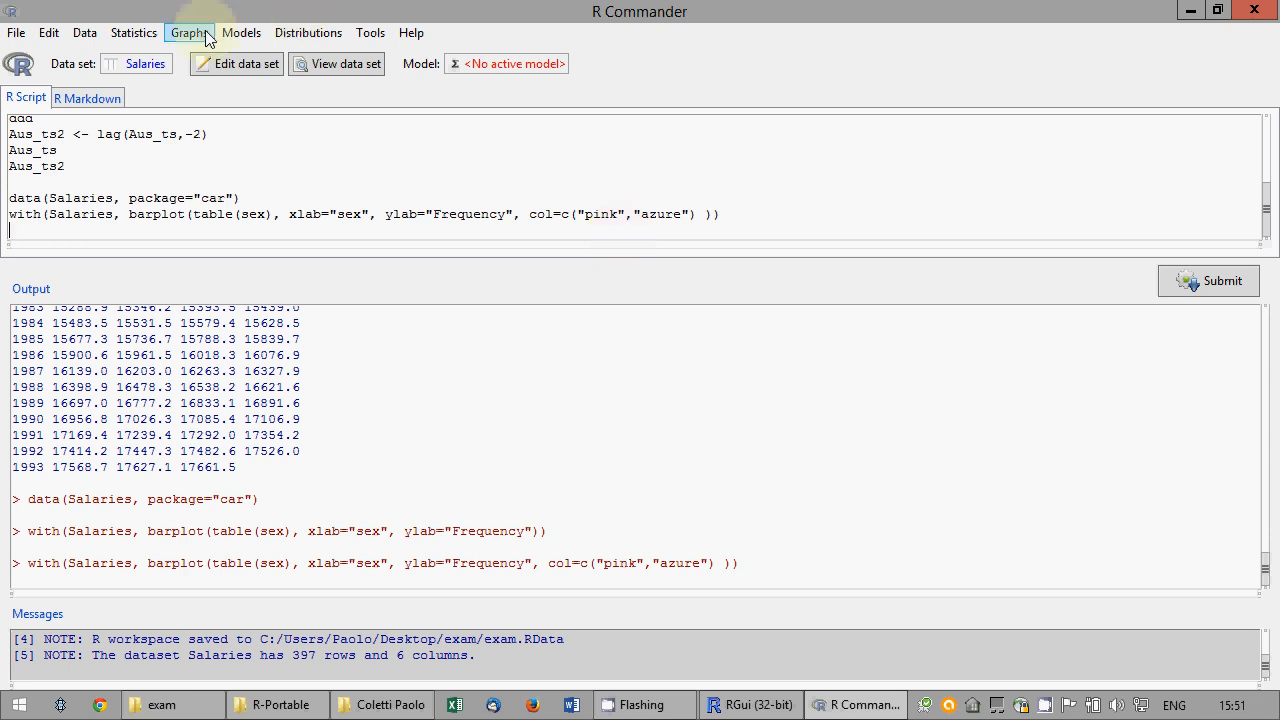
- Draw an overall boxplot of yrs.service, then close the graph
left_click(203, 35)
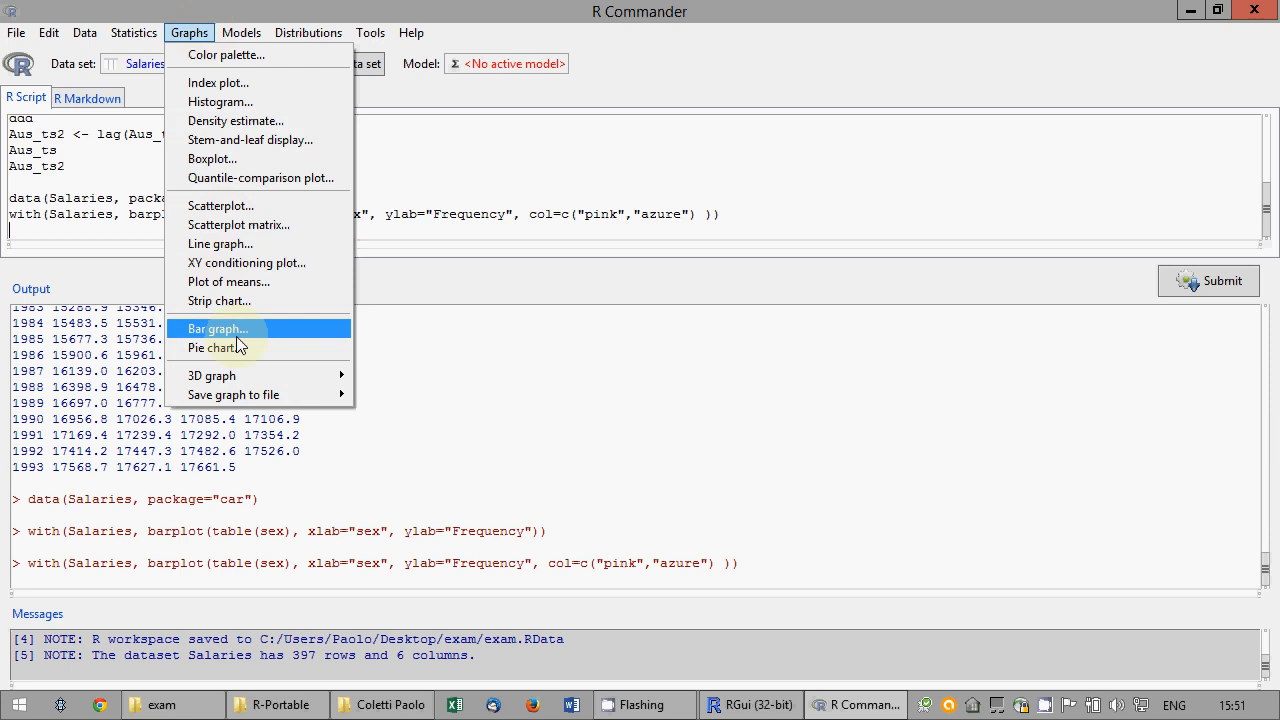
left_click(247, 158)
left_click(85, 167)
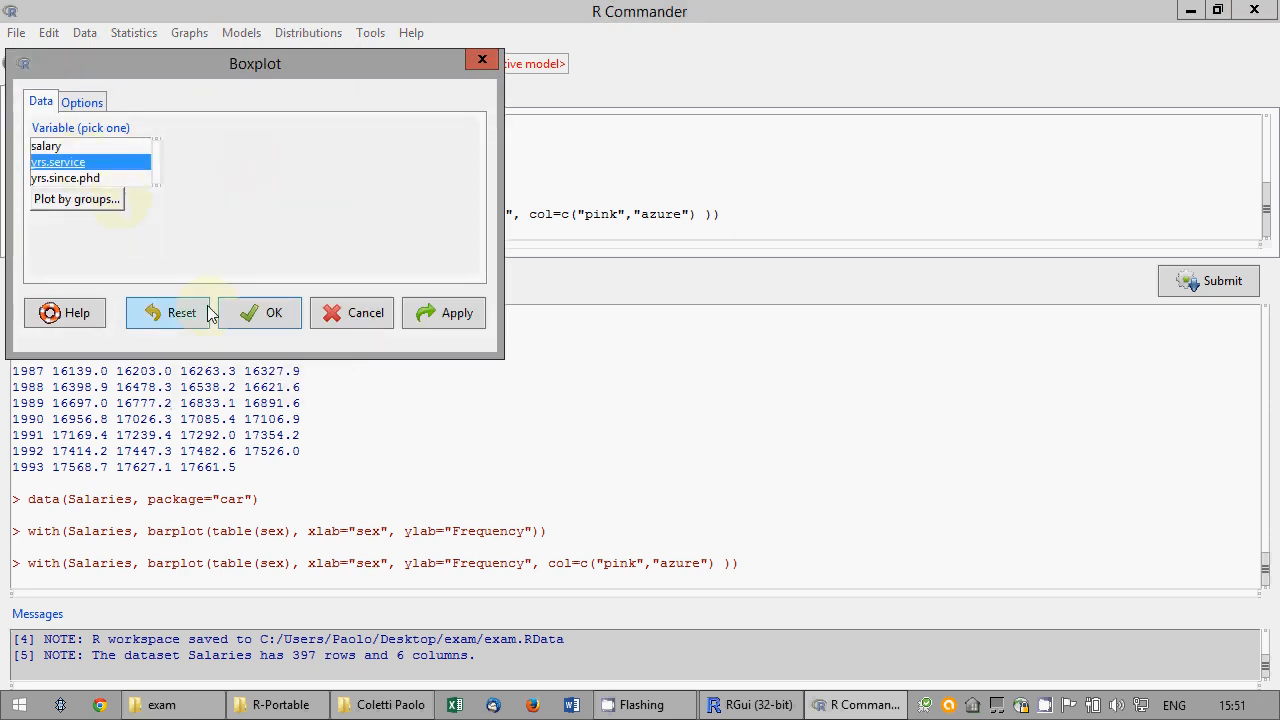
left_click(259, 312)
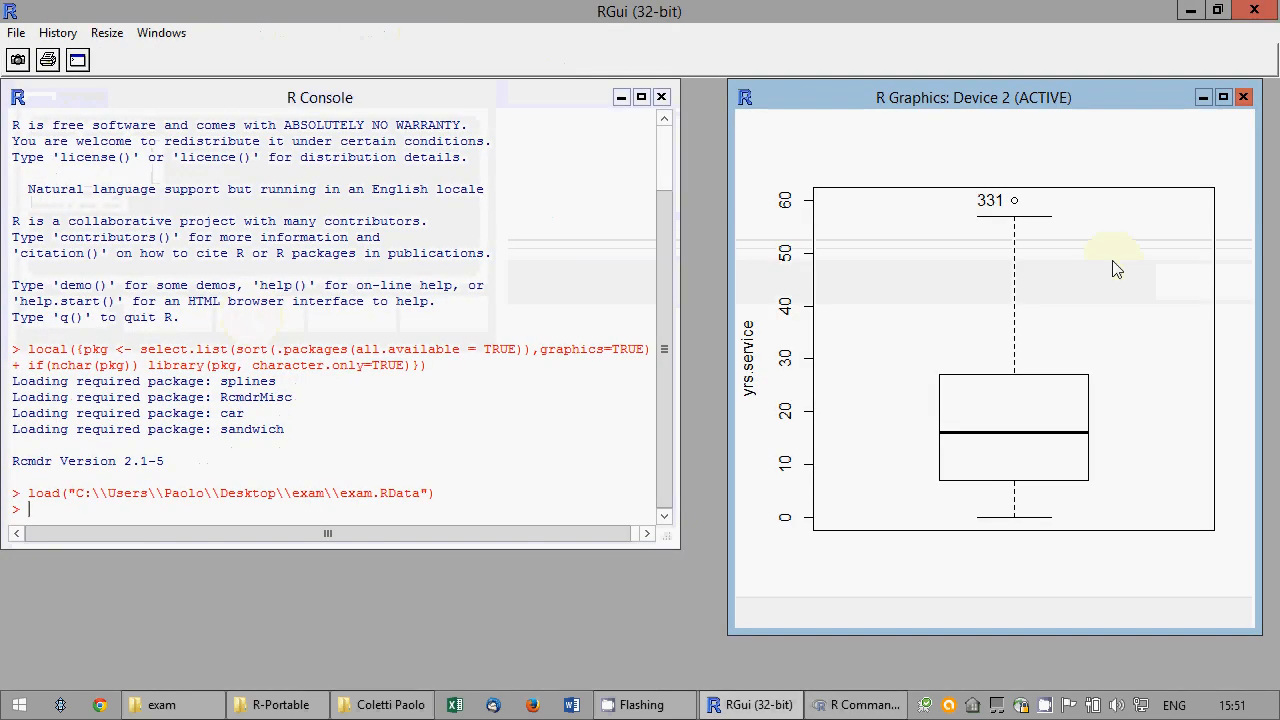
left_click(1243, 97)
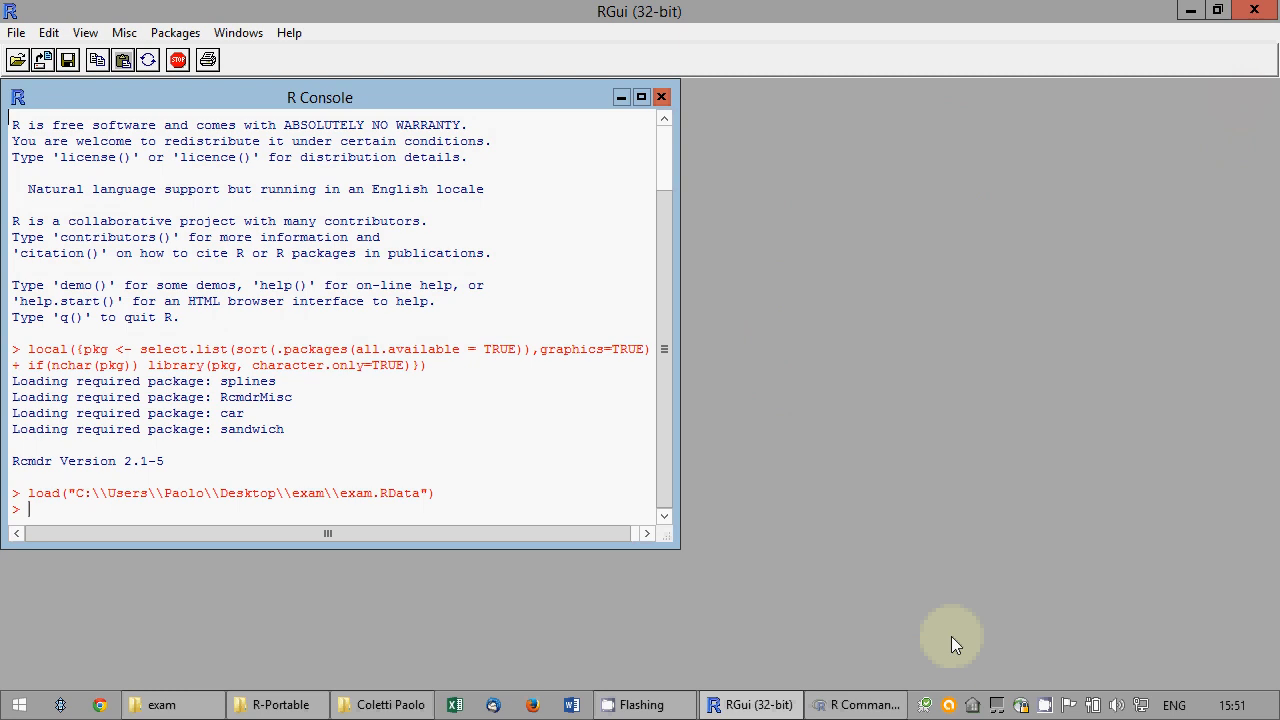
left_click(823, 704)
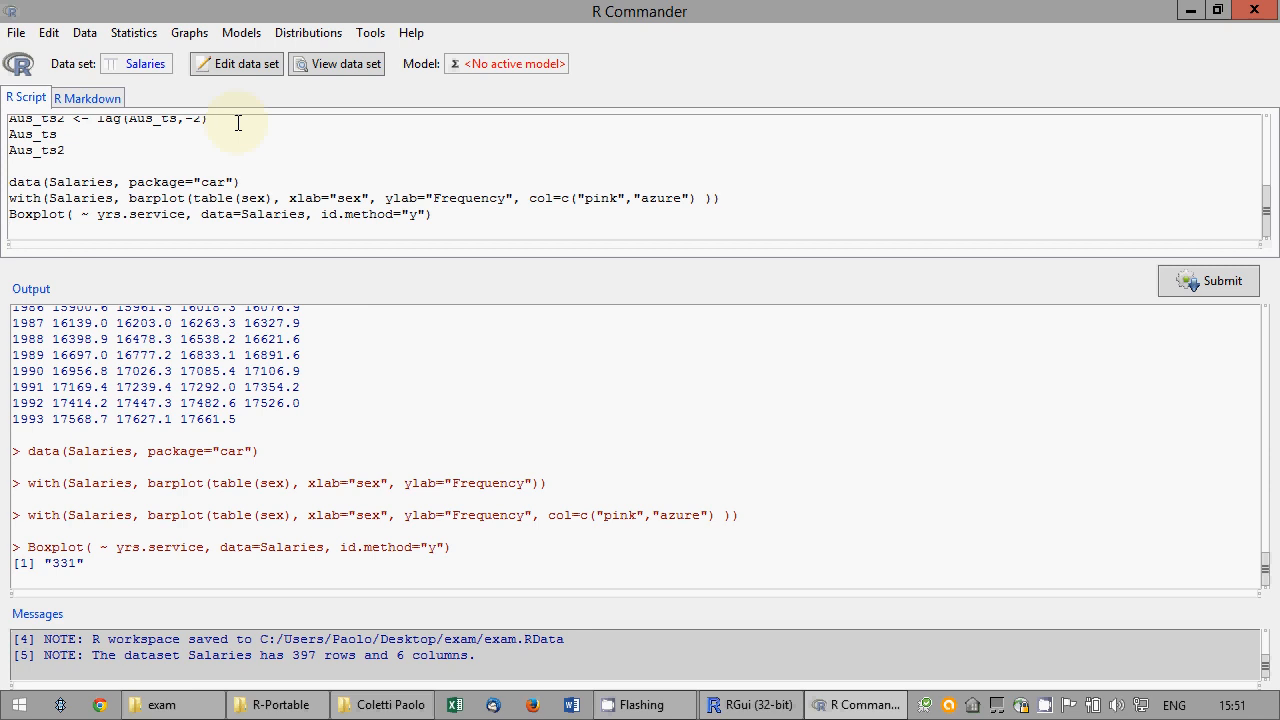
- Draw a boxplot of yrs.service grouped by sex, then close the graph
left_click(210, 37)
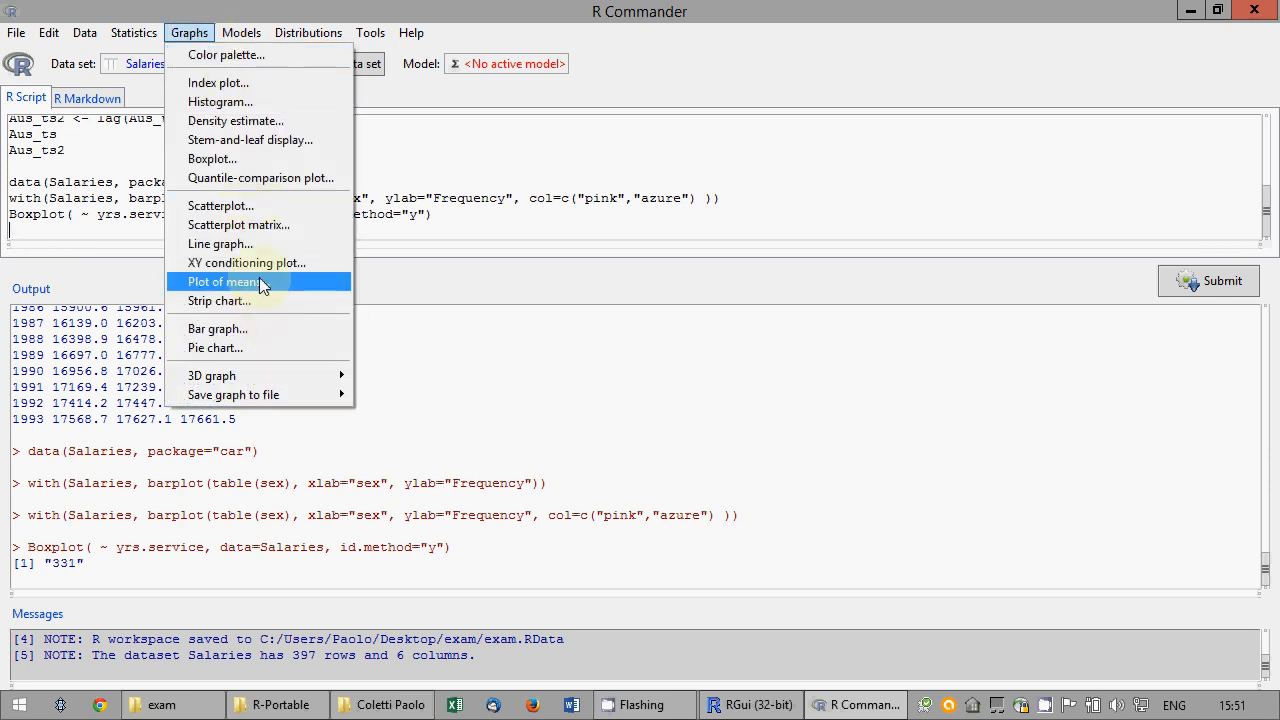
left_click(271, 159)
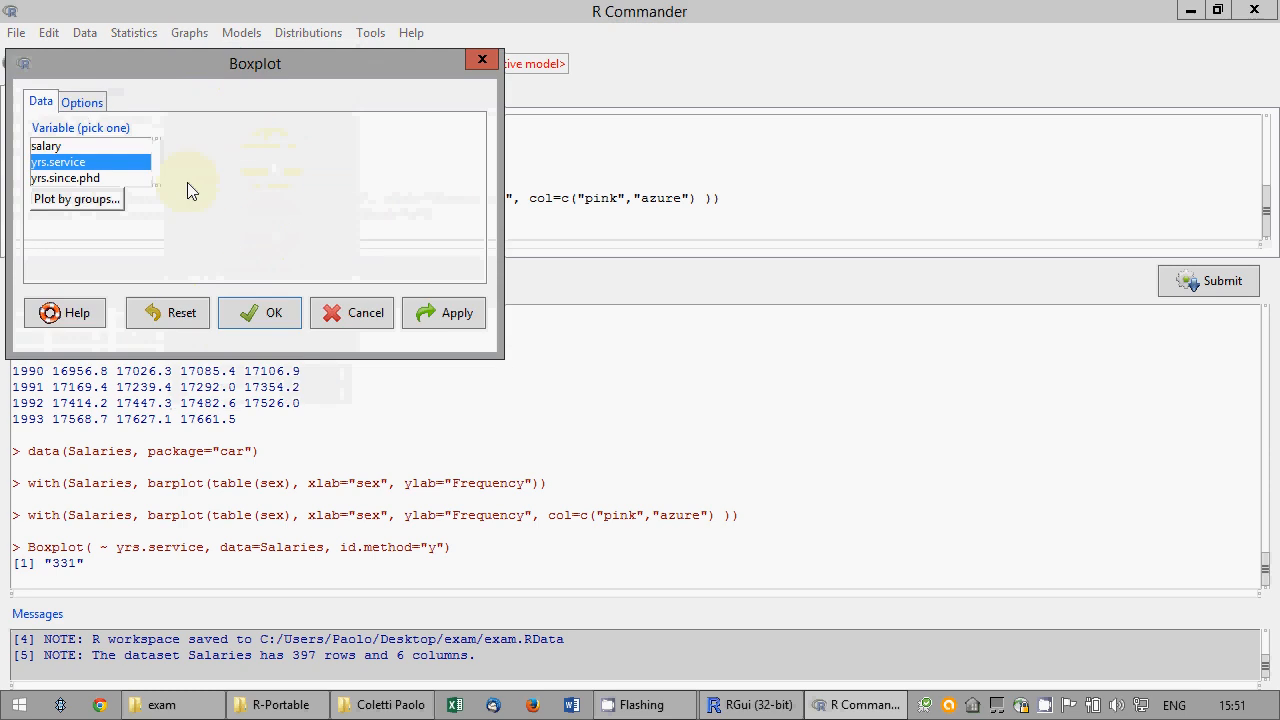
left_click(94, 204)
left_click(62, 150)
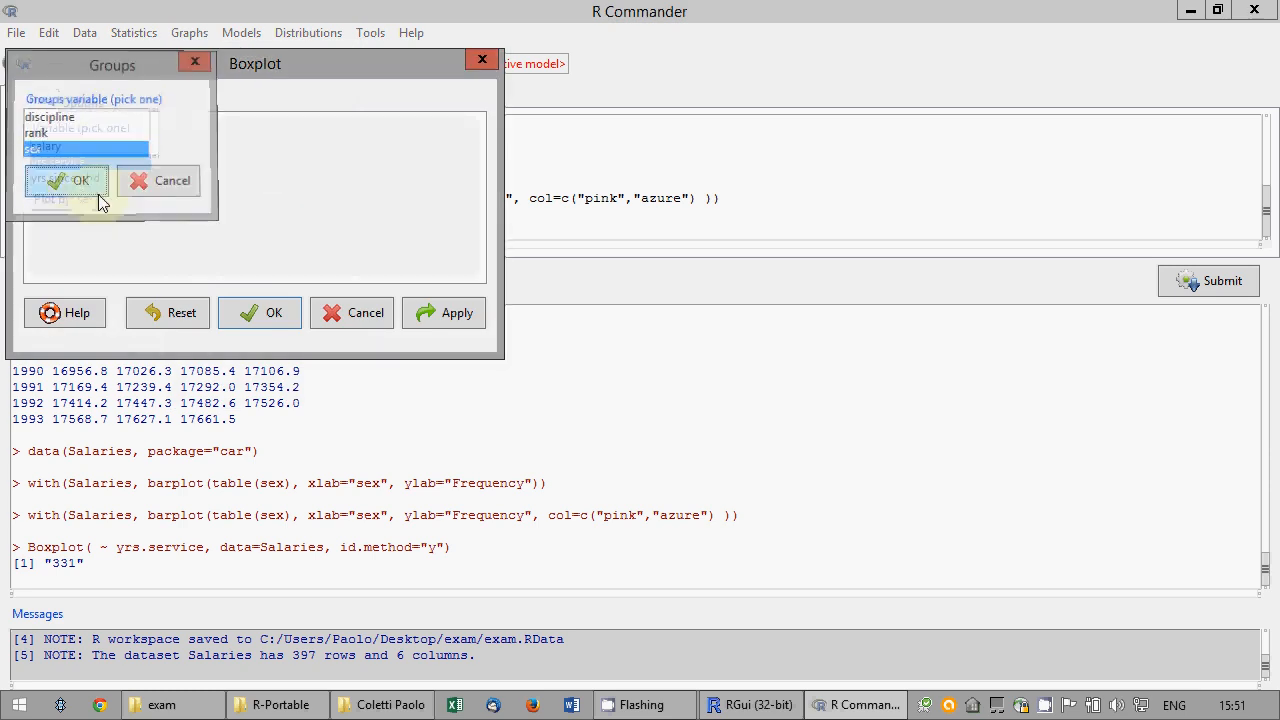
left_click(96, 192)
left_click(258, 311)
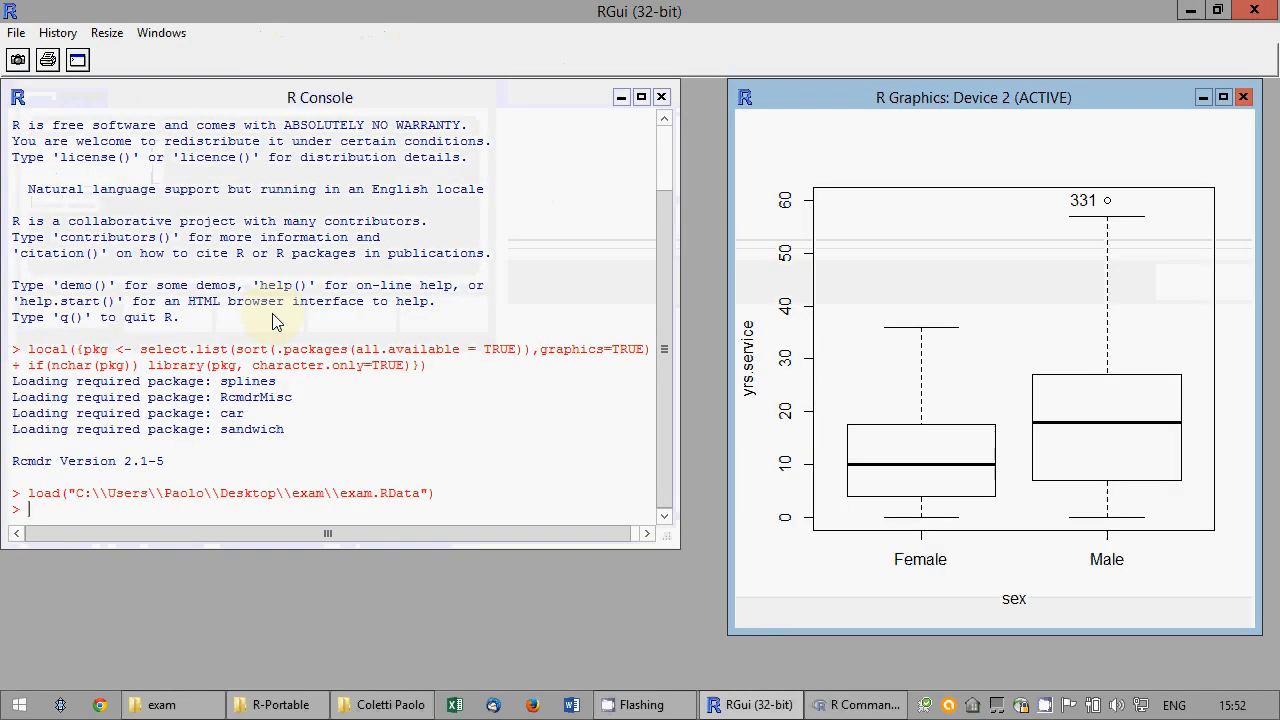
left_click(1243, 97)
left_click(840, 705)
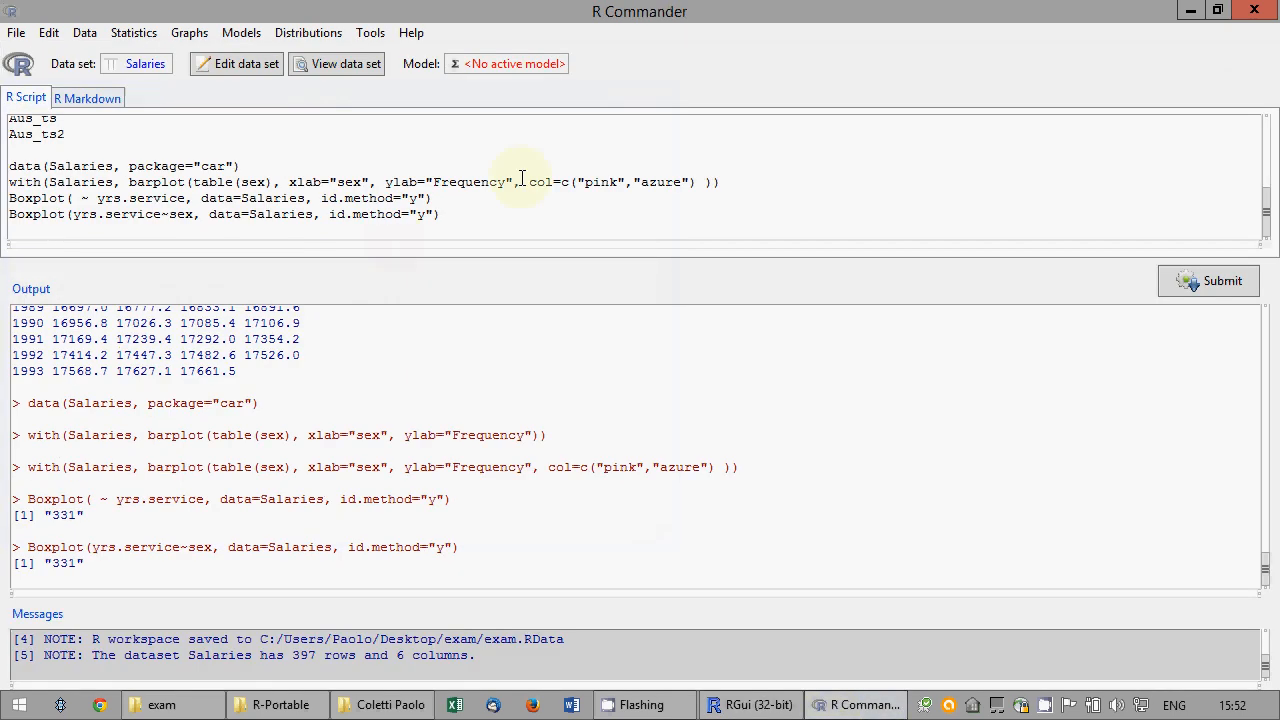
- Add col=c("pink","azure") to the grouped Boxplot line, run it, and close the graph
left_click_drag(513, 182, 697, 183)
key("ctrl+c")
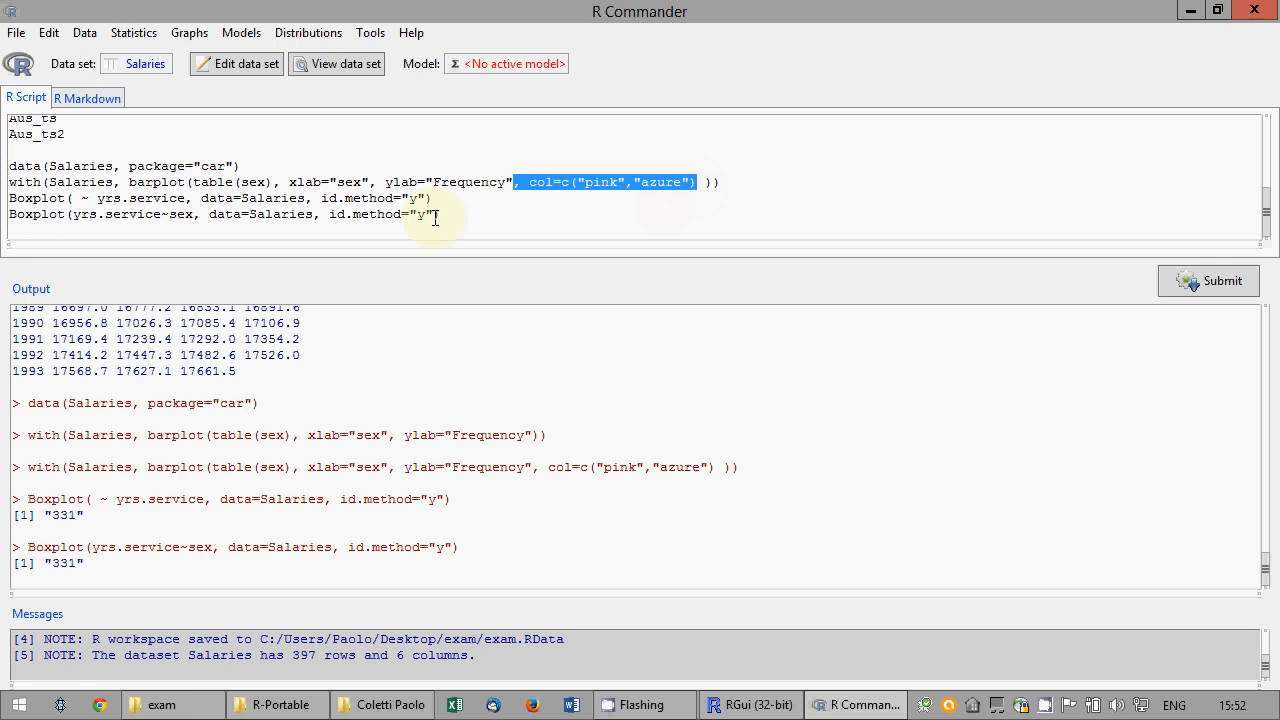
left_click(435, 214)
key("ctrl+v")
left_click(1190, 282)
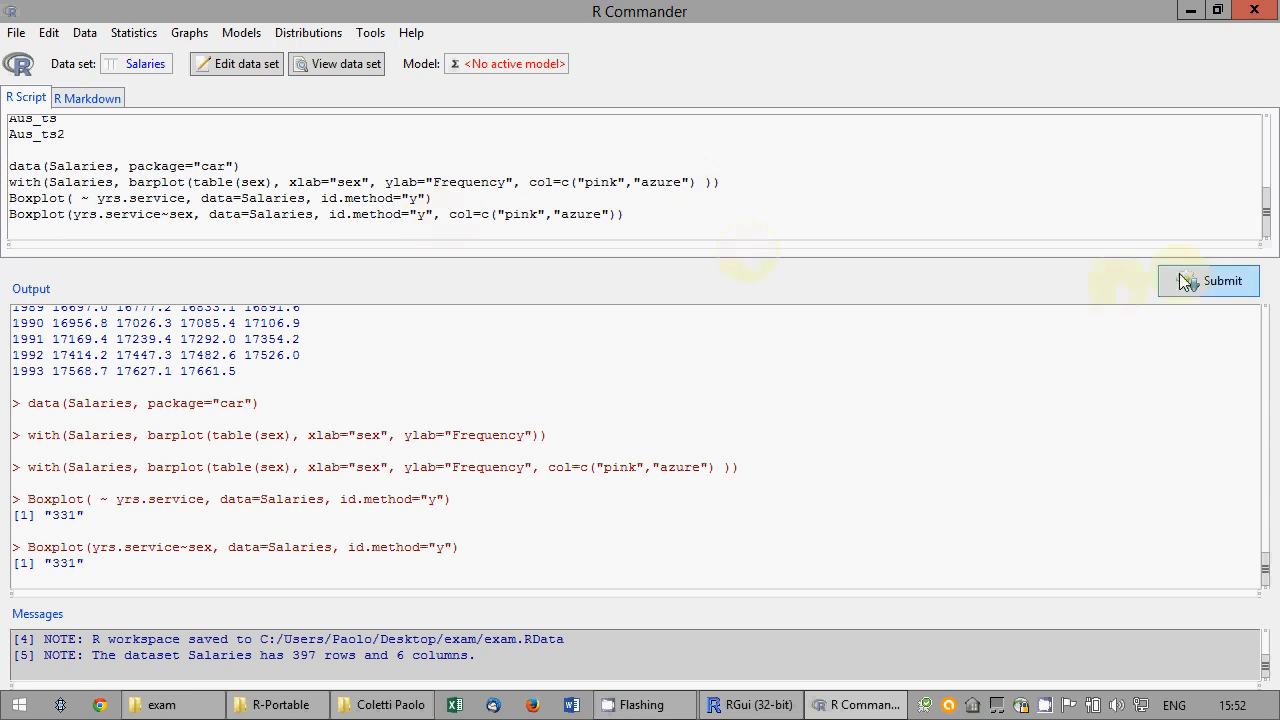
left_click(1243, 97)
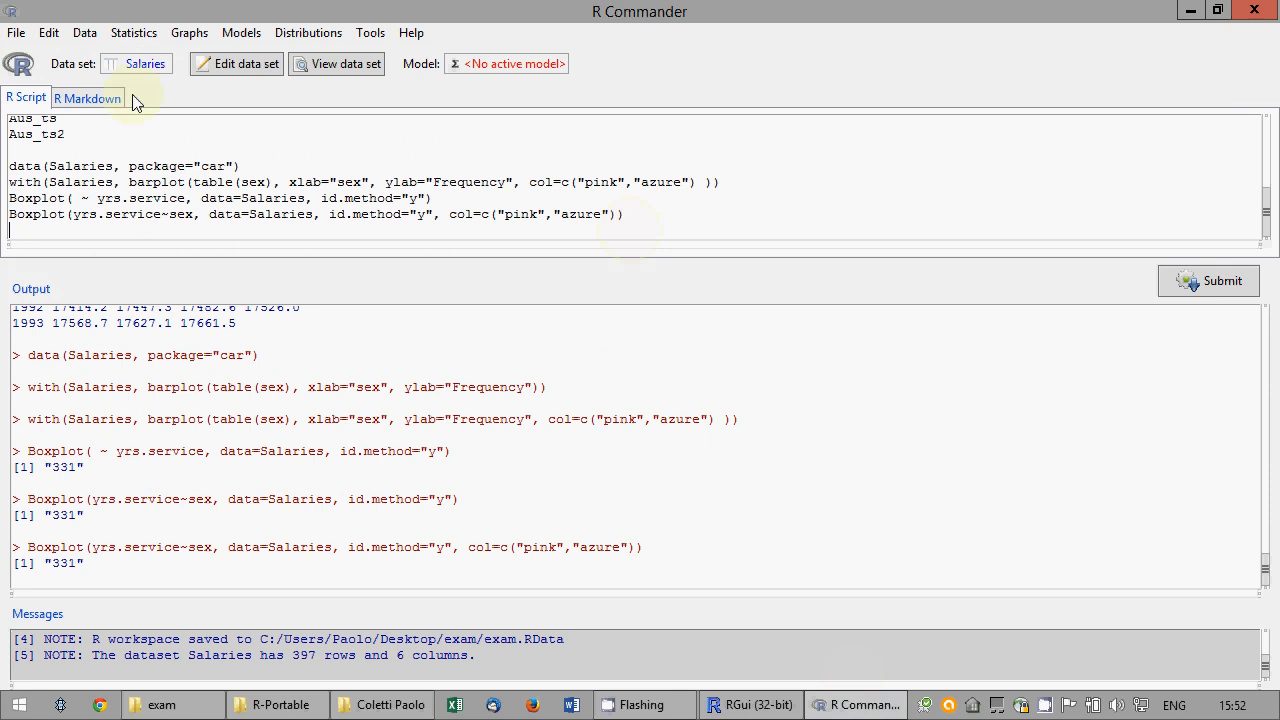
- Save the script as exam.R and the R workspace as exam.RData
right_click(60, 150)
left_click(16, 32)
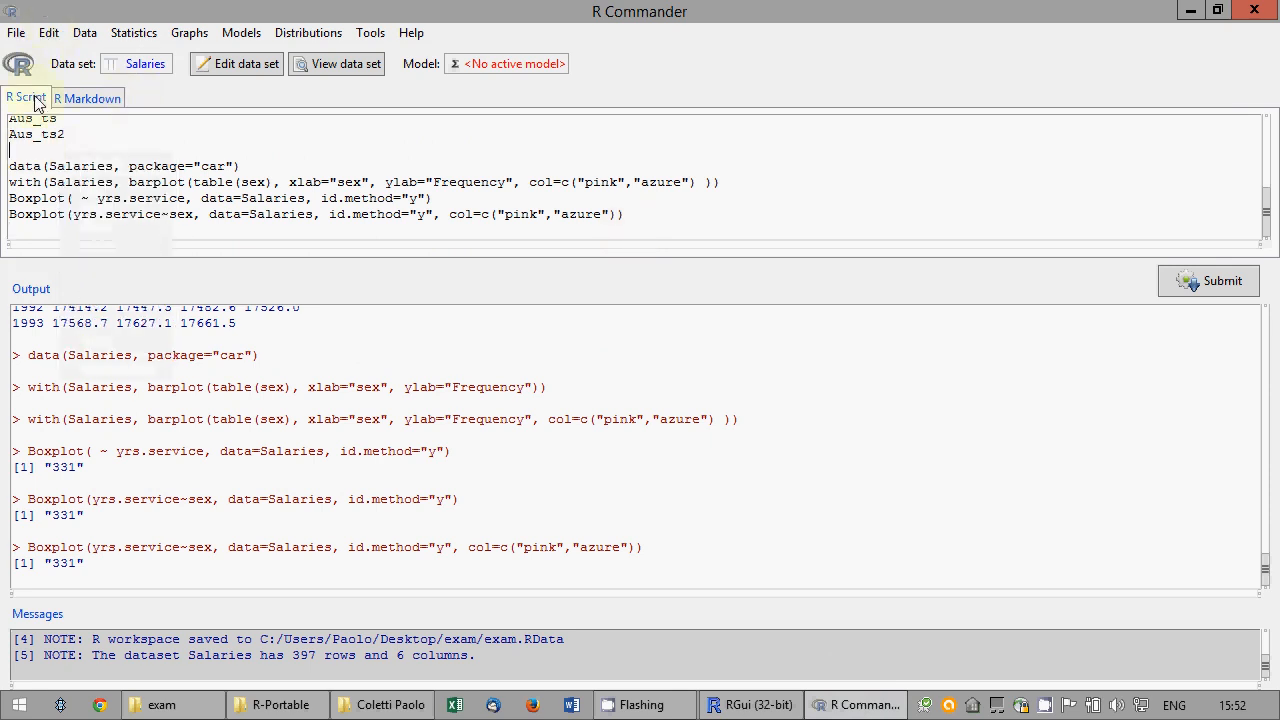
left_click(16, 32)
left_click(60, 100)
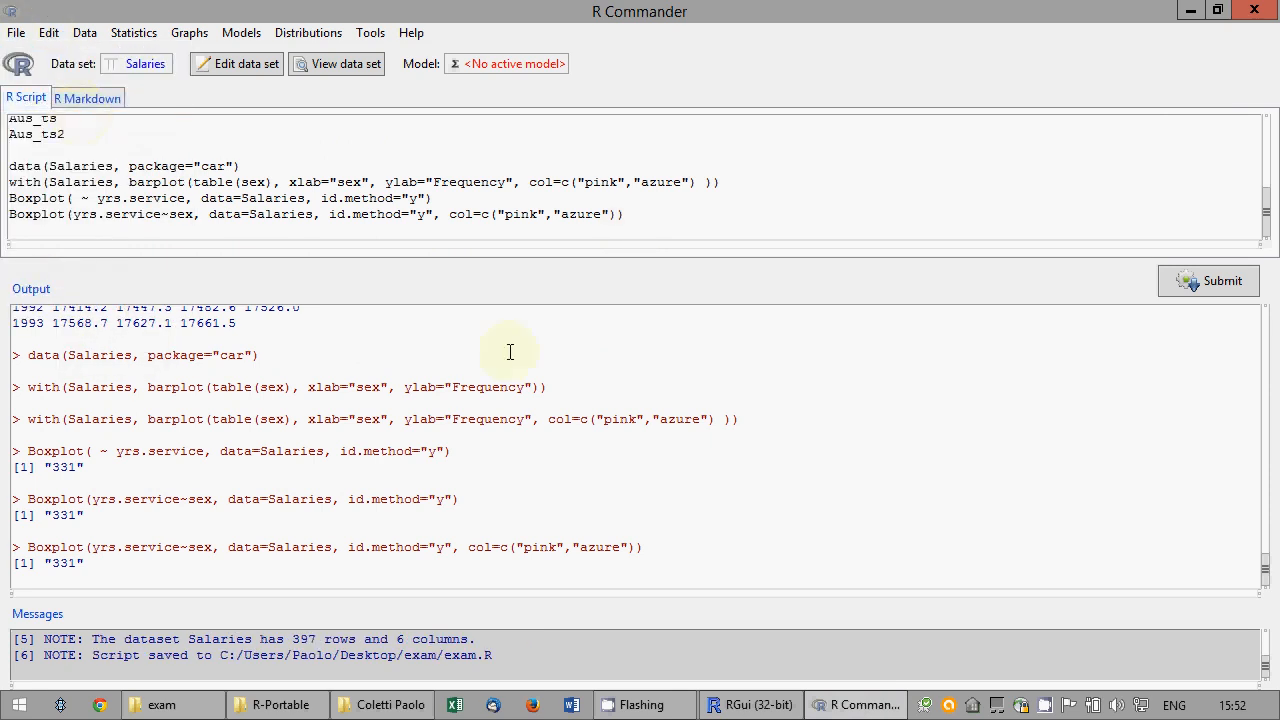
left_click(17, 33)
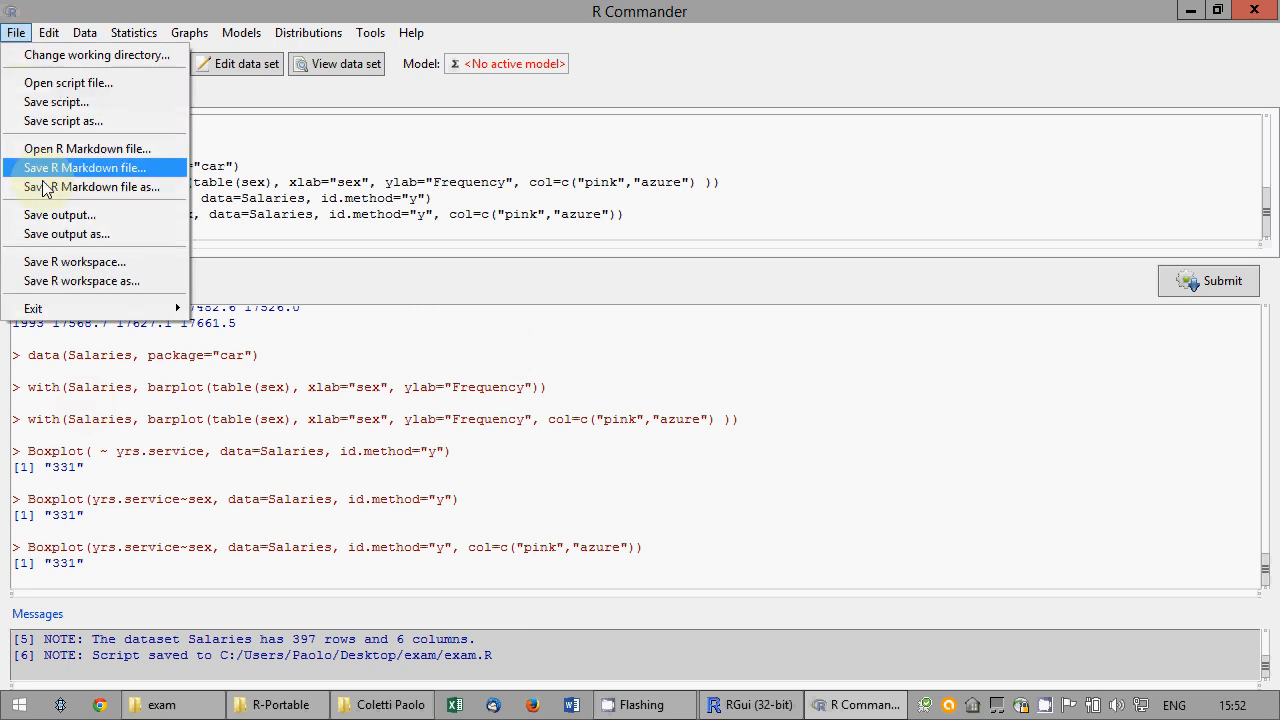
left_click(15, 262)
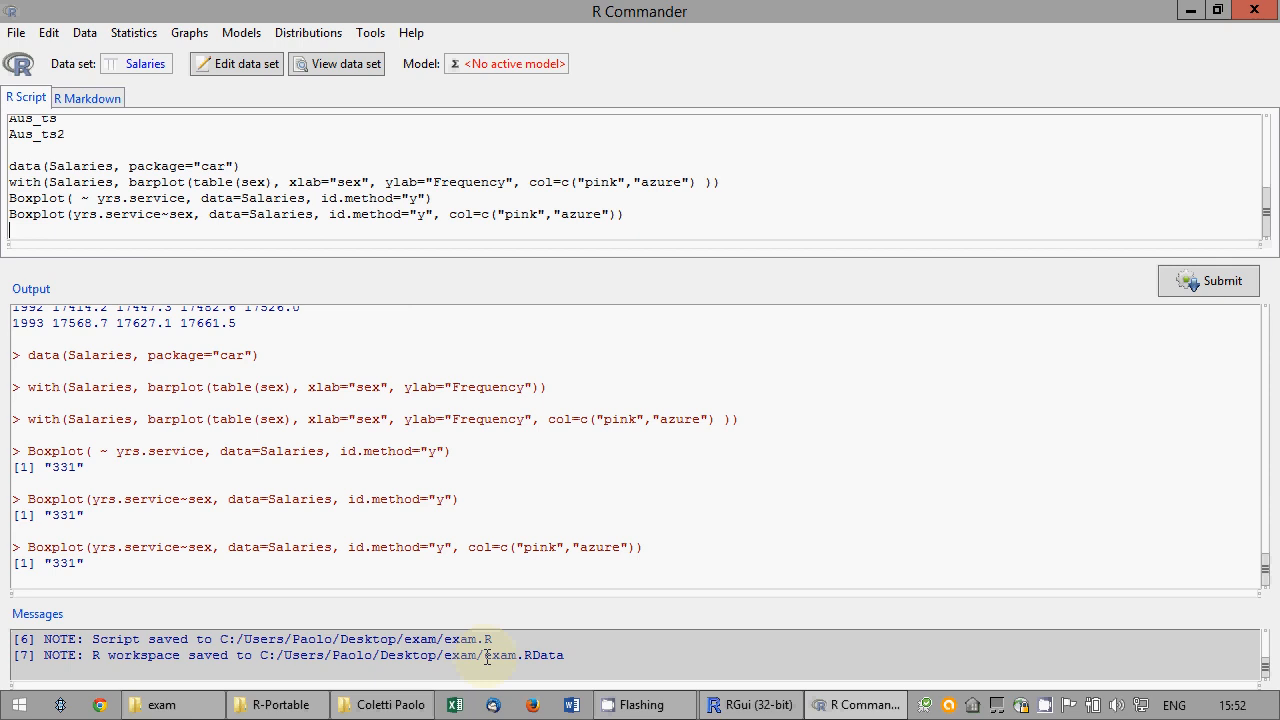
- Start recoding rank into a new non-factor variable named rank2
left_click(85, 32)
mouse_move(113, 140)
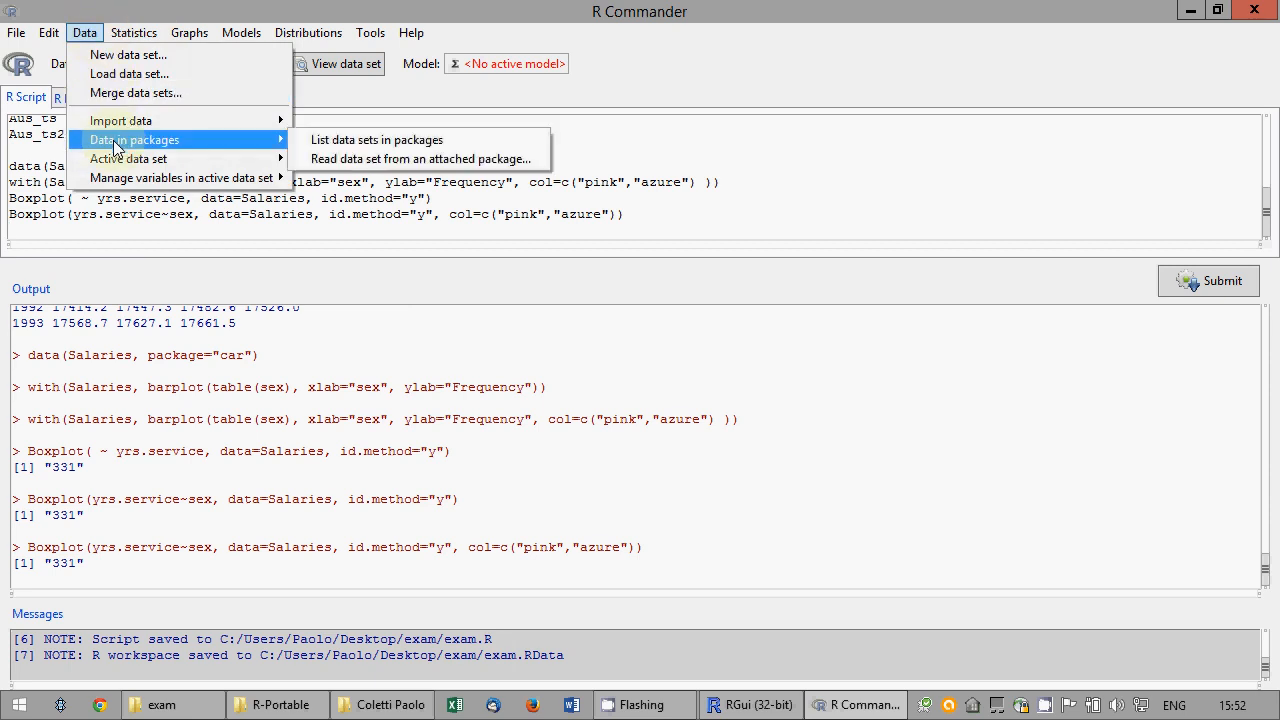
mouse_move(127, 175)
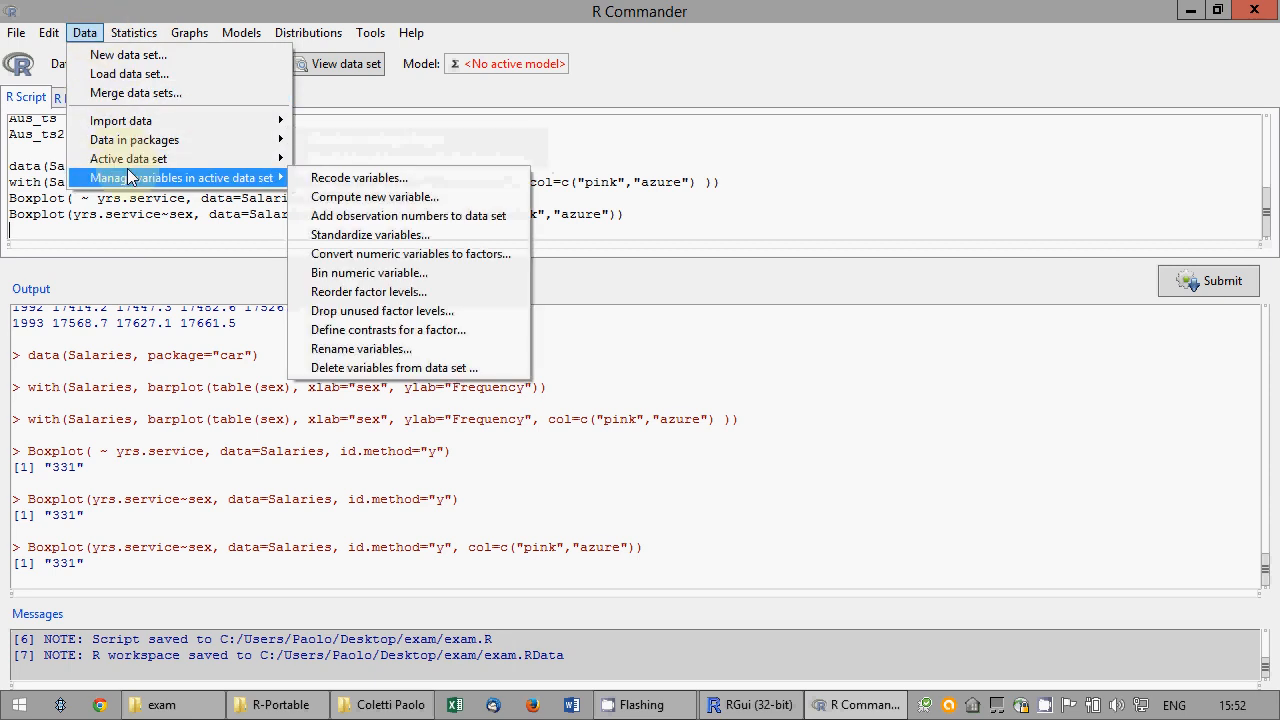
left_click(358, 177)
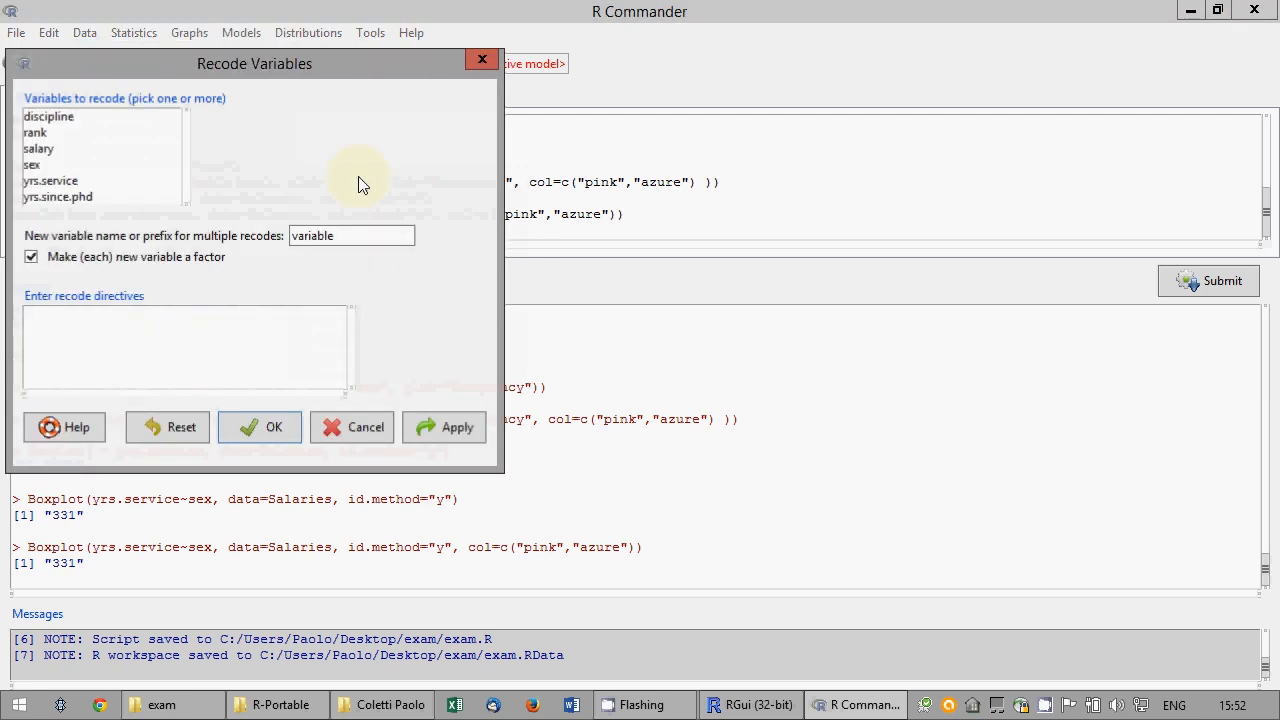
left_click(36, 133)
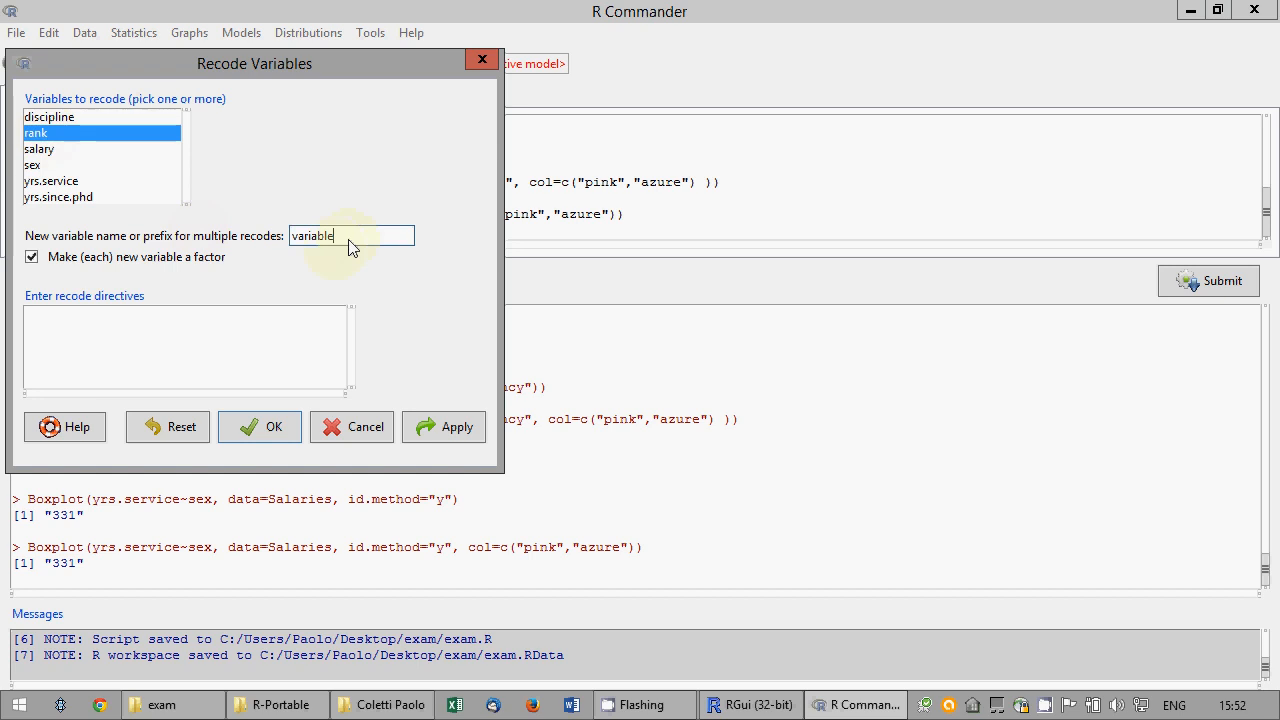
left_click_drag(346, 237, 277, 251)
type("rank2")
left_click(30, 258)
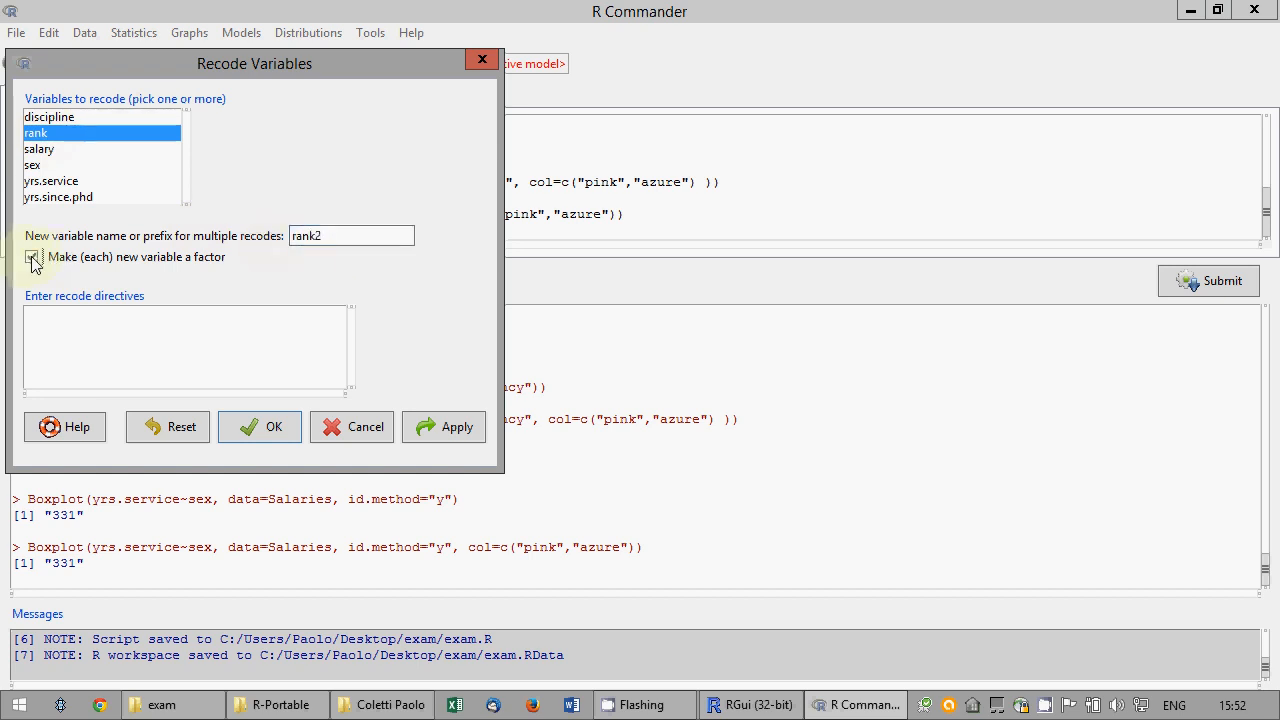
- Enter recode directives AsstProf = 80, AssocProf = 95, Prof = 125 and apply
left_click(69, 337)
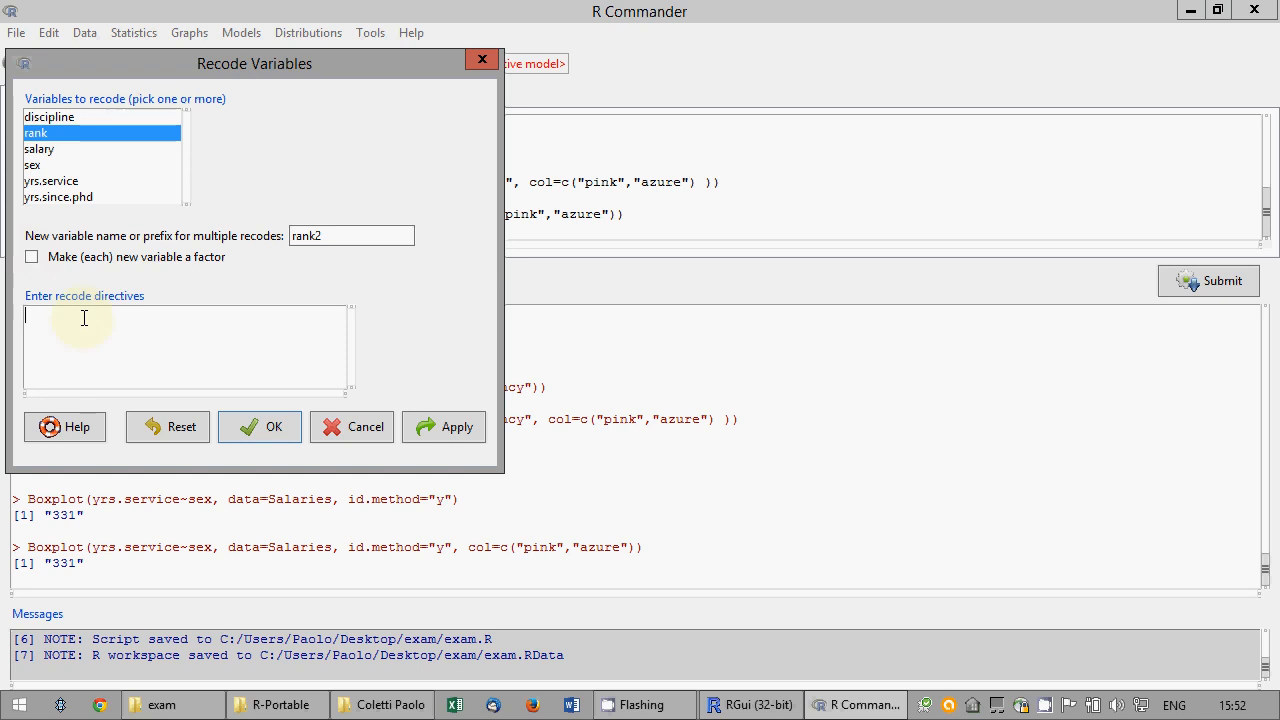
type("\"asstProf\" = 95")
key("Delete")
type("\"AssocProf\" = 95")
key("Up")
key("BackSpace")
key("BackSpace")
type("80\"Prof=\"")
key("BackSpace")
key("BackSpace")
type("\" = 125")
left_click(271, 430)
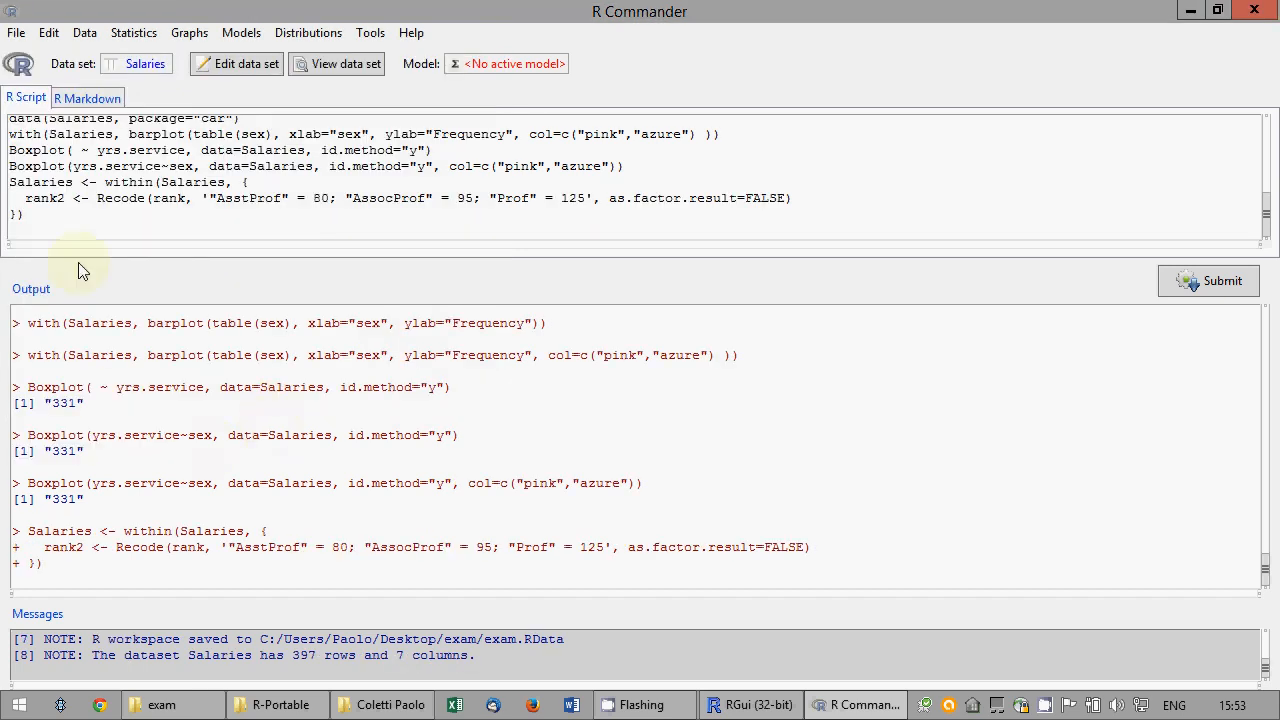
left_click(339, 82)
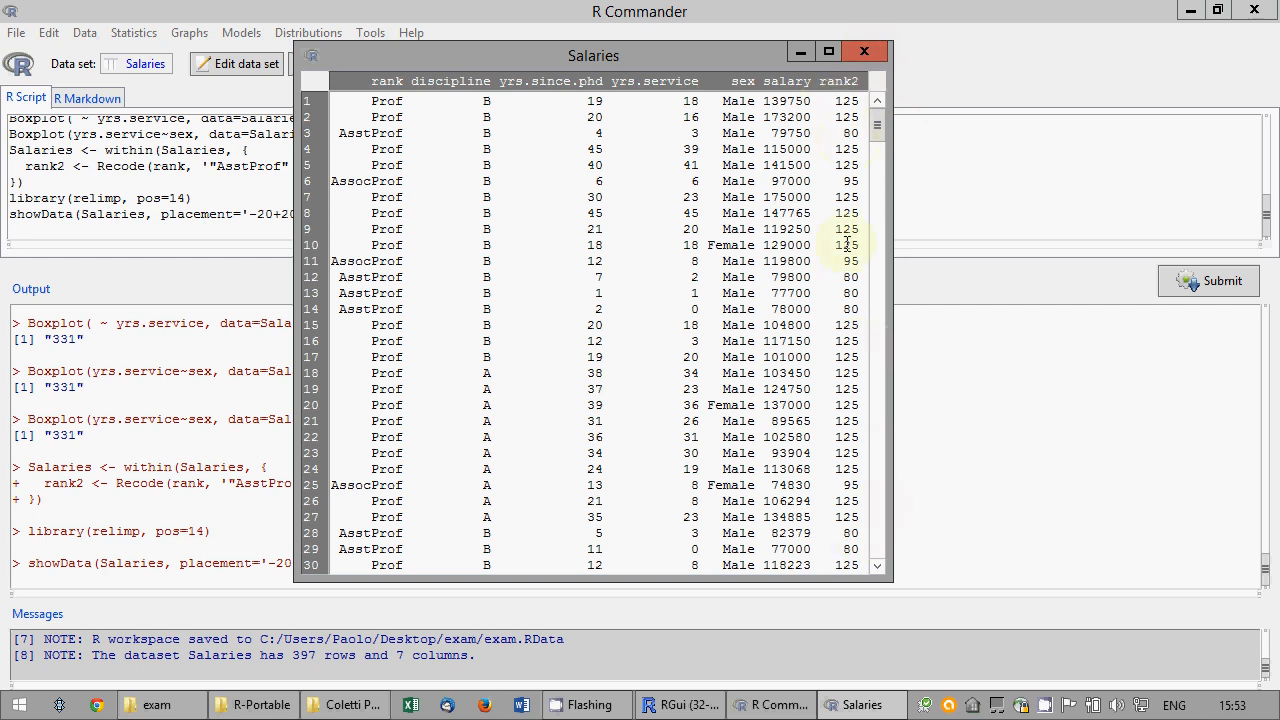
left_click(863, 50)
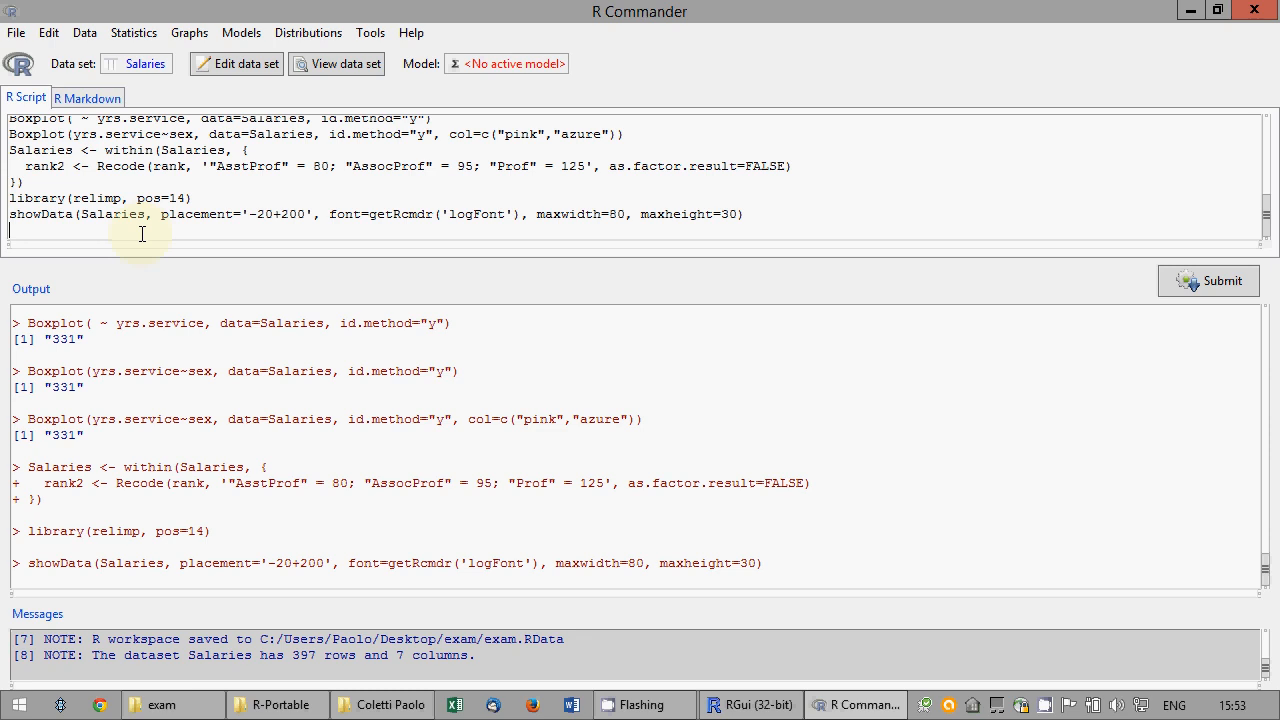
- Compute salary2 as salary/rank2 and check it in the data viewer
left_click(84, 32)
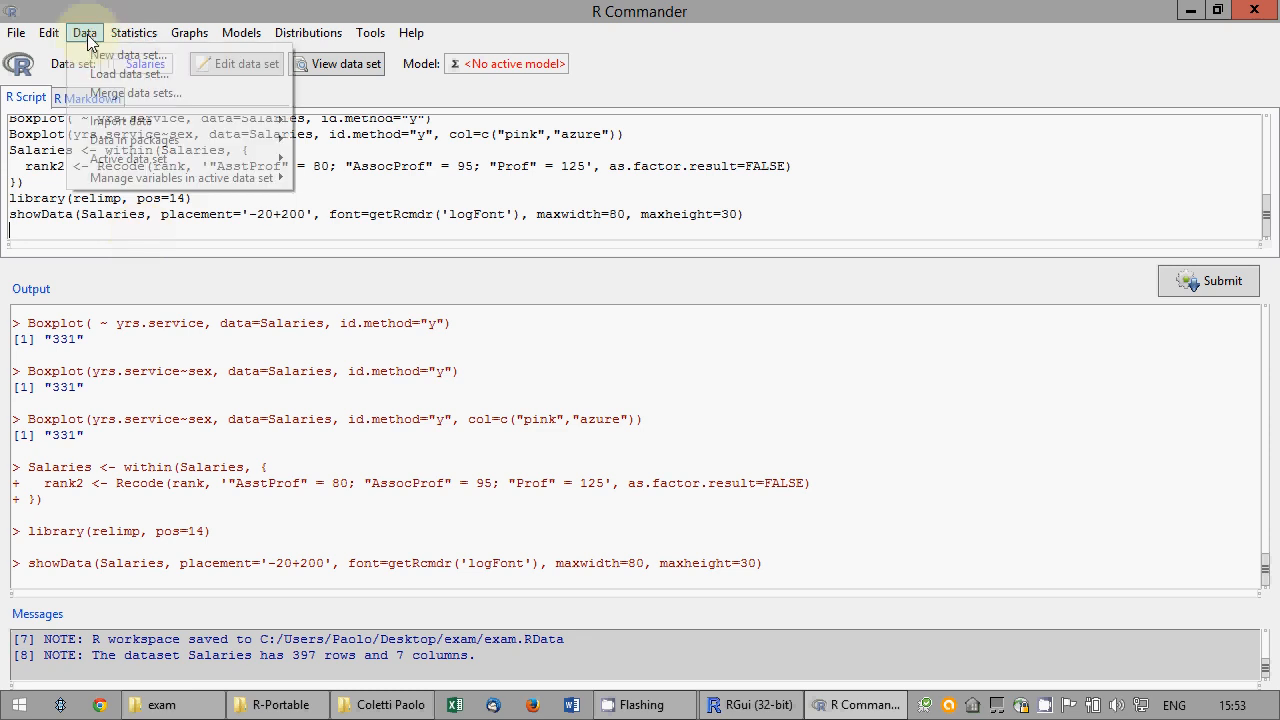
mouse_move(116, 176)
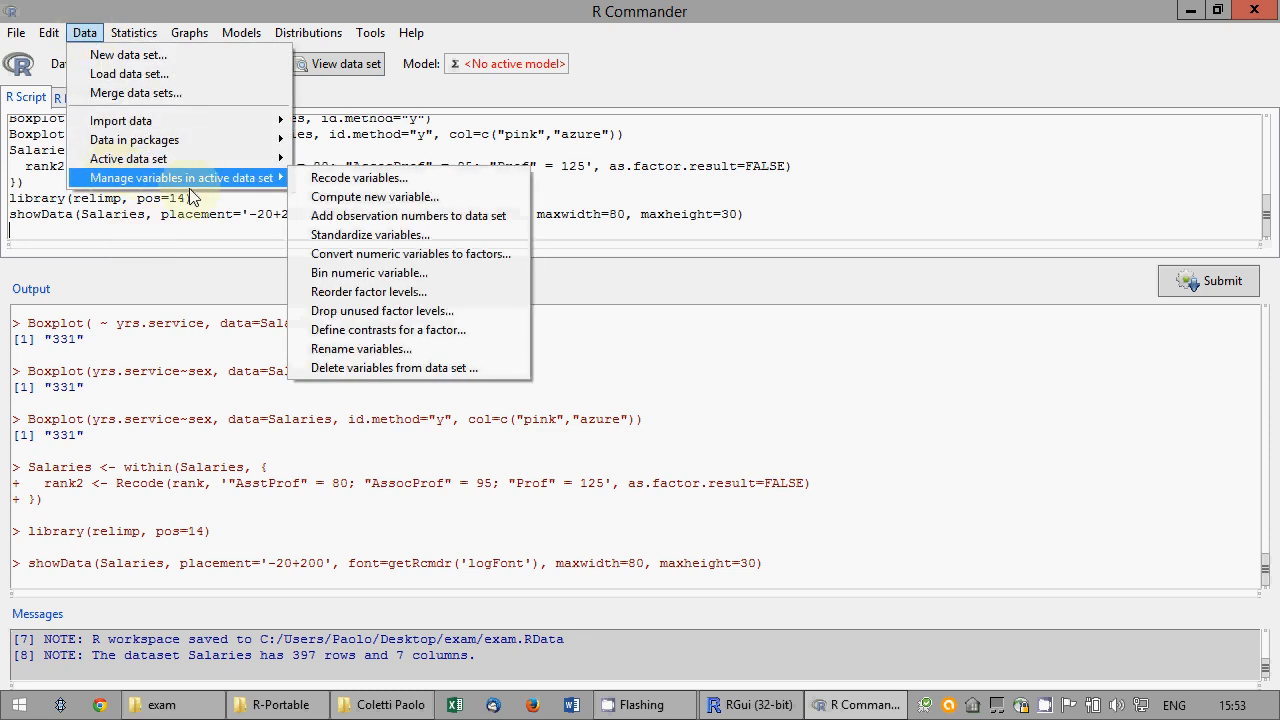
left_click(347, 199)
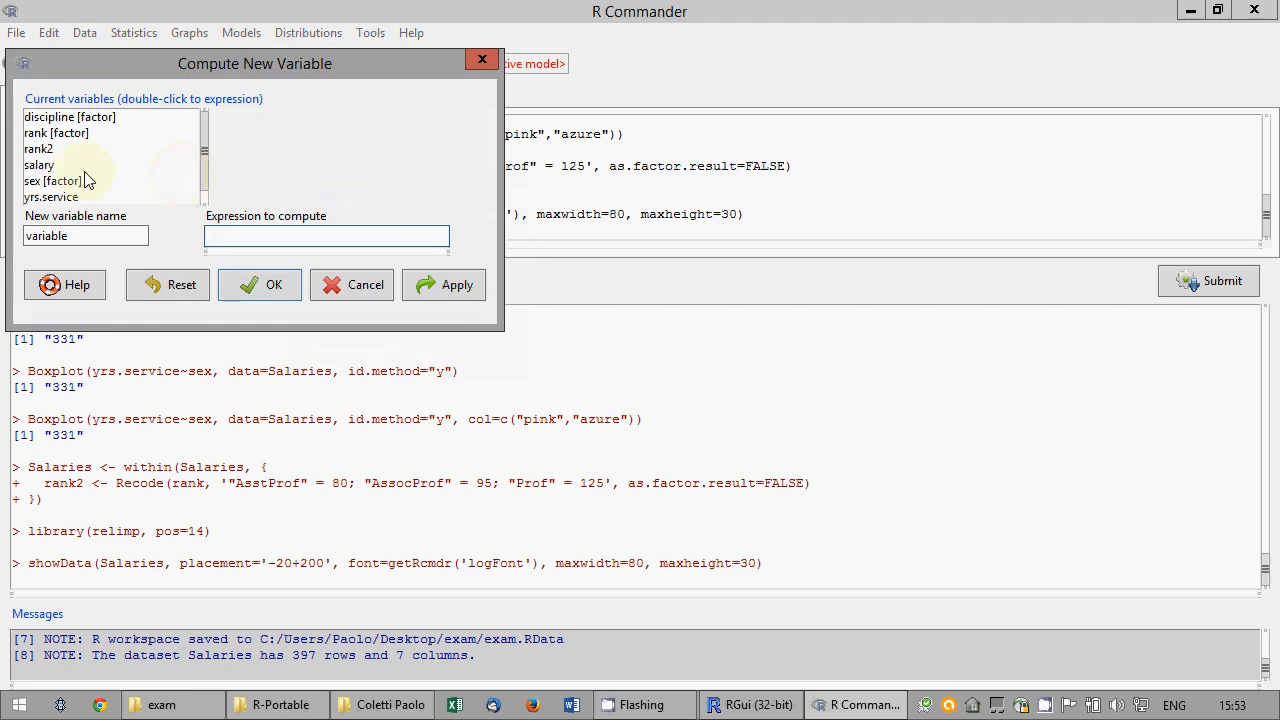
left_click_drag(97, 238, 4, 245)
type("salary2")
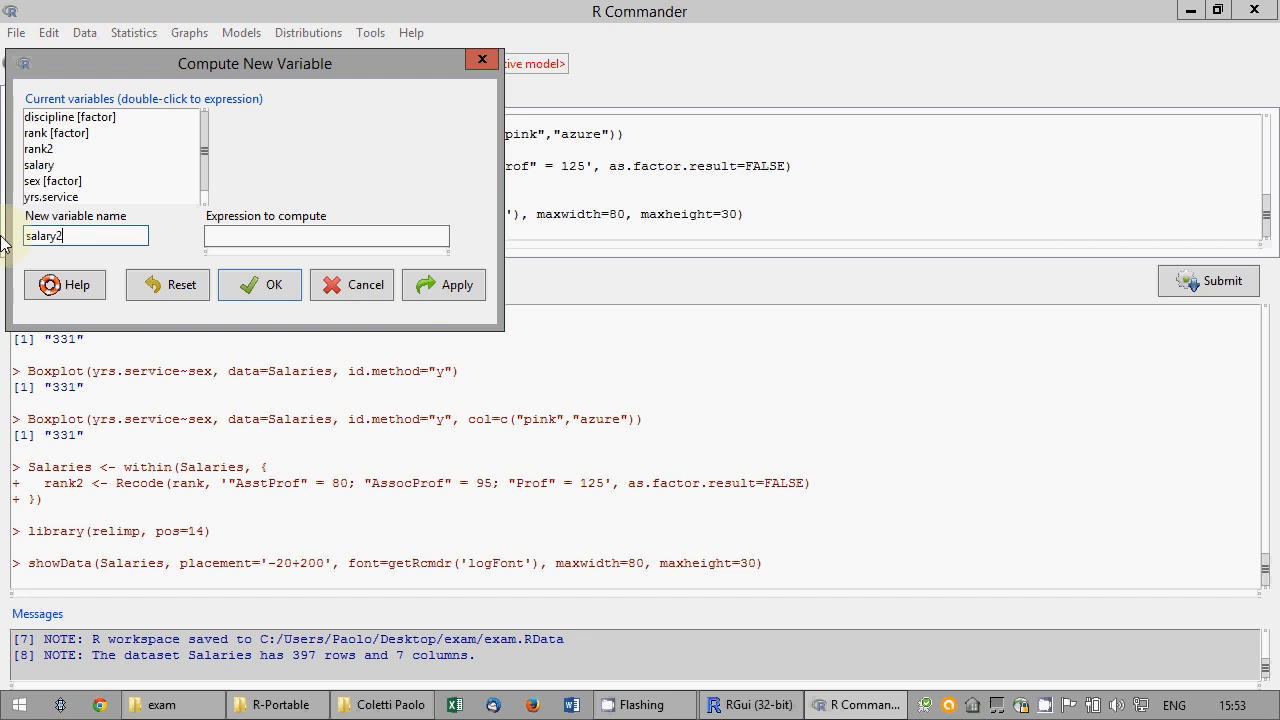
left_click(325, 246)
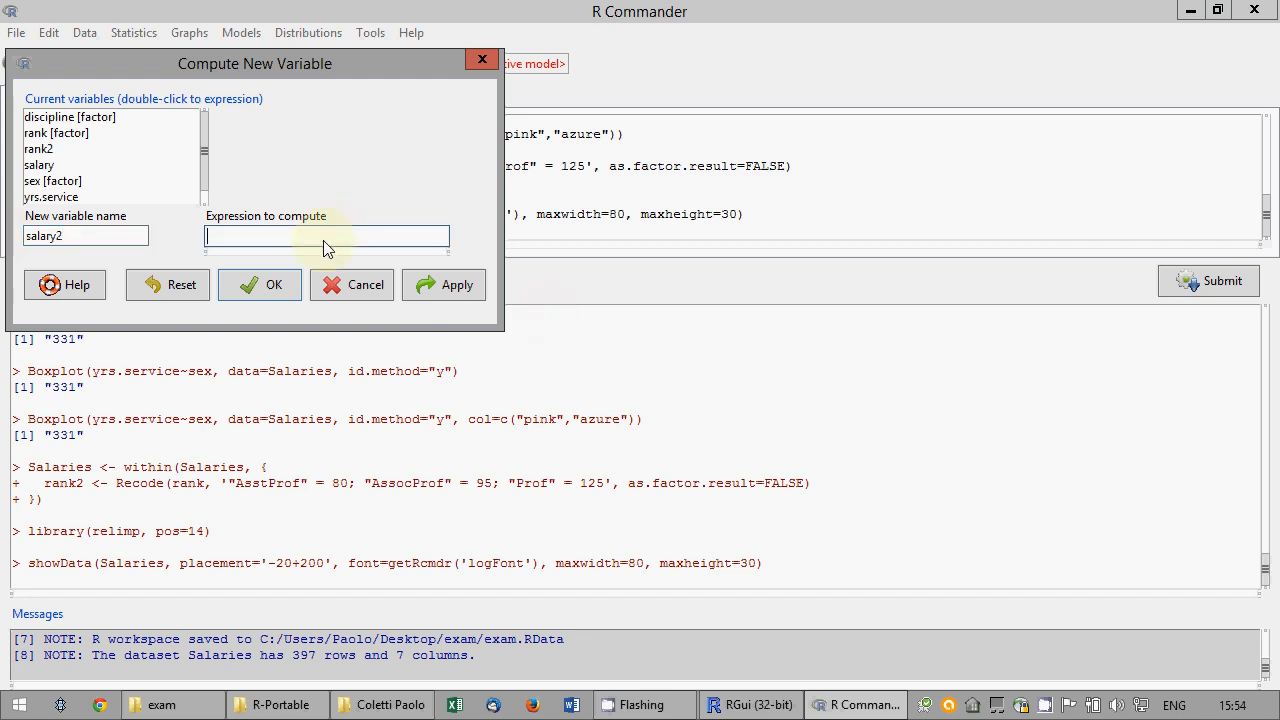
type("salary/rank2")
left_click(239, 295)
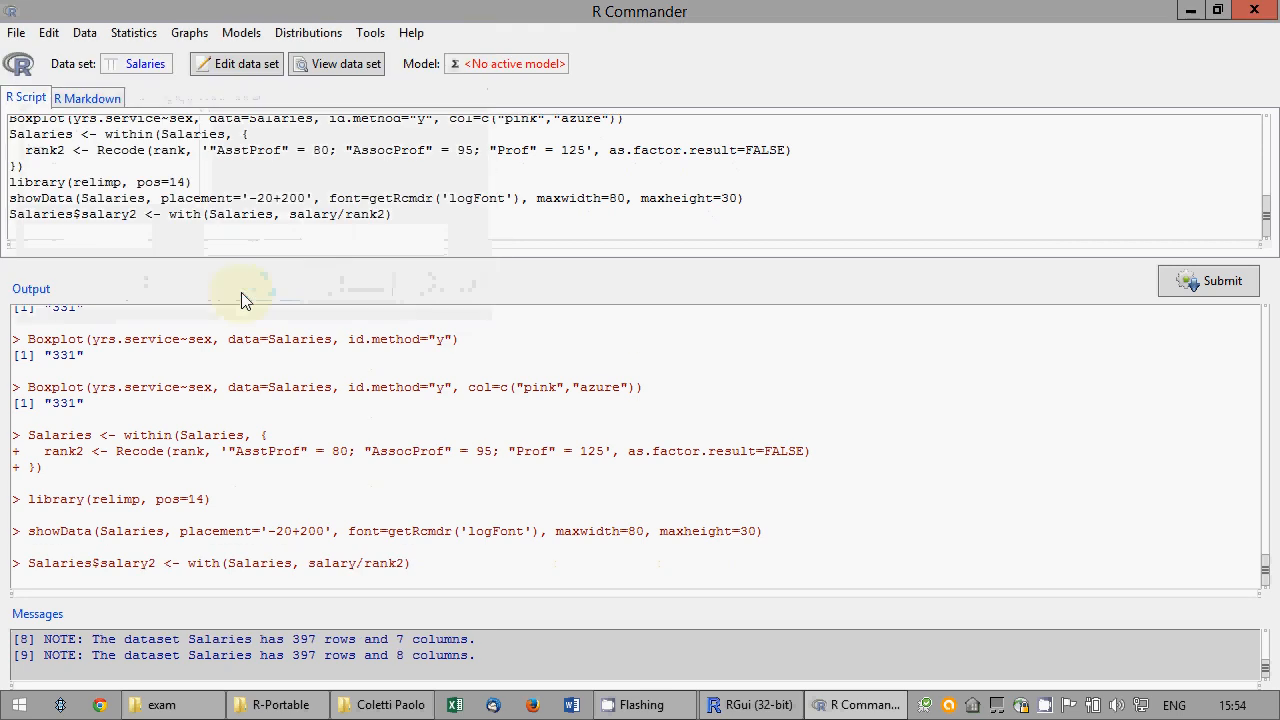
left_click(346, 63)
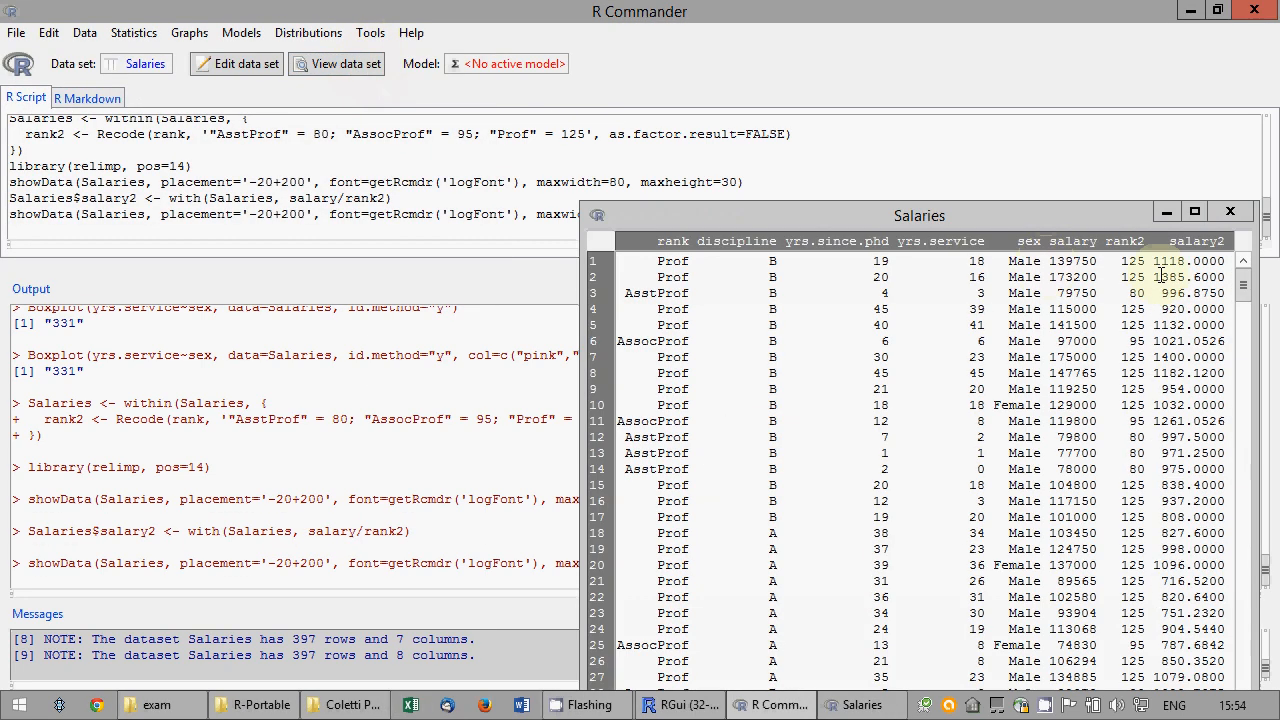
left_click(1230, 212)
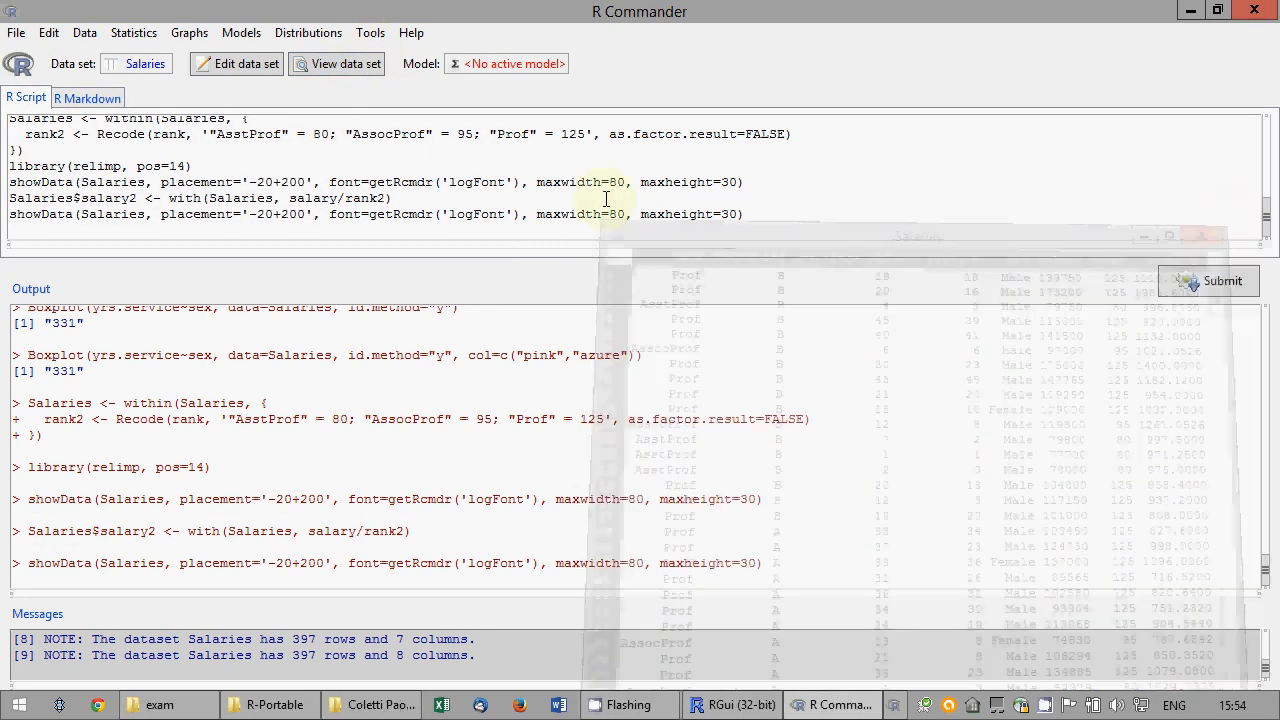
- Save the script and the R workspace again
right_click(290, 190)
left_click(16, 32)
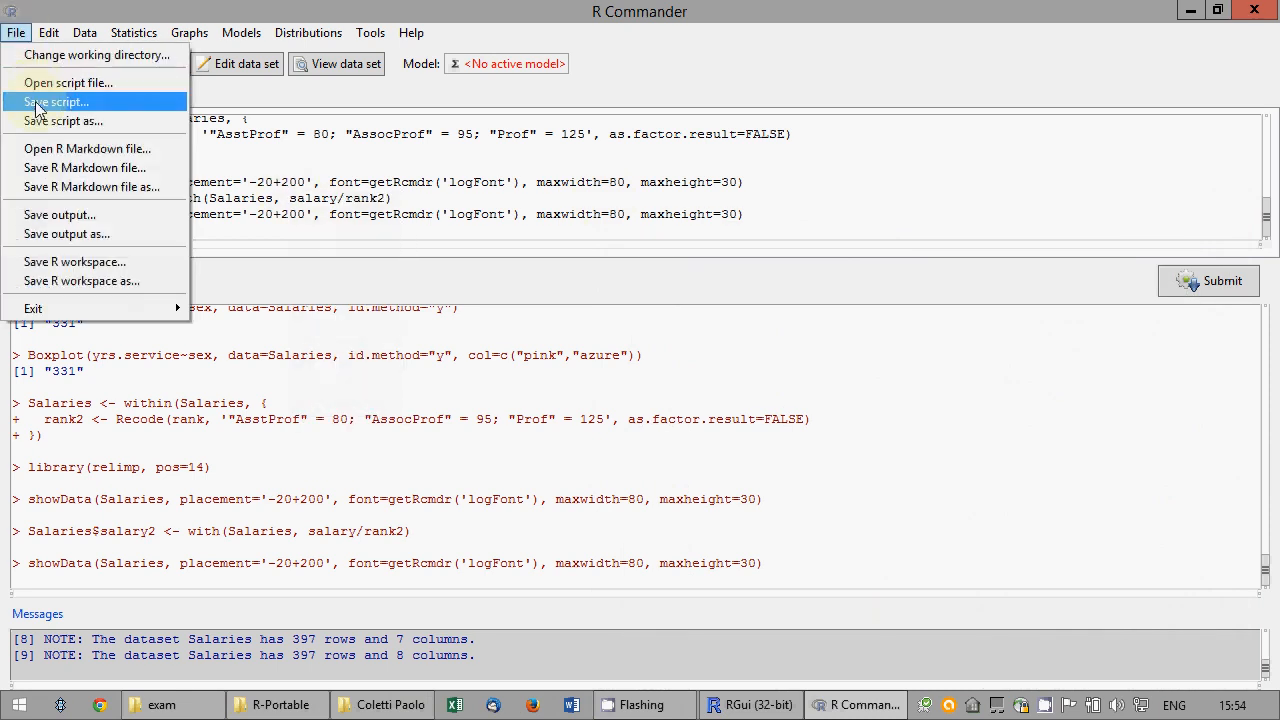
left_click(37, 102)
left_click(16, 32)
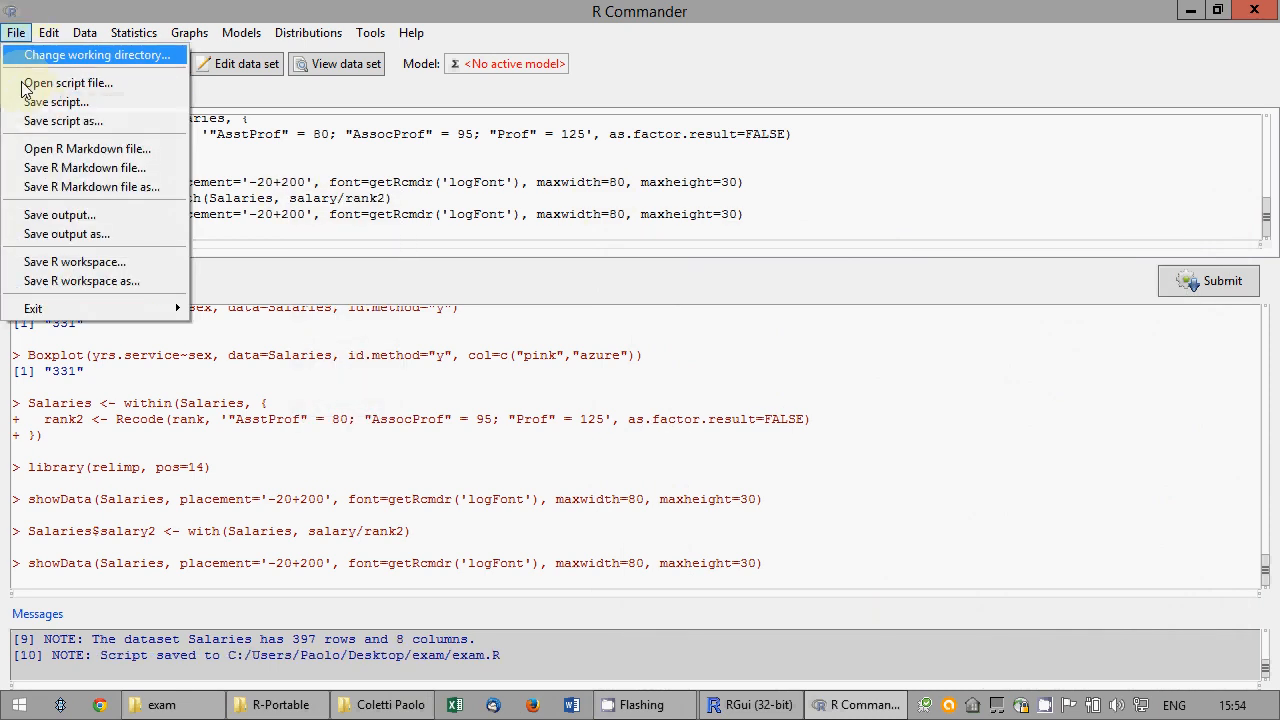
left_click(62, 266)
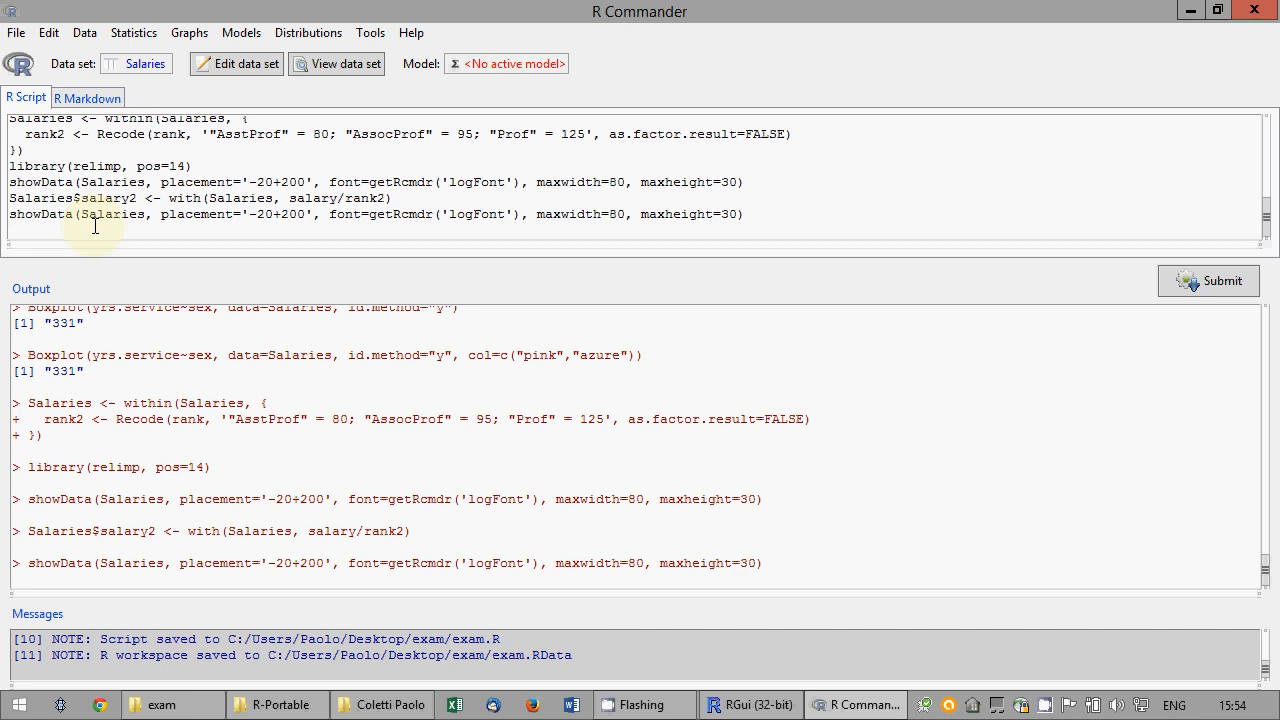
- Write the countBetween(v,a,b) header with a for loop incrementing count when values fall between a and b
type("su")
key("BackSpace")
key("BackSpace")
type("countBetween <- function(v,a,b){")
type("for(i")
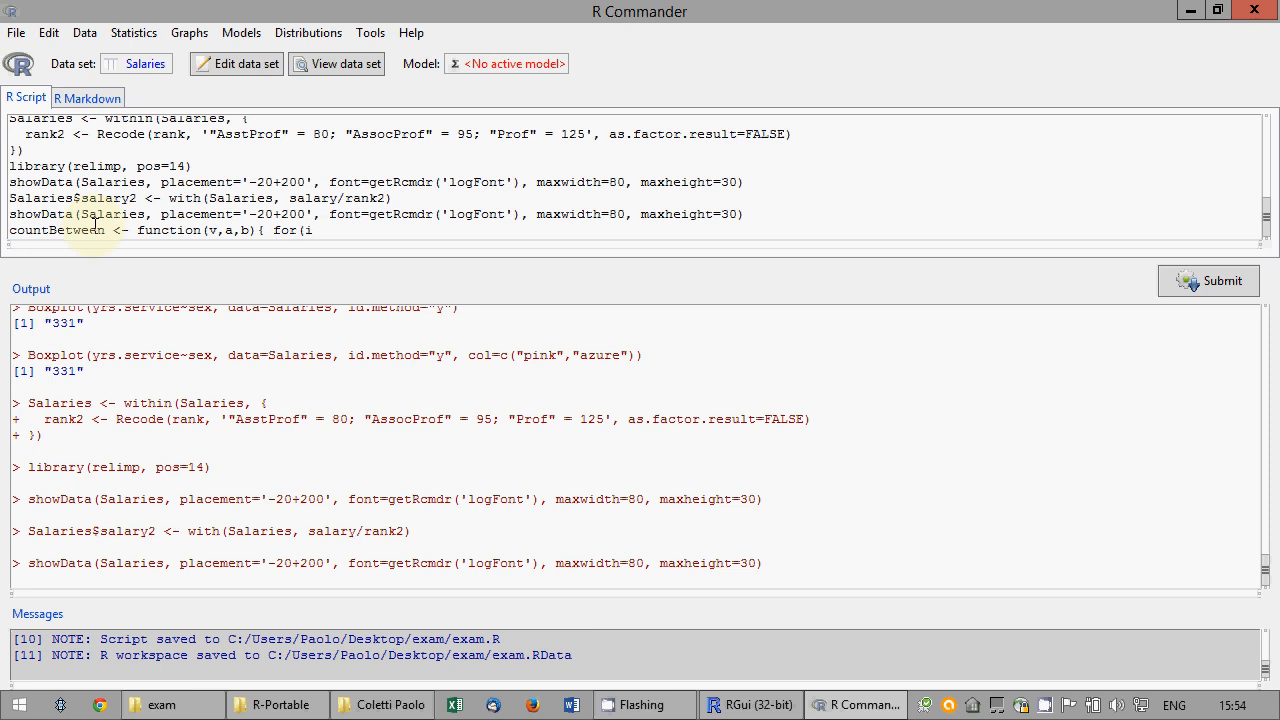
type(" in")
key("BackSpace")
key("BackSpace")
key("BackSpace")
key("BackSpace")
key("BackSpace")
type("x in v){if( (v>=a) and (v<=b) ){count <")
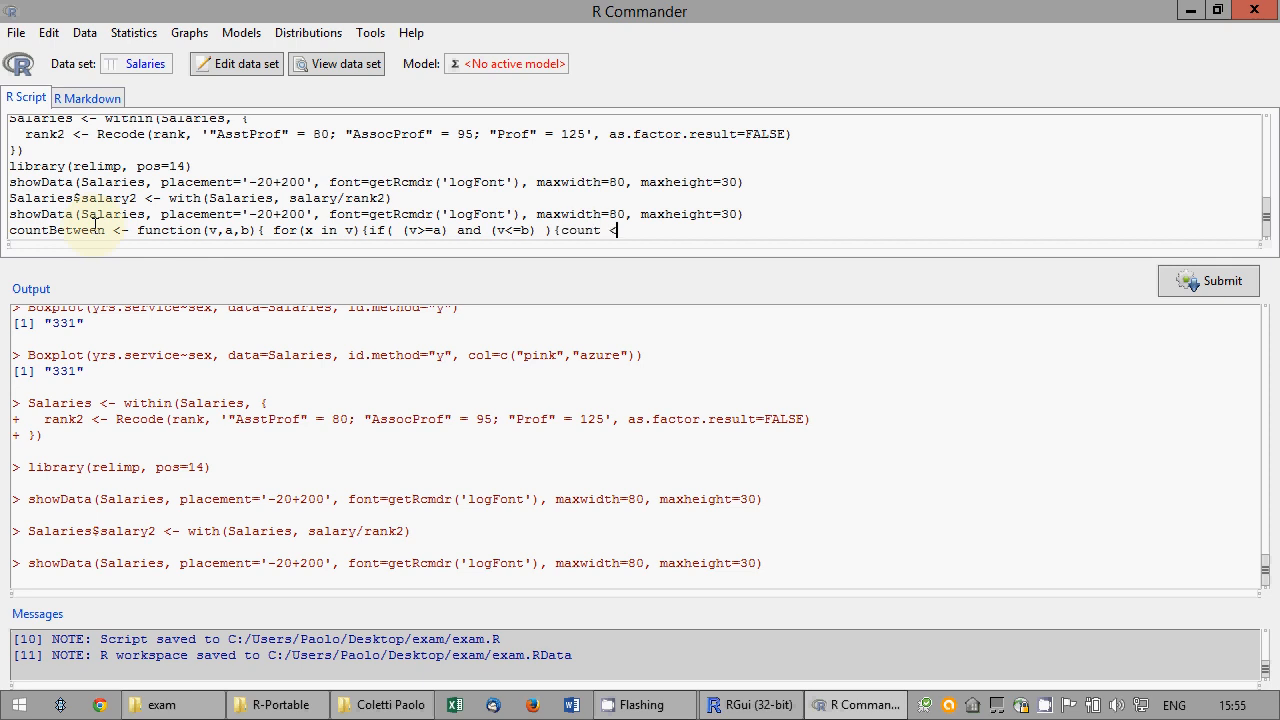
type("- count+1}")
- Add count<-0 initialisation and return(count), then submit the function definition
left_click(267, 230)
type("count <- ")
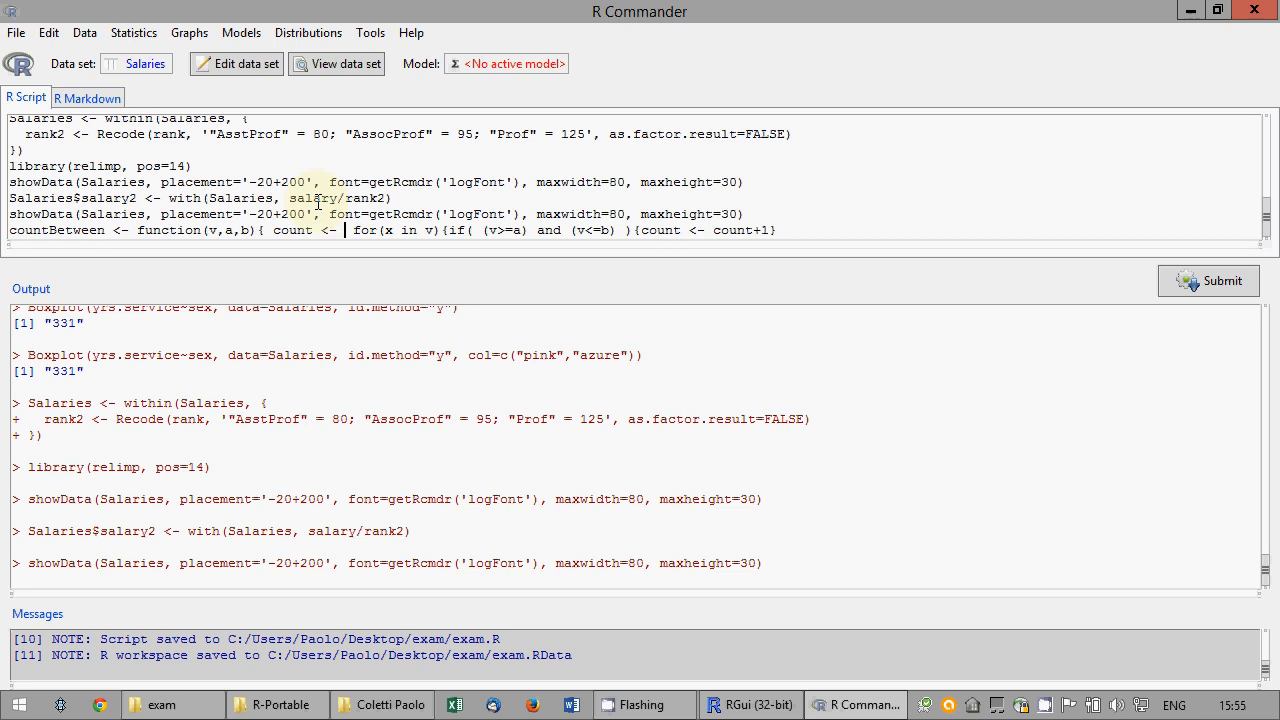
type("0")
key("Left")
key("BackSpace")
key("Left")
key("Left")
key("BackSpace")
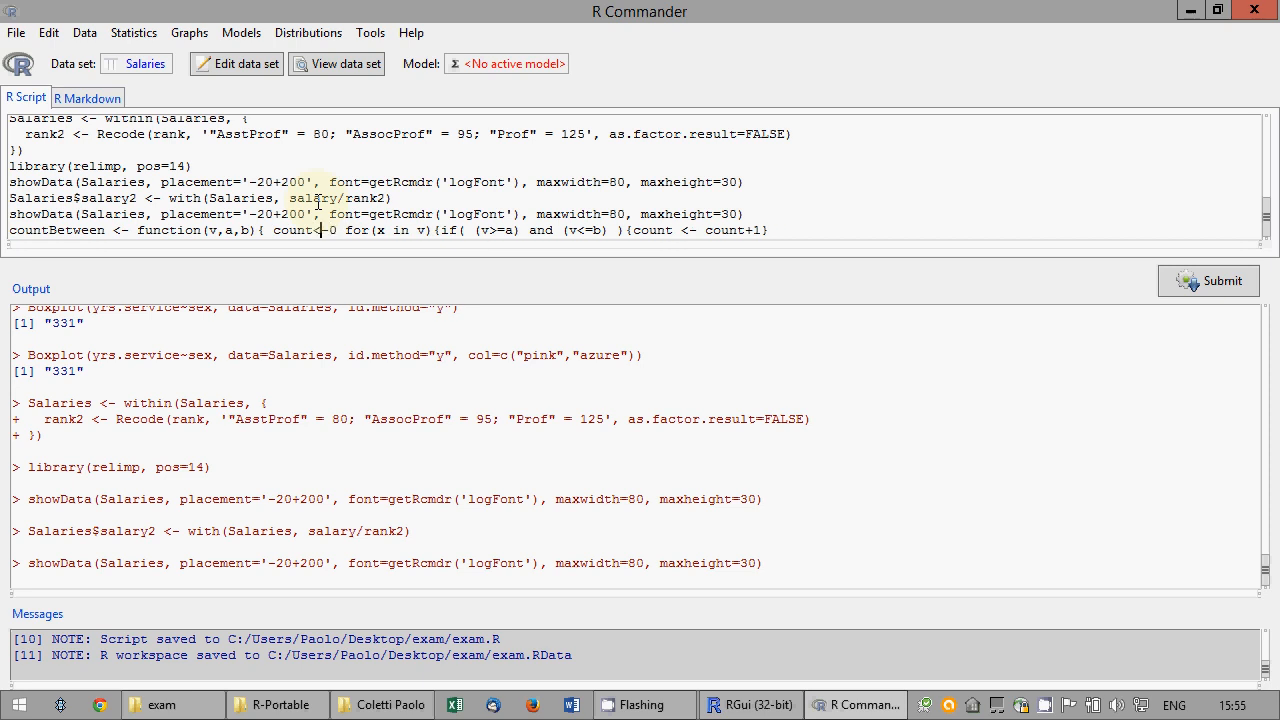
key("Right")
key("Right")
key("Right")
type(";")
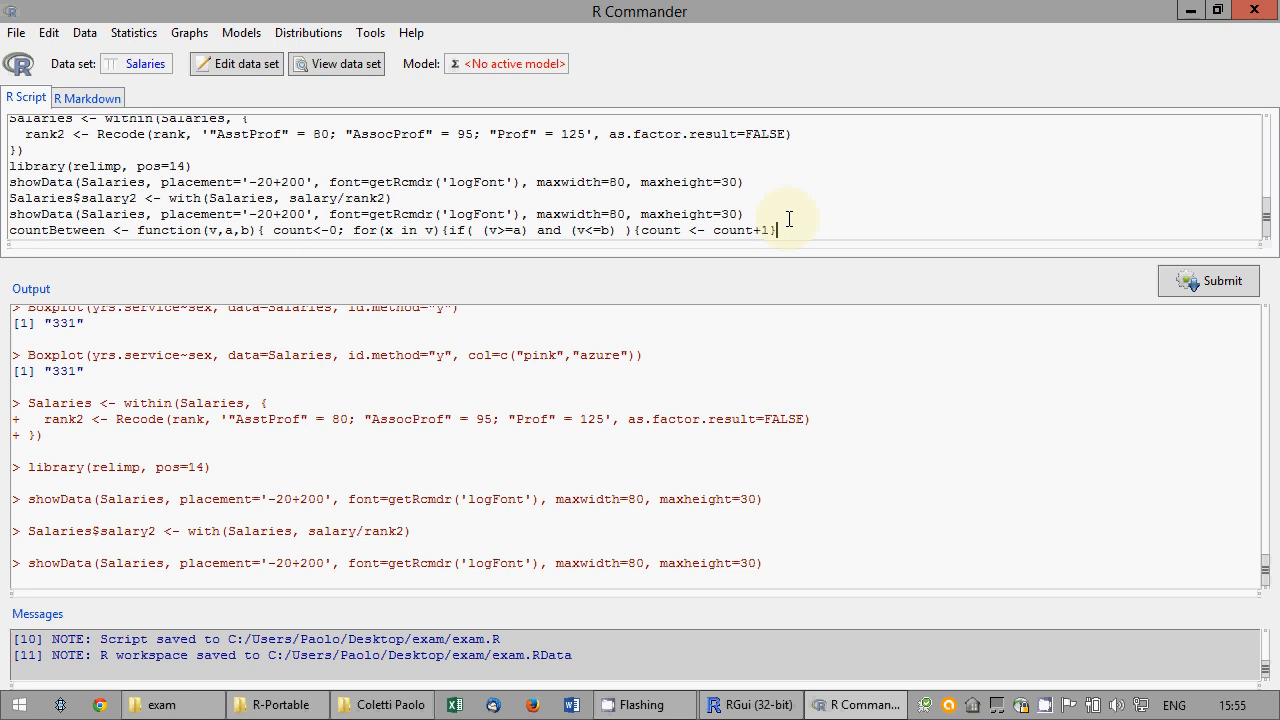
type("return(count);}")
left_click(1190, 285)
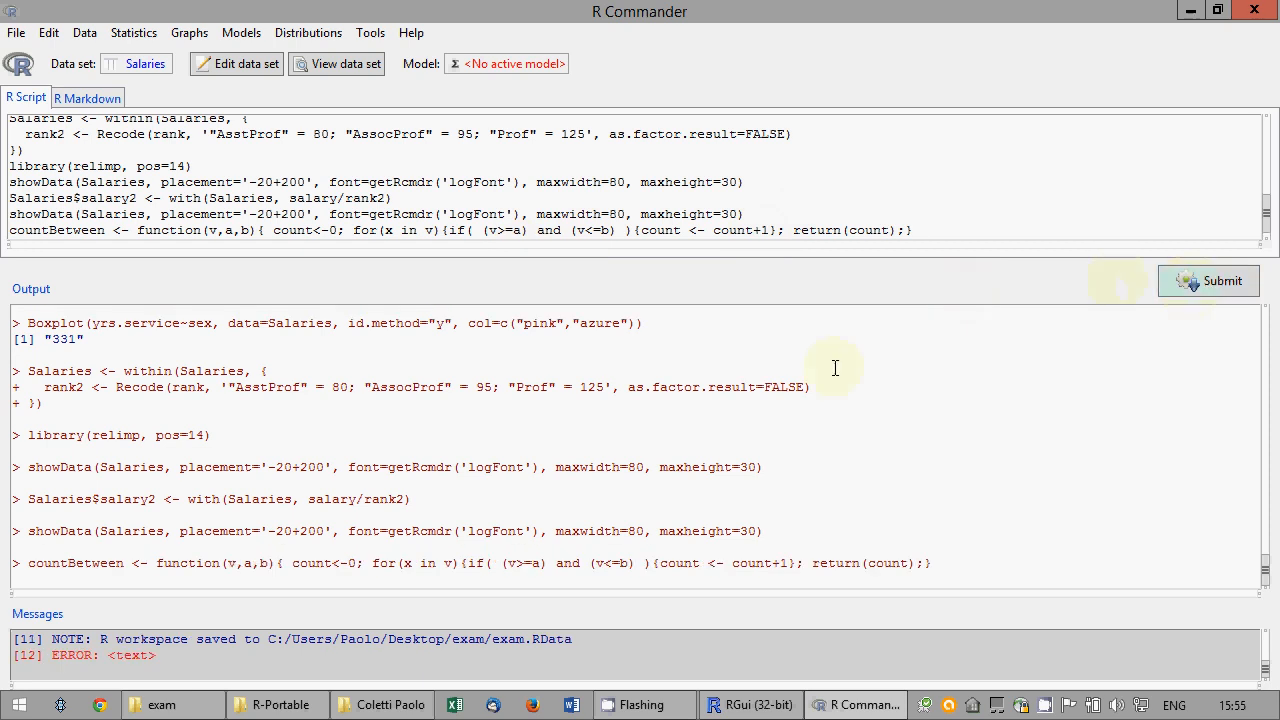
- Change v to x in both conditions and resubmit countBetween
left_click_drag(200, 659, 8, 655)
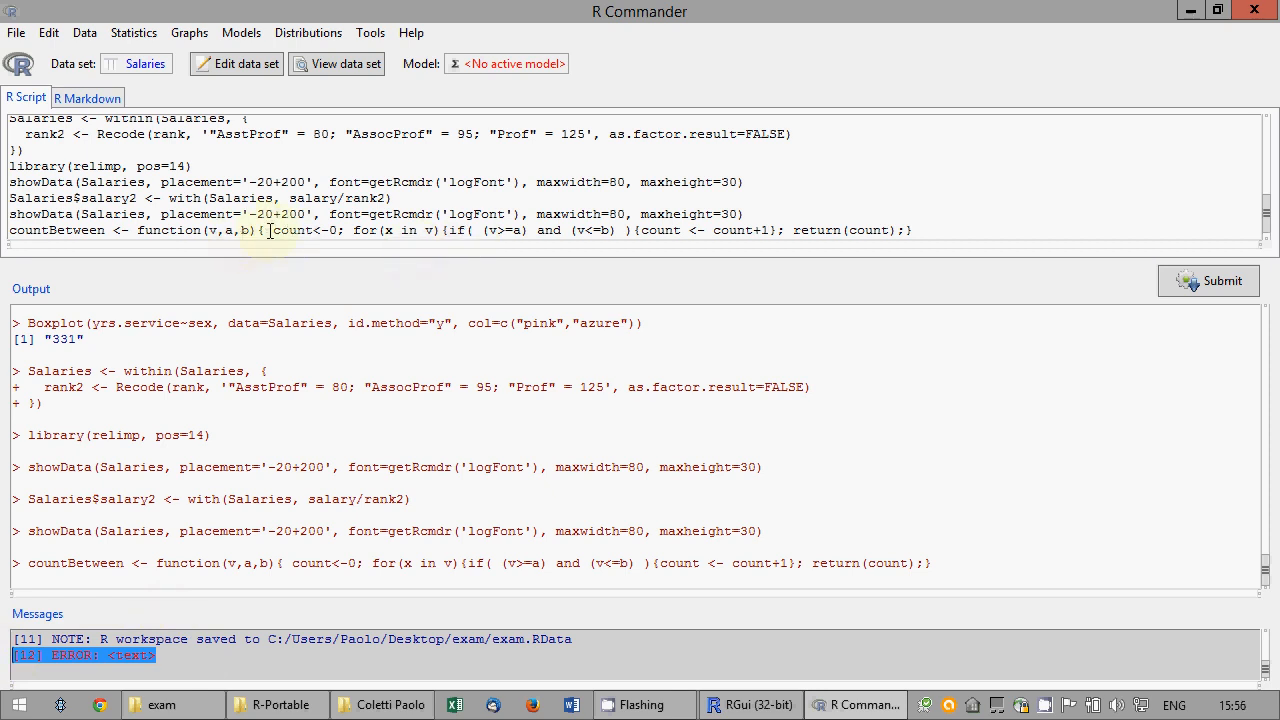
left_click_drag(916, 230, 905, 230)
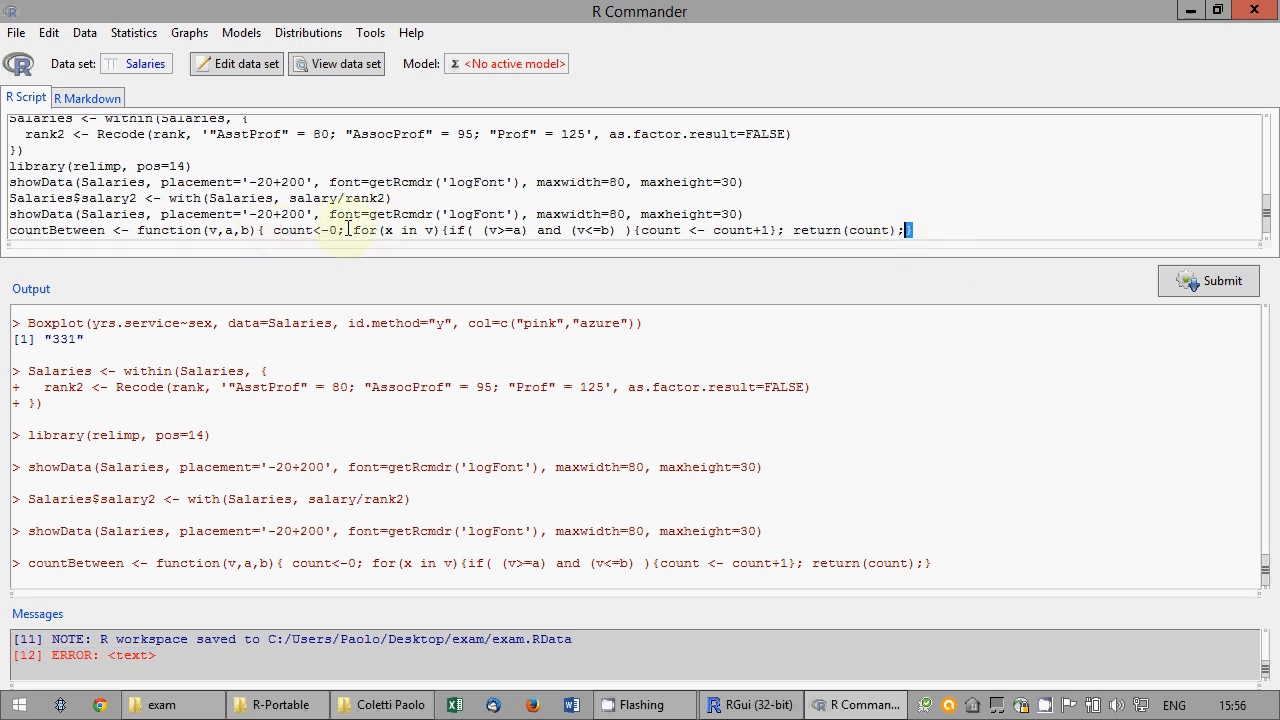
double_click(492, 230)
type("x")
double_click(579, 230)
type("x")
left_click(1213, 283)
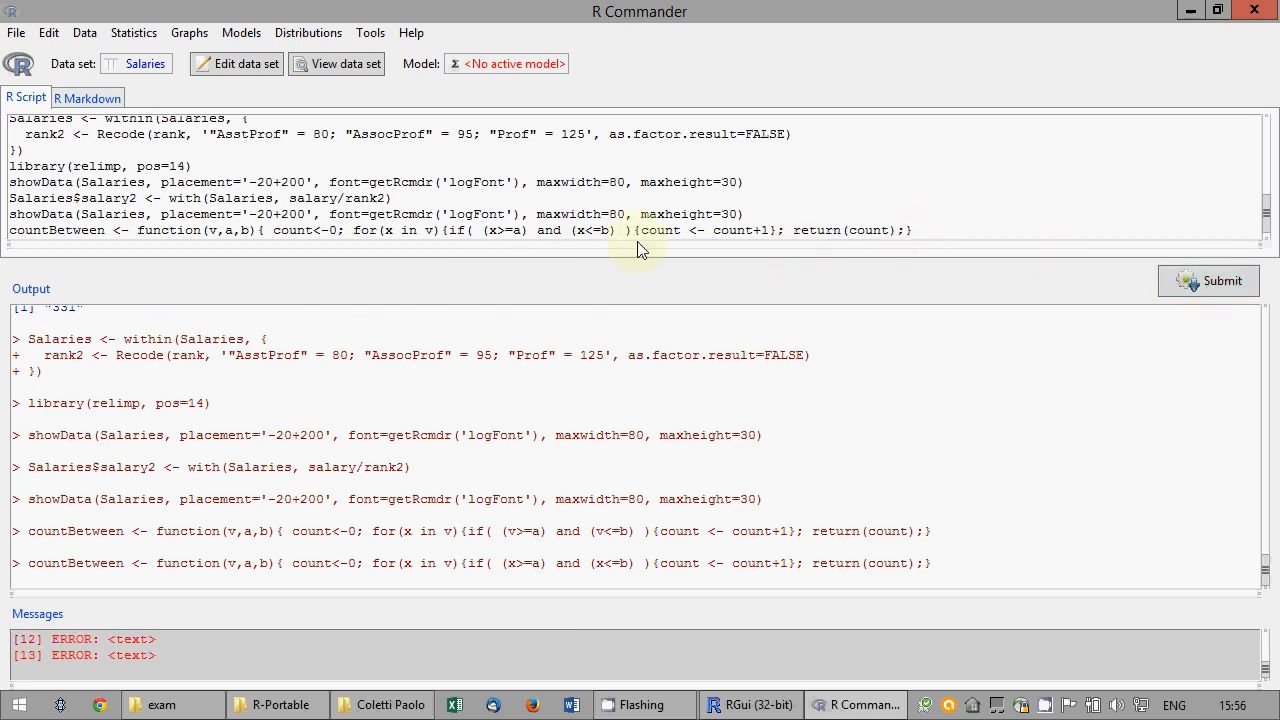
- Replace 'and' with & and then &&, resubmitting after each change
double_click(548, 230)
type("&")
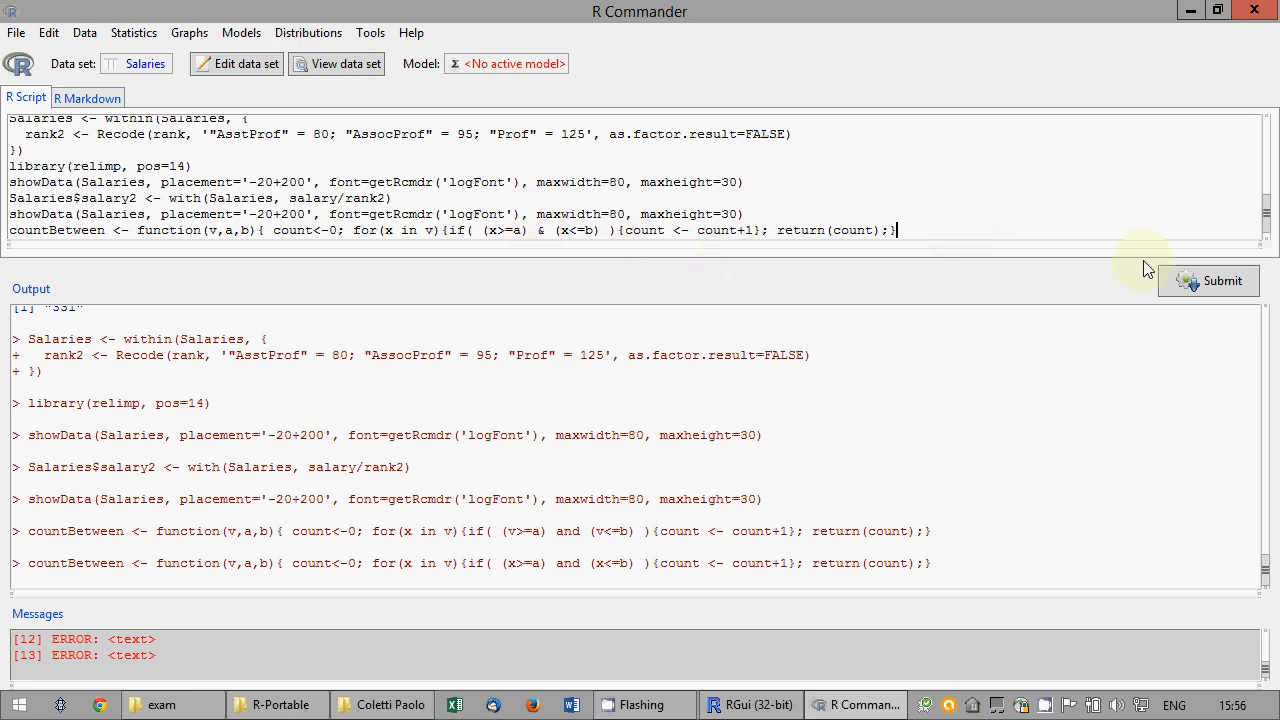
left_click(1195, 270)
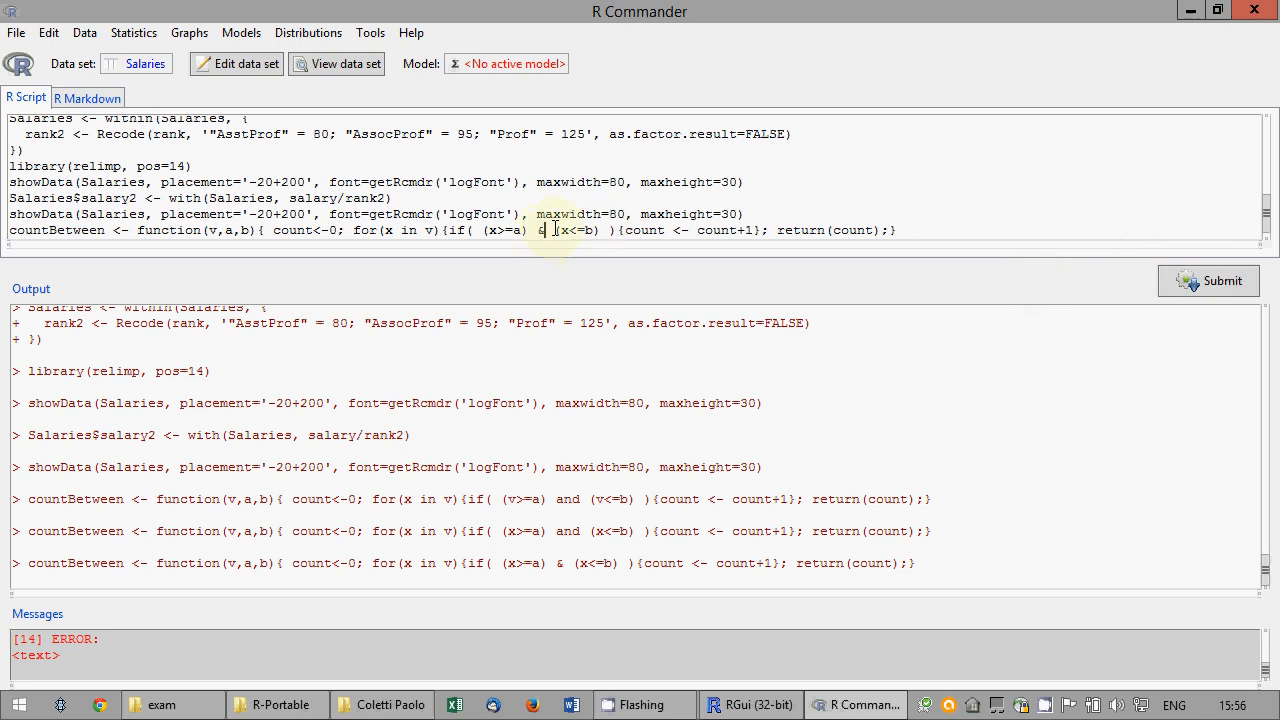
type("&")
left_click(1217, 285)
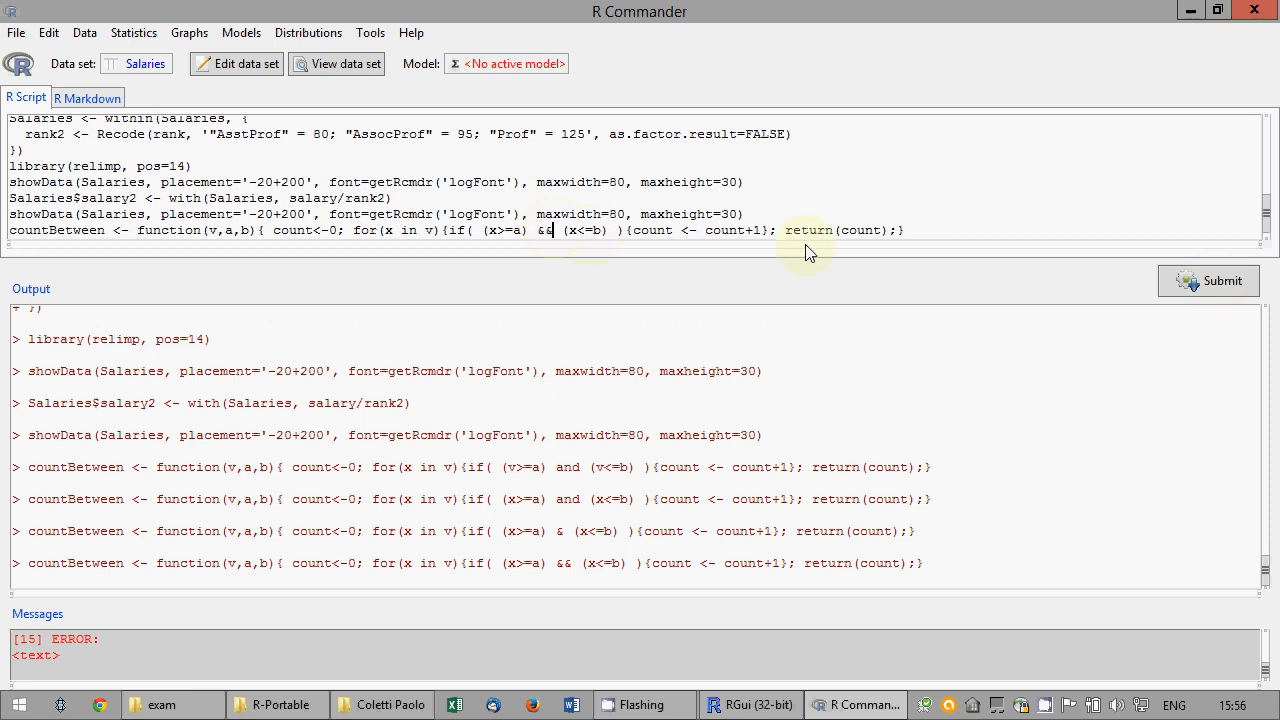
left_click(922, 233)
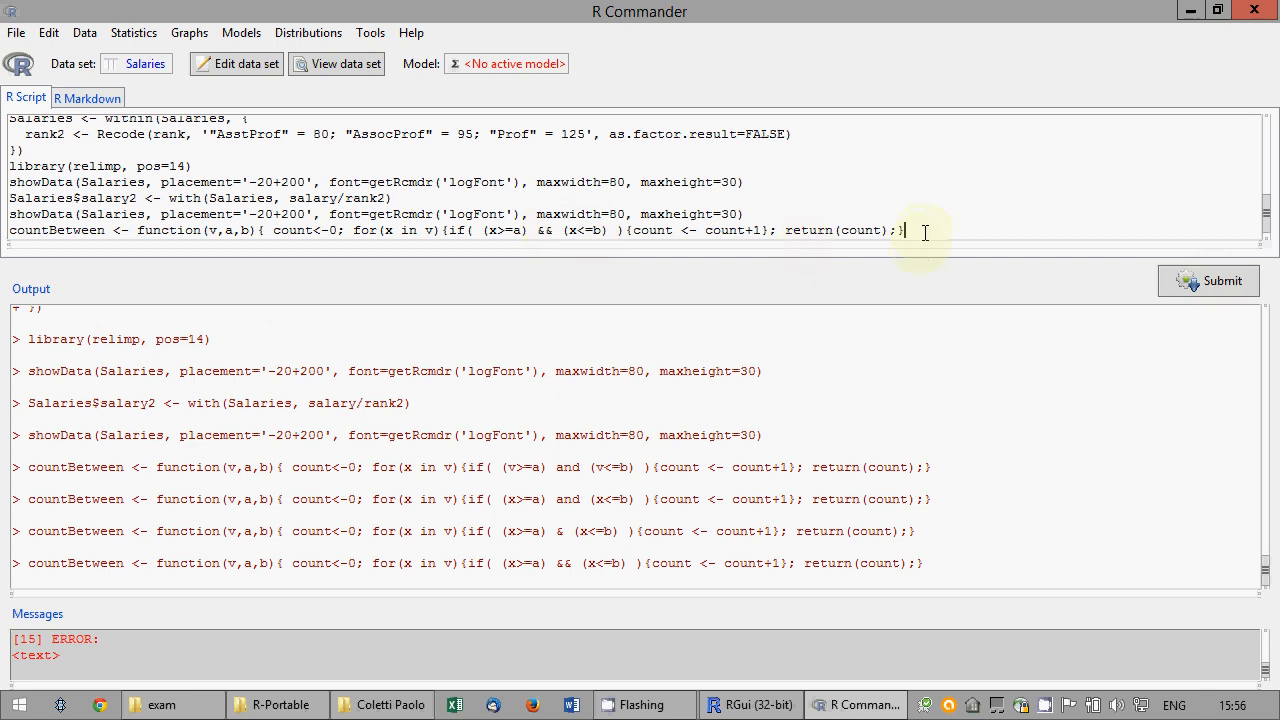
double_click(543, 230)
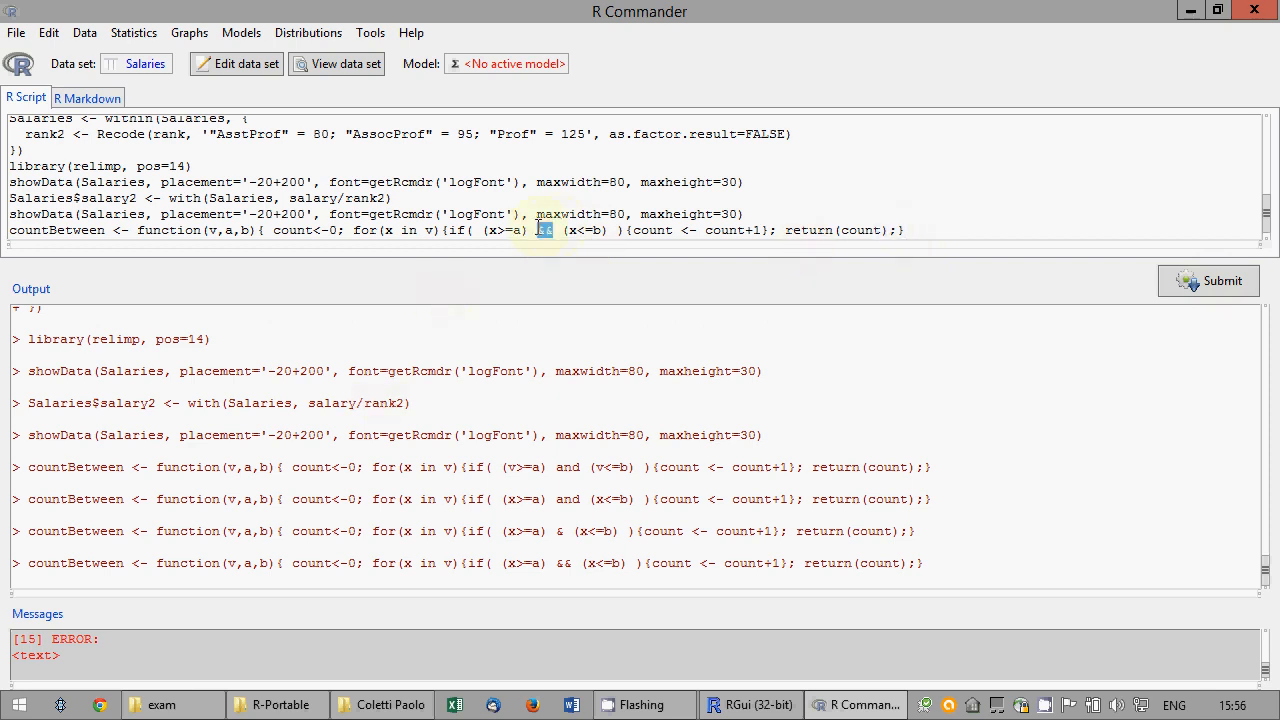
- Open R.pptx from the unibz\lectures\ADA\old\20142015 folder
right_click(161, 704)
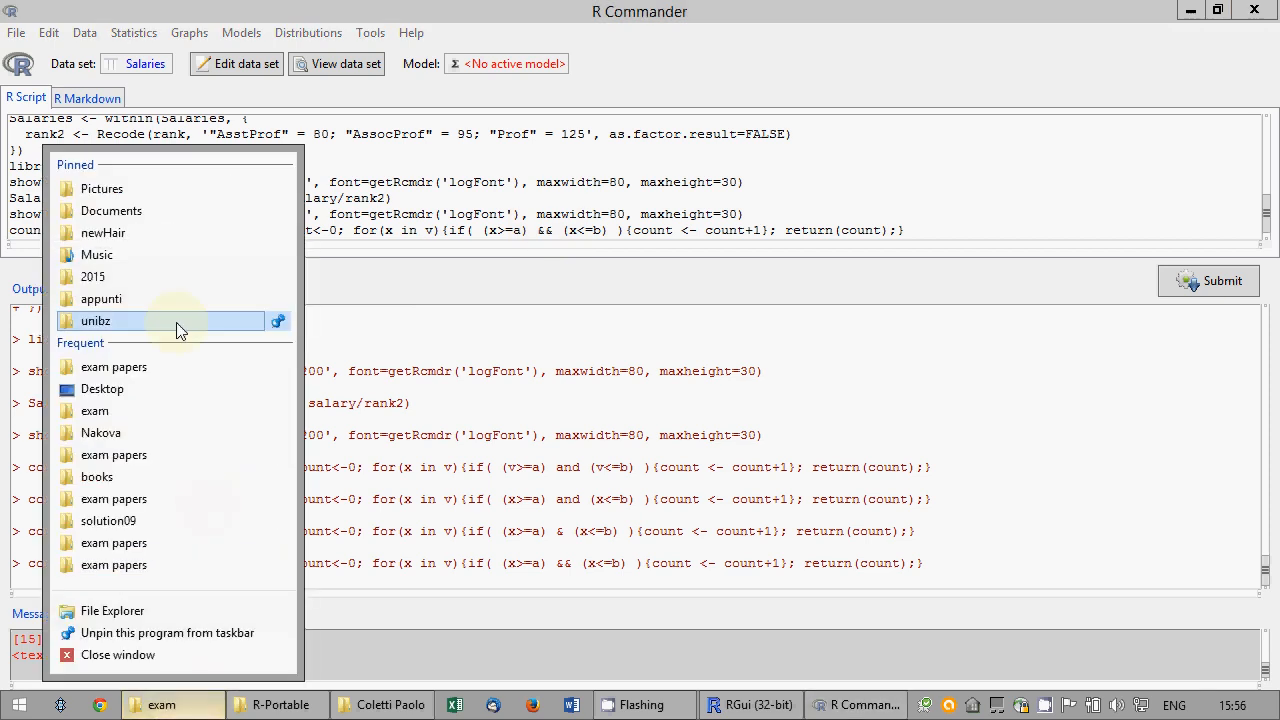
left_click(178, 327)
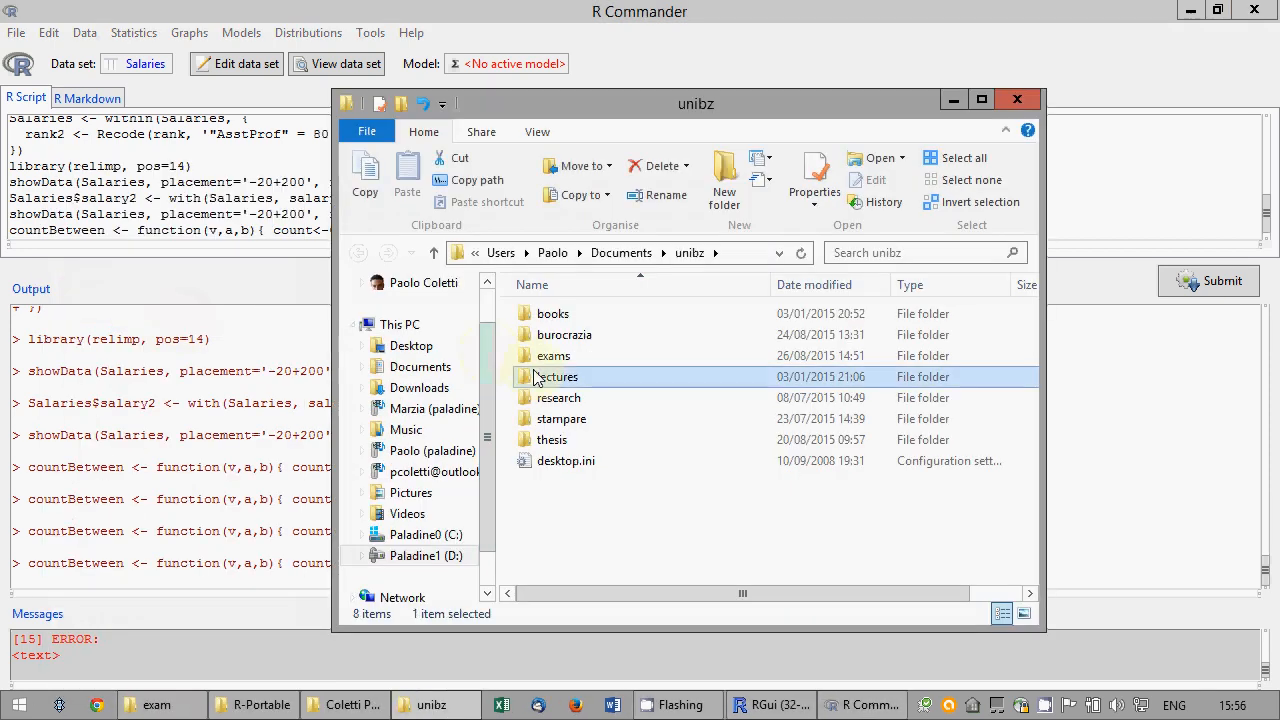
double_click(537, 375)
double_click(550, 314)
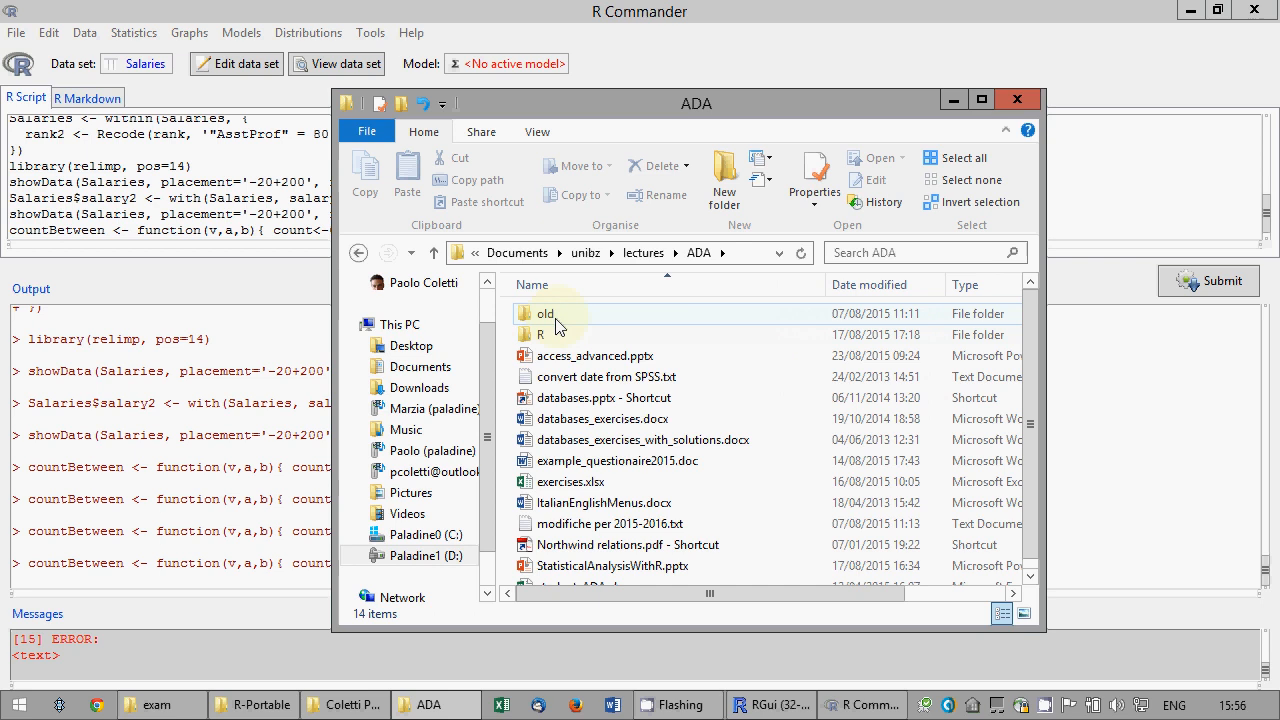
left_click(554, 317)
double_click(554, 318)
double_click(548, 314)
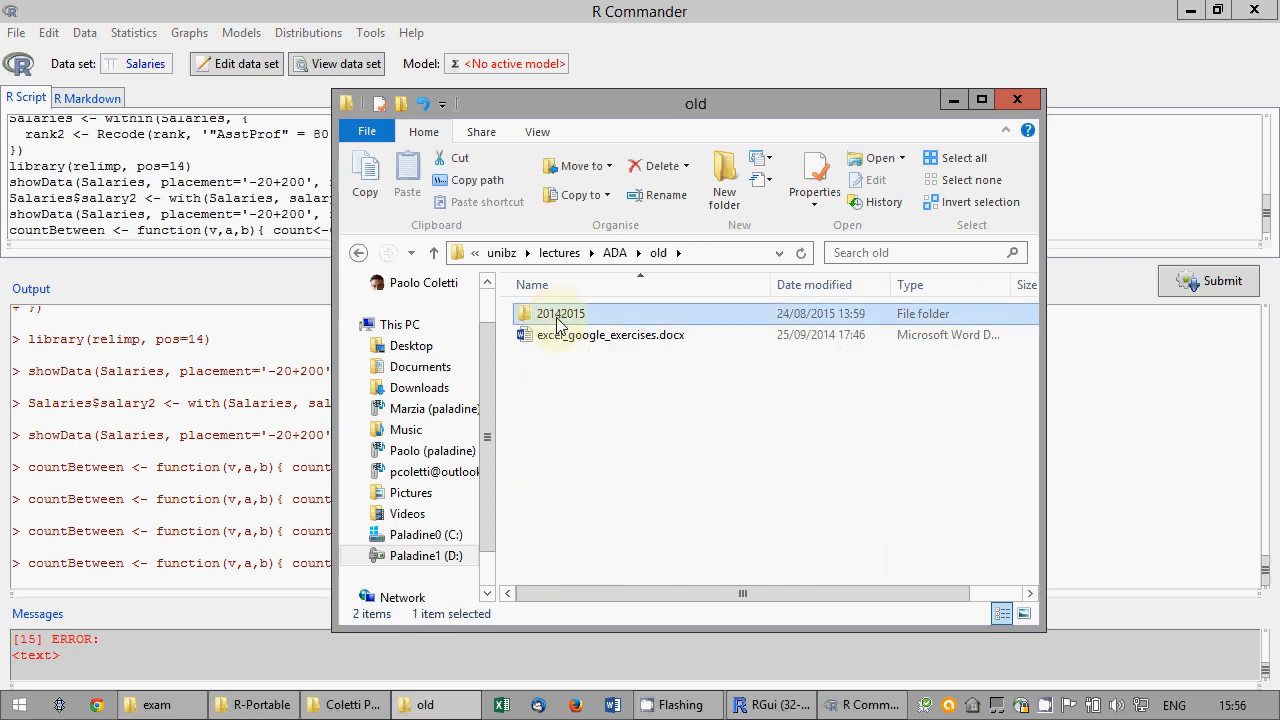
scroll(585, 385, "down", 4)
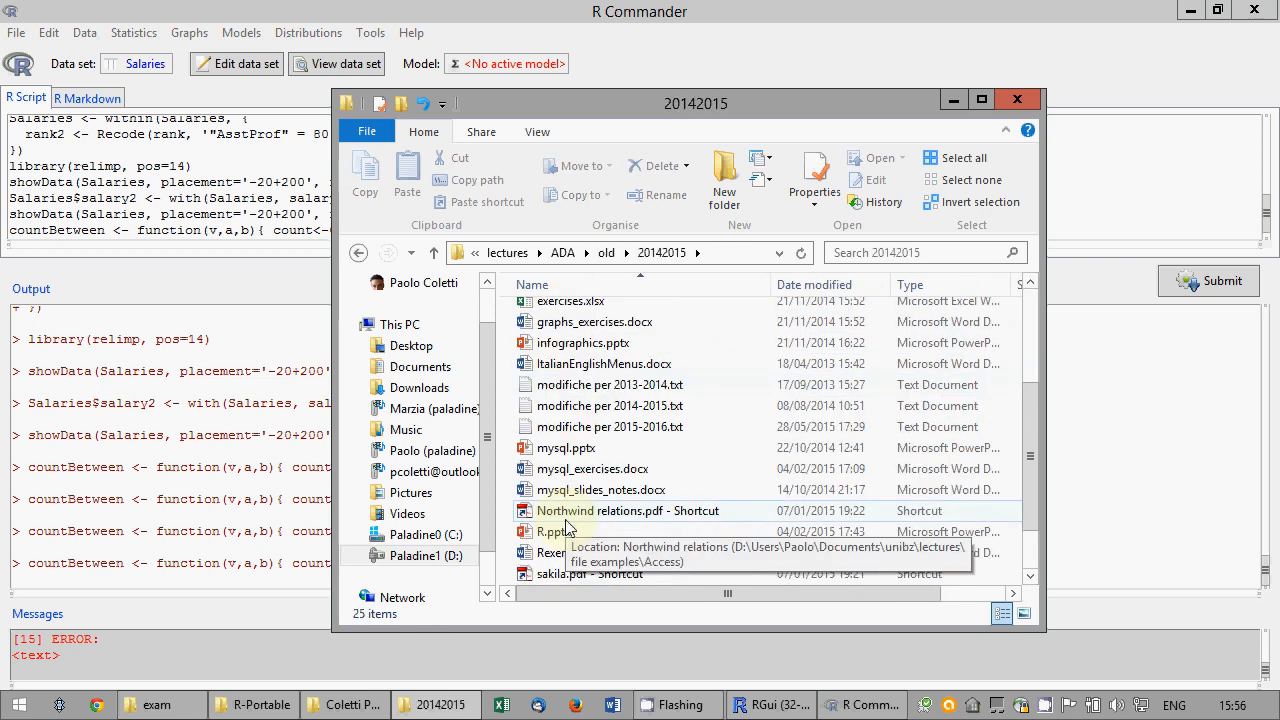
double_click(550, 470)
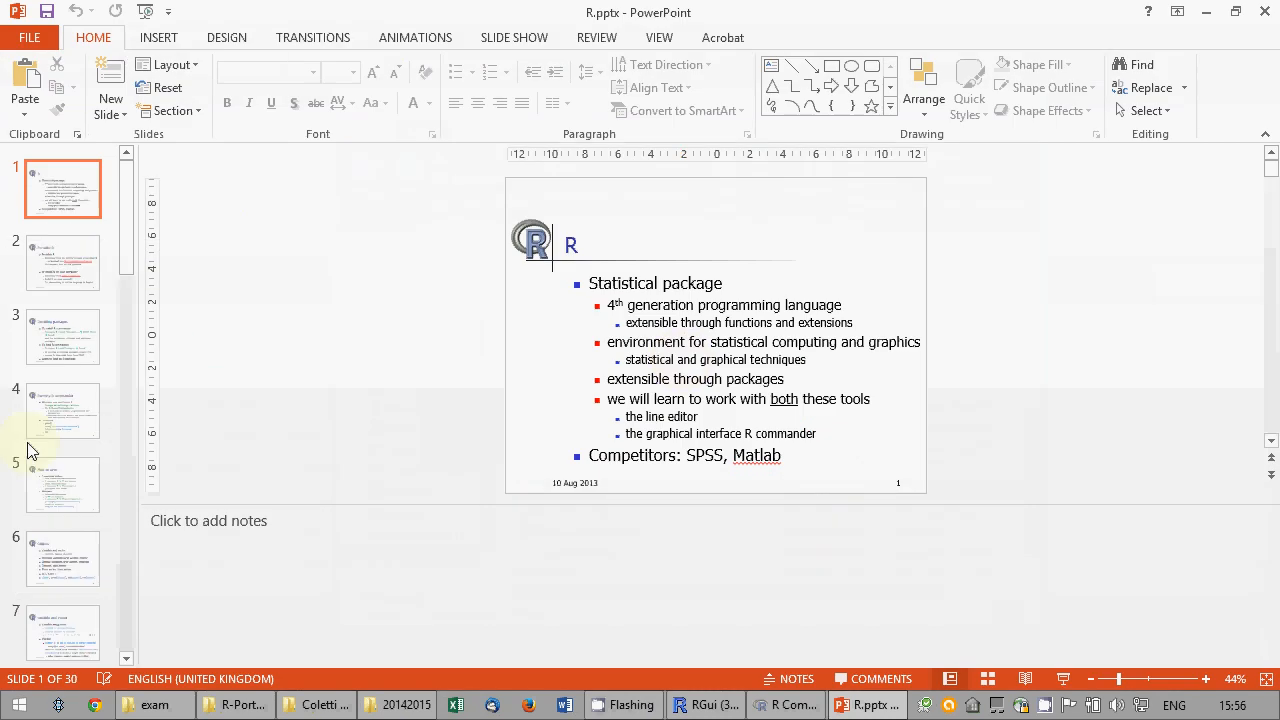
- Check the logical operators & and | on slide 7, then minimize PowerPoint
left_click(84, 276)
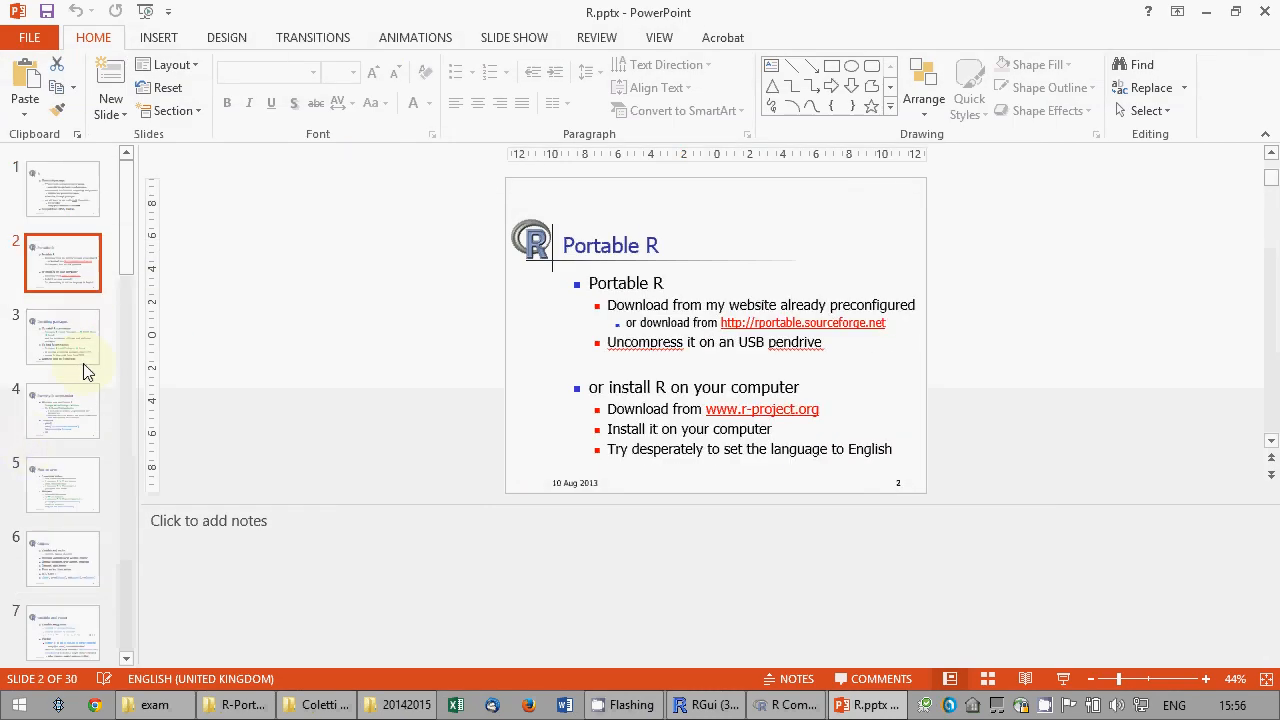
left_click(62, 568)
key("Down")
key("Down")
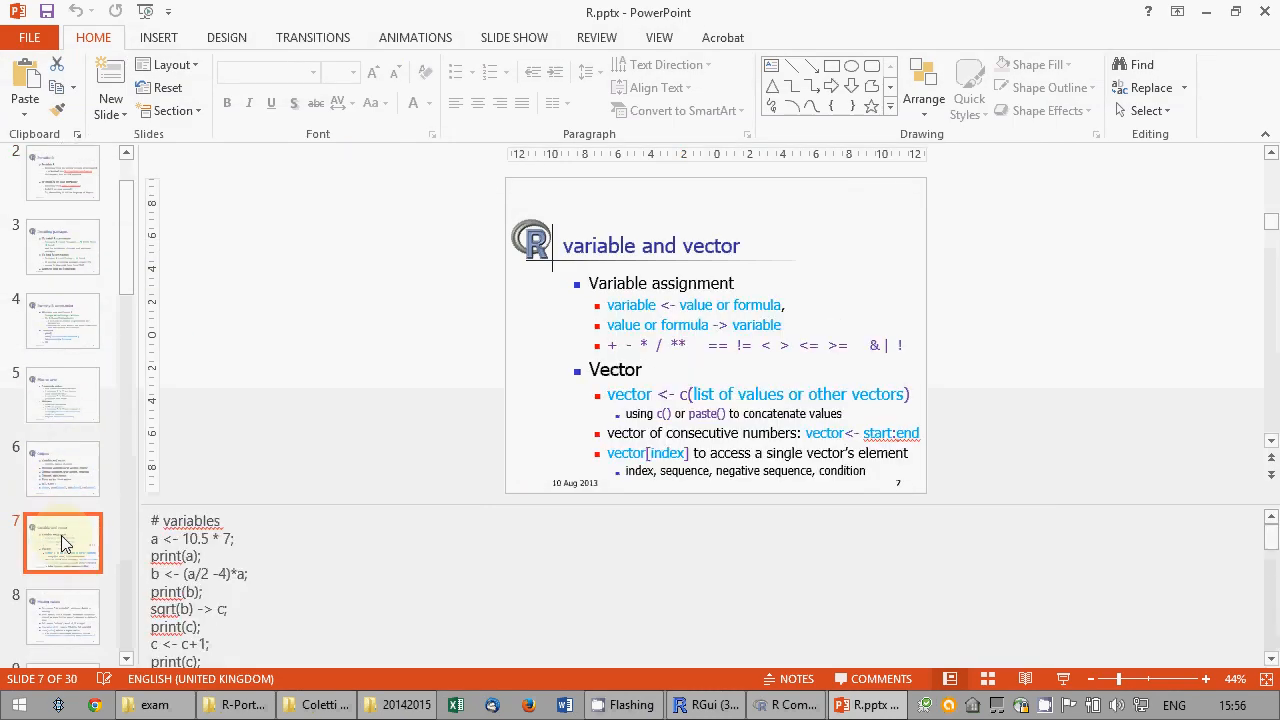
left_click(62, 565)
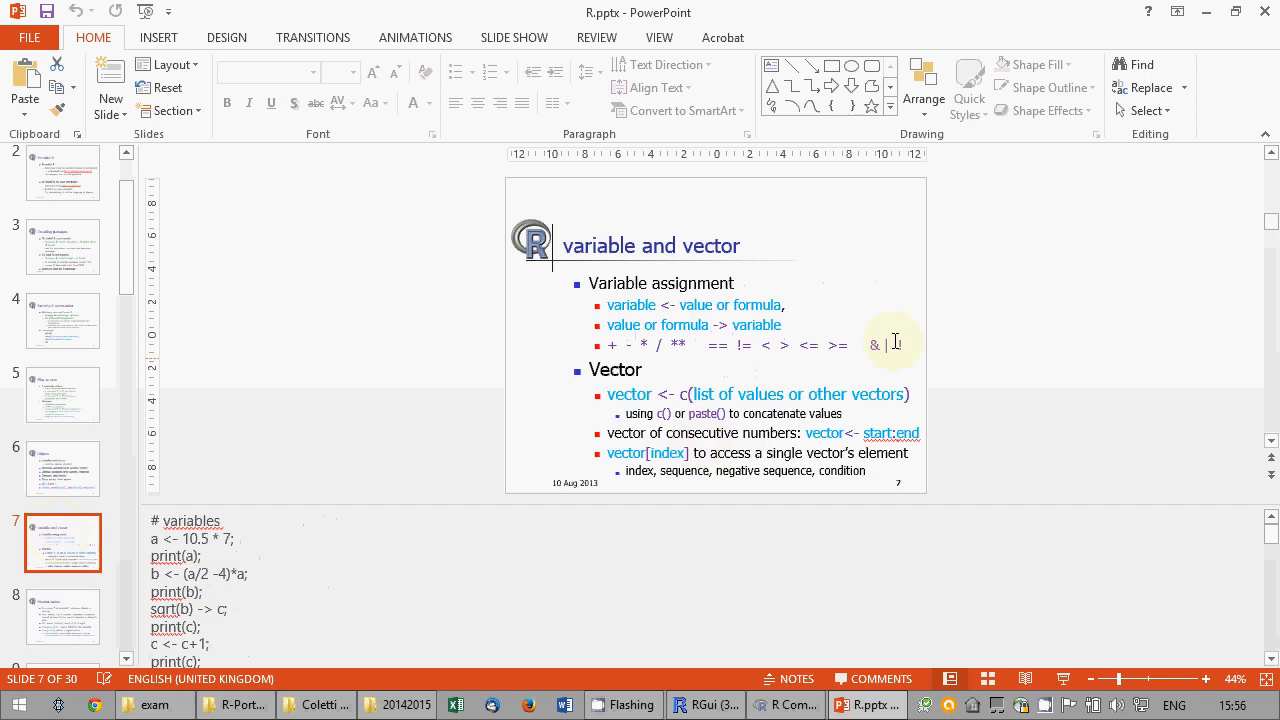
left_click(884, 346)
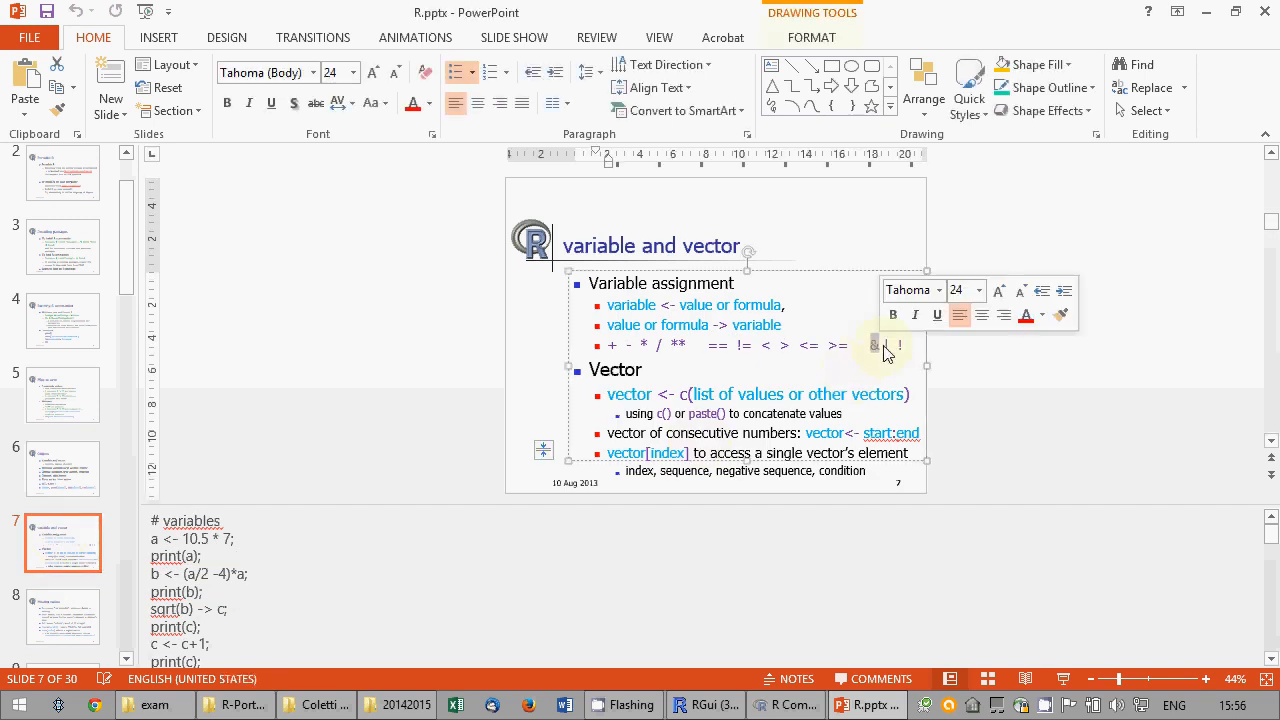
left_click(1208, 14)
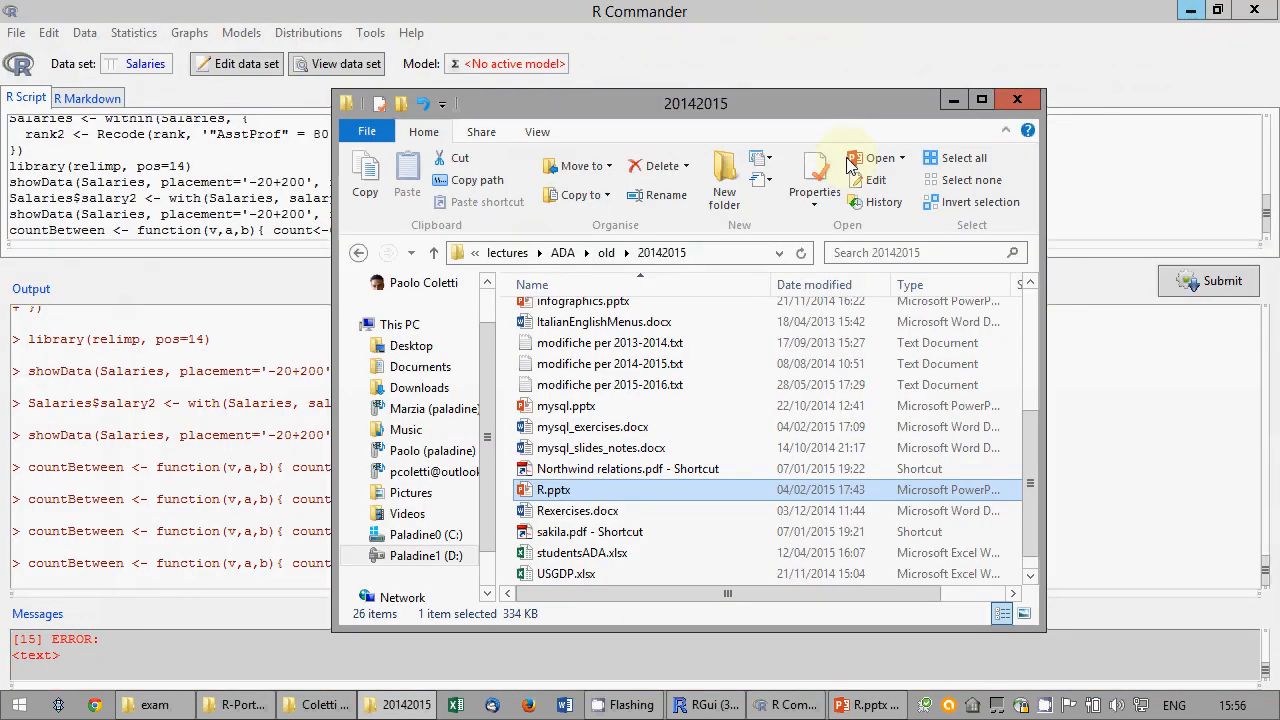
- Use a single & in the condition, add a semicolon after count+1, and resubmit
left_click(628, 8)
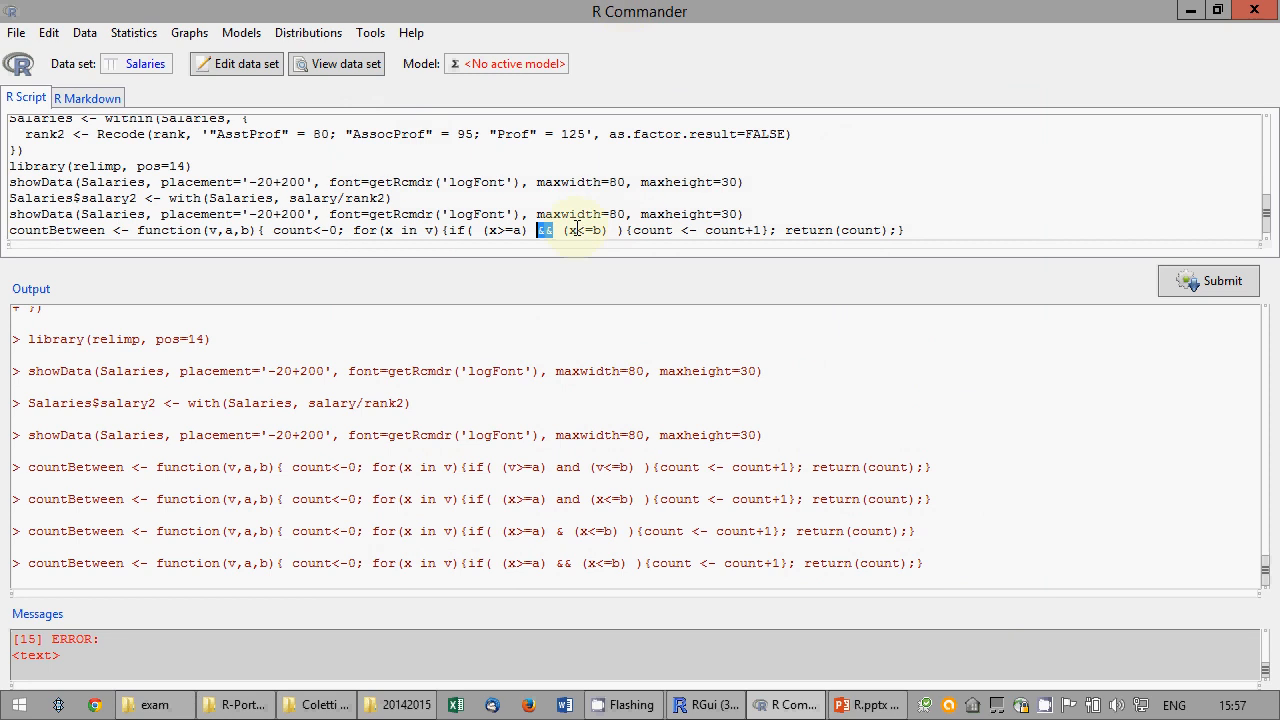
type("&")
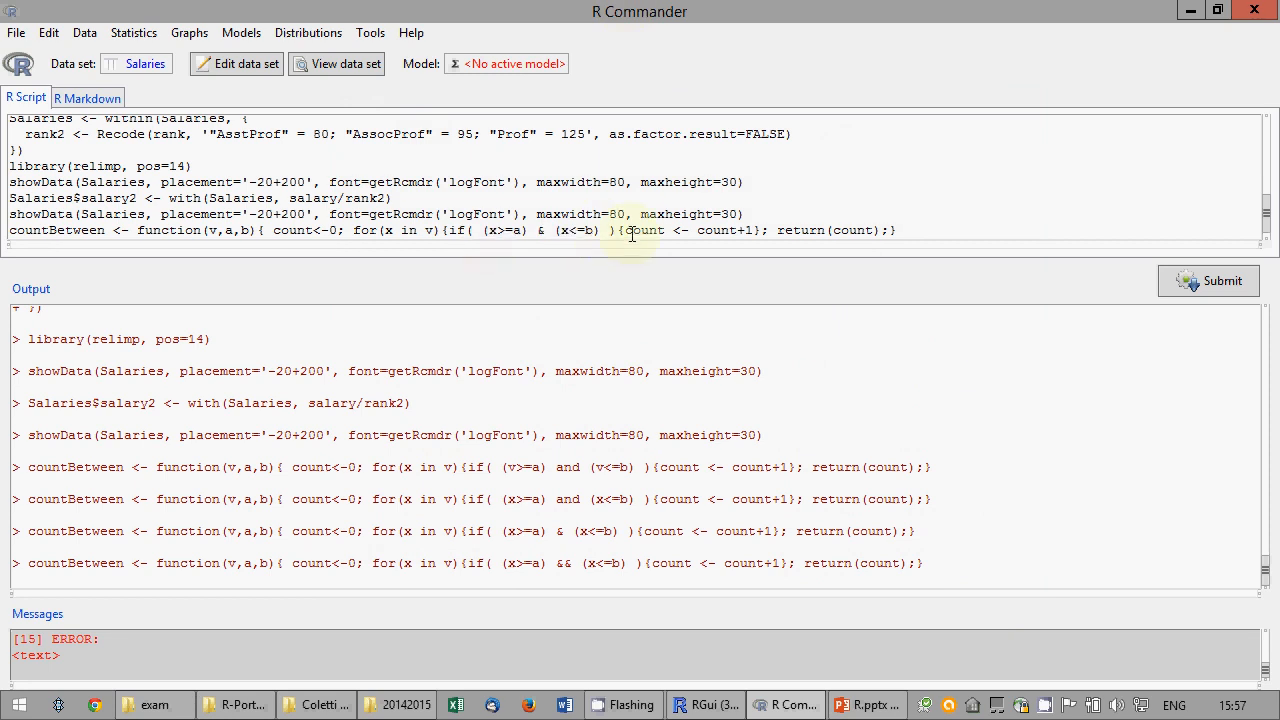
left_click(756, 230)
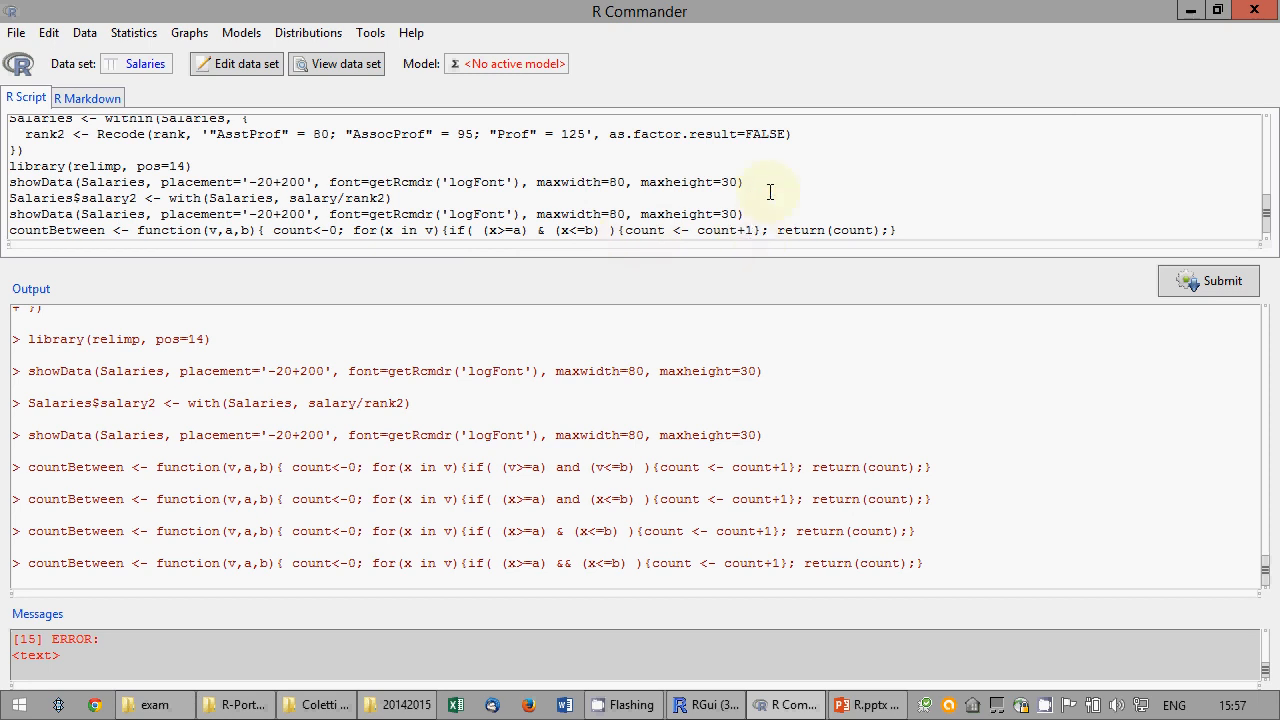
type(";")
key("Right")
key("Delete")
left_click(1200, 283)
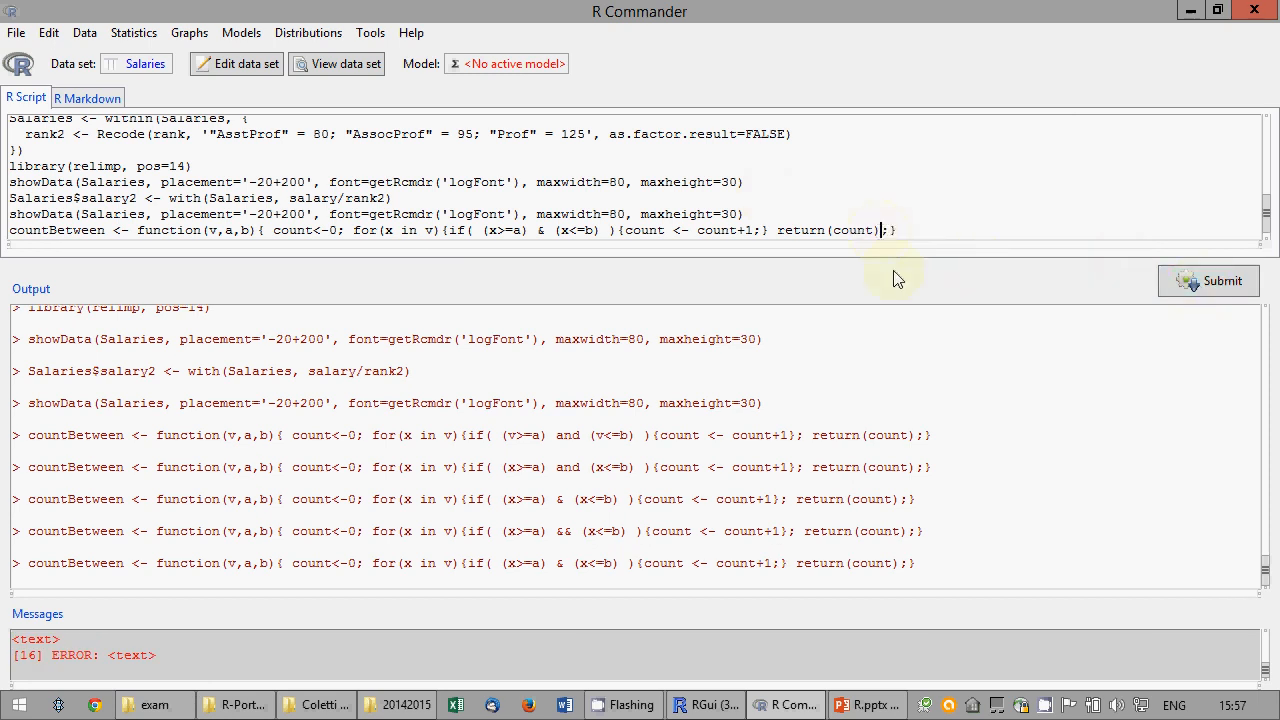
right_click(1045, 706)
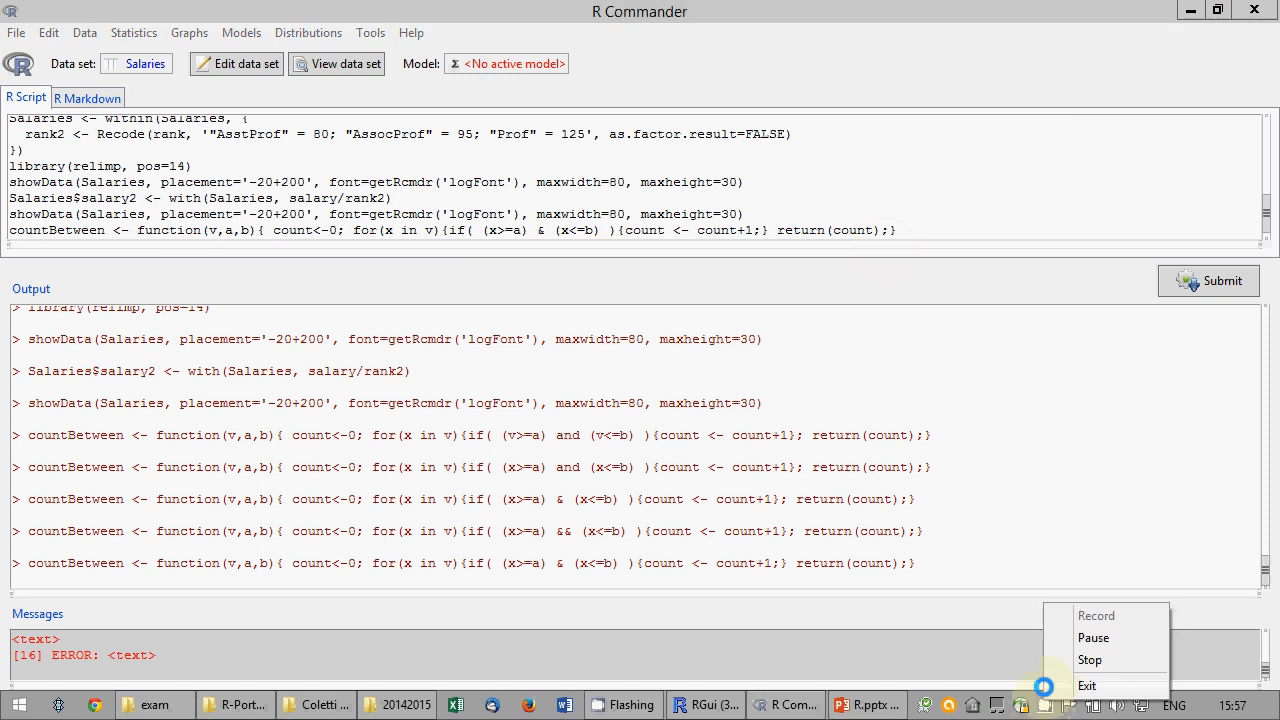
left_click(1089, 632)
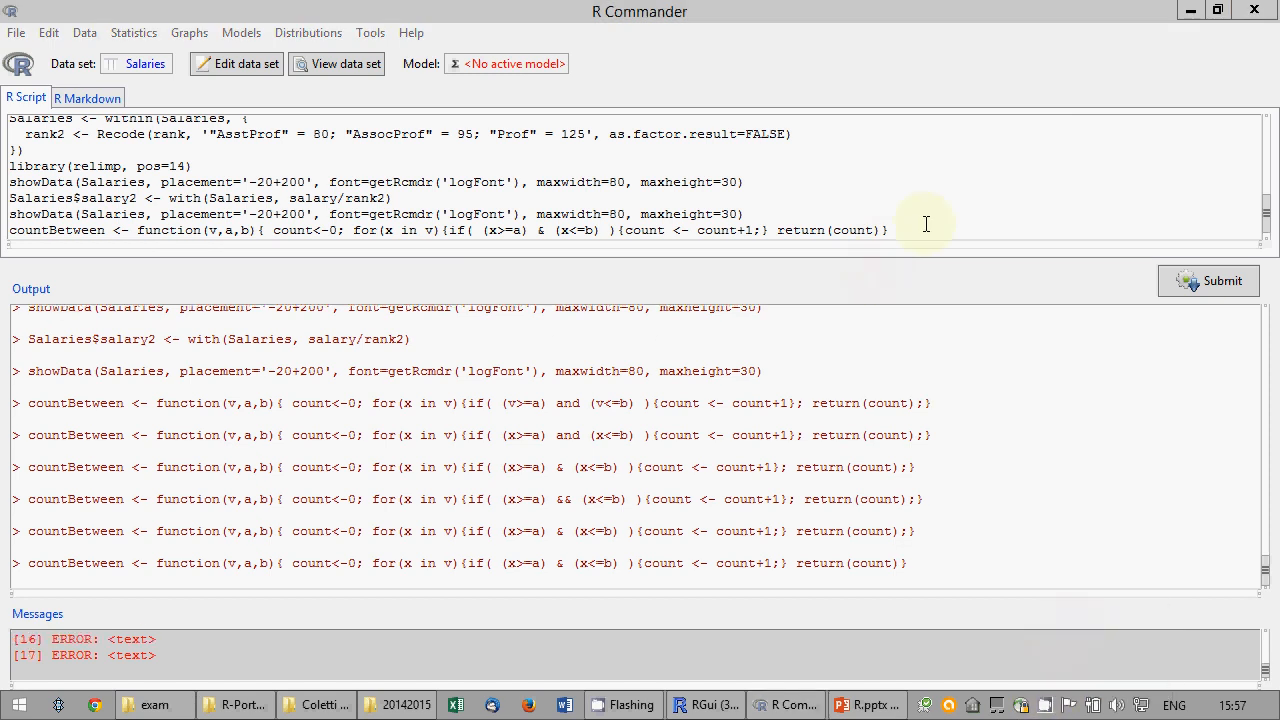
- Close the loop brace before return(count), fix semicolons, and run the corrected countBetween
left_click(919, 231)
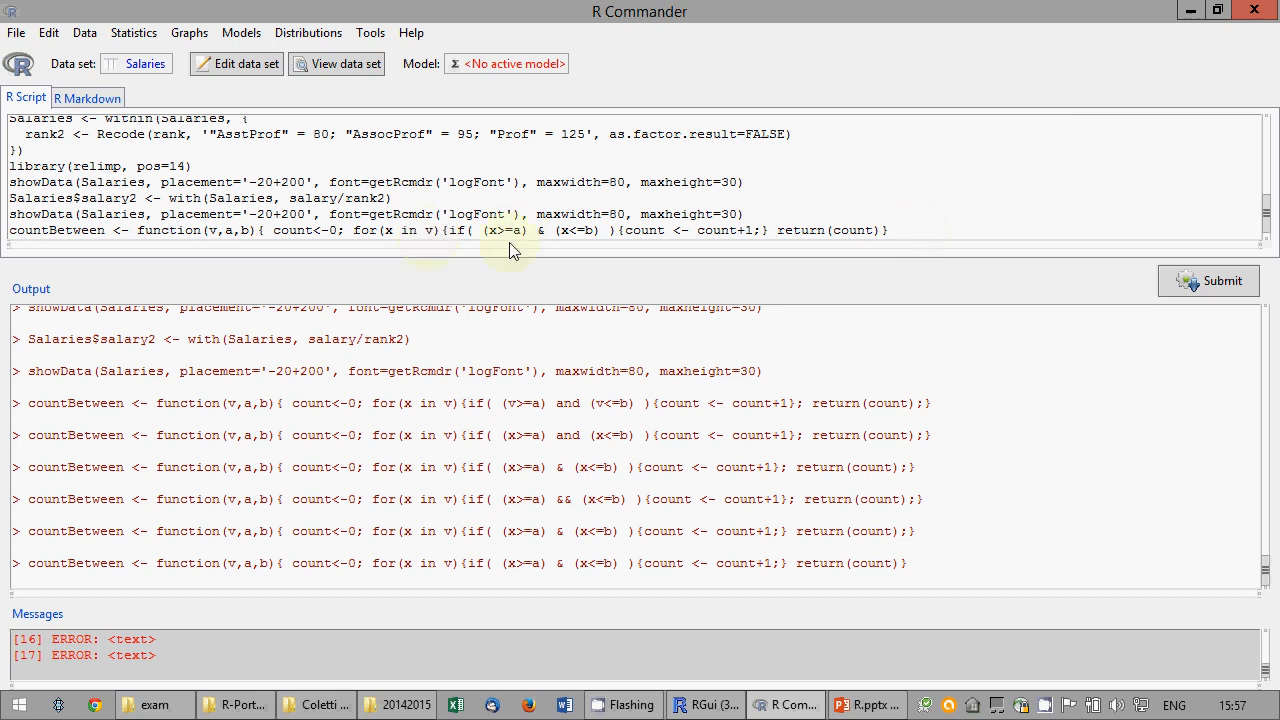
left_click(441, 231)
double_click(443, 231)
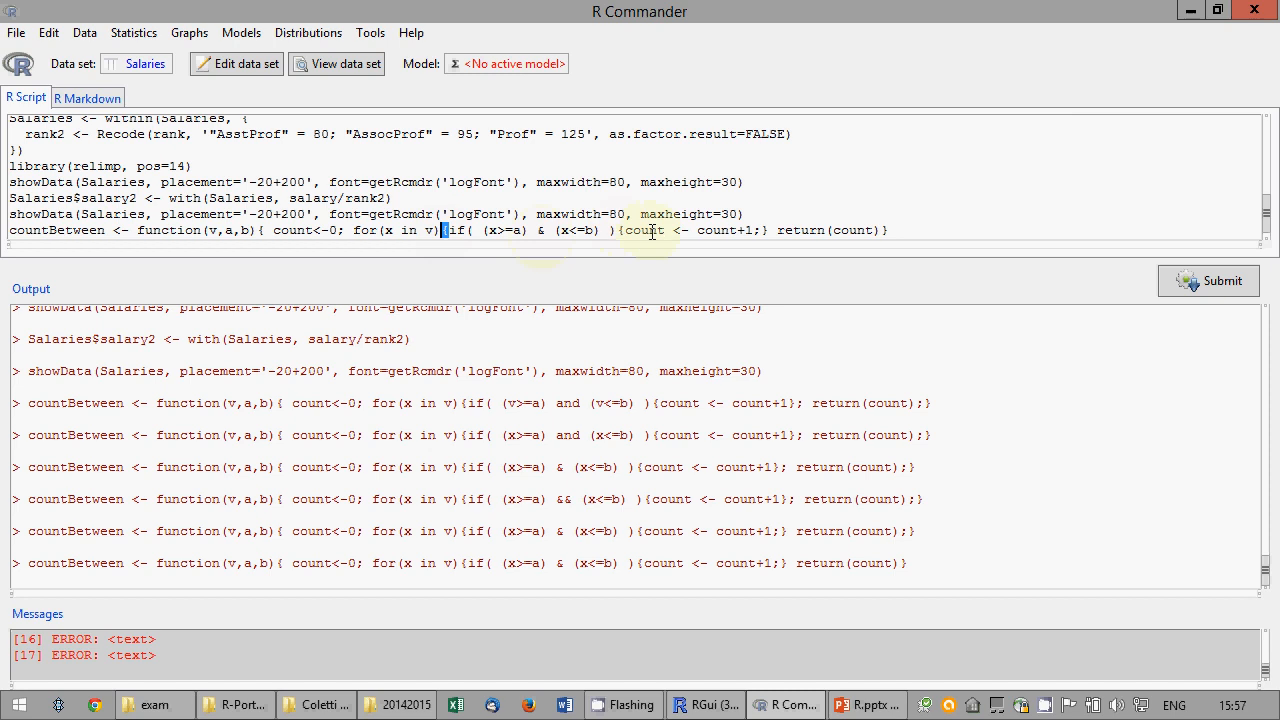
left_click(769, 232)
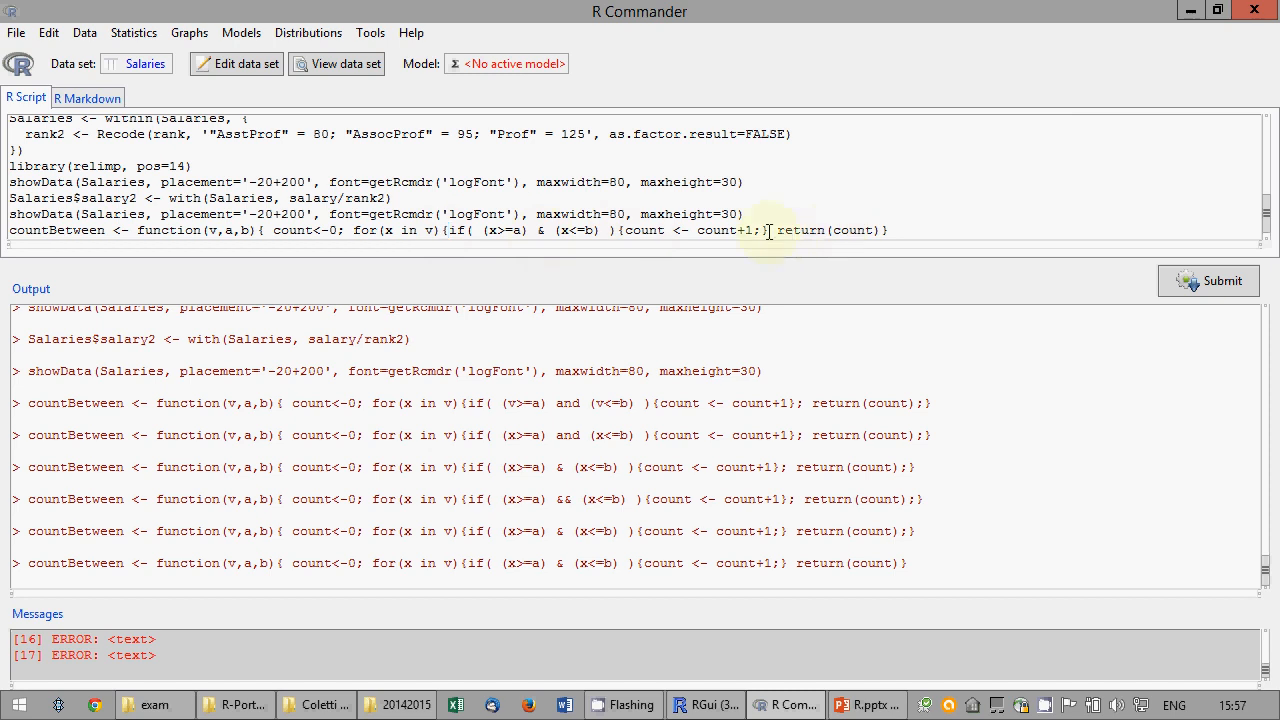
type("};")
left_click(894, 223)
type(";")
left_click(1198, 281)
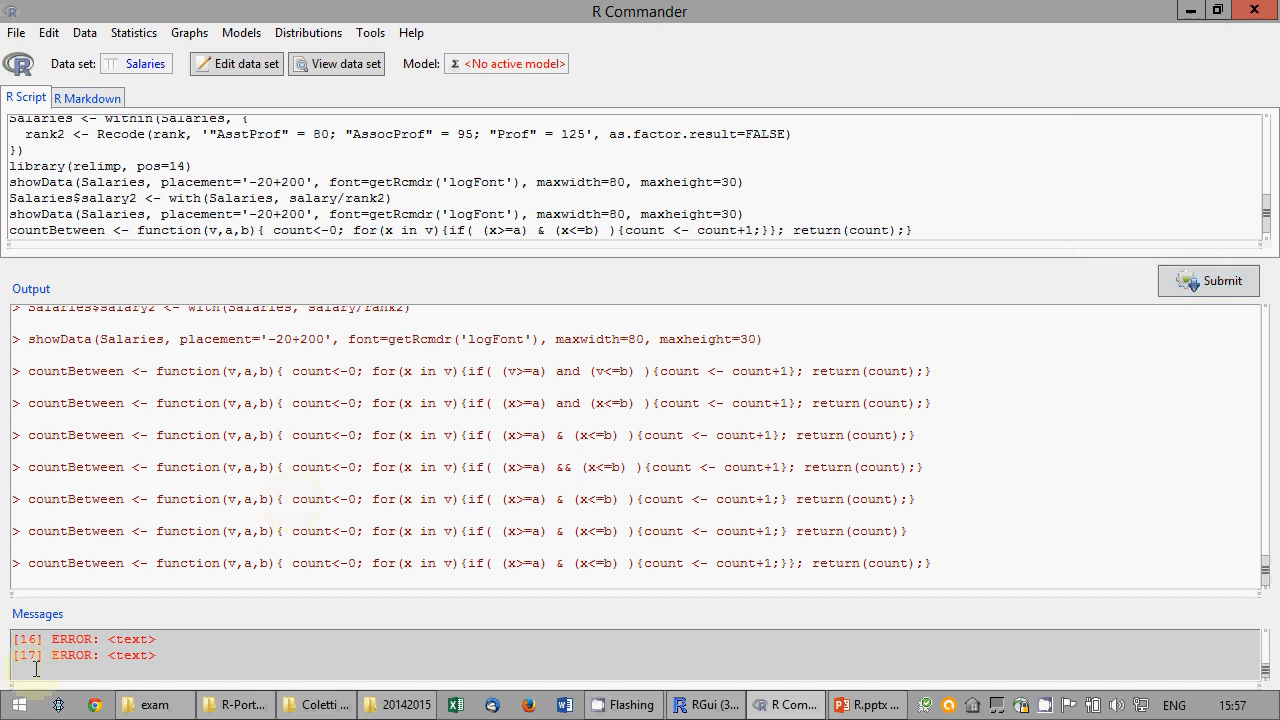
left_click(1205, 285)
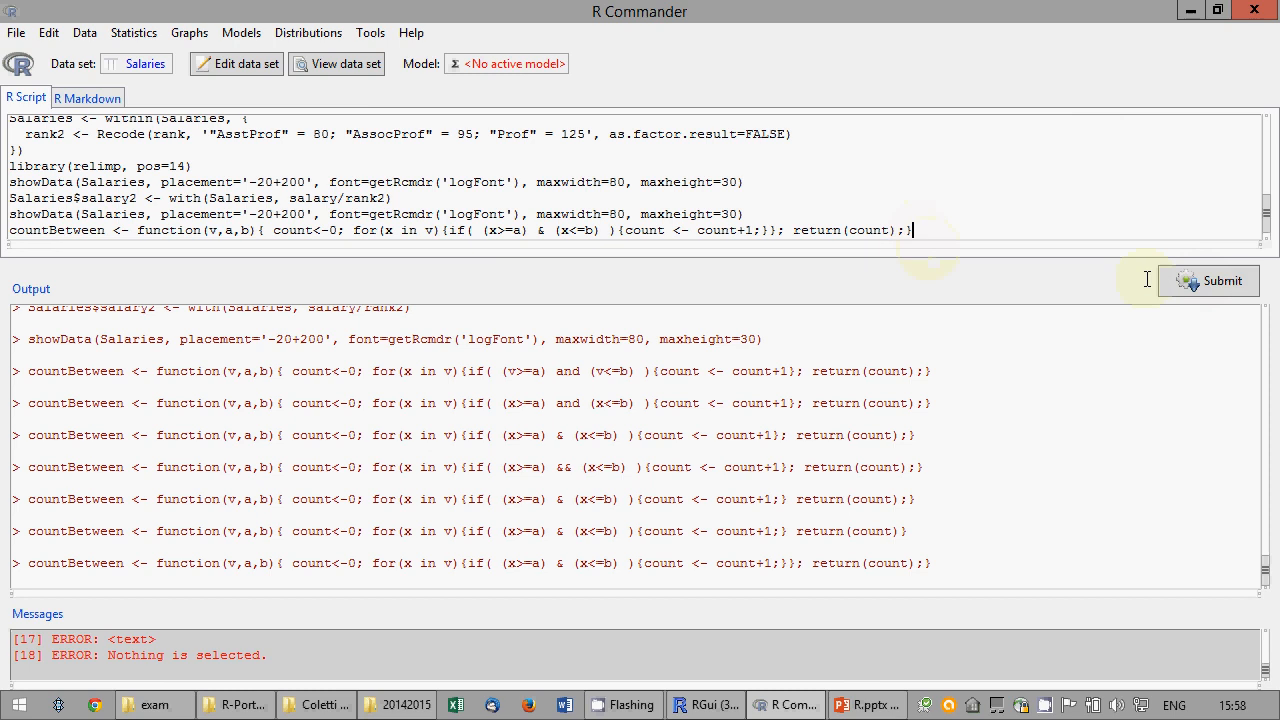
left_click(1195, 283)
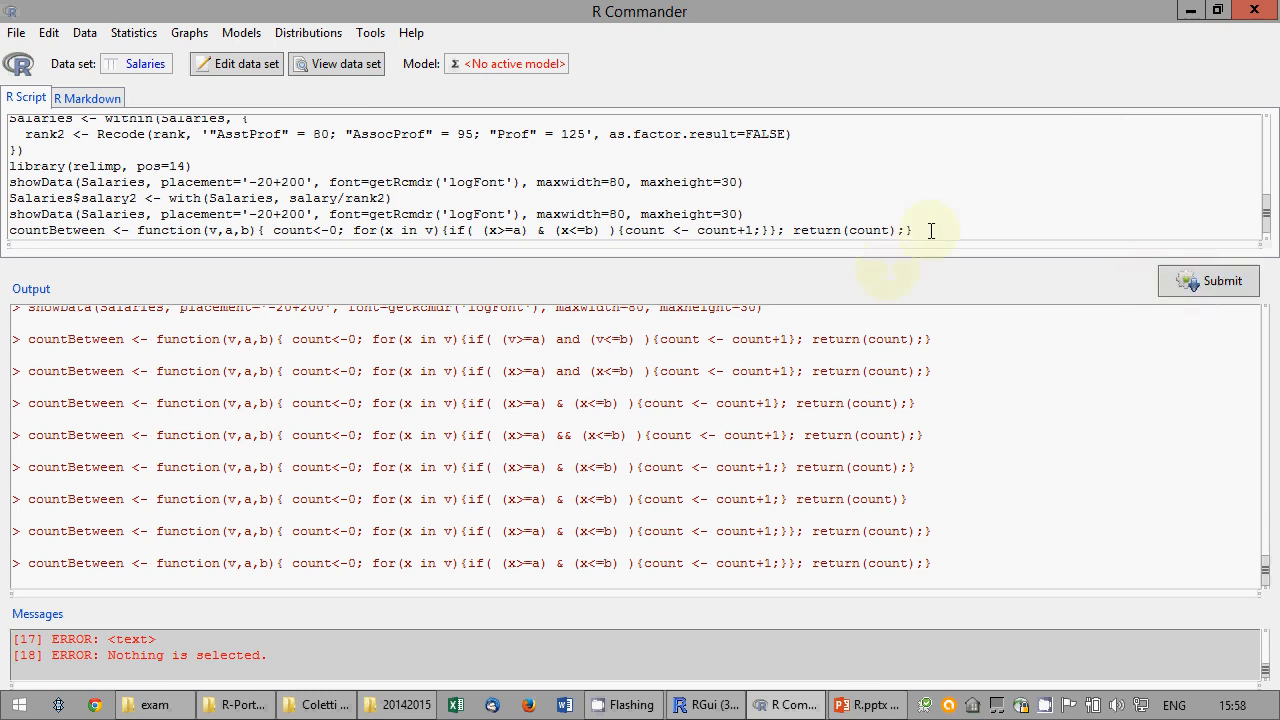
key("Return")
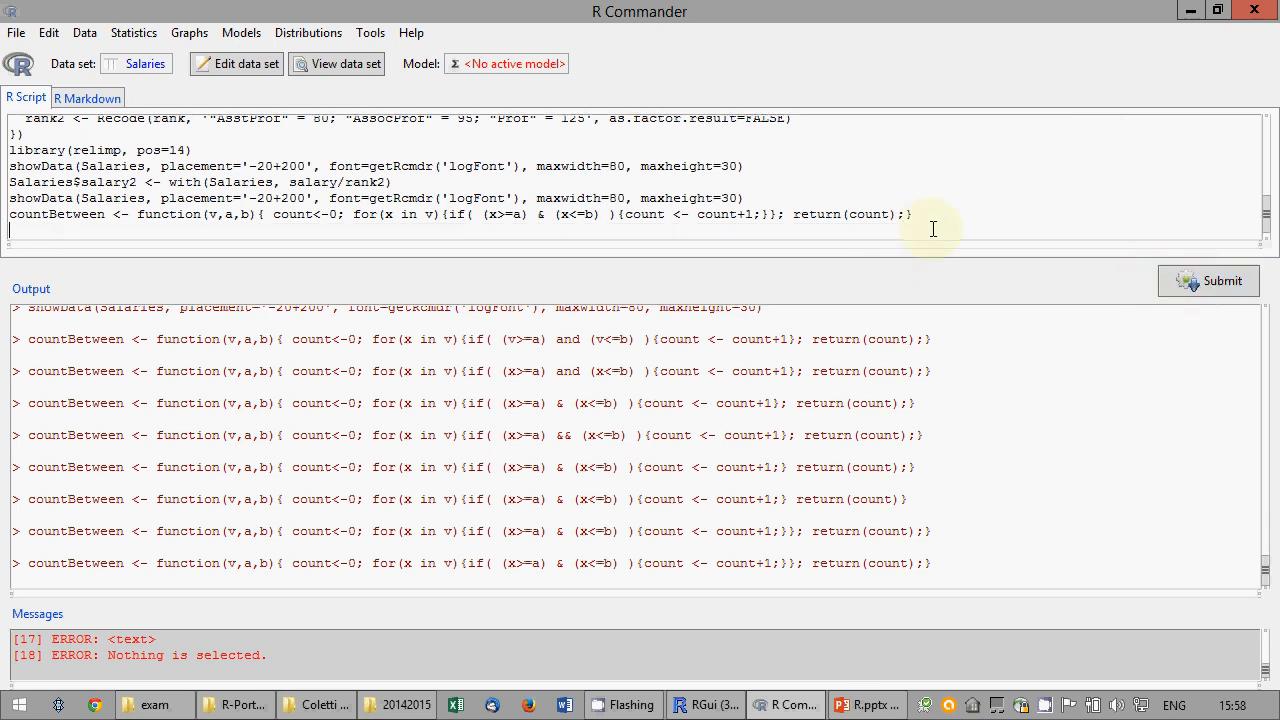
- Add the test call countBetween(c(3,6,4,9),4,7) to the script and run it, returning 2
type("countBetween(c(3,6,4,9),4,7)")
double_click(165, 230)
left_click_drag(147, 230, 161, 230)
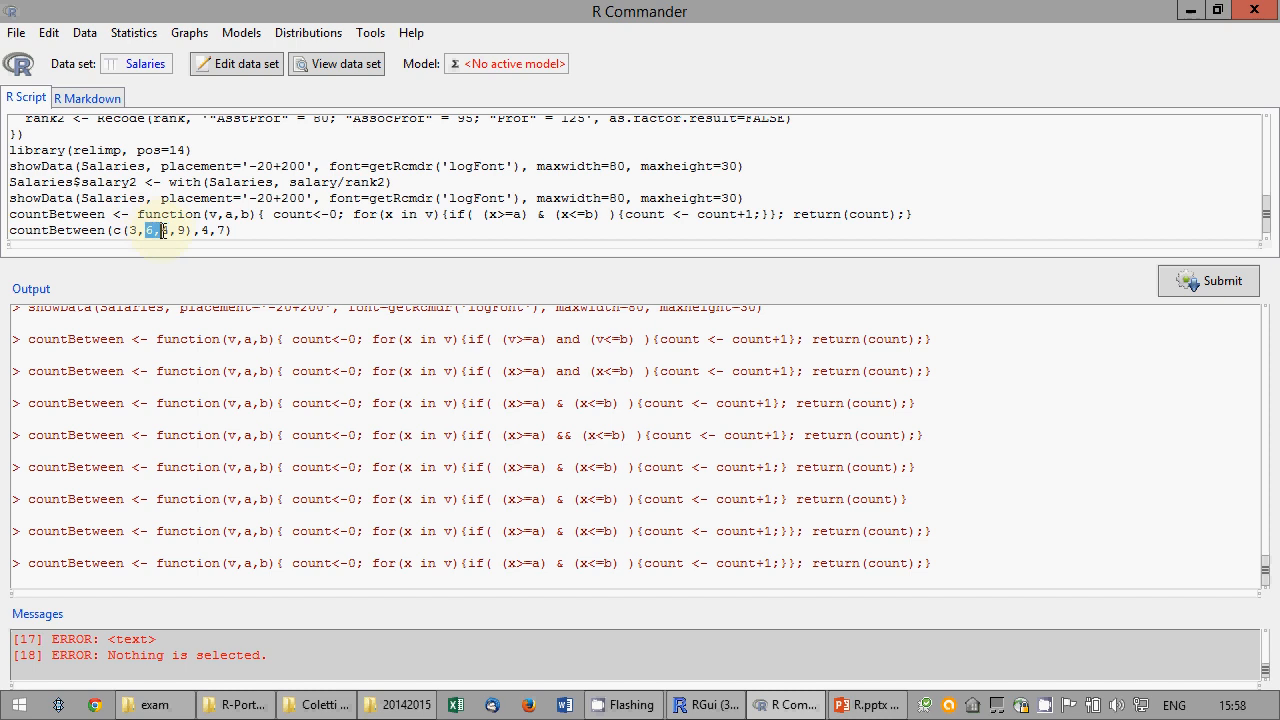
left_click(301, 234)
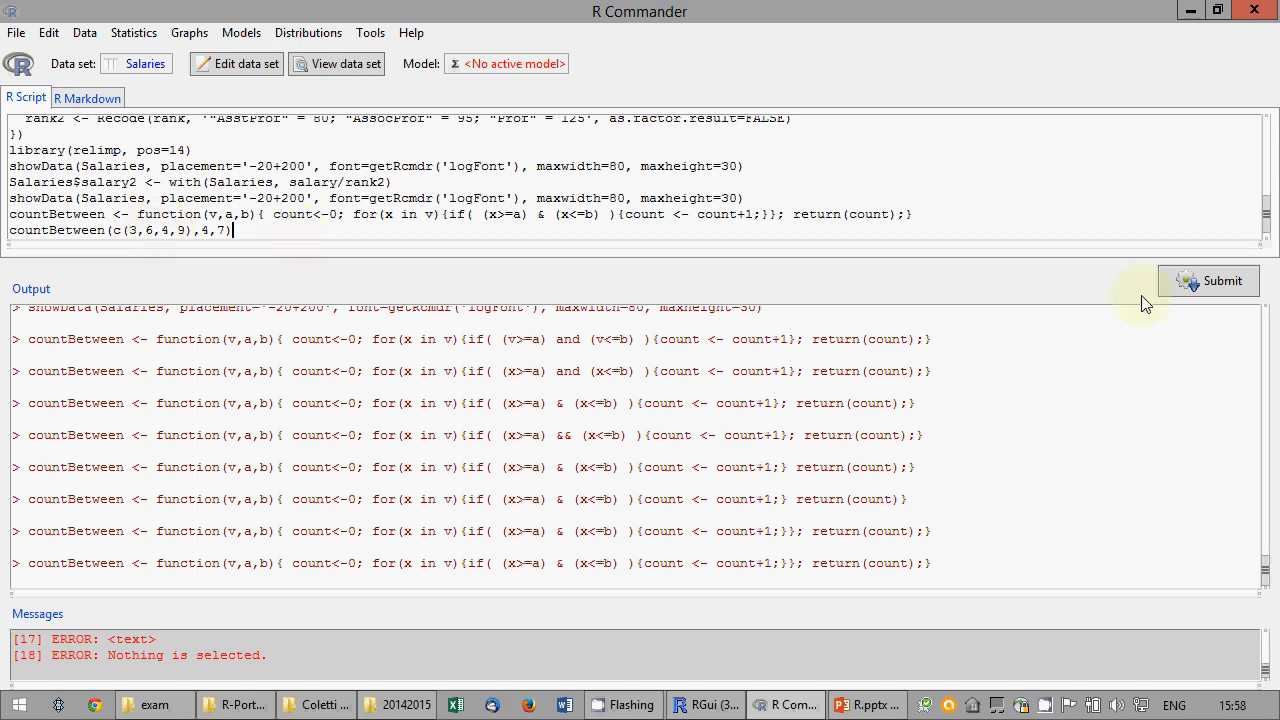
left_click(1236, 282)
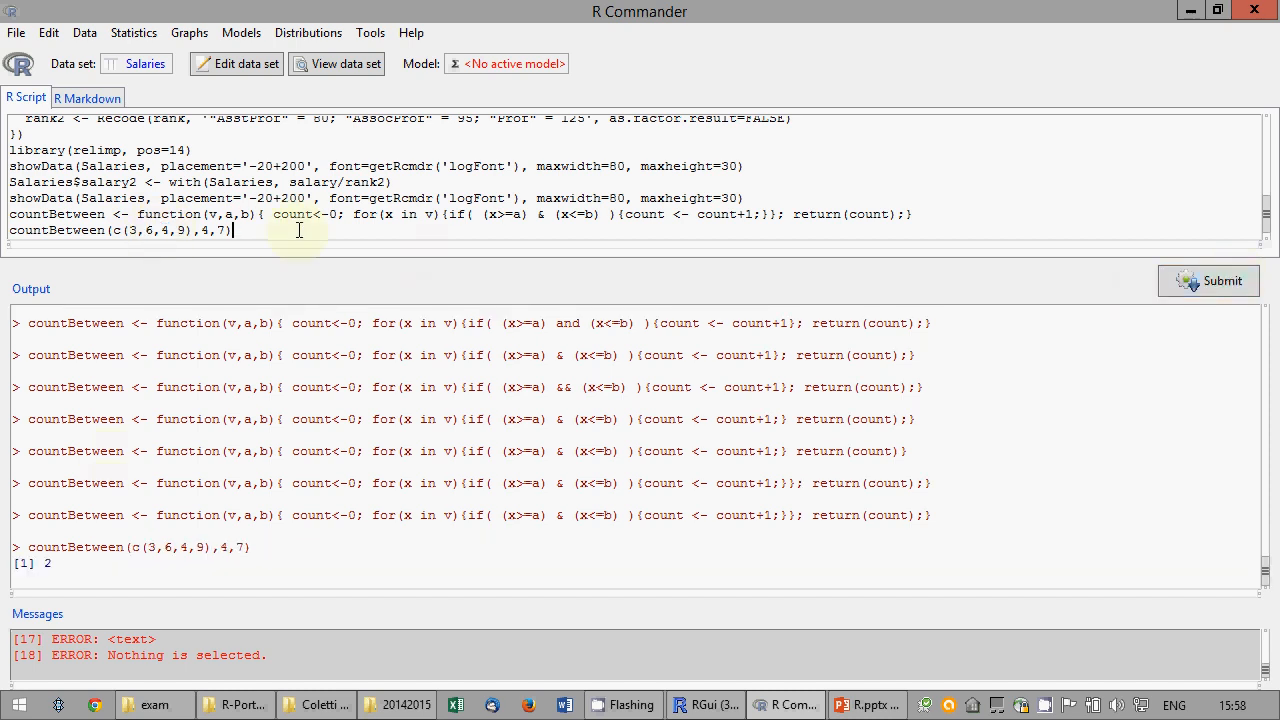
- Save the script as exam.R and the R workspace as exam.RData
key("Return")
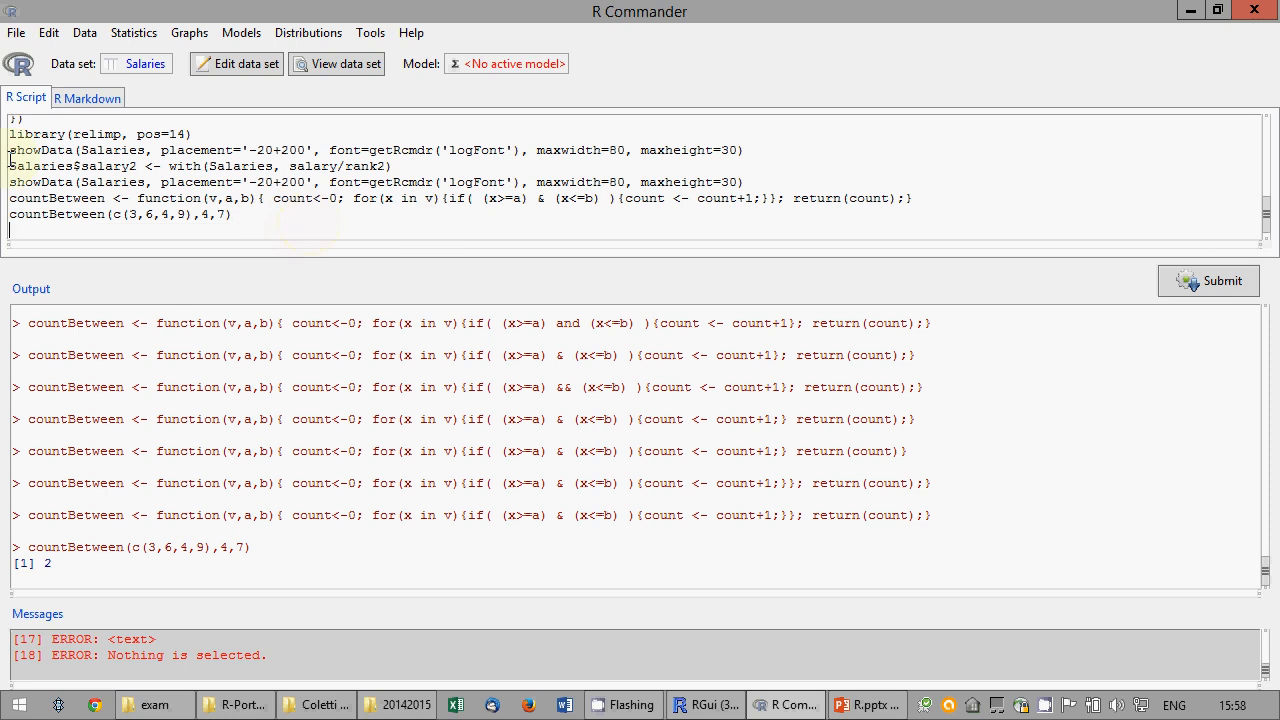
left_click(16, 32)
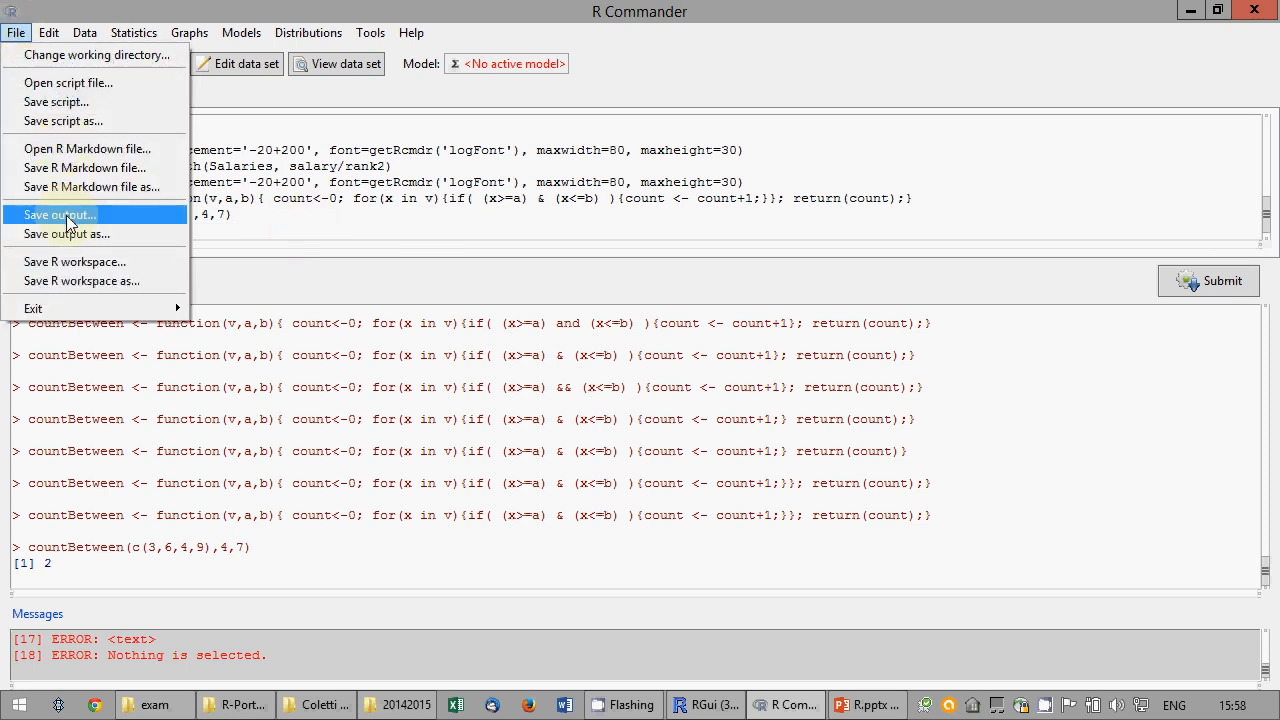
left_click(58, 102)
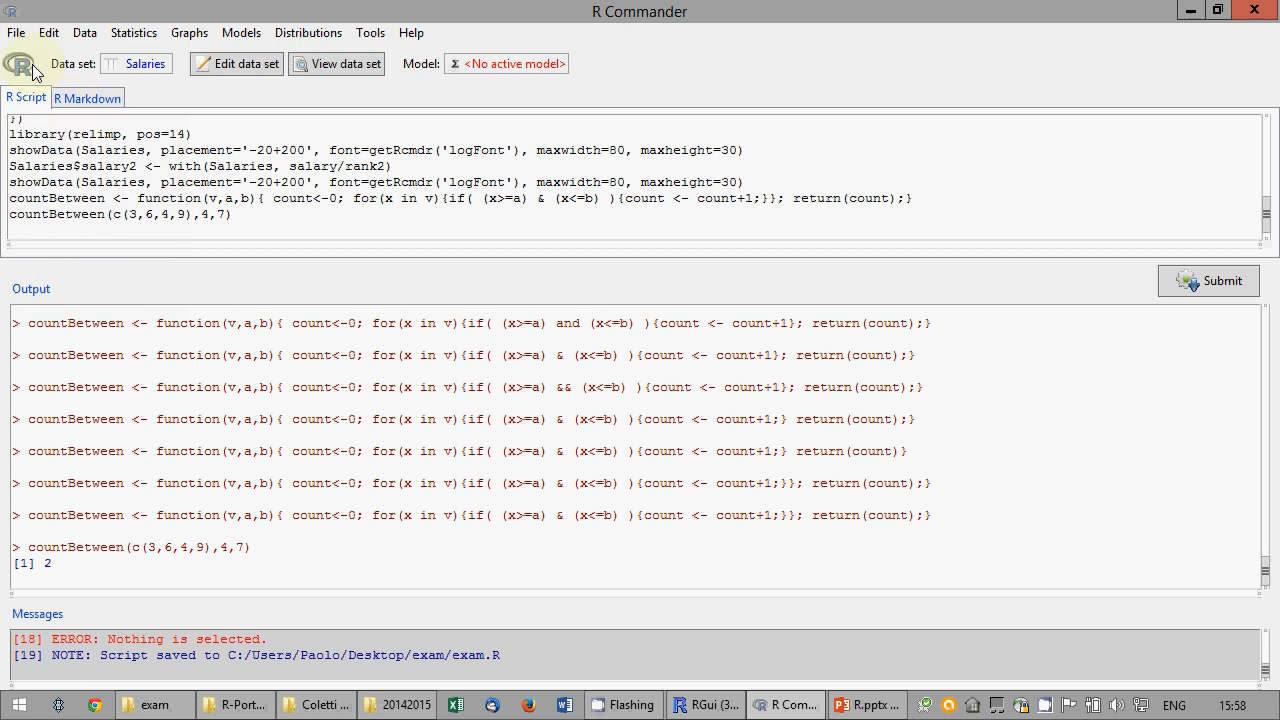
left_click(12, 32)
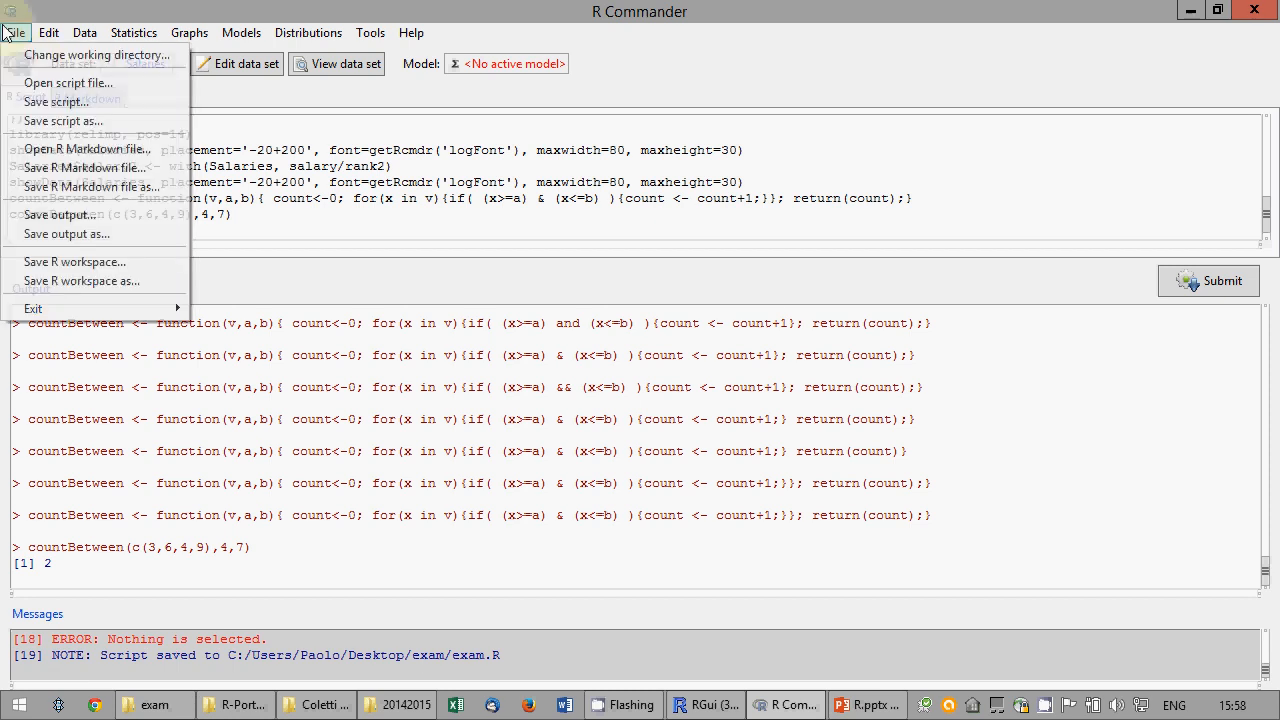
left_click(50, 262)
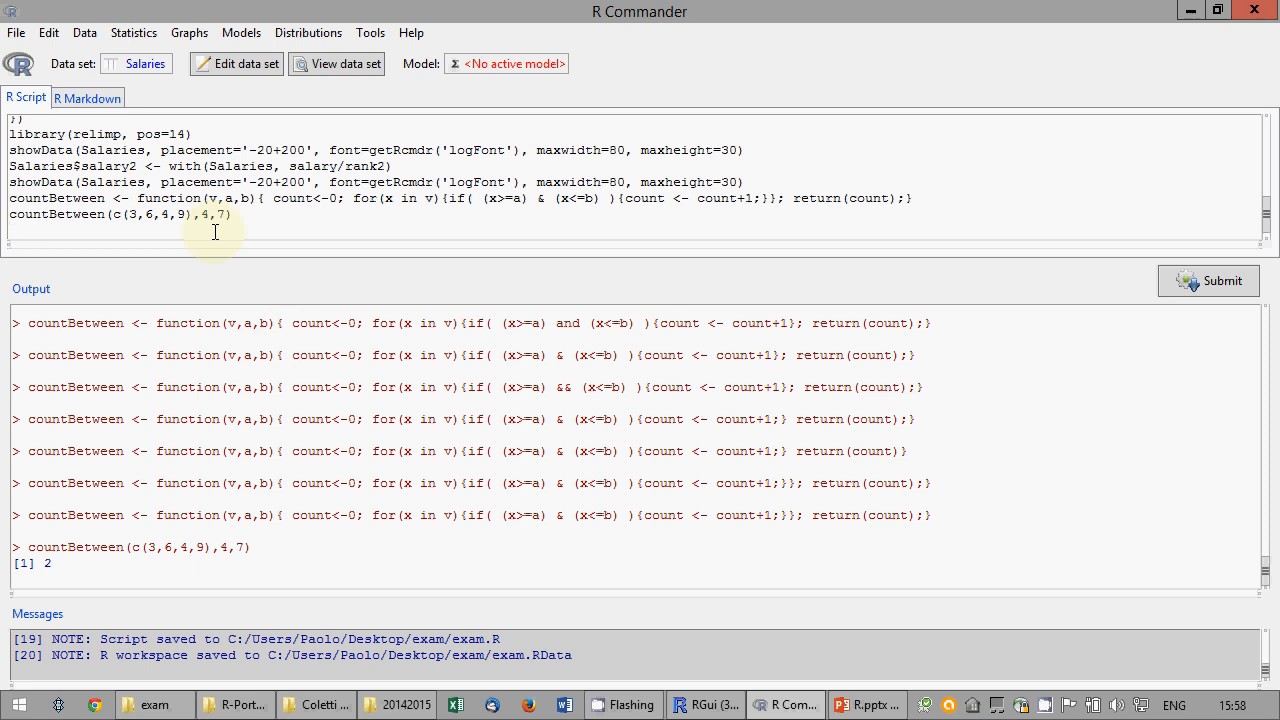
- Print the sumUpTo definition and run sumUpTo(tryMe,4)
type("sumUpTo")
left_click(1215, 281)
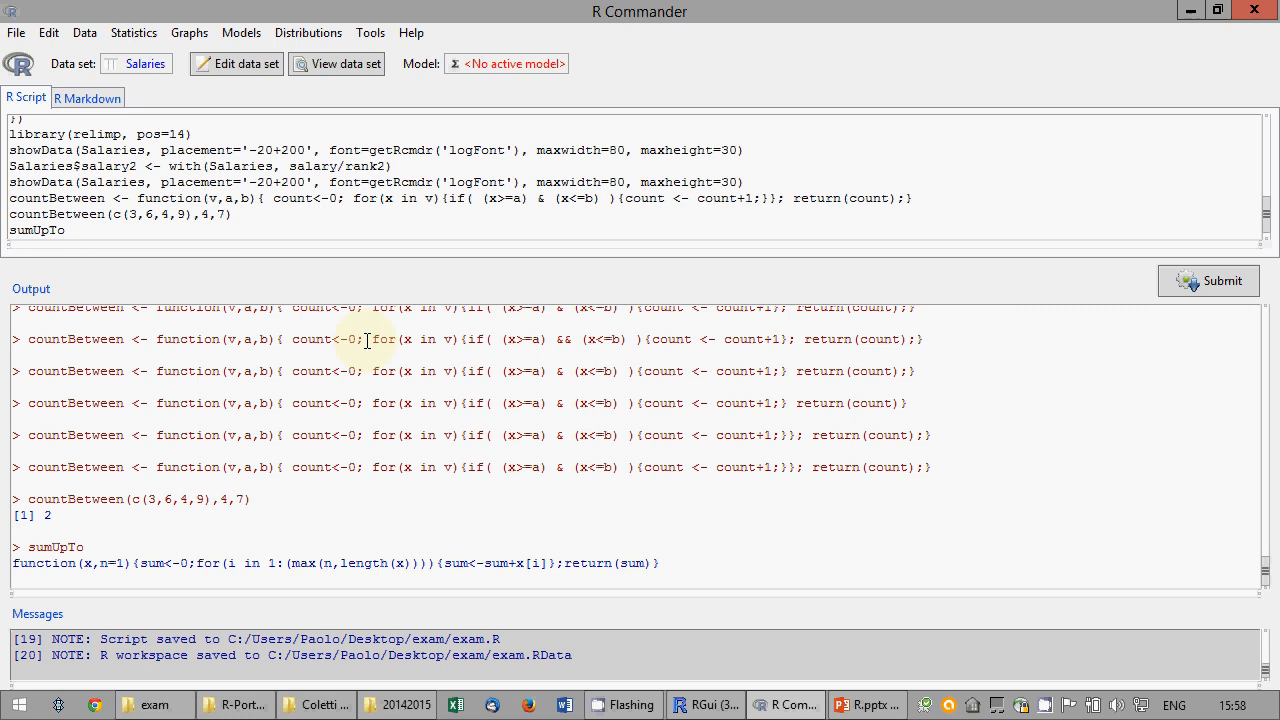
left_click(210, 234)
type("sumUpTp")
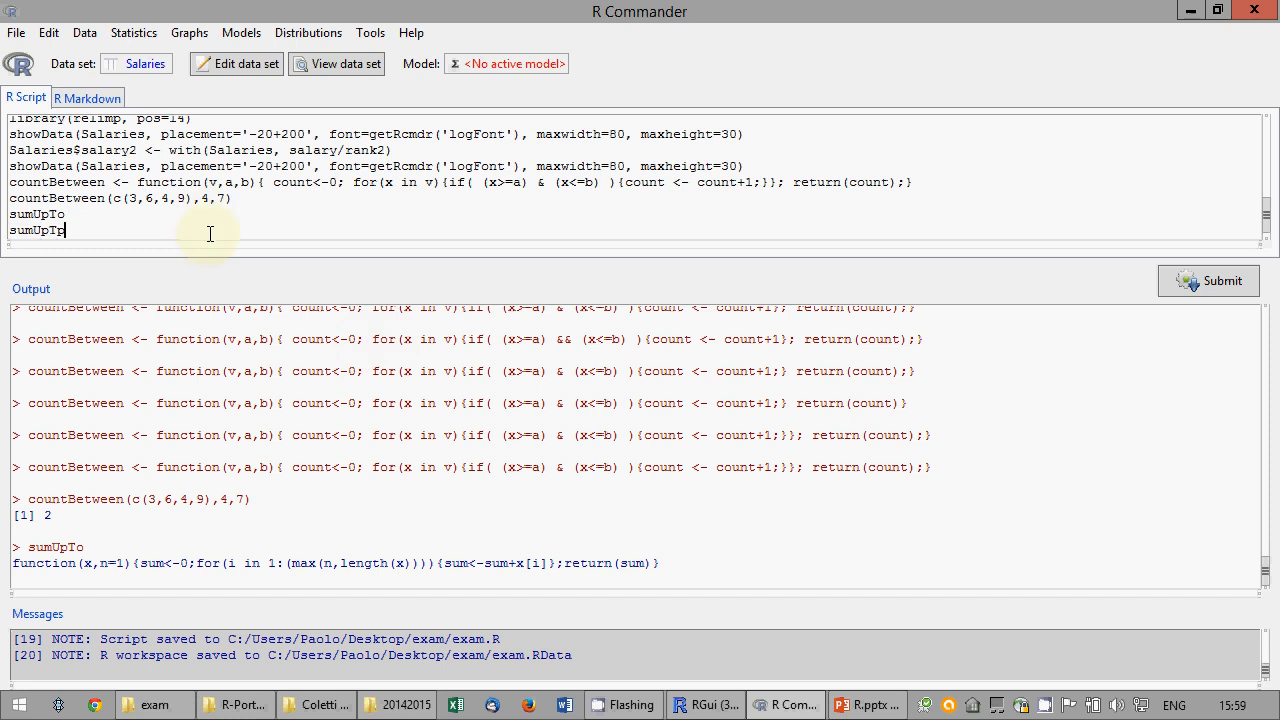
key("BackSpace")
type("o(tryMe,4)")
left_click(1222, 281)
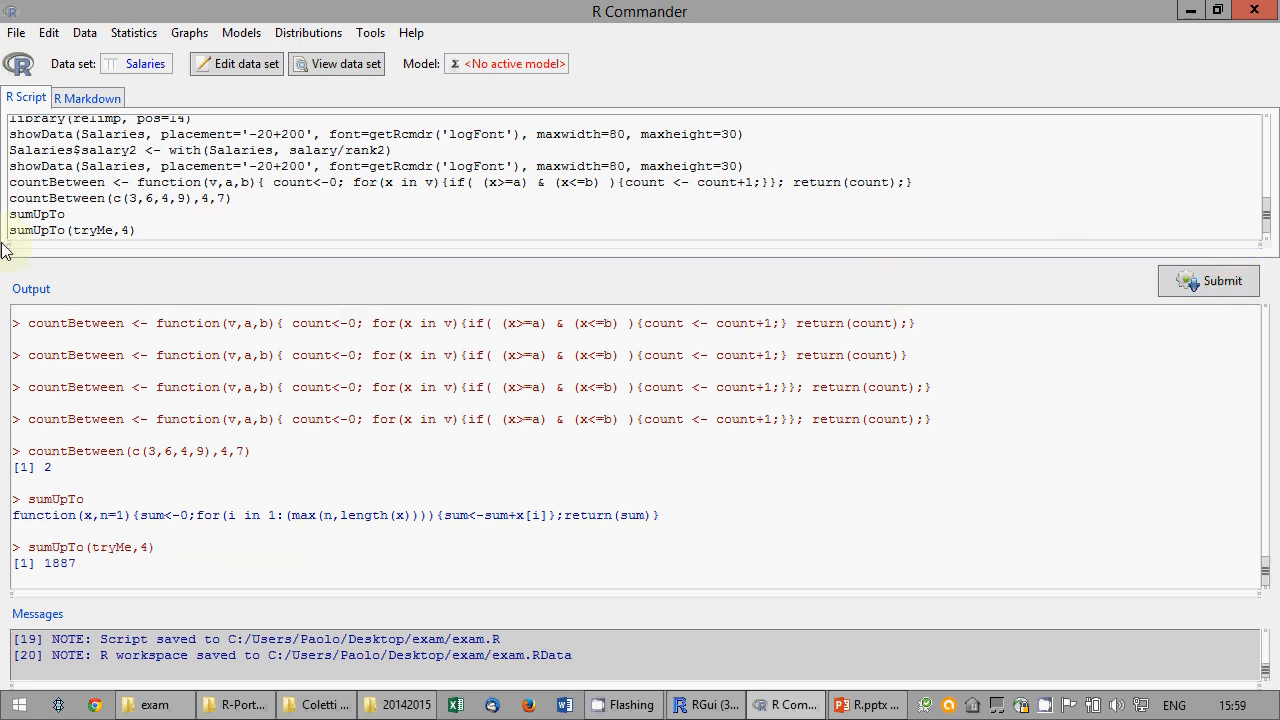
- Change the call to sumUpTo(tryMe,40), which returns 1887, then begin a new sumUpTo line
left_click(130, 231)
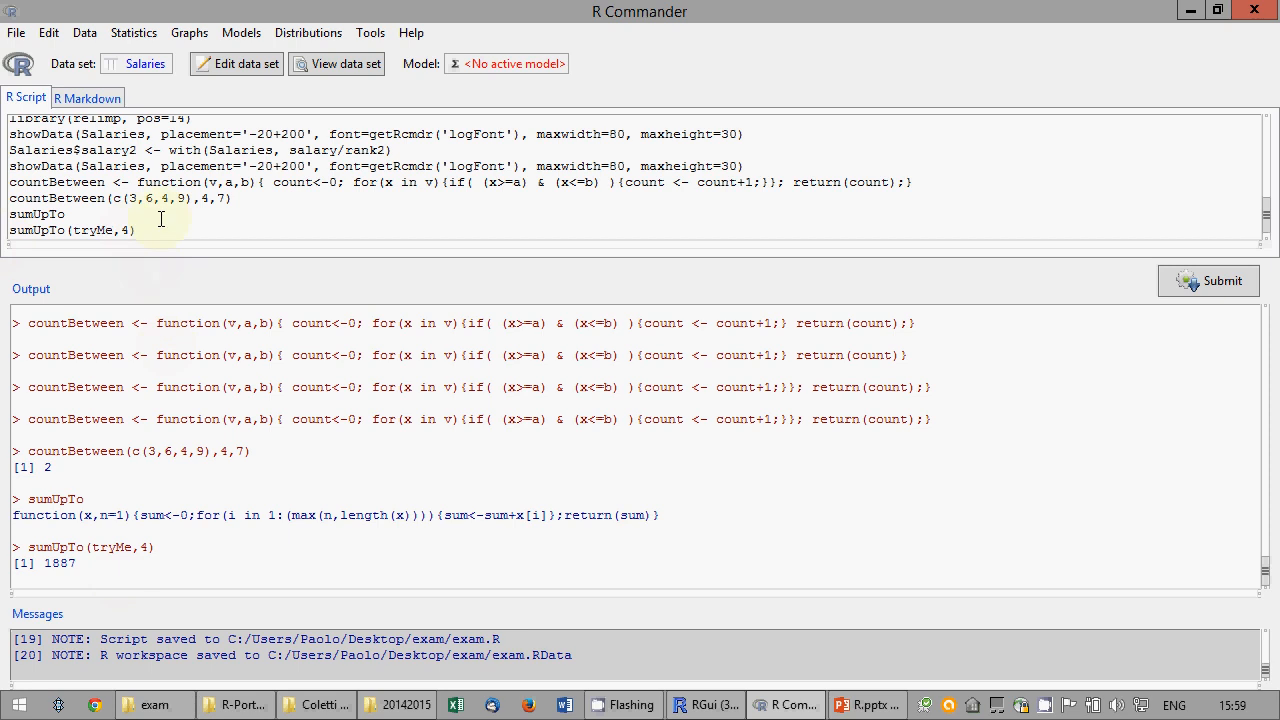
type("0")
left_click(1190, 283)
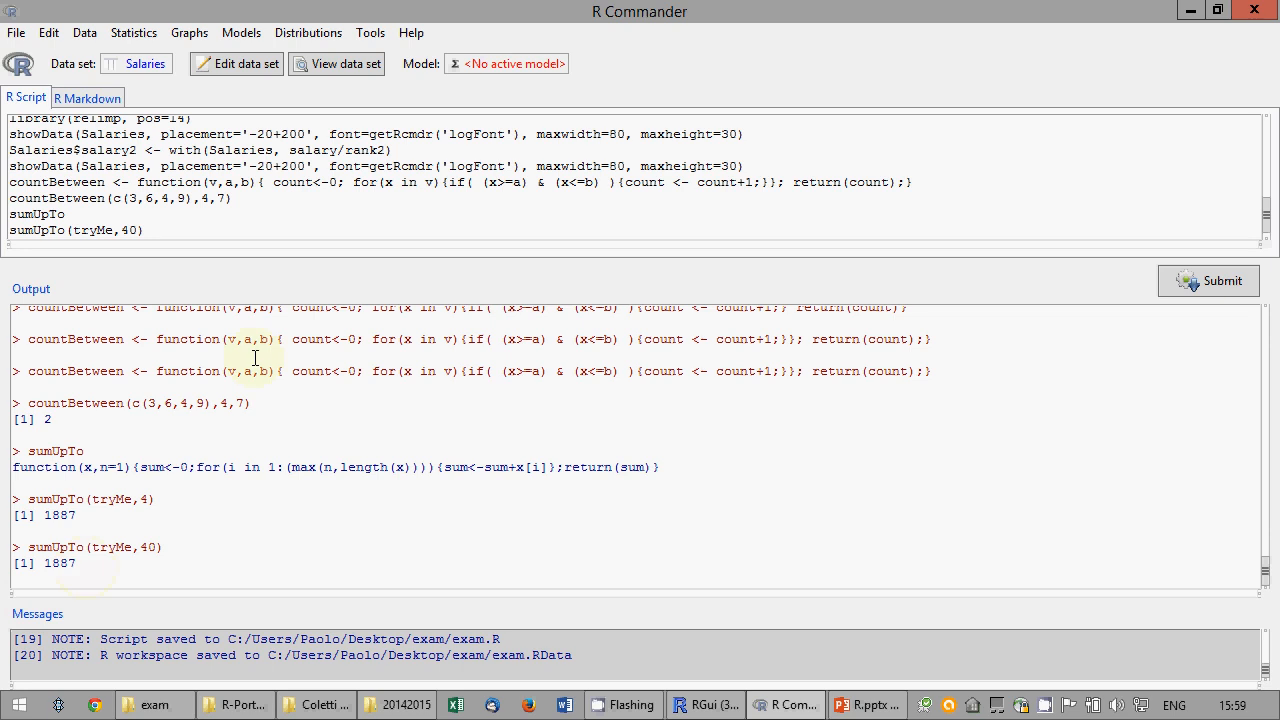
left_click(207, 229)
key("Return")
type("su")
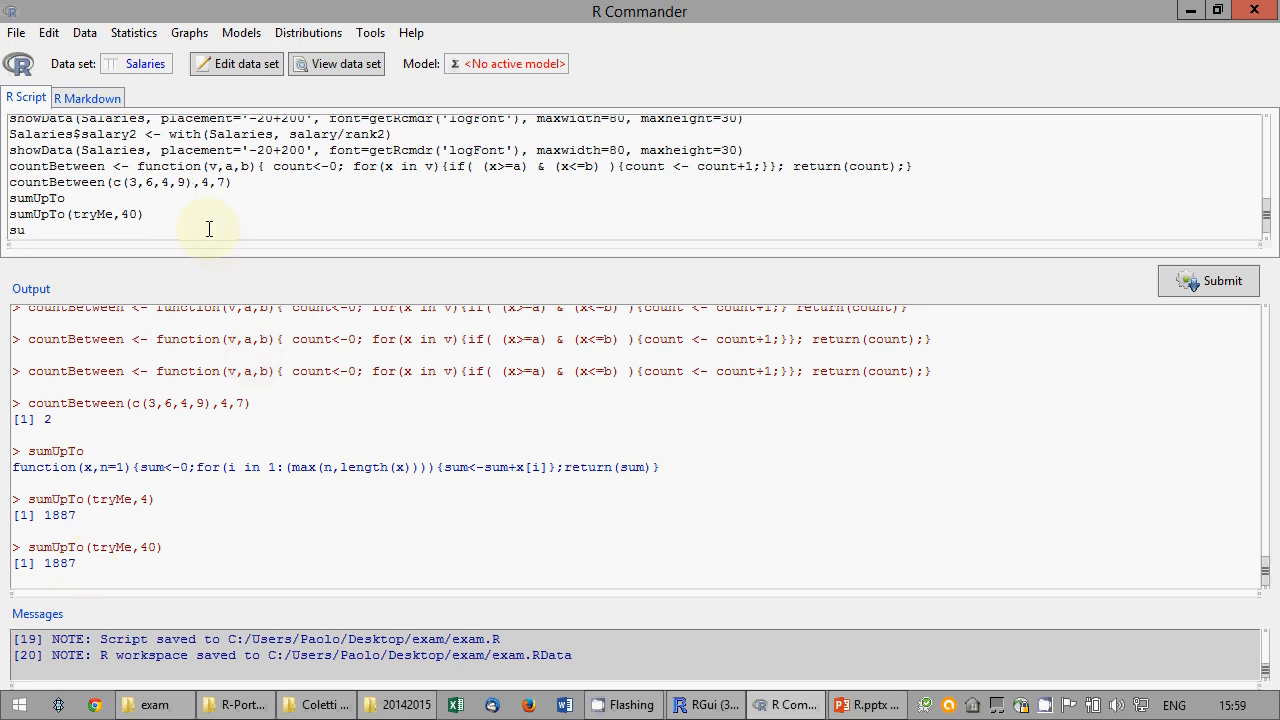
type("mUpTo <-")
- Paste the printed sumUpTo definition into the script, change max to min, and run it
left_click_drag(12, 466, 655, 468)
key("ctrl+c")
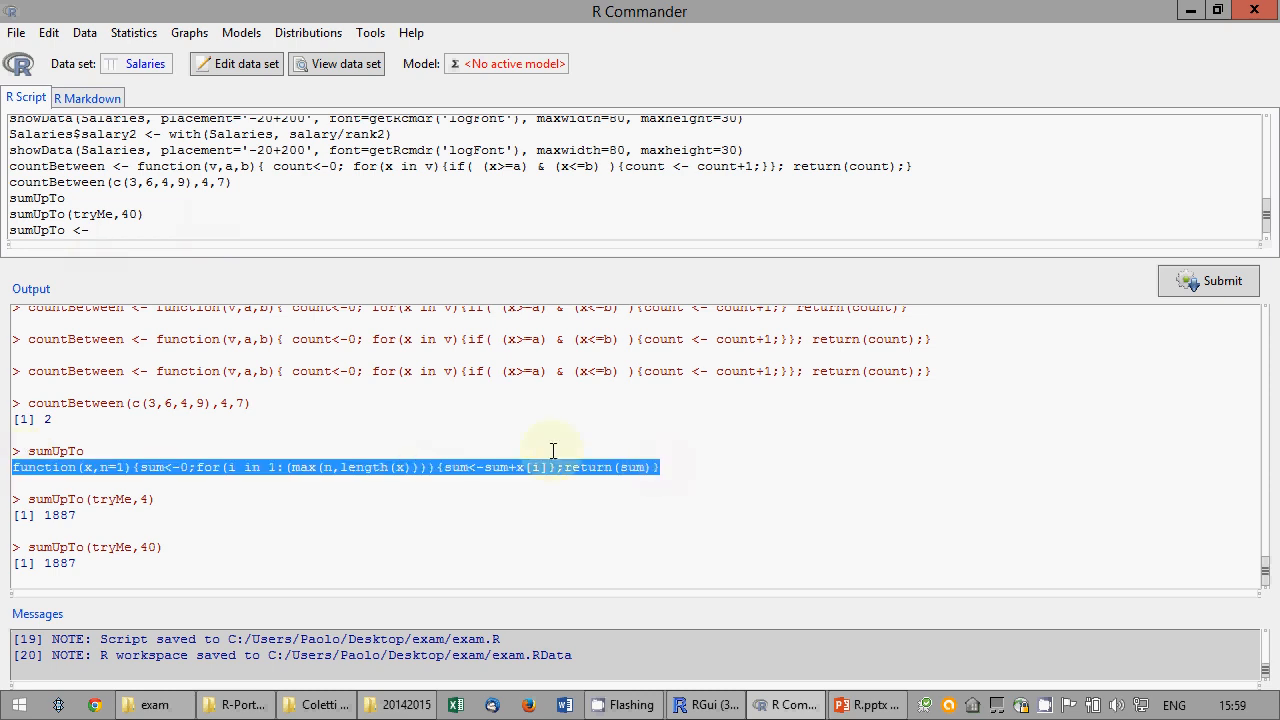
left_click(227, 226)
key("ctrl+v")
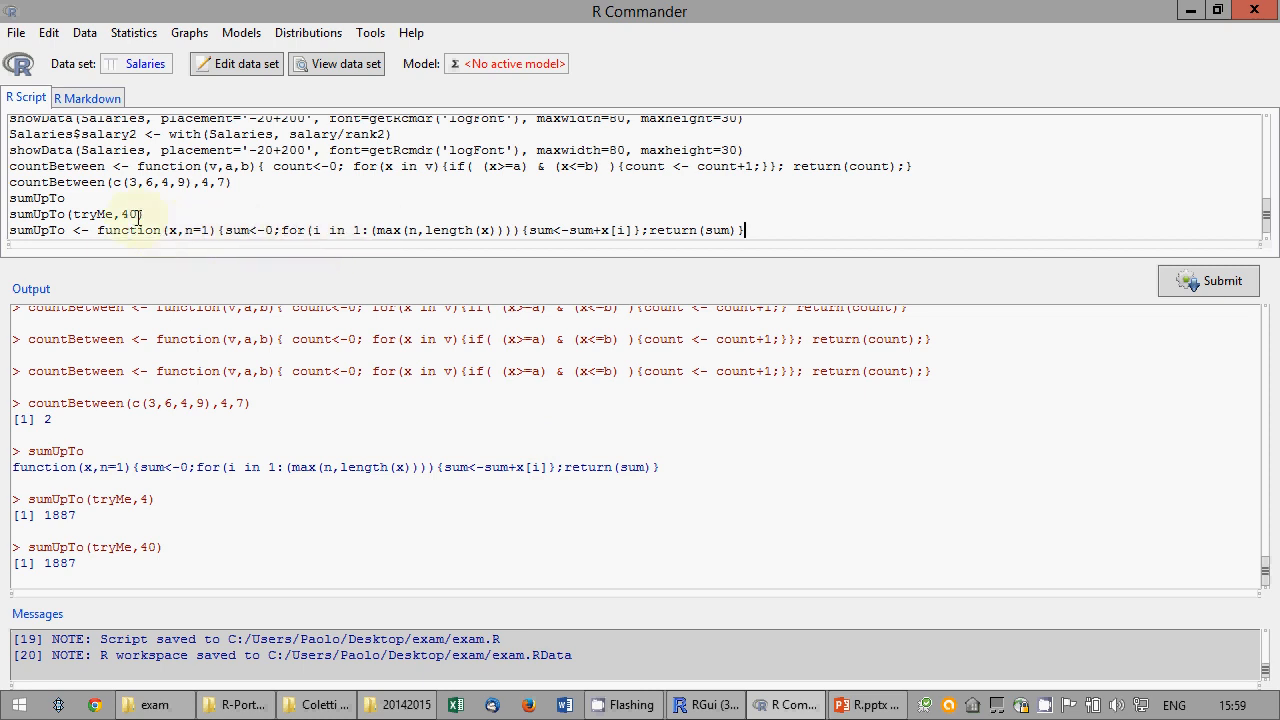
left_click_drag(138, 214, 120, 215)
left_click_drag(313, 230, 506, 230)
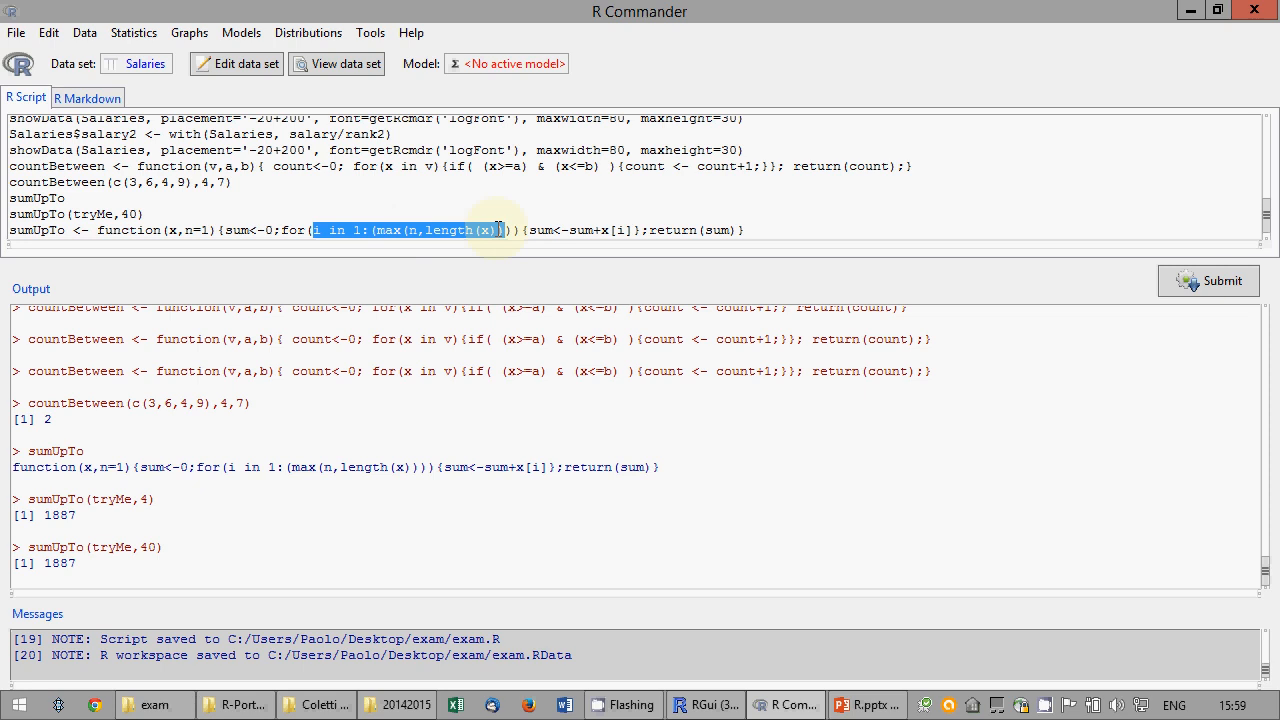
left_click(401, 230)
key("BackSpace")
key("BackSpace")
type("in")
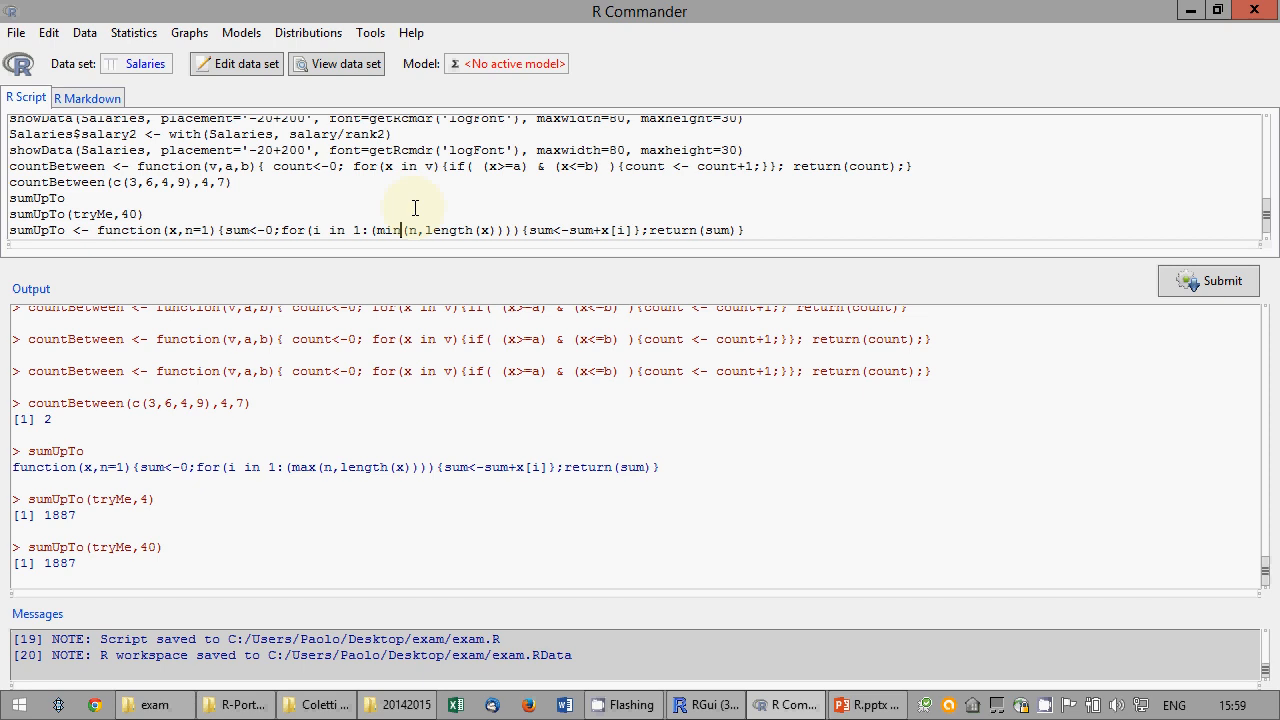
left_click(1200, 281)
- Rerun sumUpTo(tryMe,40) and sumUpTo(tryMe,20), returning 1583 and 530
left_click(800, 230)
key("Return")
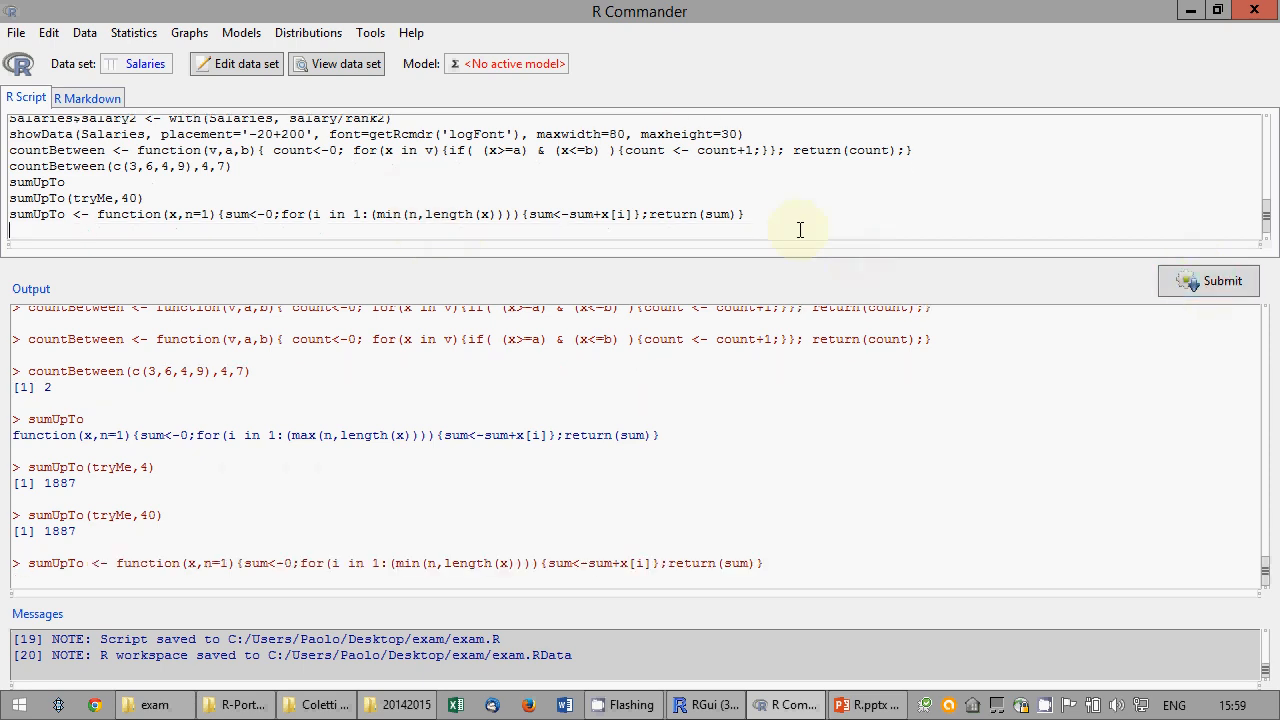
left_click(800, 230, "shift")
left_click(800, 230)
key("ctrl+v")
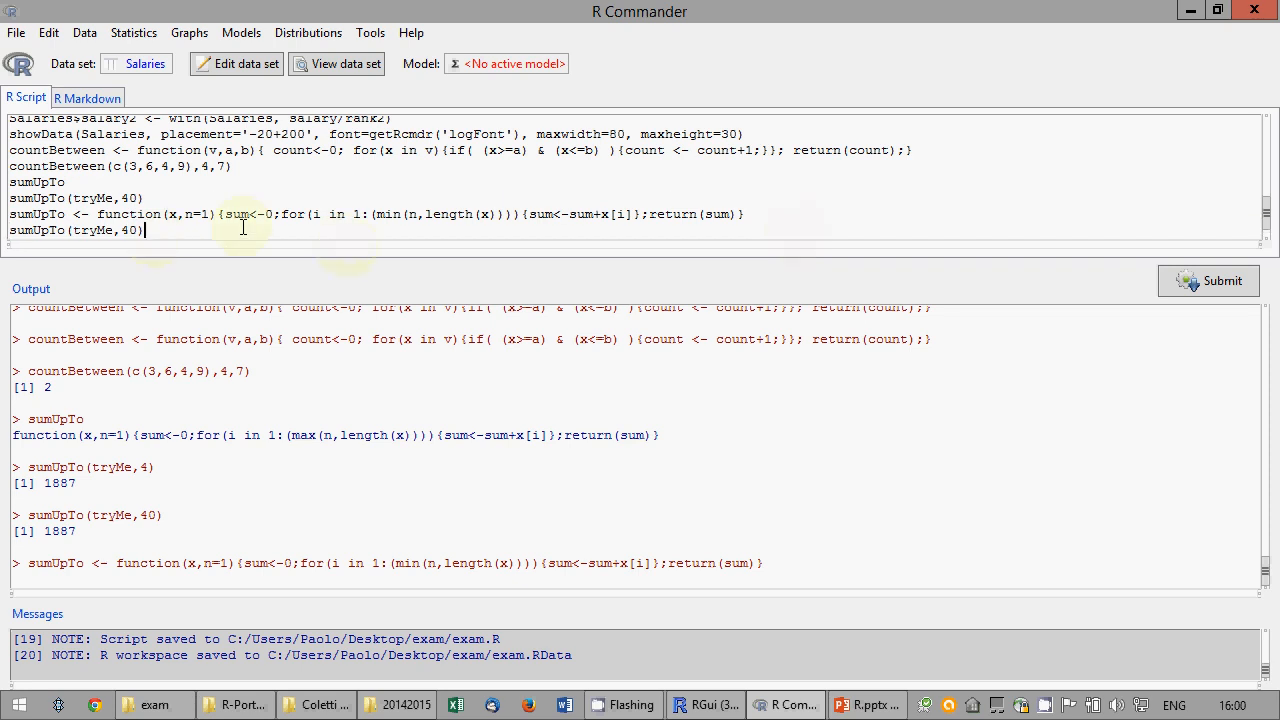
left_click(1214, 279)
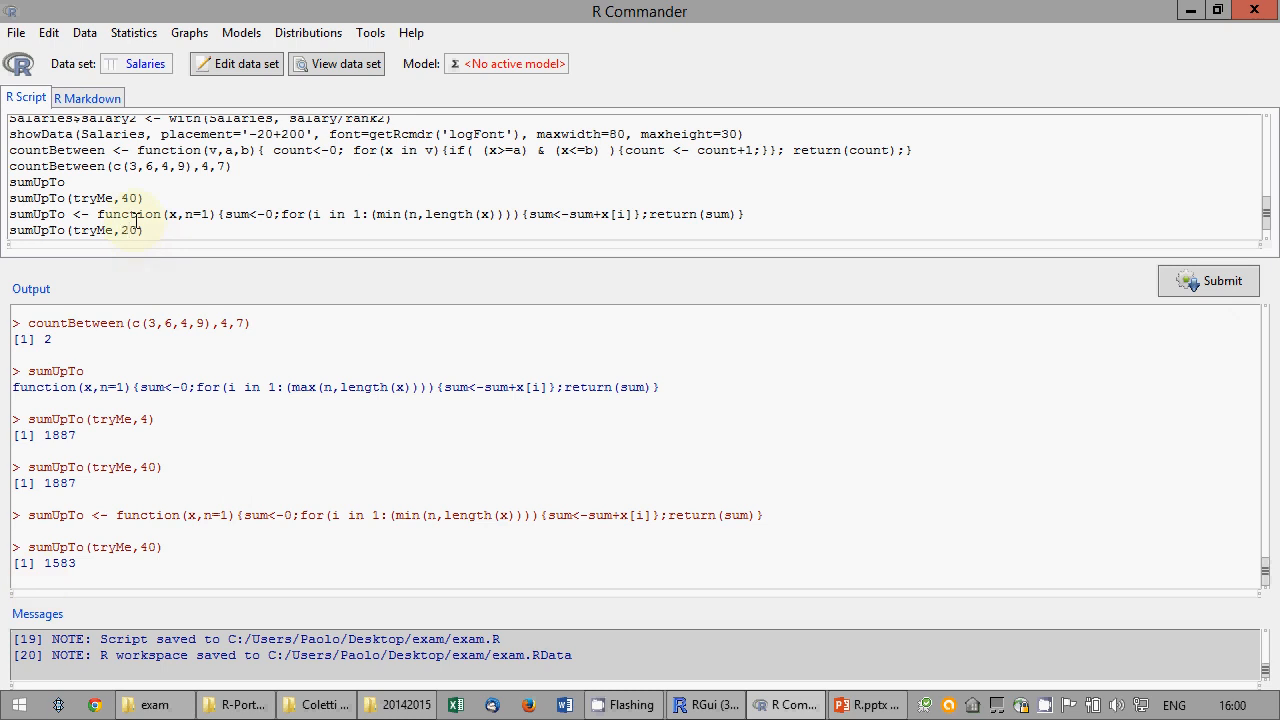
left_click(1185, 283)
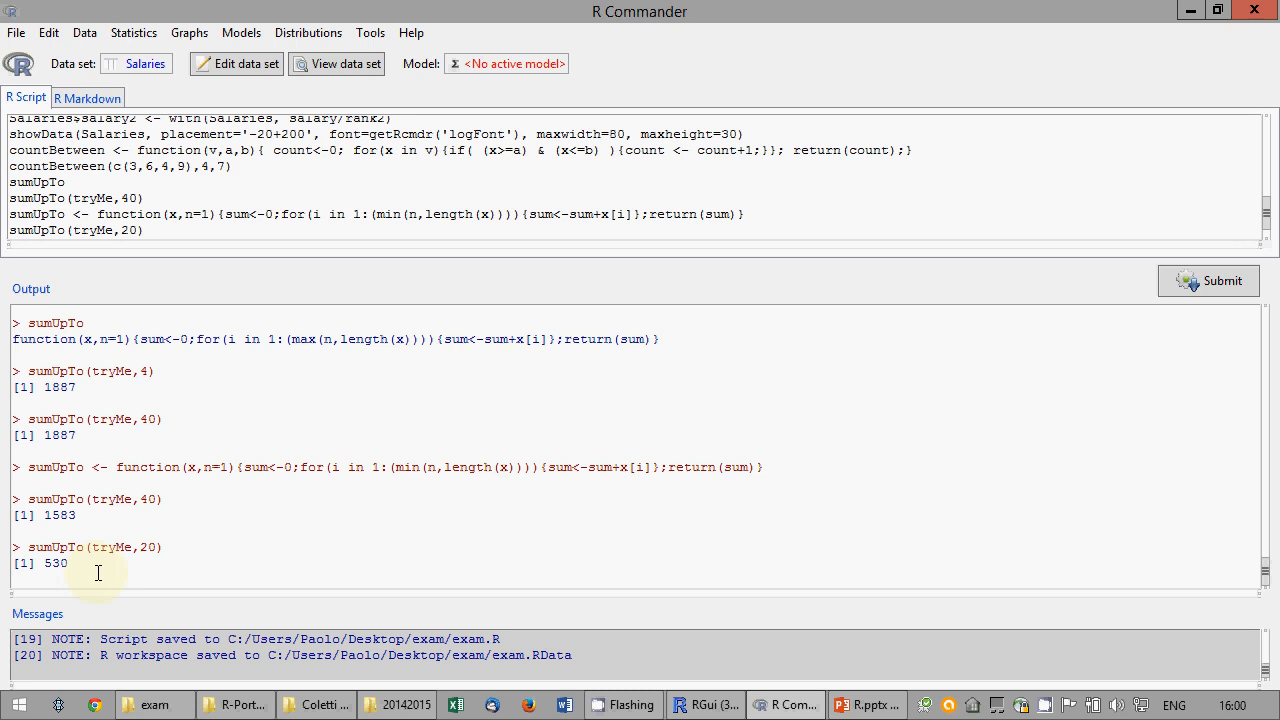
- Resave the exam.R script and the exam.RData workspace
left_click(16, 32)
left_click(56, 102)
left_click(16, 32)
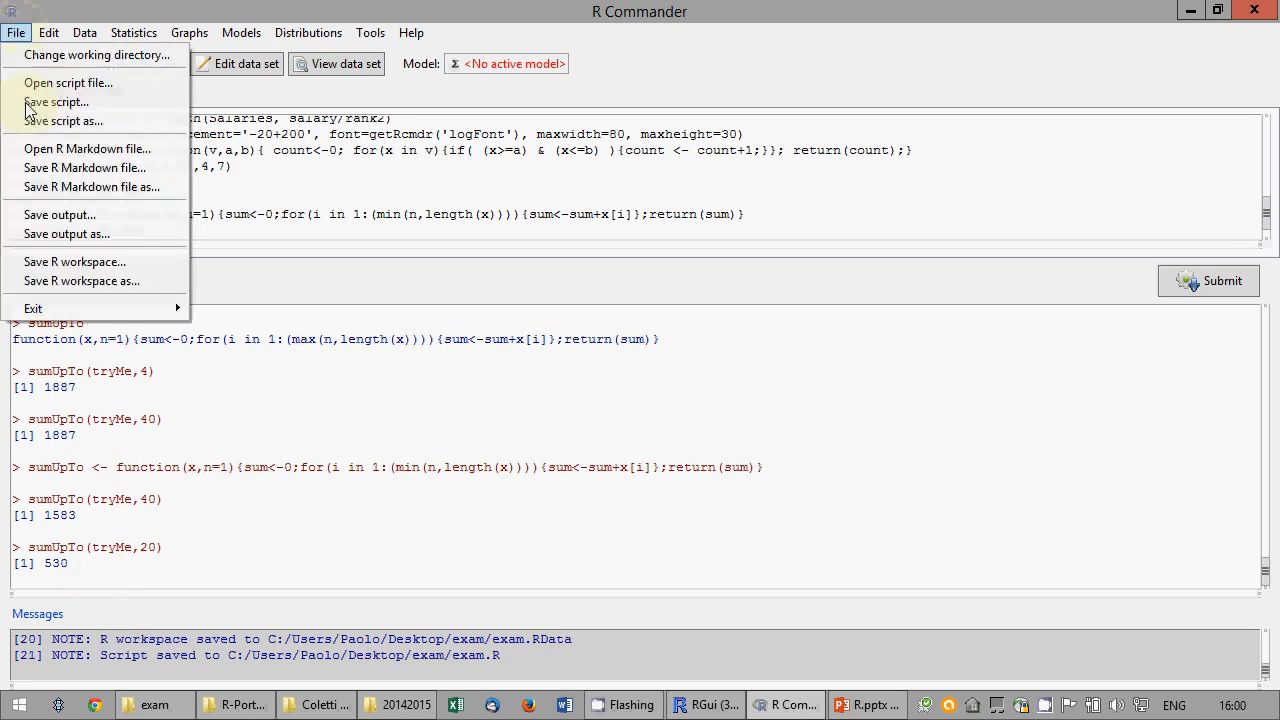
left_click(45, 262)
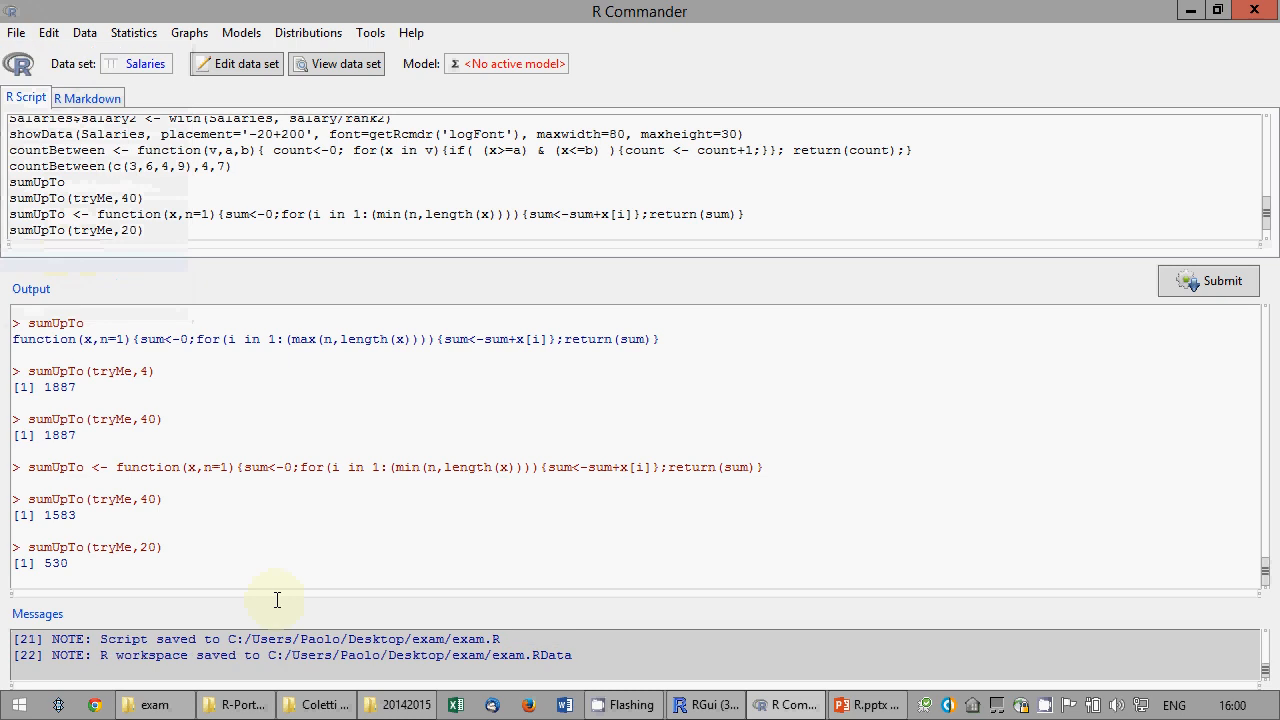
- Exit R Commander and R without saving the script, R Markdown or output files
left_click(170, 708)
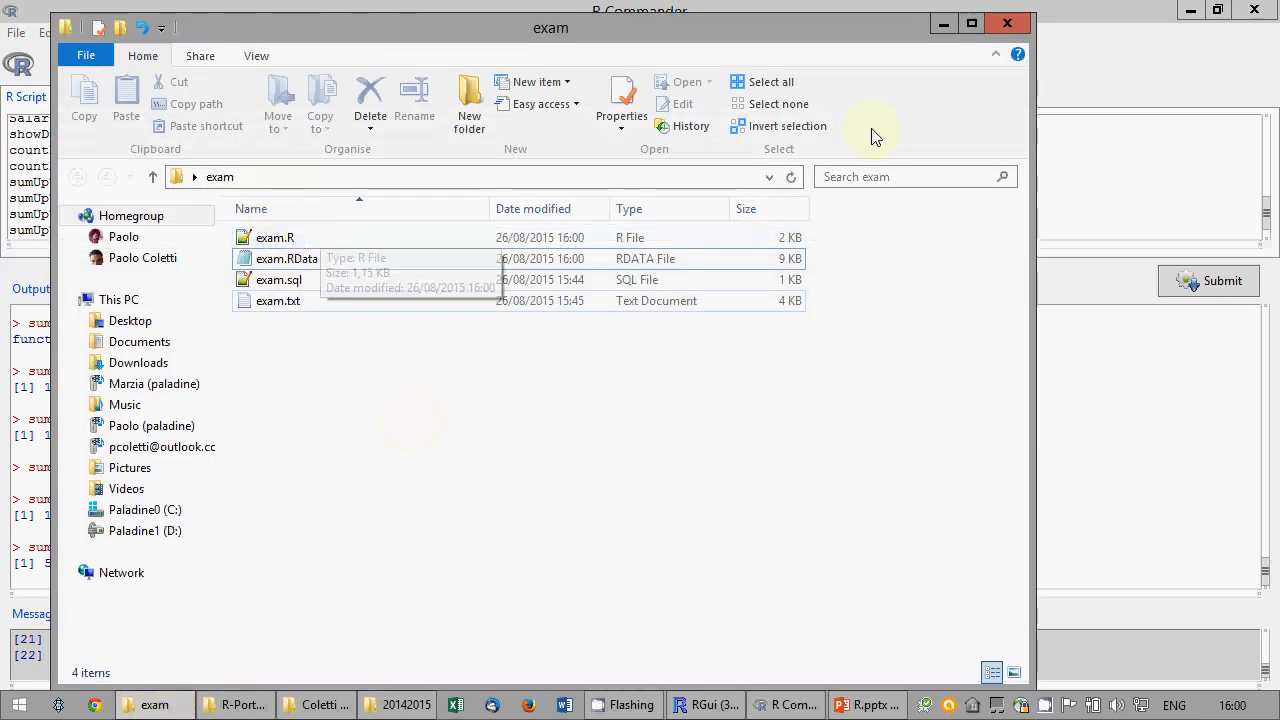
left_click(943, 23)
left_click(16, 33)
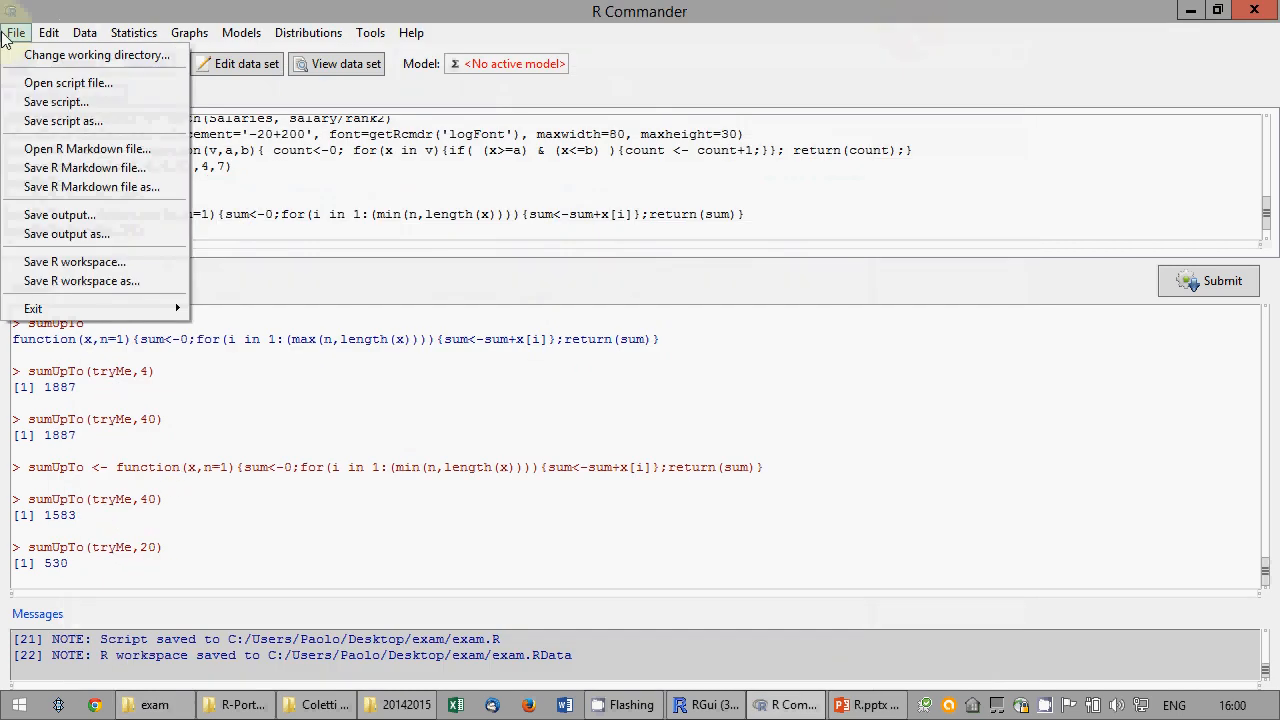
mouse_move(150, 308)
left_click(262, 329)
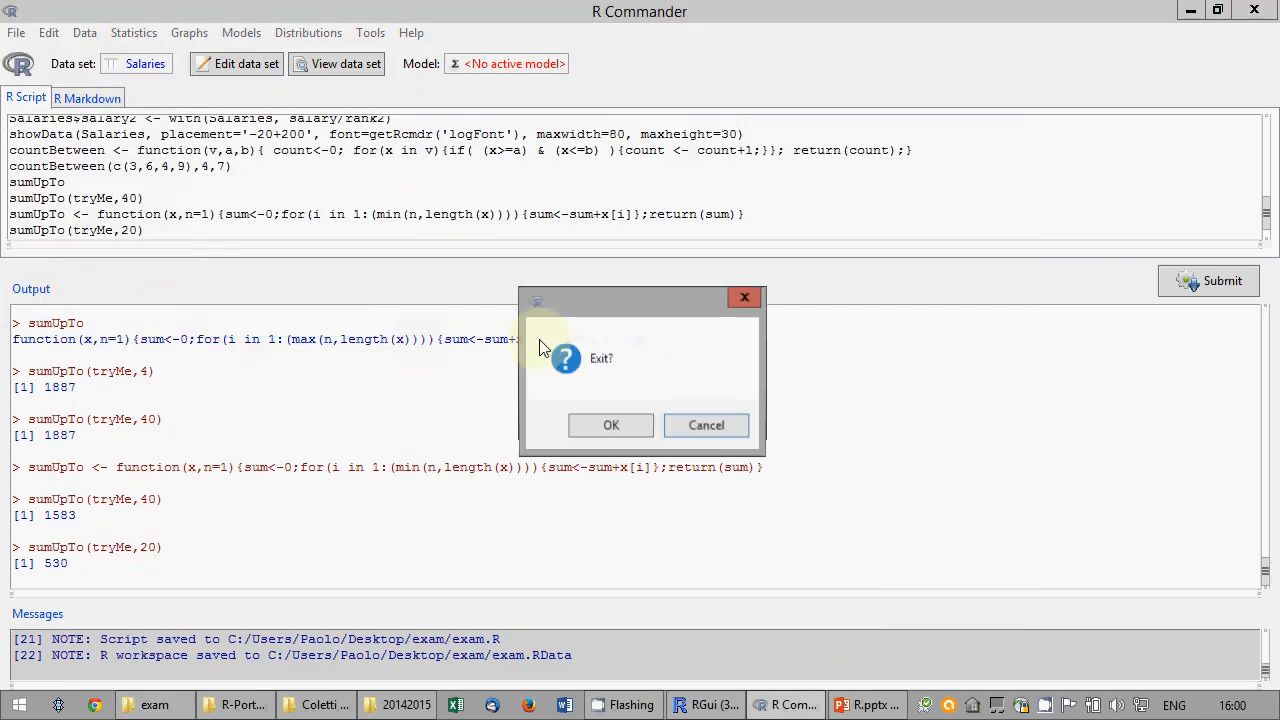
left_click(626, 424)
left_click(700, 428)
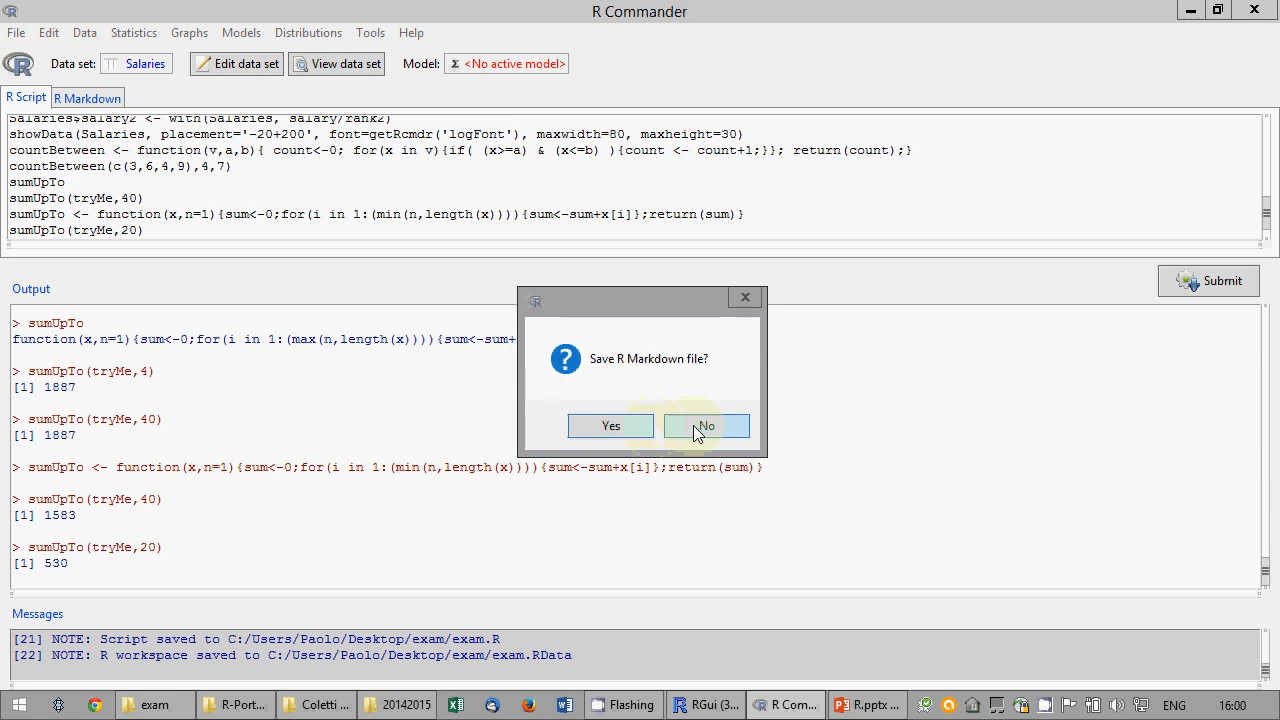
left_click(700, 428)
left_click(700, 428)
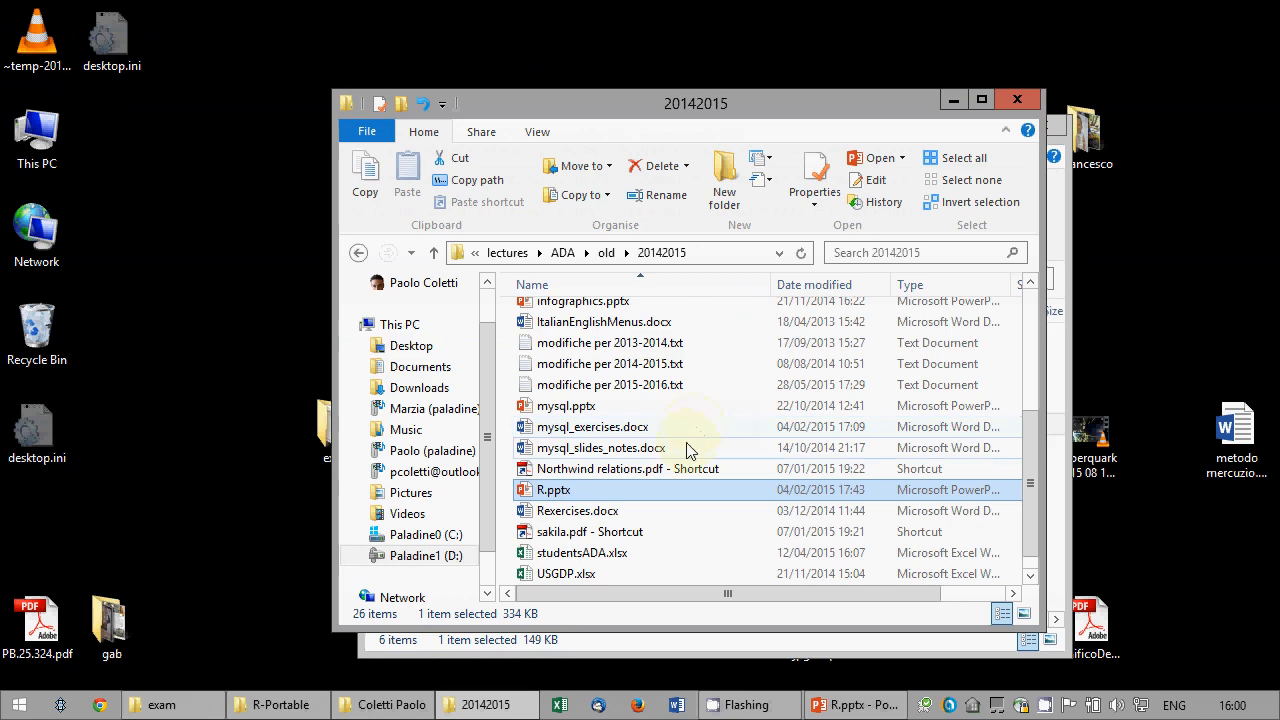
- Arrange the local exam folder and the network exam folder windows side by side
left_click(1017, 100)
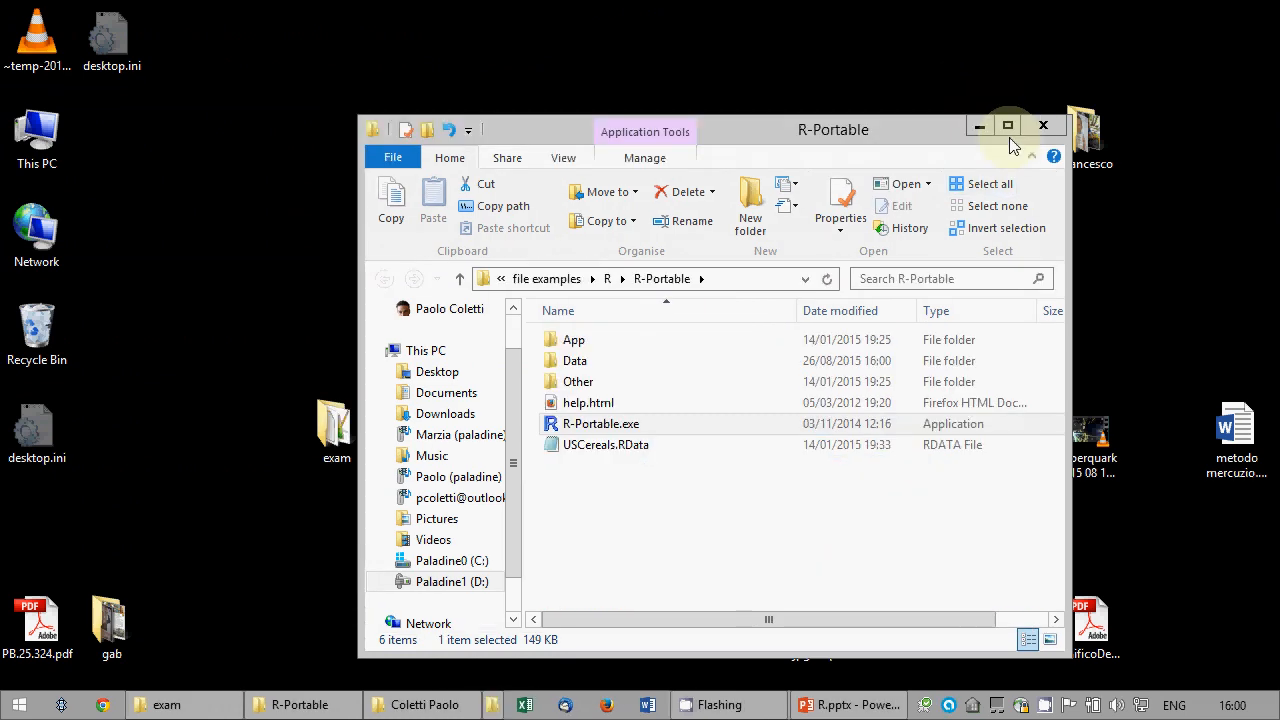
left_click(979, 126)
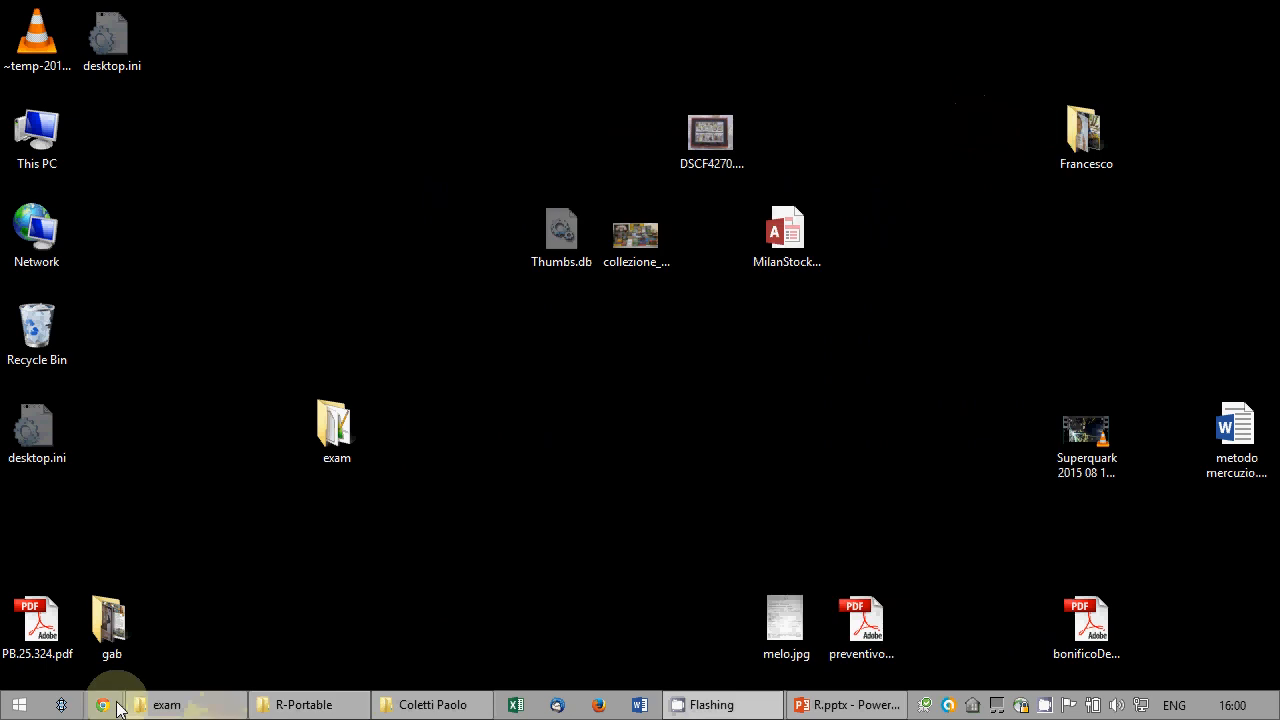
left_click(359, 514)
left_click(276, 240)
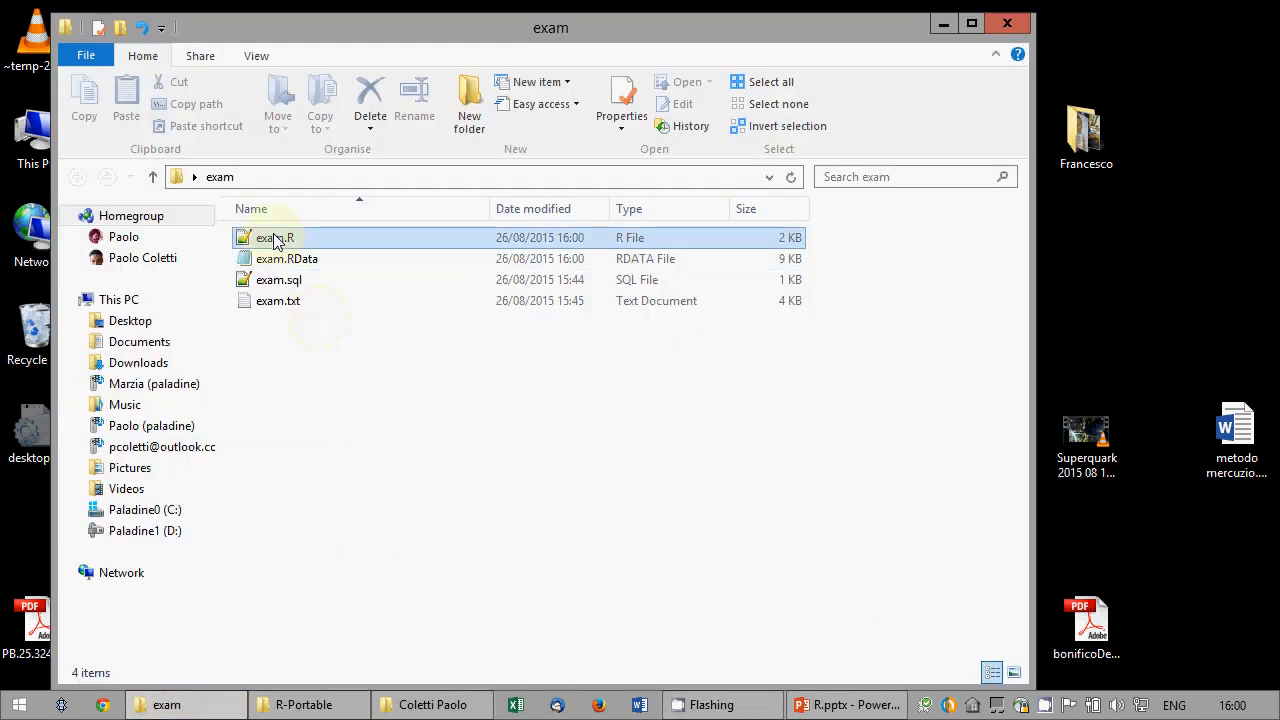
left_click(275, 280)
left_click(272, 259)
left_click(283, 304)
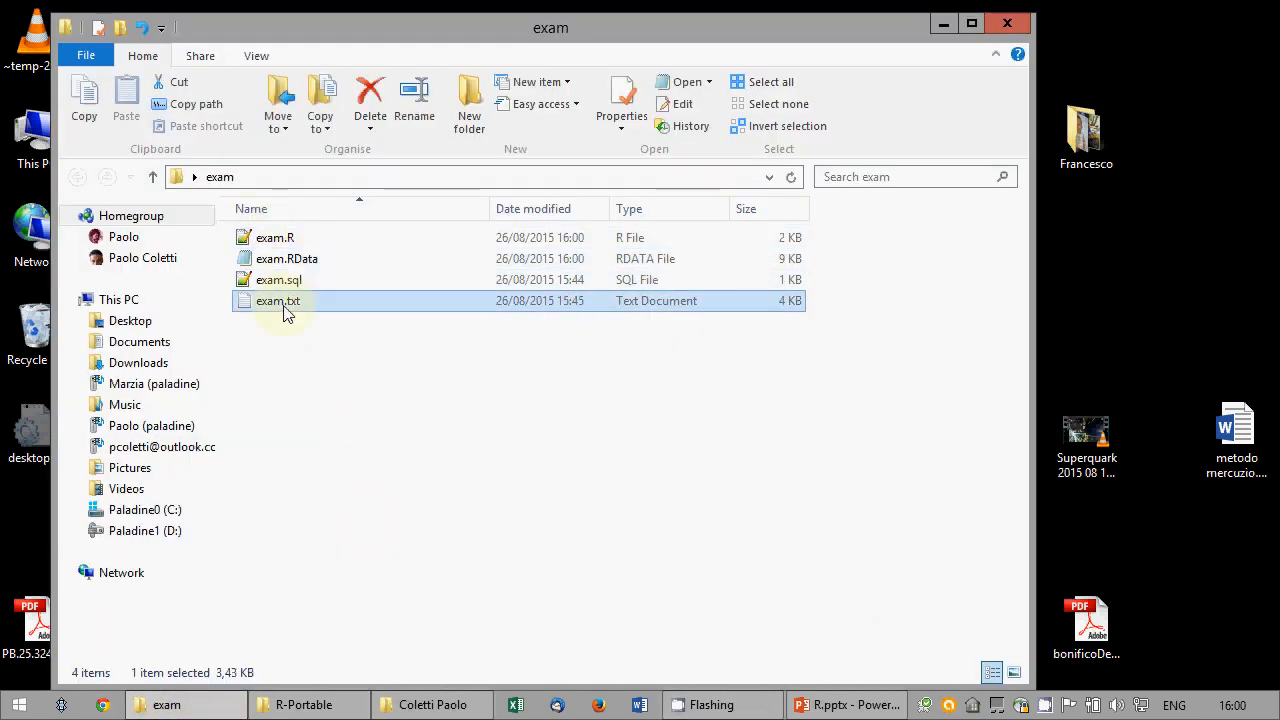
left_click(296, 400)
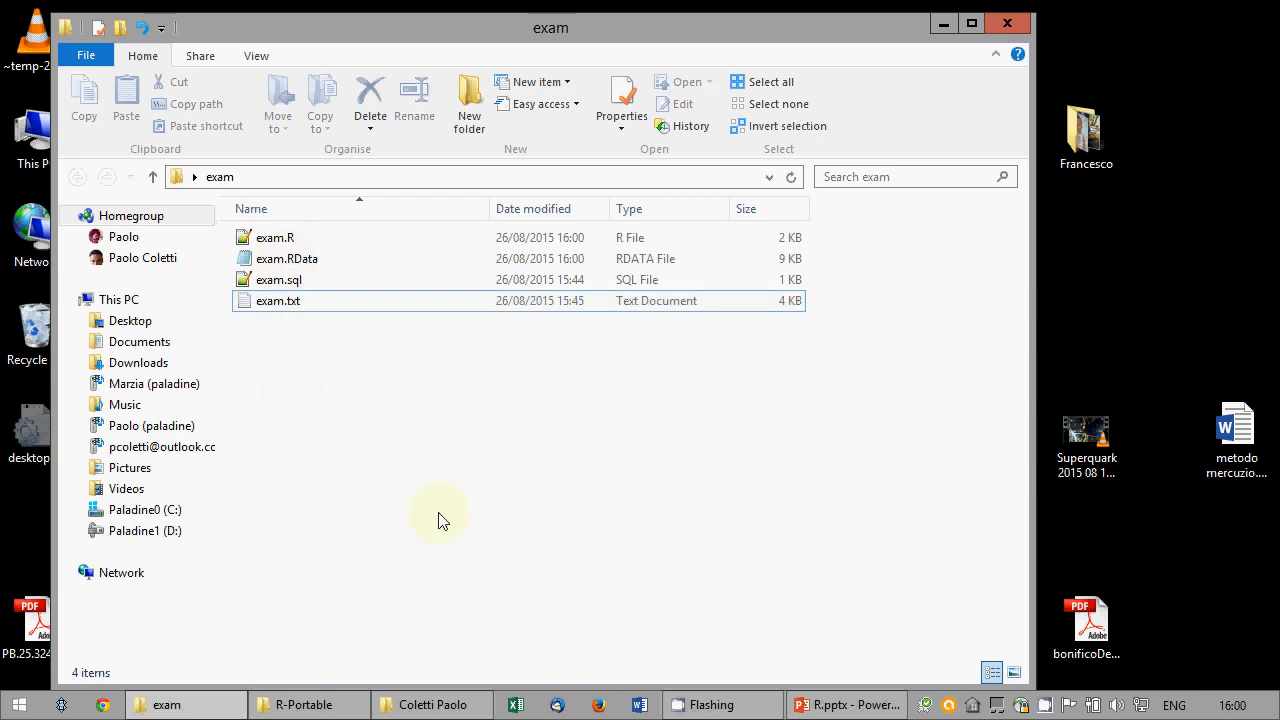
left_click(500, 551)
left_click_drag(452, 66, 657, 44)
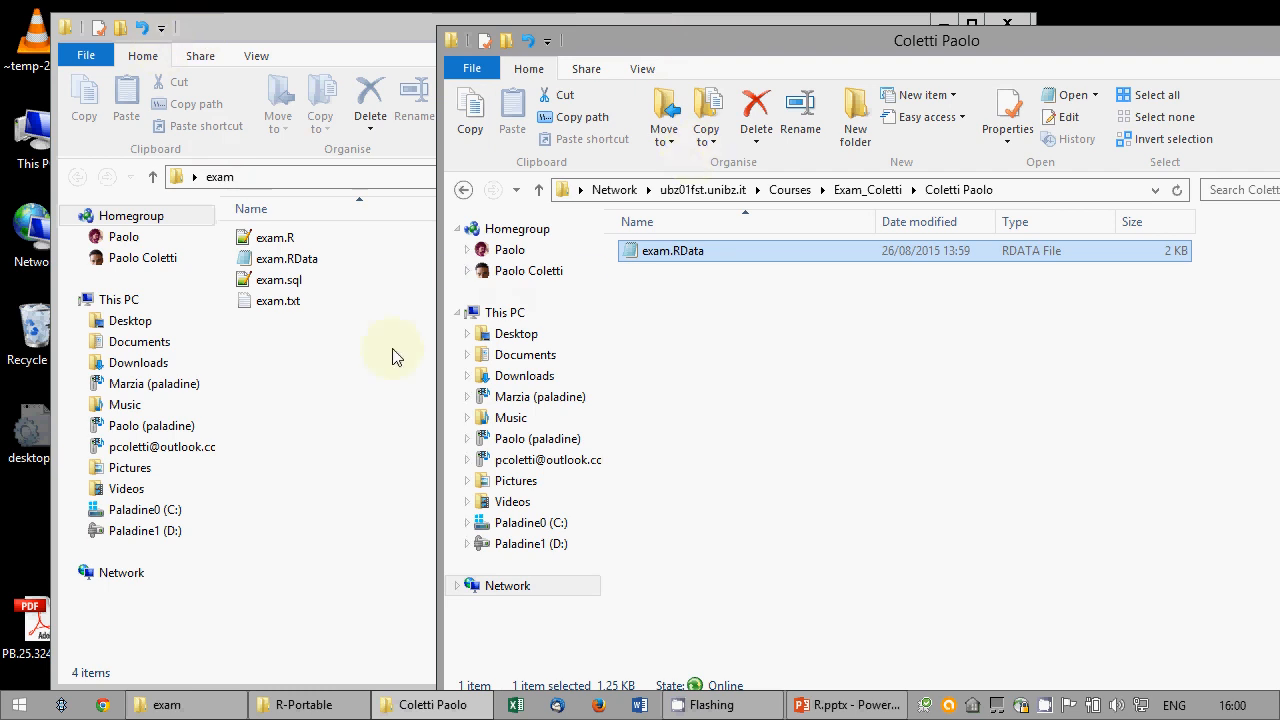
- Copy exam.R, exam.RData, exam.sql and exam.txt to the network exam folder, replacing exam.RData
left_click_drag(376, 340, 245, 212)
left_click_drag(278, 236, 1093, 402)
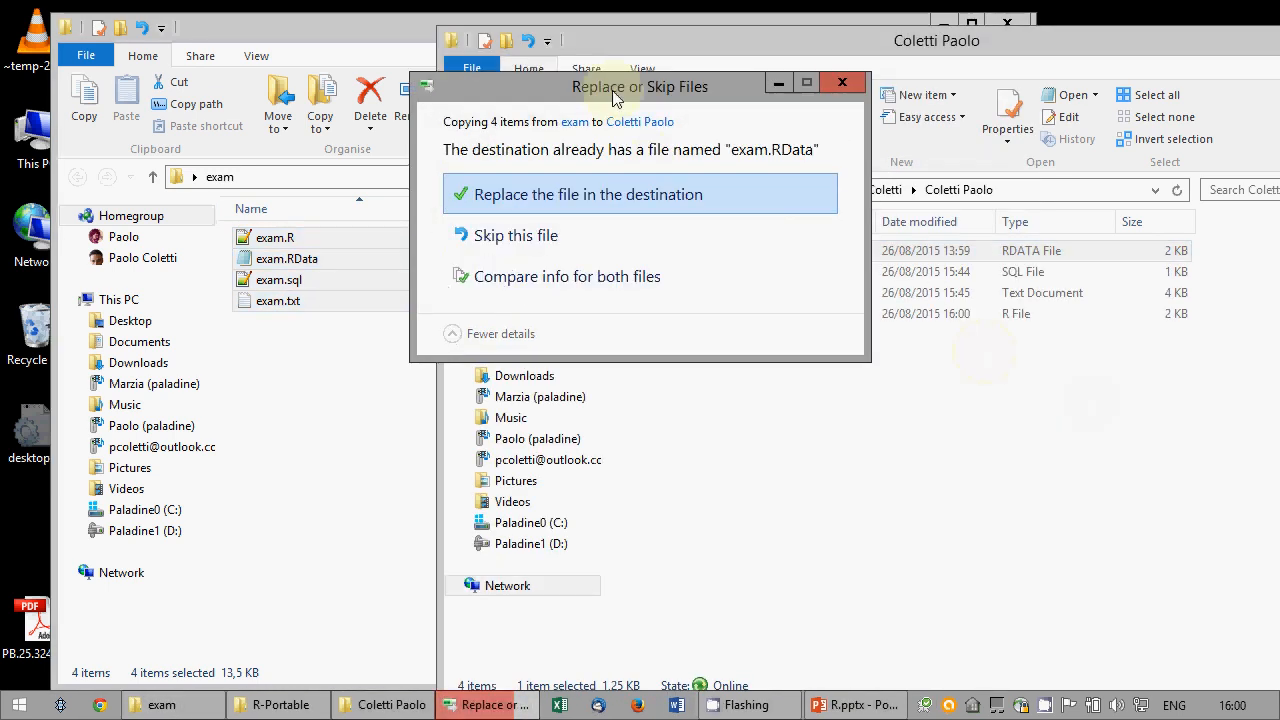
left_click_drag(587, 144, 447, 400)
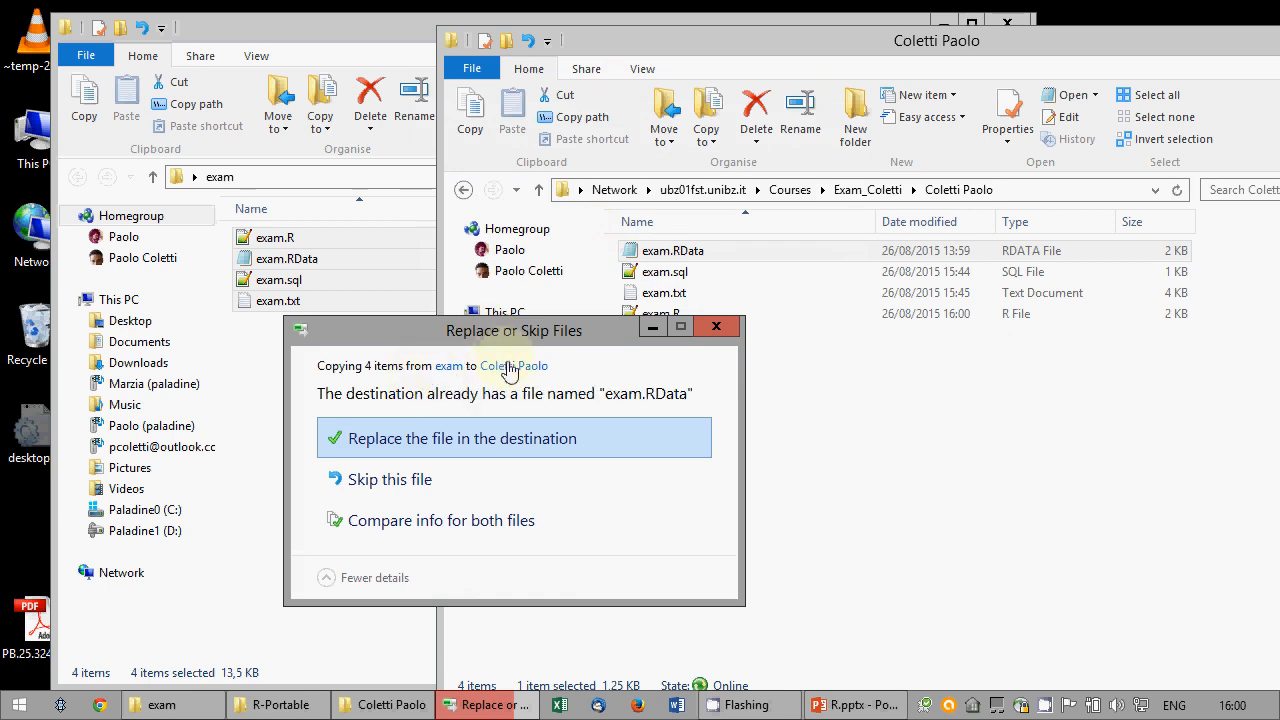
left_click(423, 438)
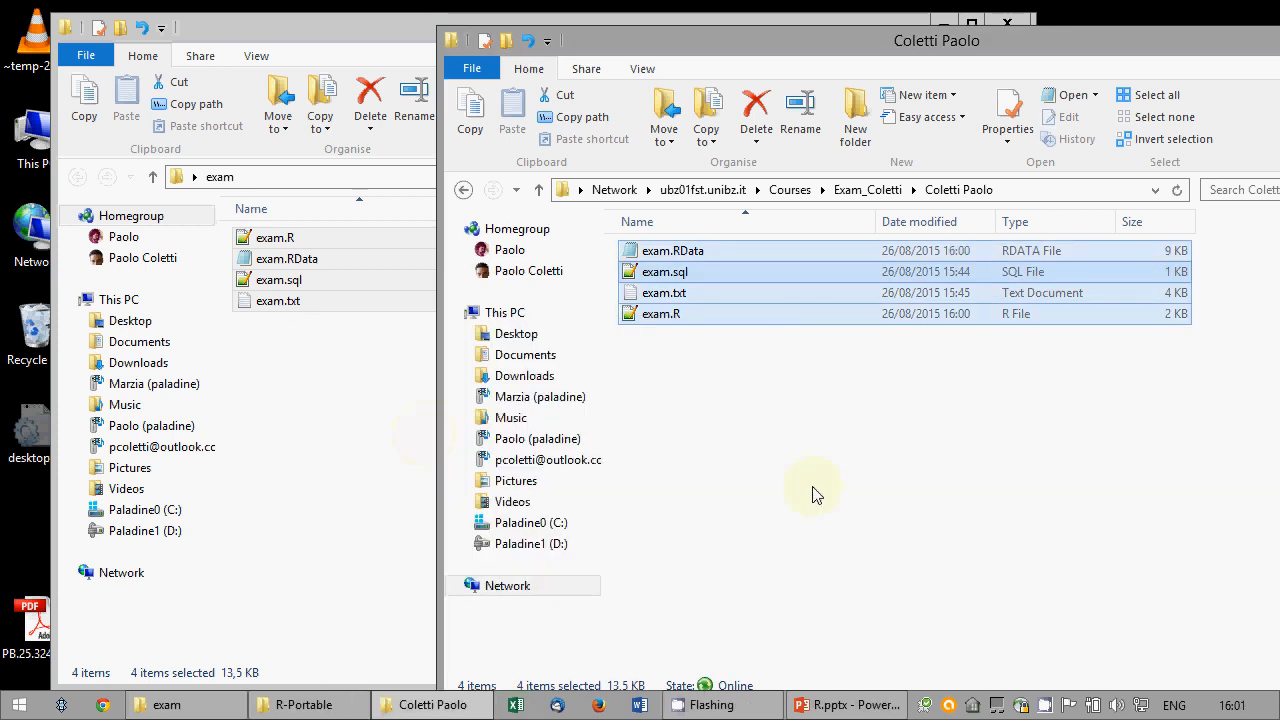
left_click(812, 493)
left_click_drag(828, 48, 570, 50)
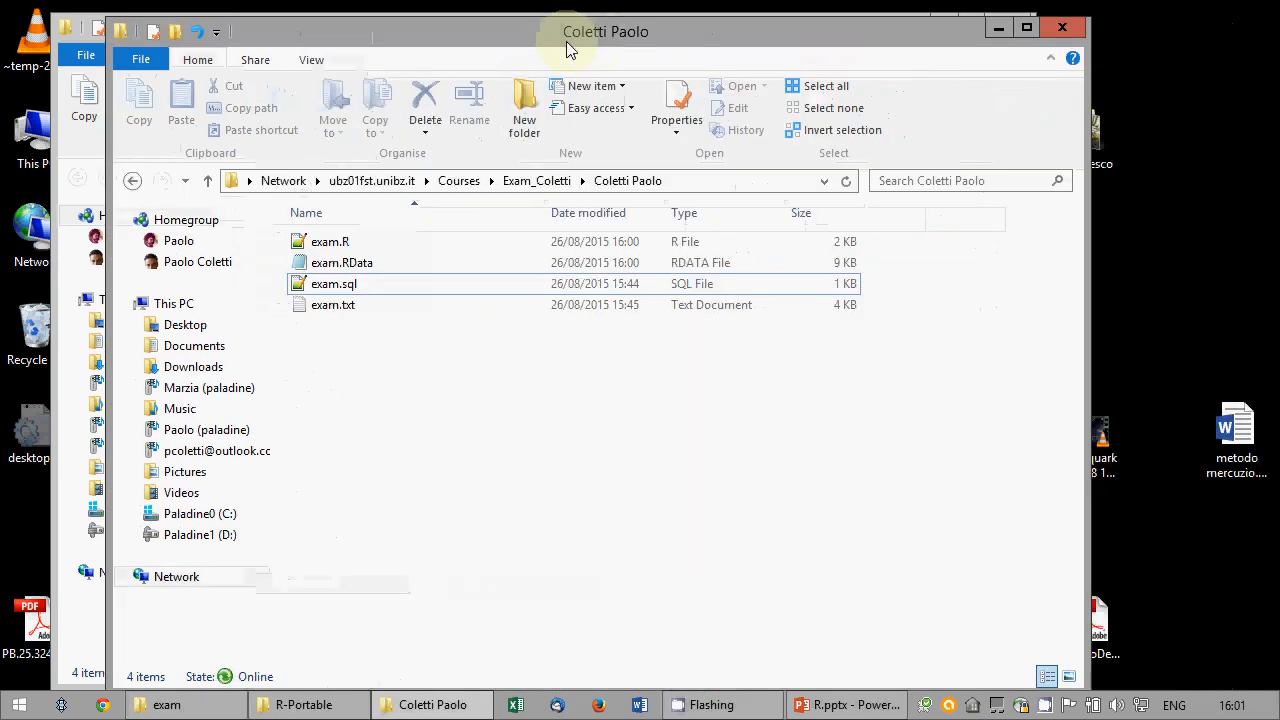